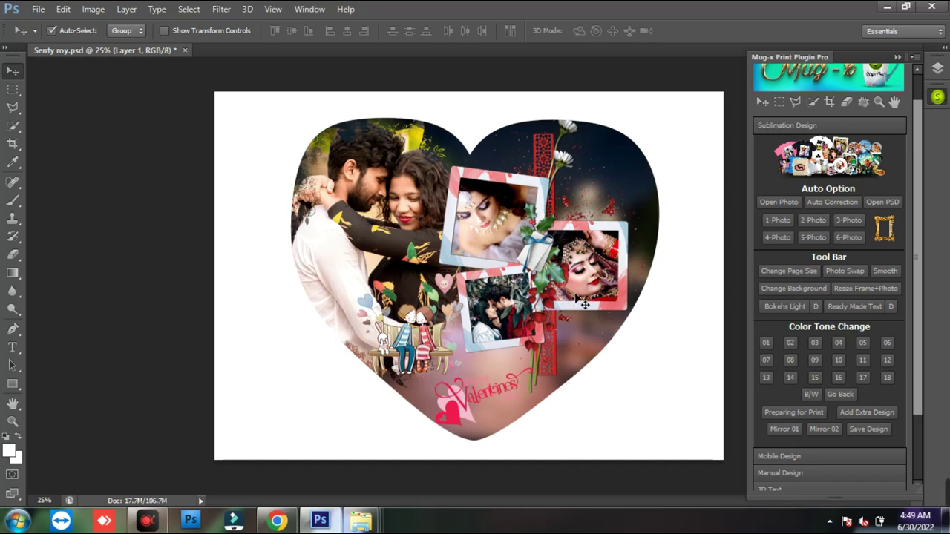
- Check the document's width, height and resolution in inches, then cancel without changing the size
click(792, 271)
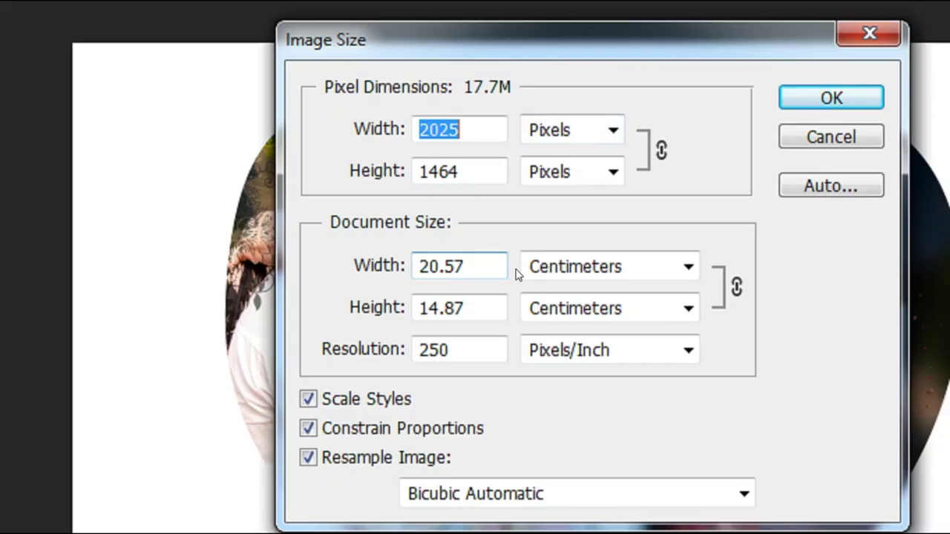
click(578, 265)
click(586, 316)
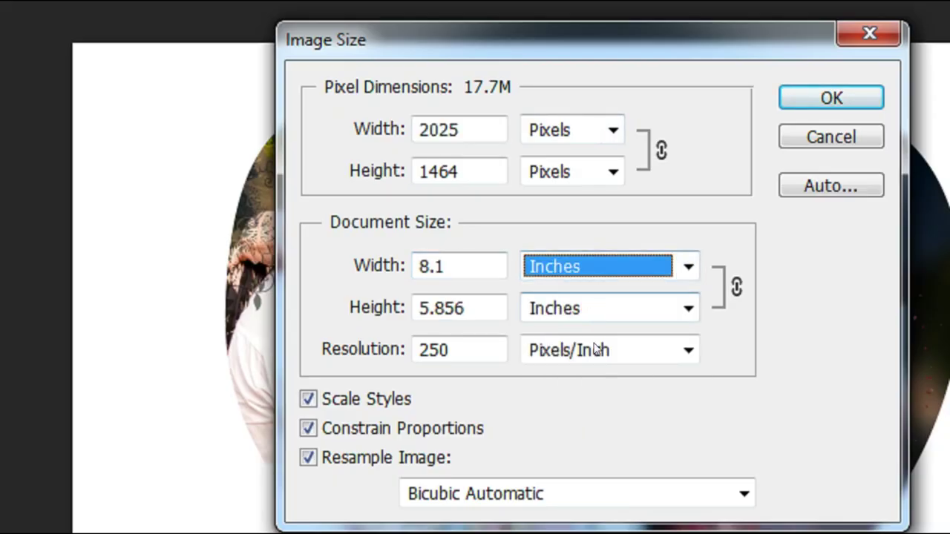
double_click(460, 265)
double_click(445, 307)
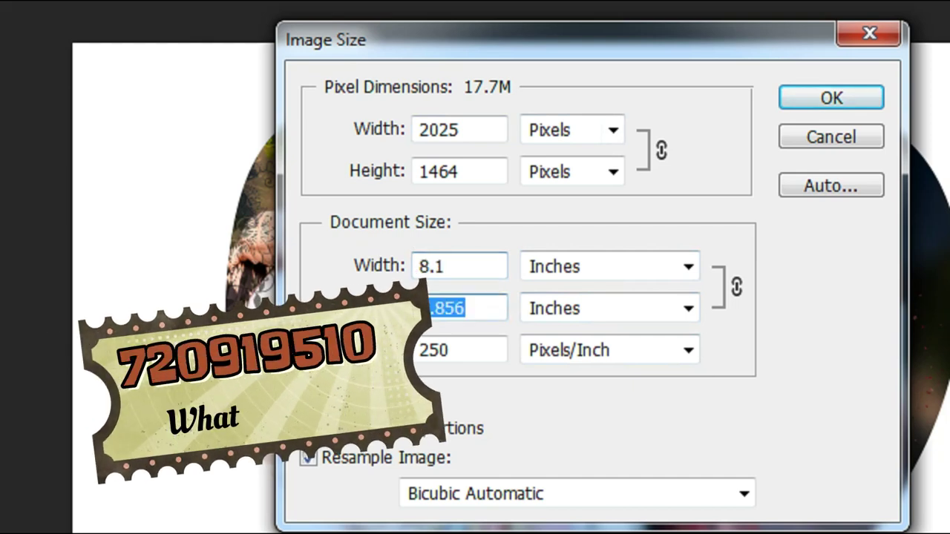
double_click(461, 352)
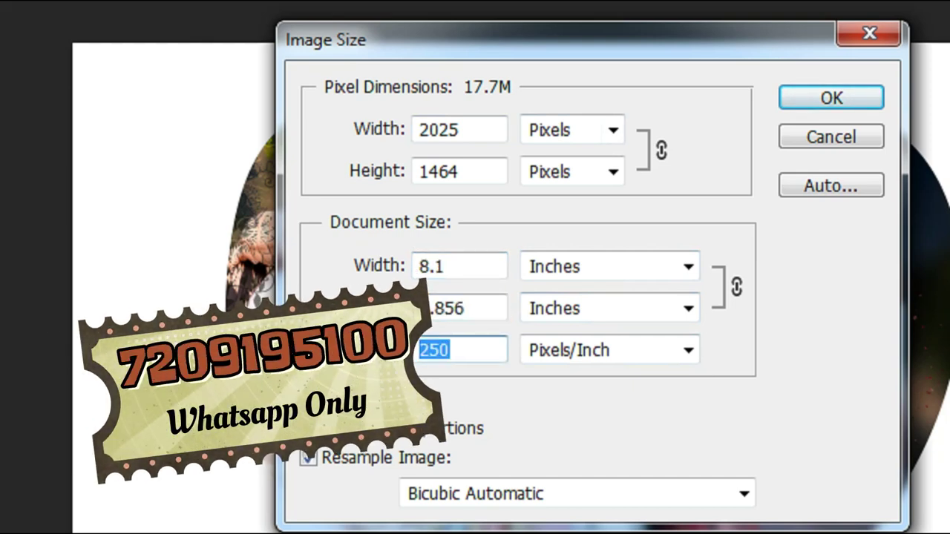
click(464, 346)
double_click(461, 351)
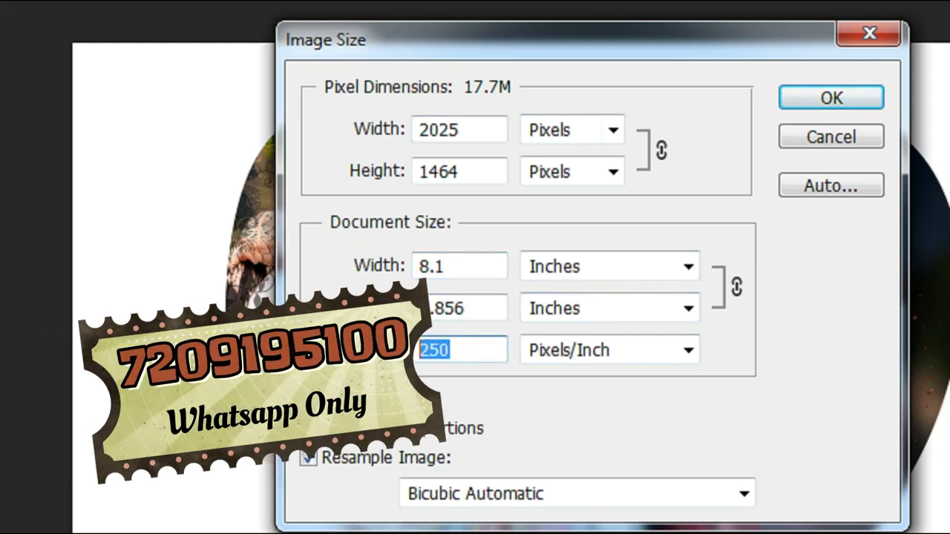
click(460, 297)
double_click(460, 297)
double_click(417, 252)
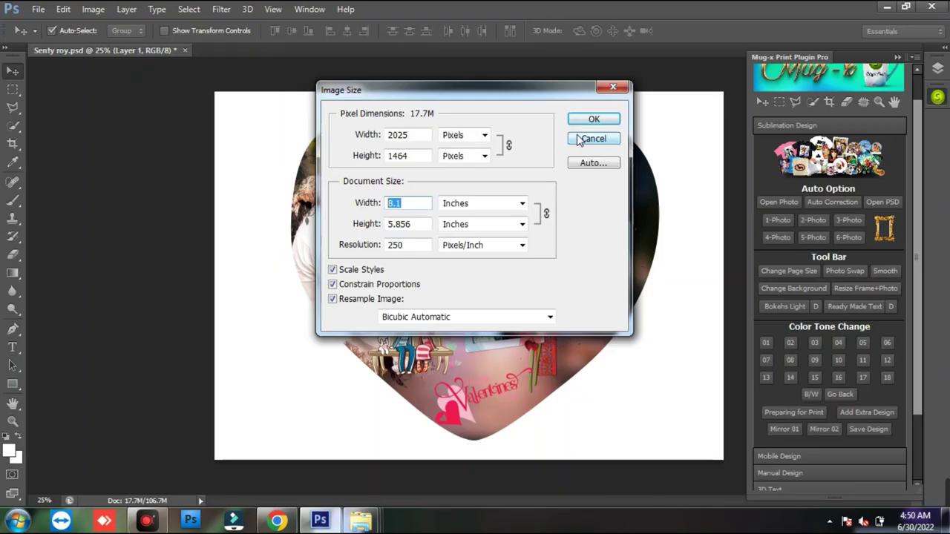
click(720, 139)
click(541, 309)
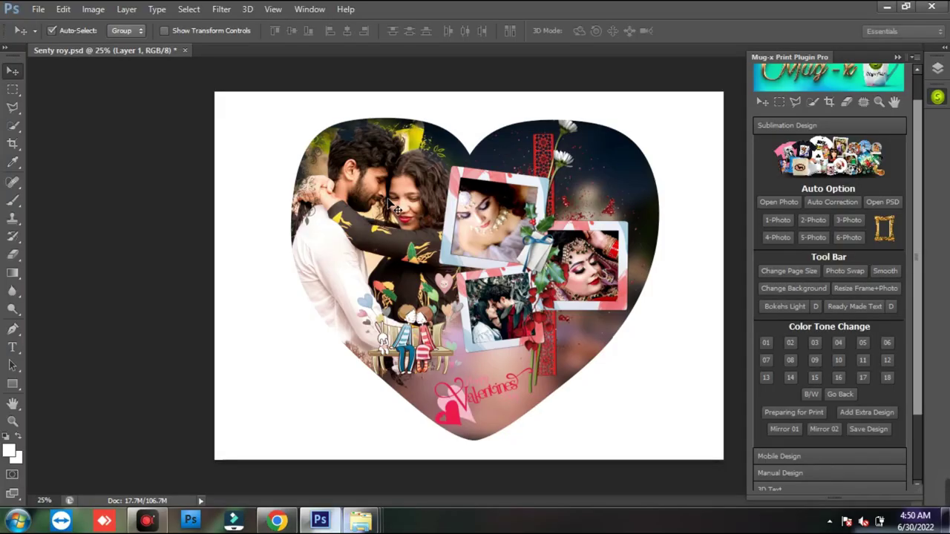
- Select Layer 1 (the couple photo), nudge it slightly right, and apply the plugin's Smooth
right_click(397, 210)
click(407, 201)
drag(379, 212, 397, 210)
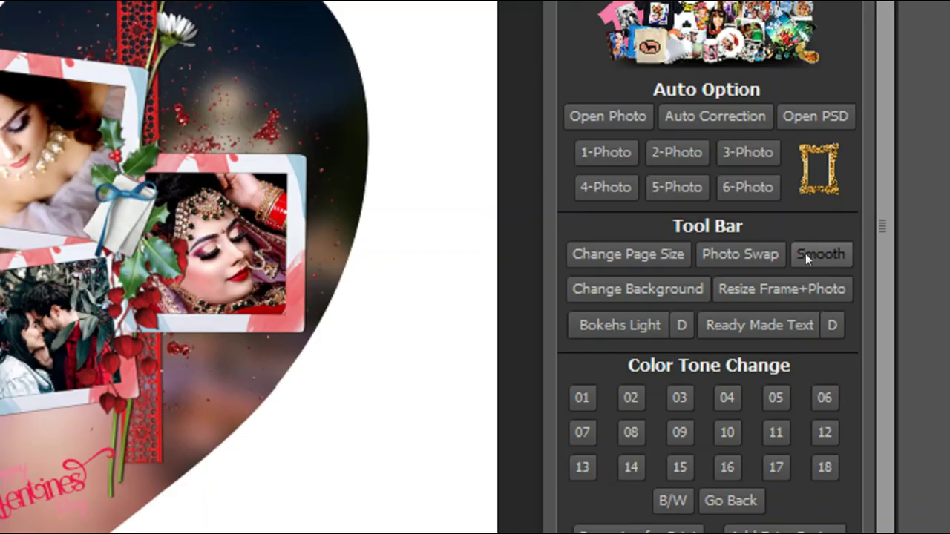
drag(775, 231, 862, 272)
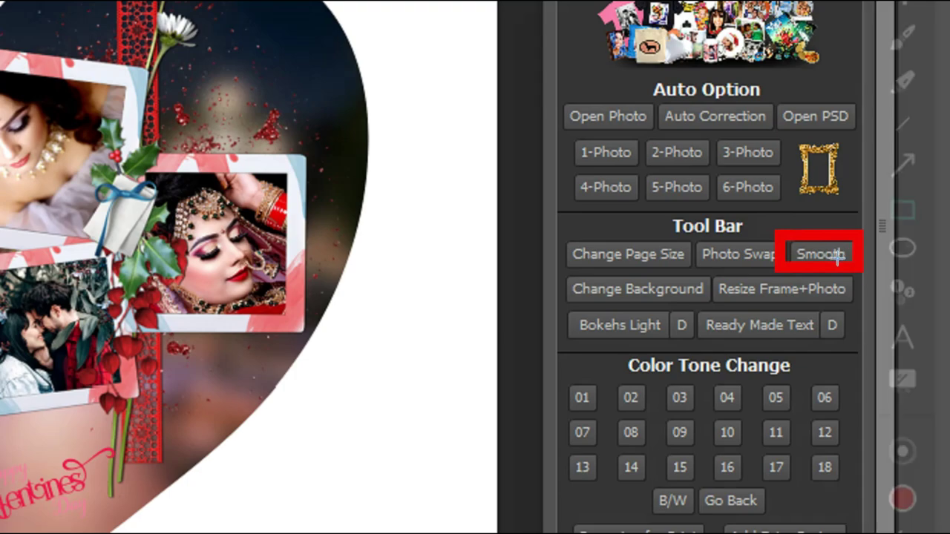
click(824, 259)
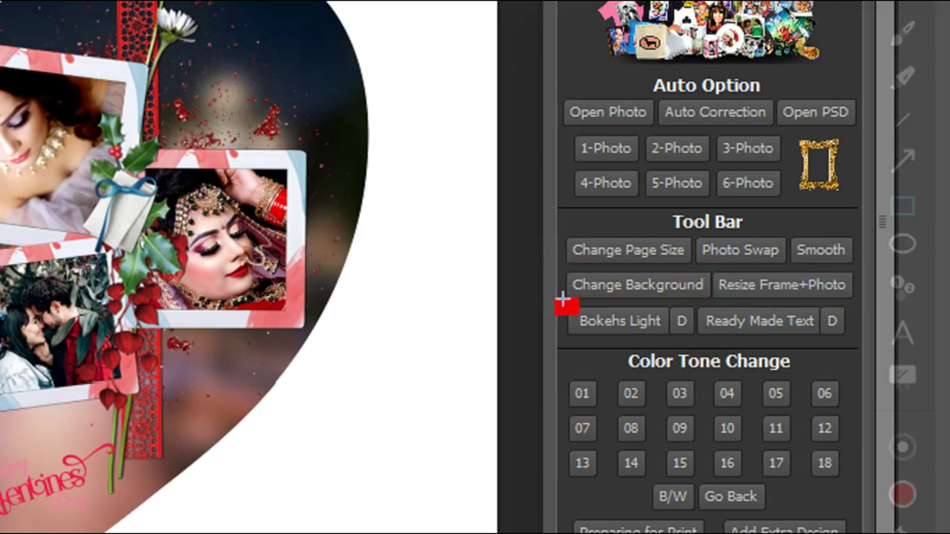
- Reposition the couple photo inside the heart, toggling its clipping mask with Ctrl+Alt+G
drag(558, 299, 702, 342)
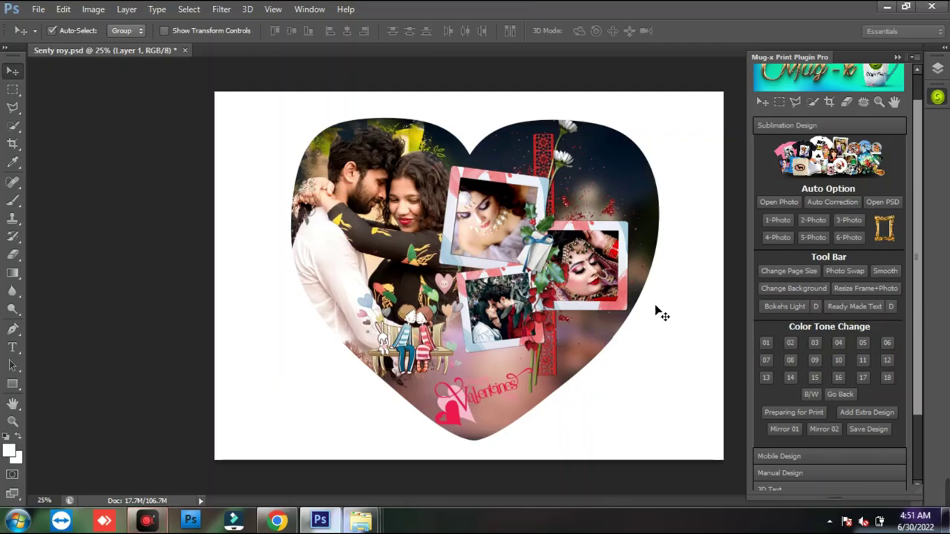
drag(380, 230, 387, 214)
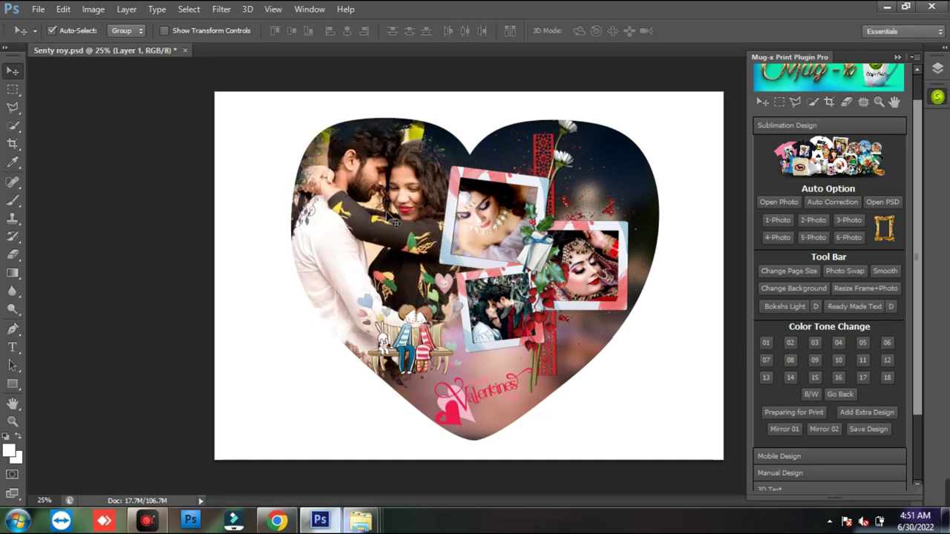
scroll(392, 223, up, 1)
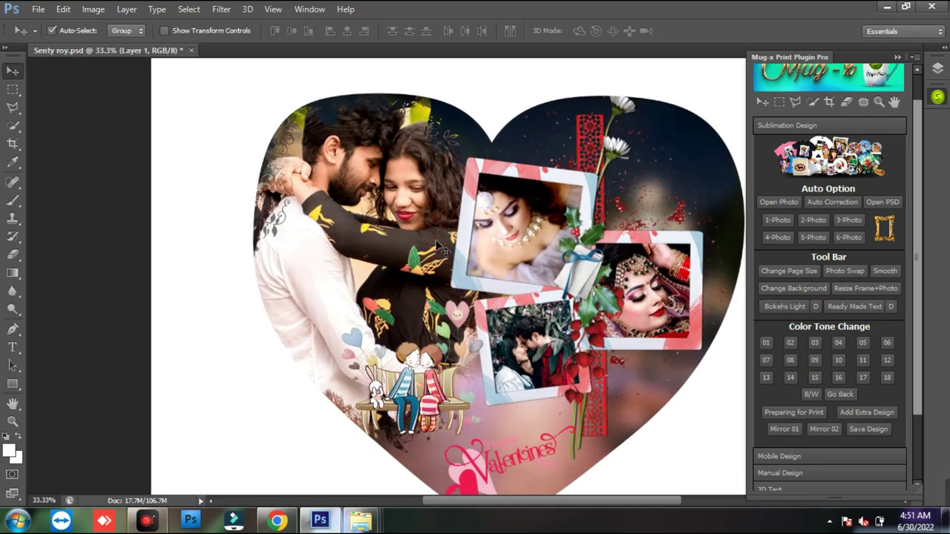
scroll(445, 252, up, 1)
drag(411, 221, 372, 250)
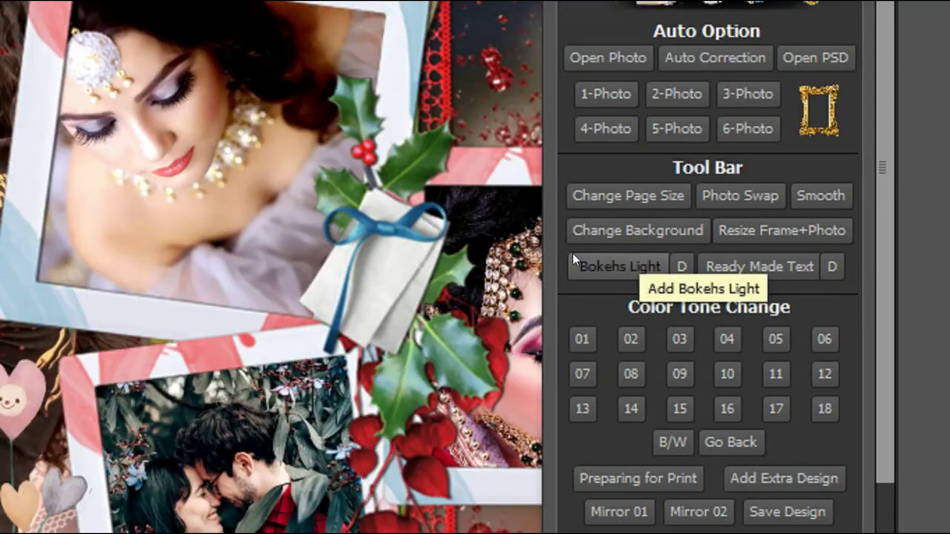
key(ctrl+alt+g)
mouse_move(572, 253)
mouse_down()
mouse_move(615, 273)
mouse_move(679, 282)
mouse_up()
key(ctrl+alt+g)
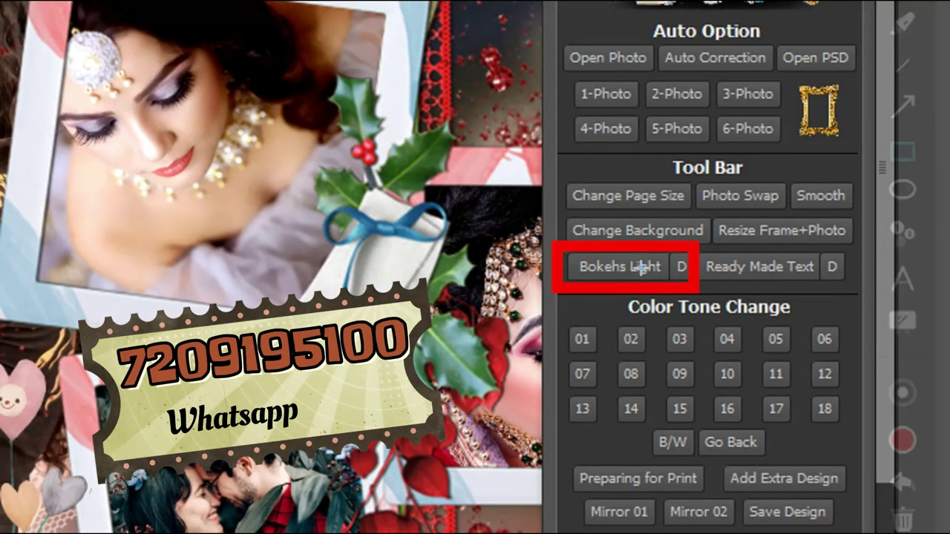
click(619, 265)
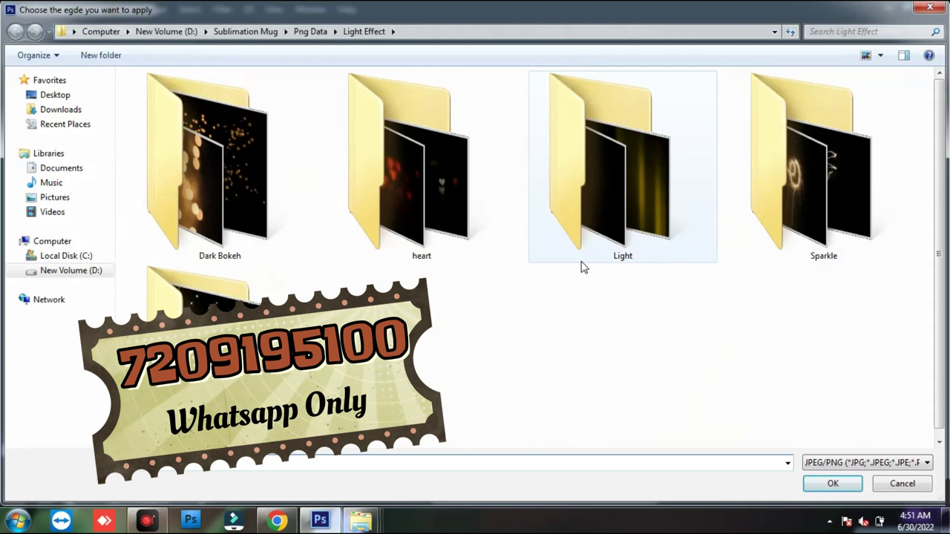
- Browse the Star, Sparkle, heart and Dark Bokeh effect folders, settling on the Light folder
double_click(244, 375)
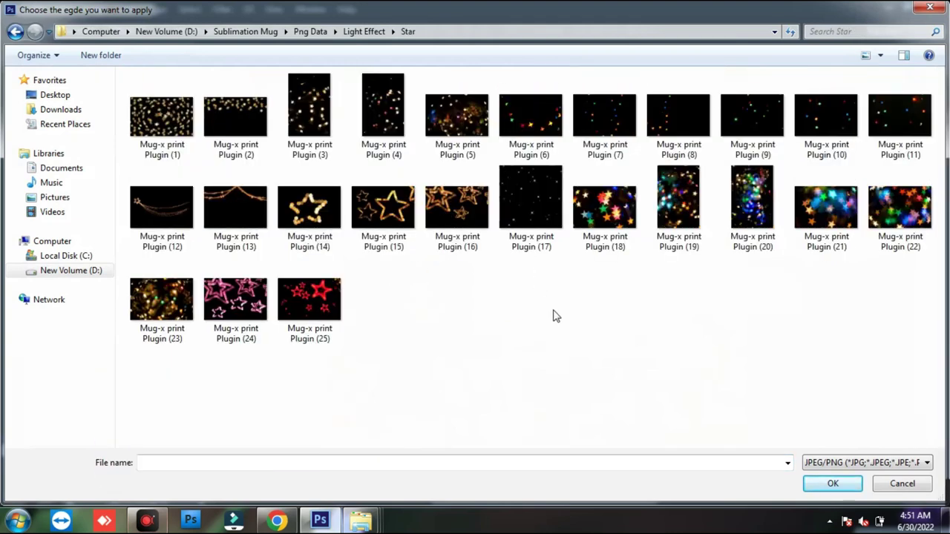
key(BackSpace)
double_click(869, 215)
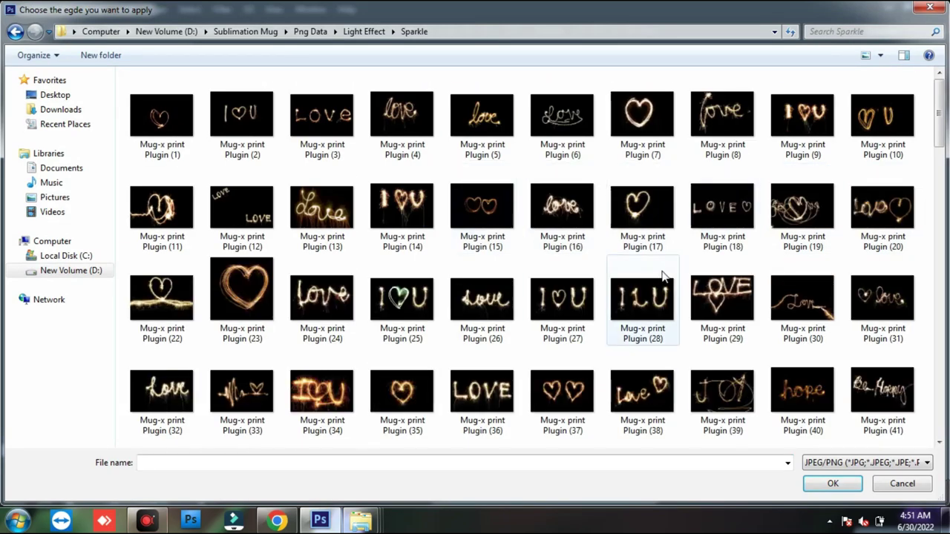
key(BackSpace)
double_click(666, 180)
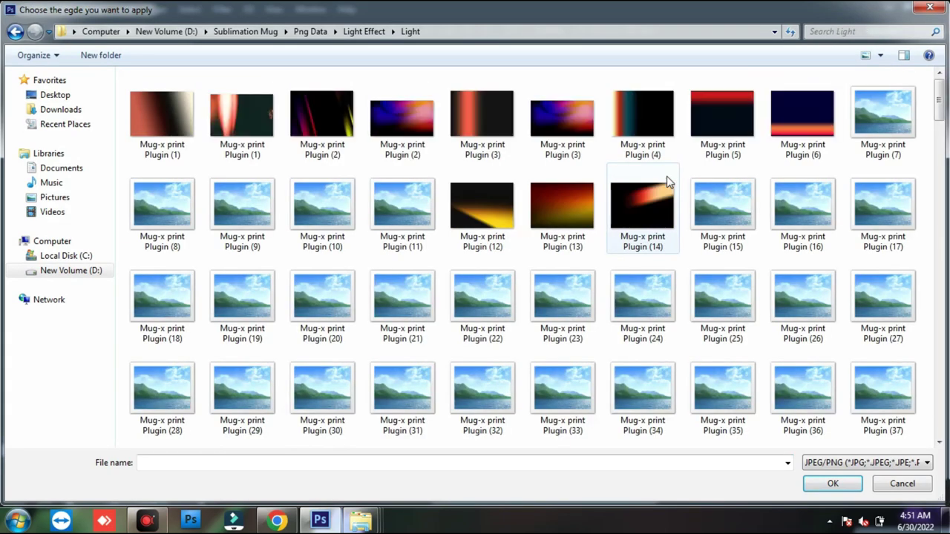
key(BackSpace)
click(476, 197)
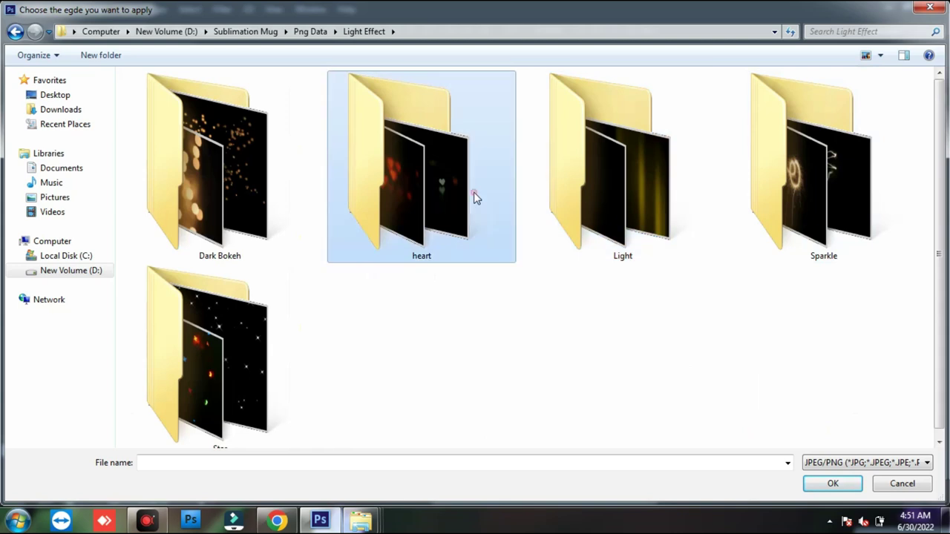
double_click(475, 197)
key(BackSpace)
click(220, 191)
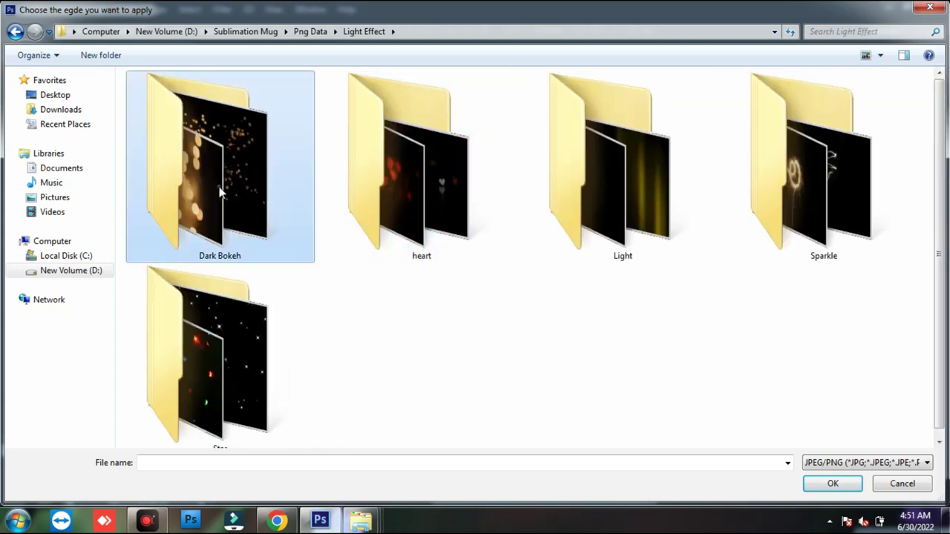
double_click(219, 191)
drag(943, 95, 944, 204)
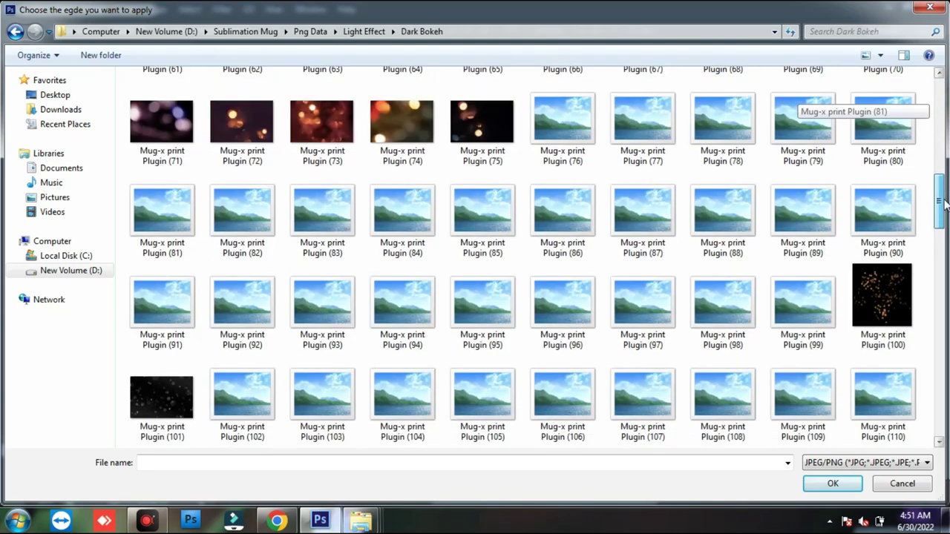
key(BackSpace)
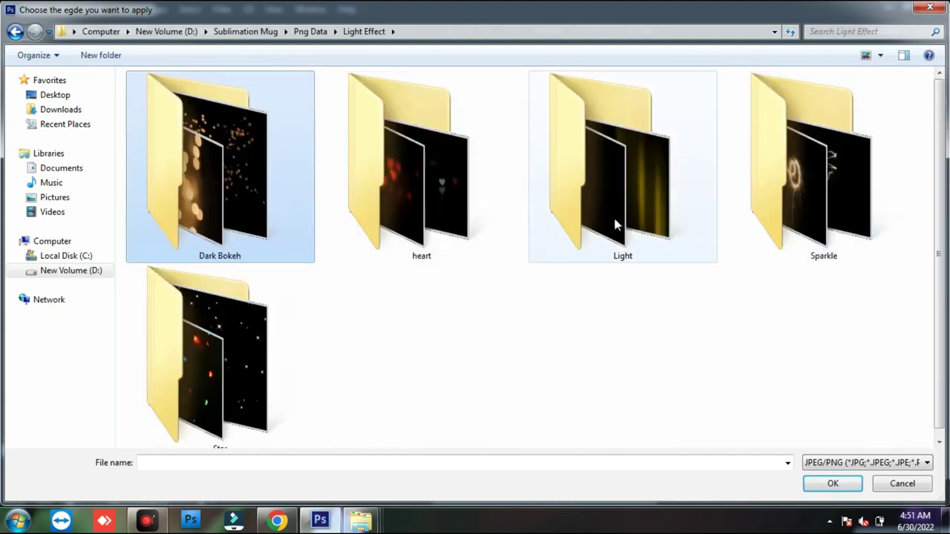
double_click(614, 225)
drag(937, 104, 942, 211)
- Place a red-orange light-leak image and move it left and down over the couple
double_click(725, 222)
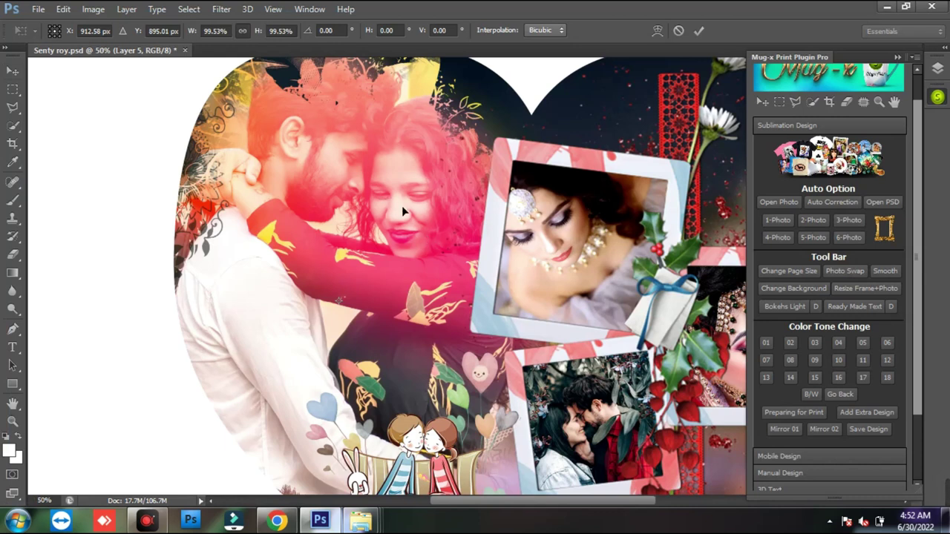
drag(402, 206, 184, 219)
key(Return)
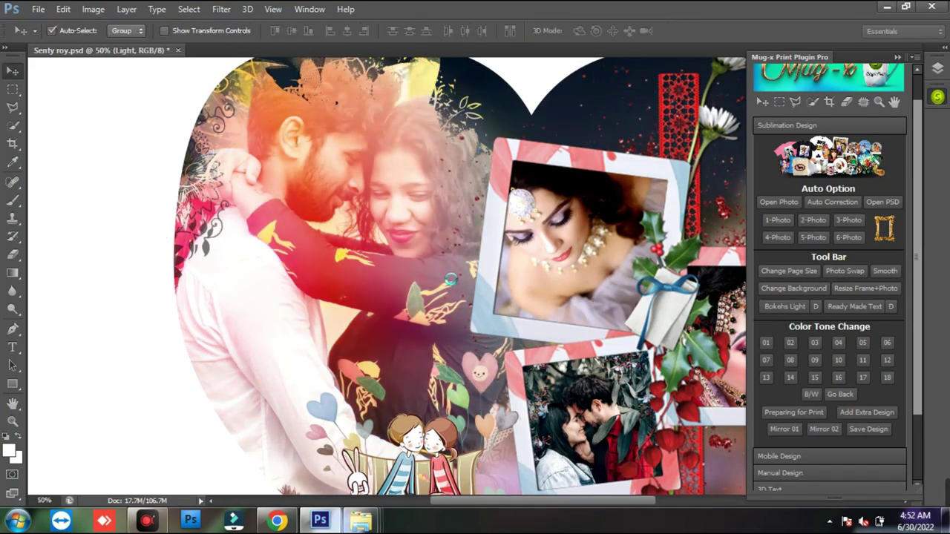
- Zoom out to view the whole heart and switch to the saved designs folder
key(ctrl+minus)
key(ctrl+minus)
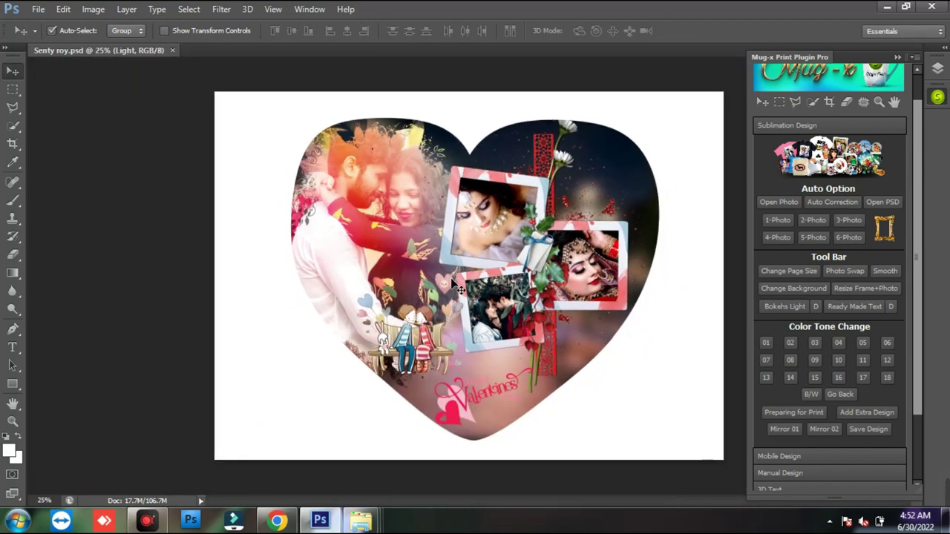
mouse_move(374, 523)
click(502, 456)
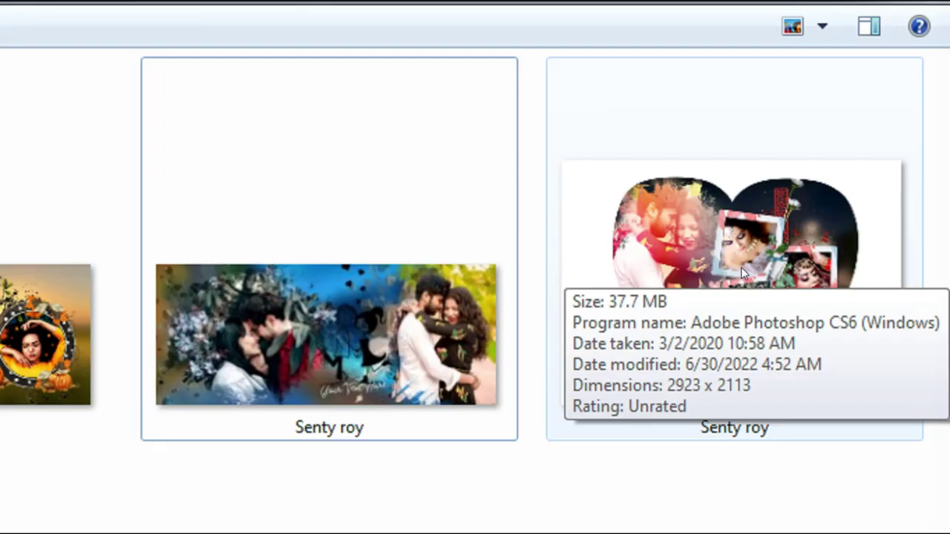
click(868, 166)
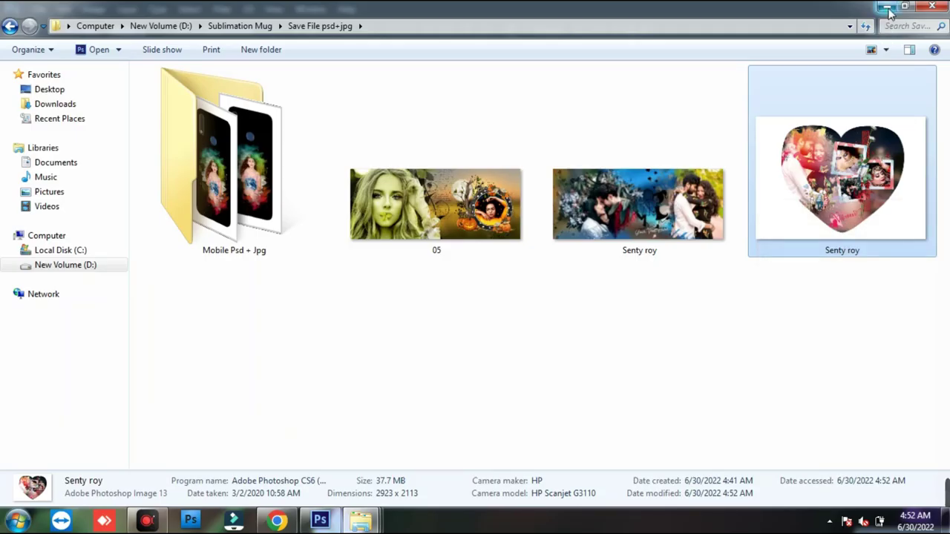
click(889, 8)
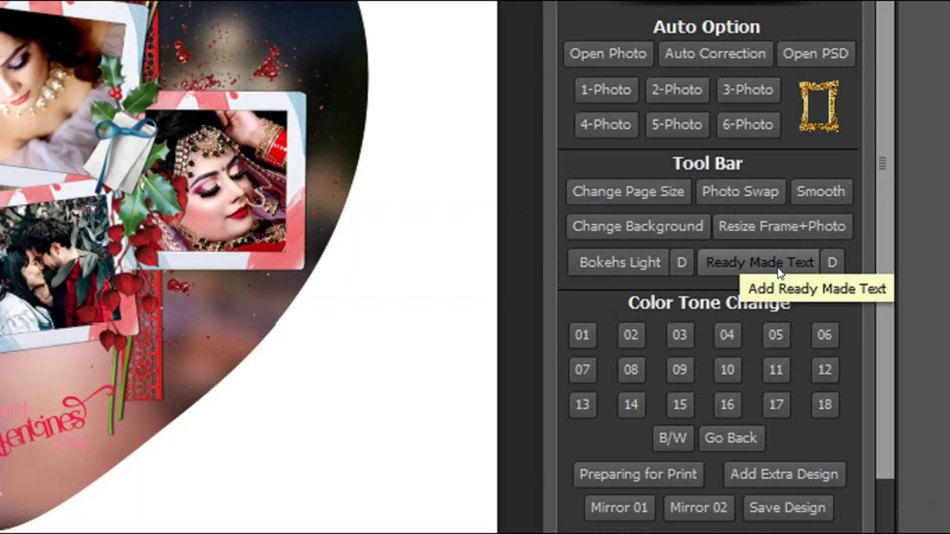
key(ctrl+shift+d)
- Nudge the couple photo slightly within the heart
mouse_move(687, 239)
mouse_down()
mouse_move(808, 264)
mouse_move(826, 280)
mouse_up()
drag(665, 239, 708, 285)
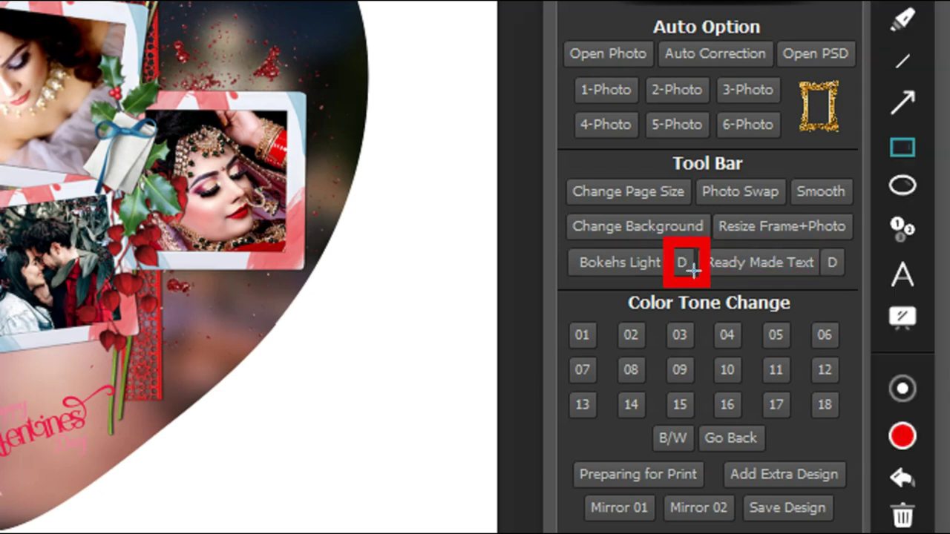
key(ctrl+shift+d)
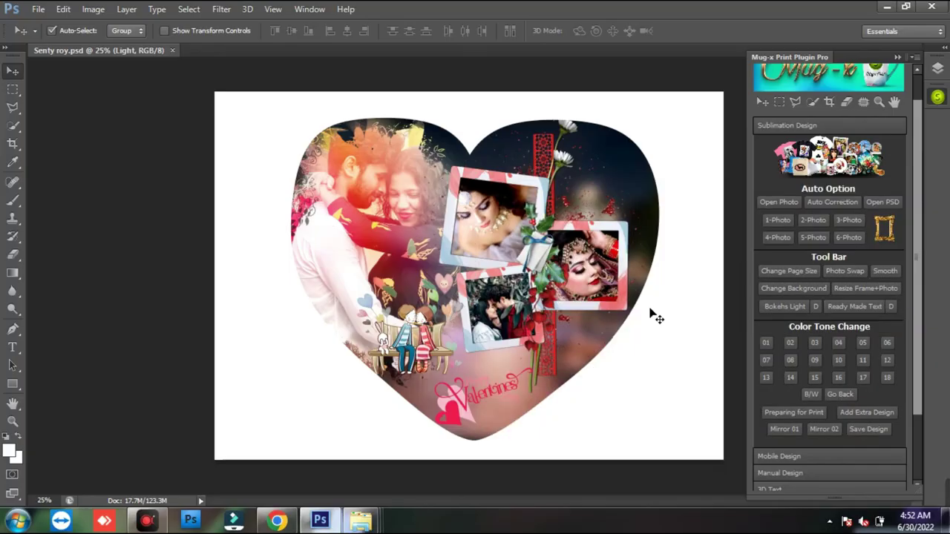
drag(369, 219, 375, 213)
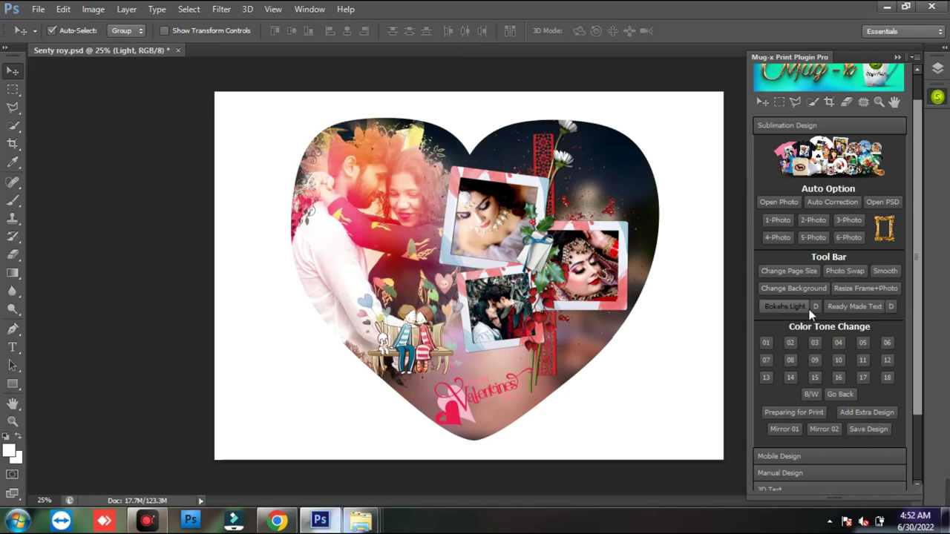
key(ctrl+shift+d)
drag(799, 295, 826, 316)
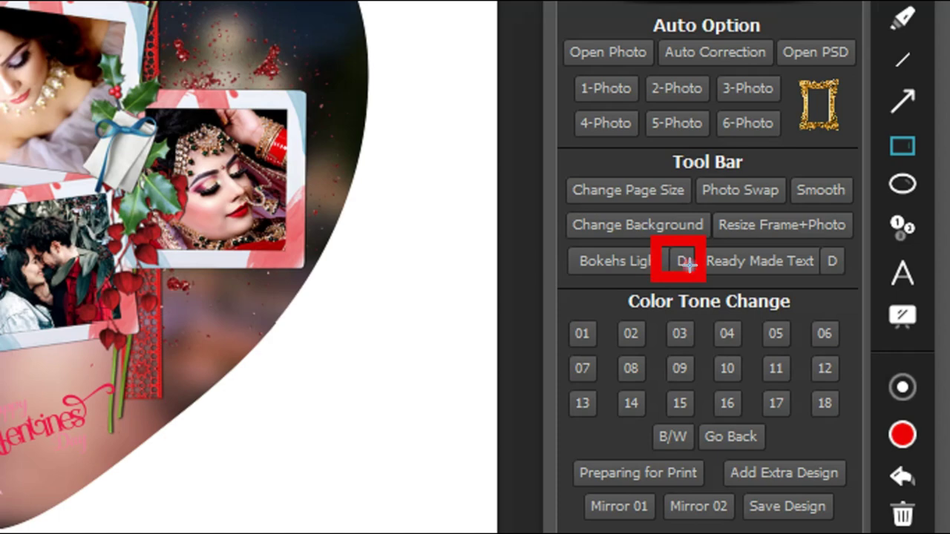
key(ctrl+shift+d)
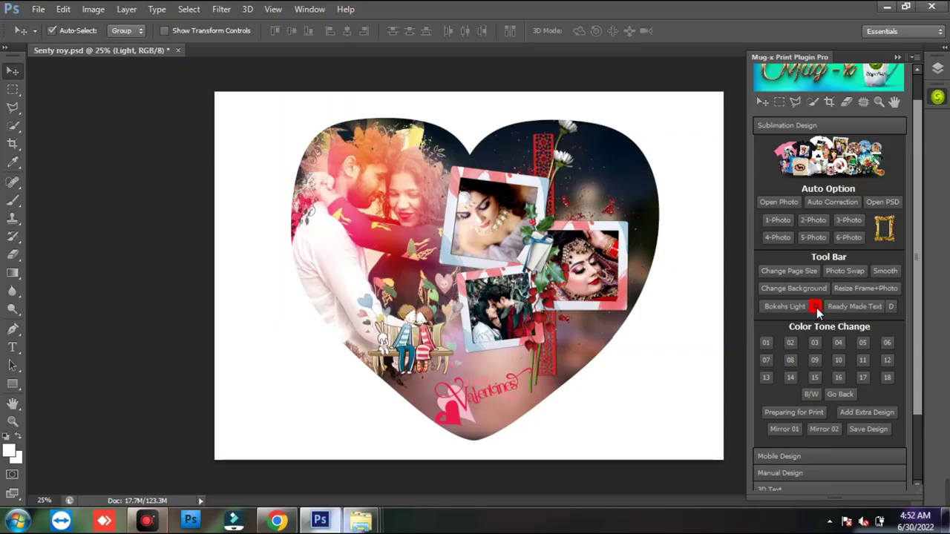
- Remove the old light effect and place a new Light overlay shifted up and left
click(816, 306)
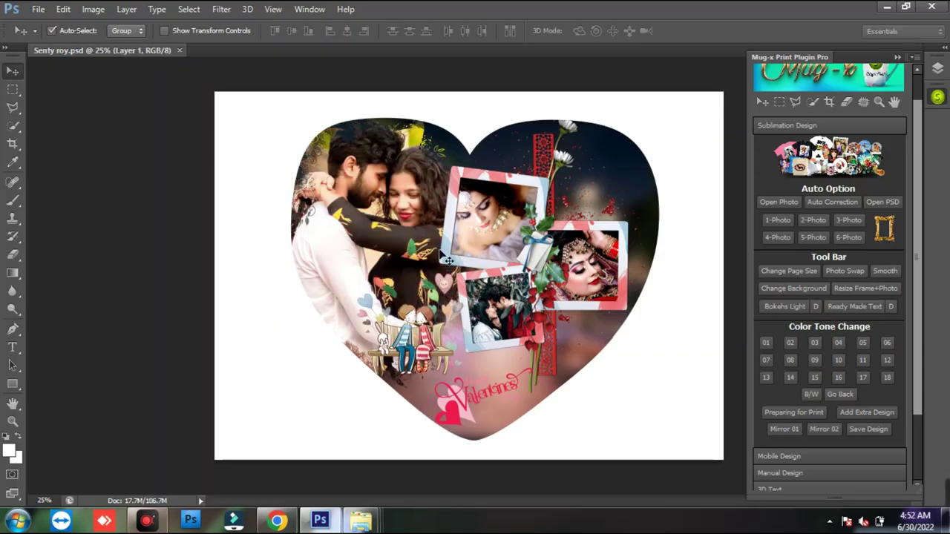
click(797, 307)
double_click(624, 206)
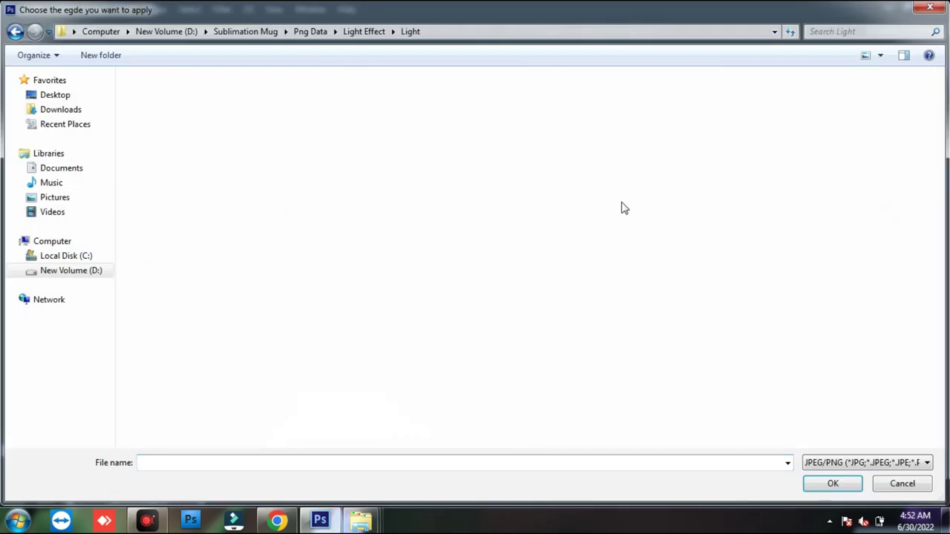
drag(939, 112, 939, 265)
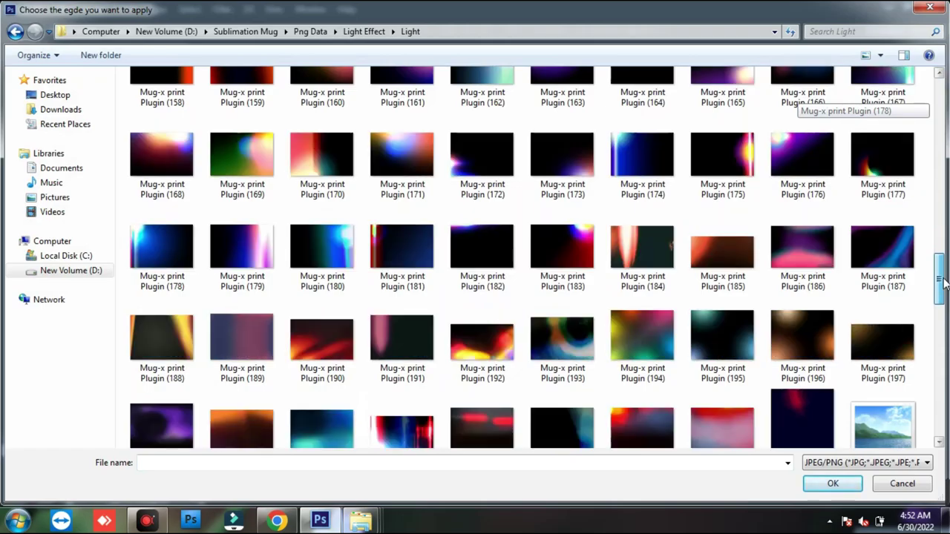
double_click(428, 265)
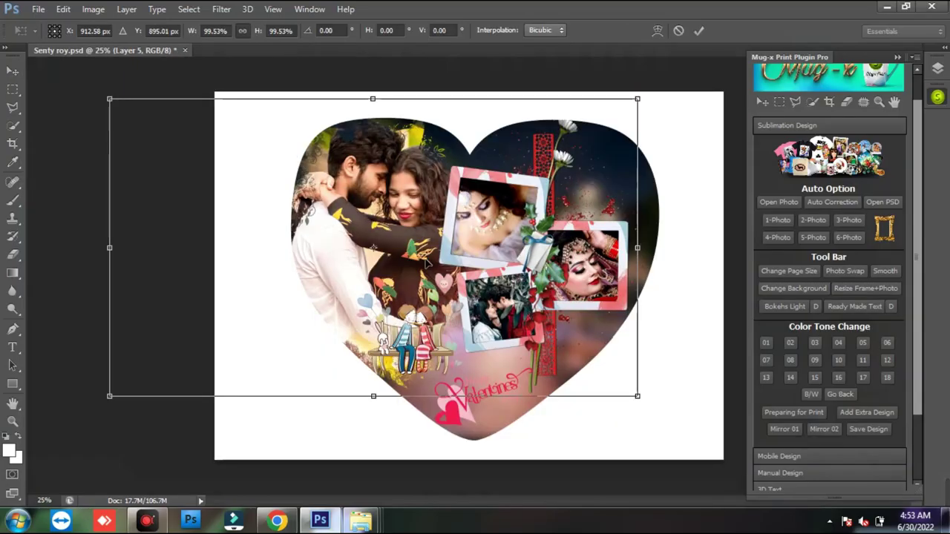
drag(444, 288, 331, 268)
key(Return)
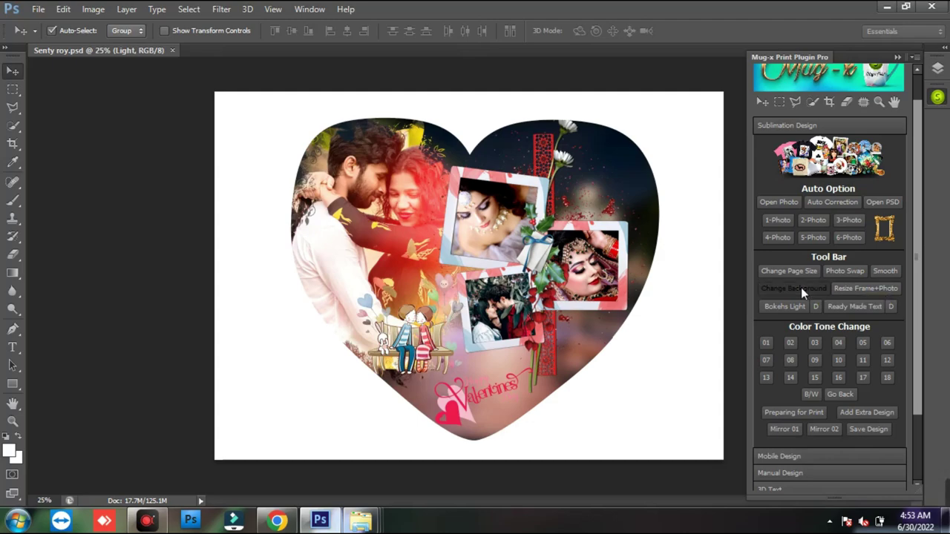
- Use Natural Background image 435 as the background with an 8.6-pixel Gaussian Blur
click(670, 262)
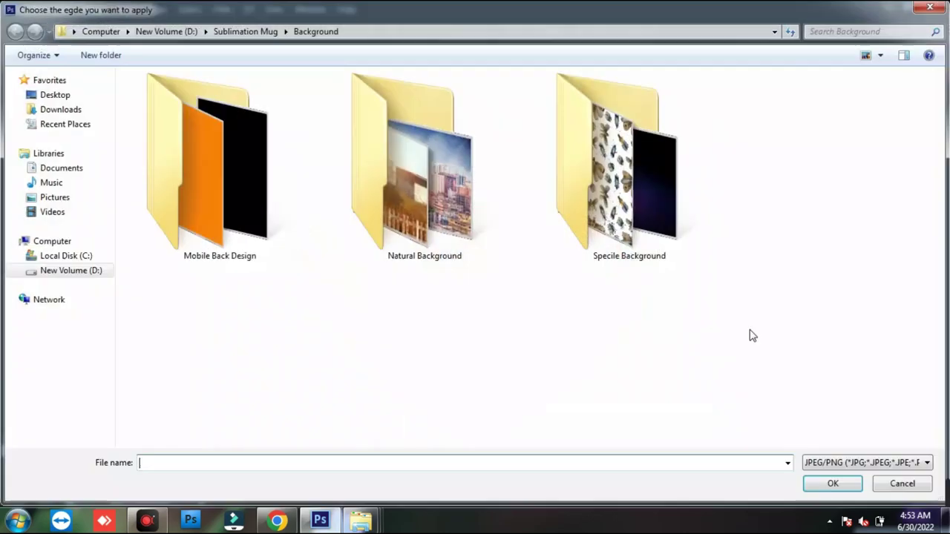
double_click(407, 206)
drag(939, 88, 939, 323)
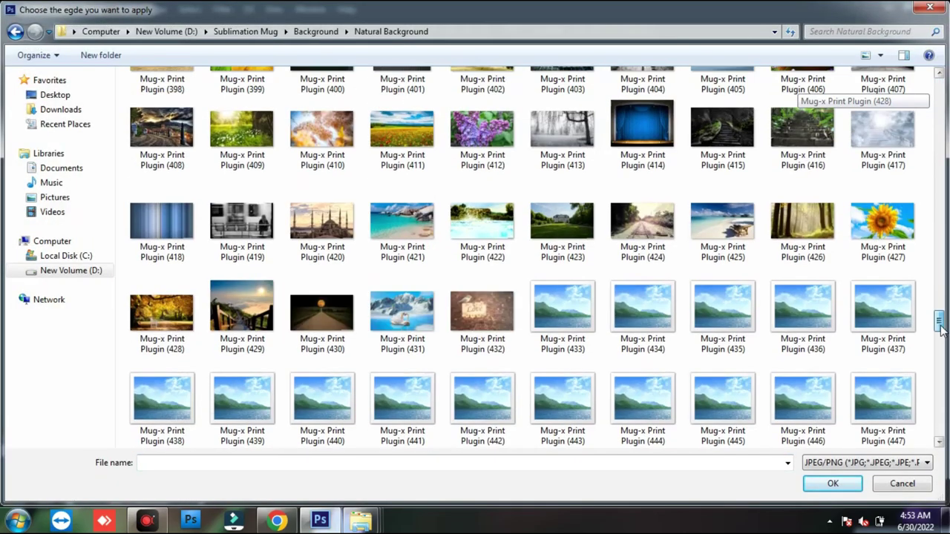
double_click(694, 335)
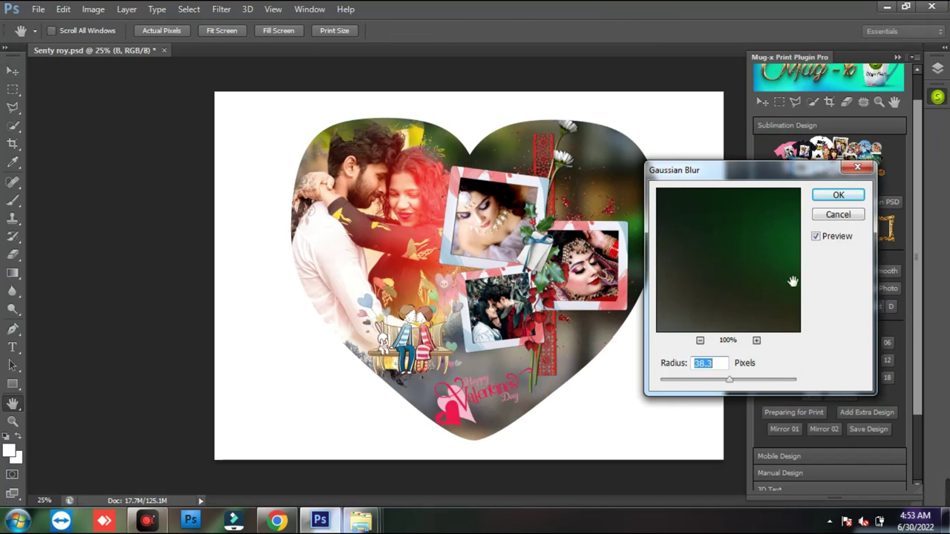
drag(737, 381, 712, 383)
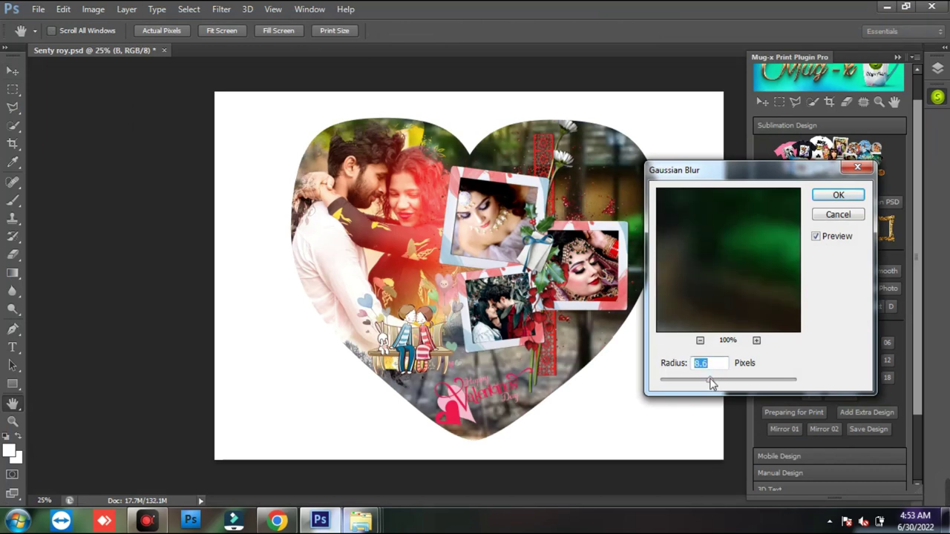
click(832, 199)
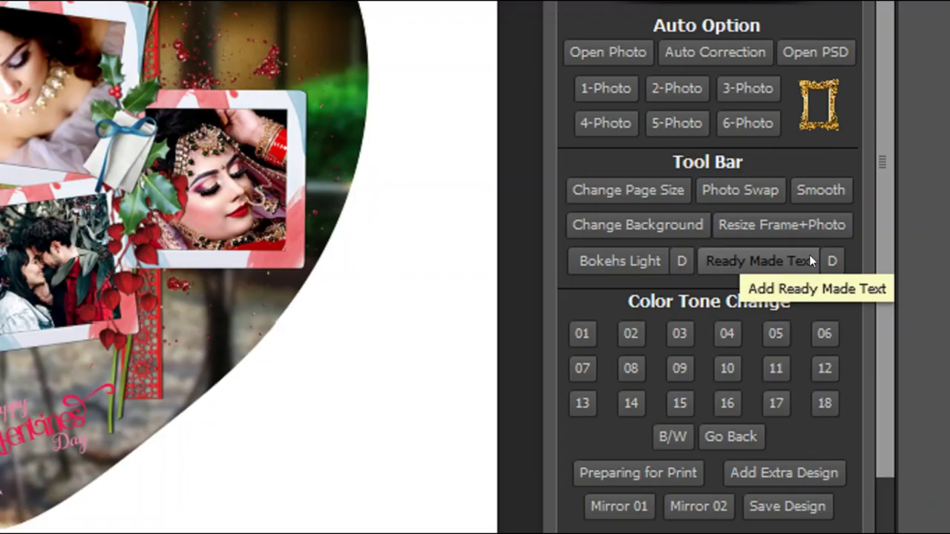
- Insert ready-made text graphic 07 and shrink it into the heart's upper right
key(ctrl+shift+d)
drag(686, 236, 850, 282)
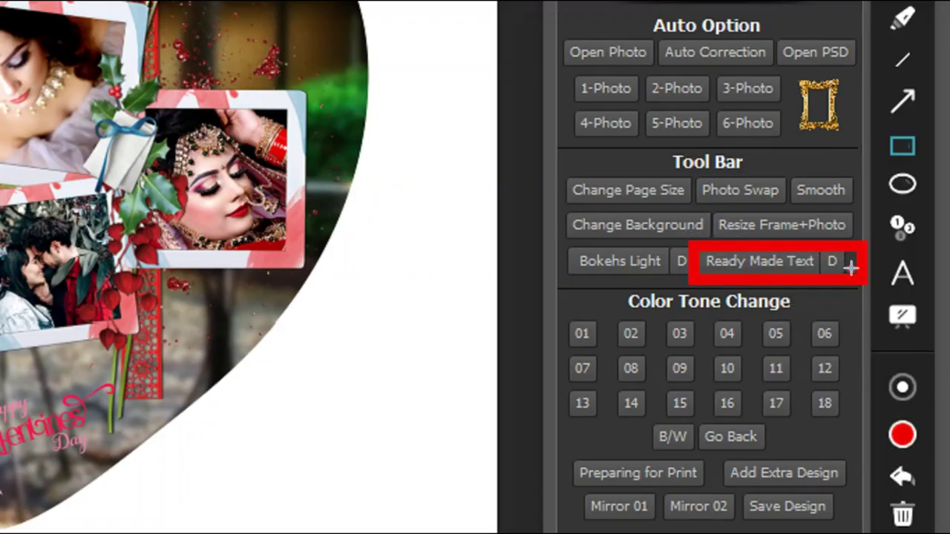
key(ctrl+shift+d)
click(801, 263)
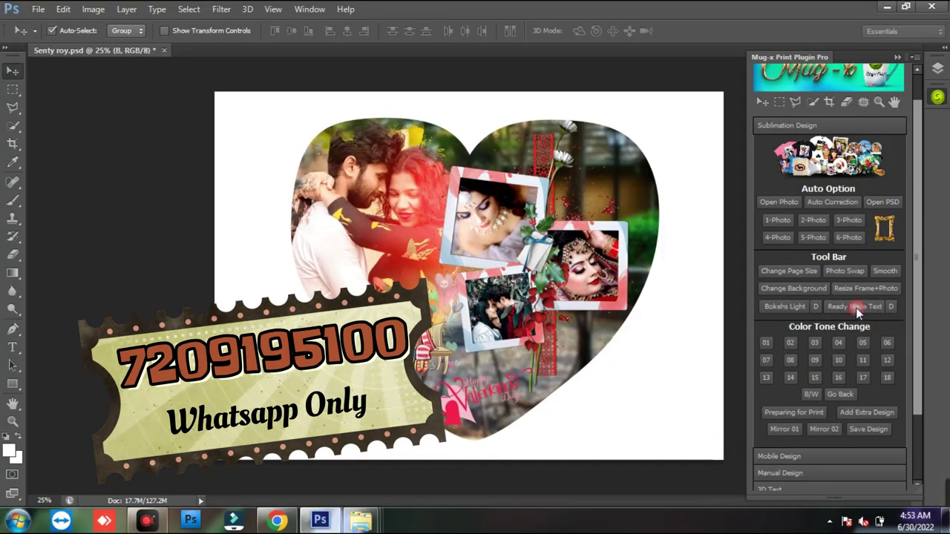
click(855, 306)
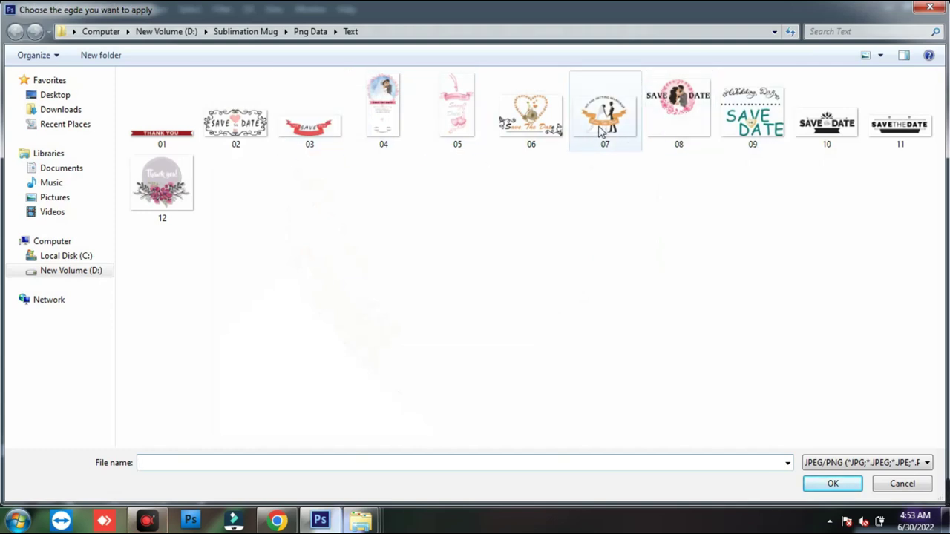
double_click(602, 130)
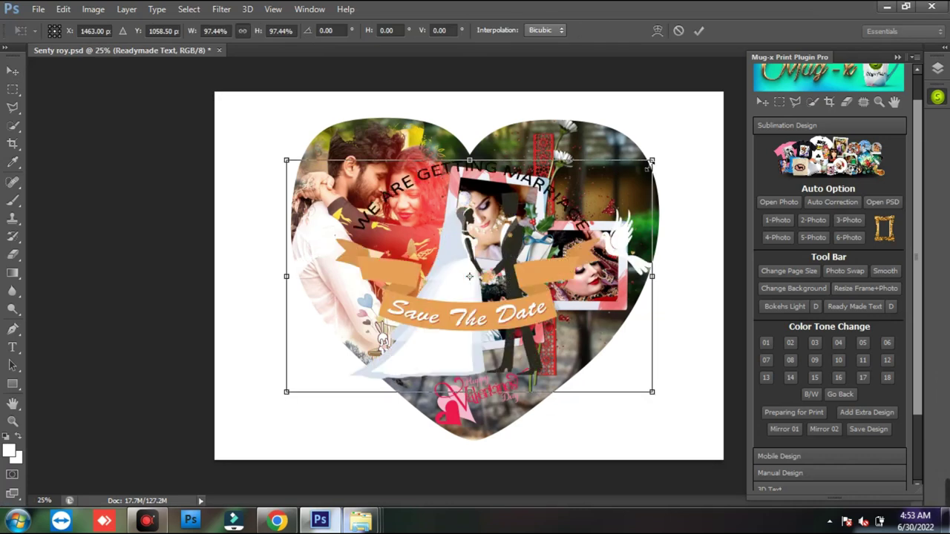
drag(641, 168, 449, 298)
drag(363, 344, 490, 258)
drag(600, 198, 590, 194)
key(Return)
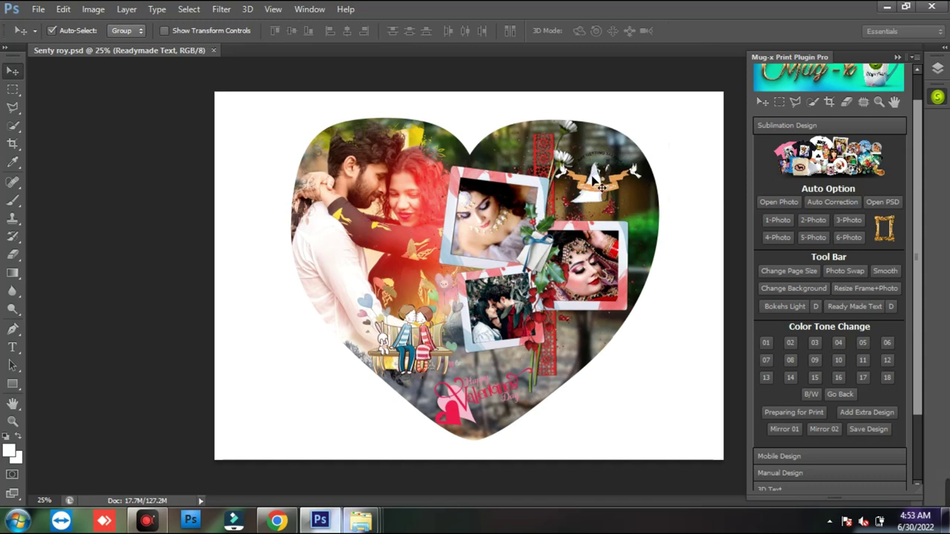
- Zoom in to check the Save The Date graphic, then fit the design on screen
key(z)
click(594, 179)
click(595, 179)
click(597, 182)
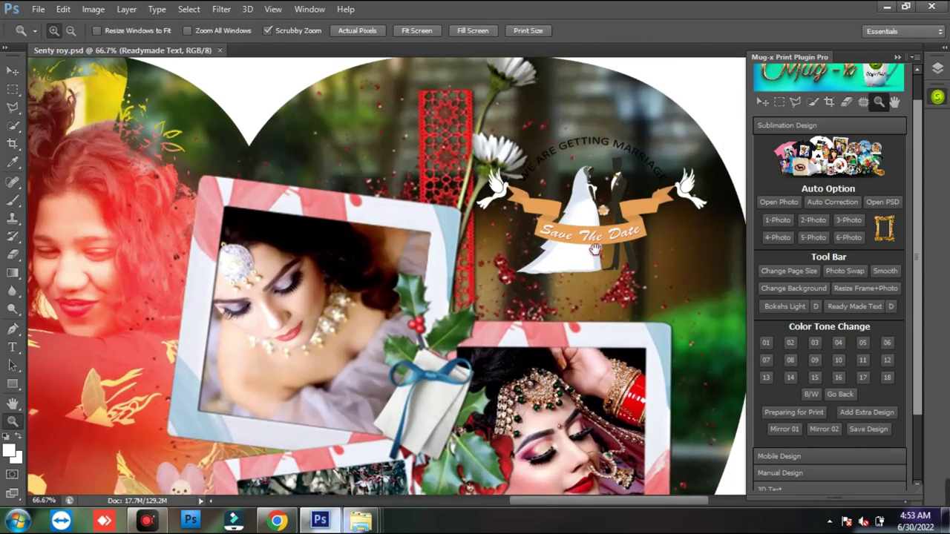
right_click(536, 236)
click(561, 245)
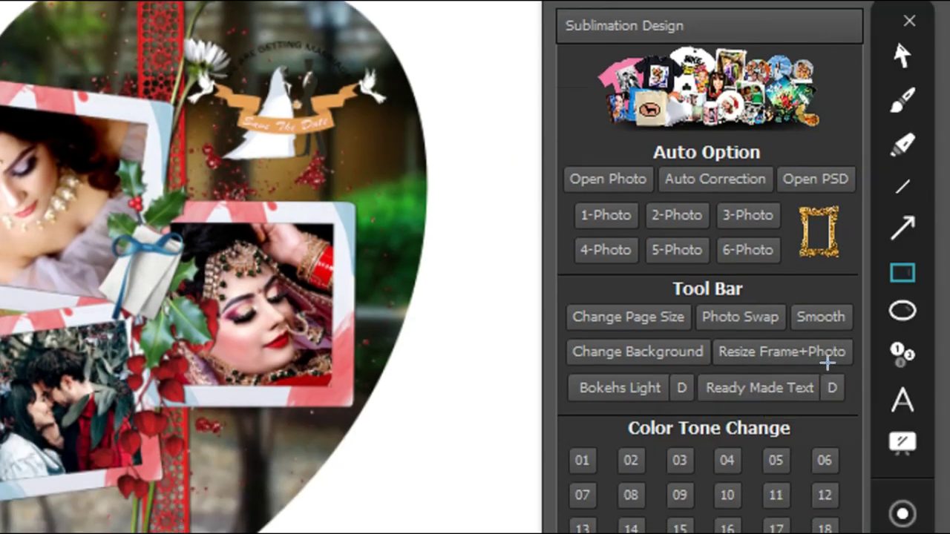
- Delete the Save The Date graphic with the D button beside Ready Made Text
drag(857, 367, 806, 412)
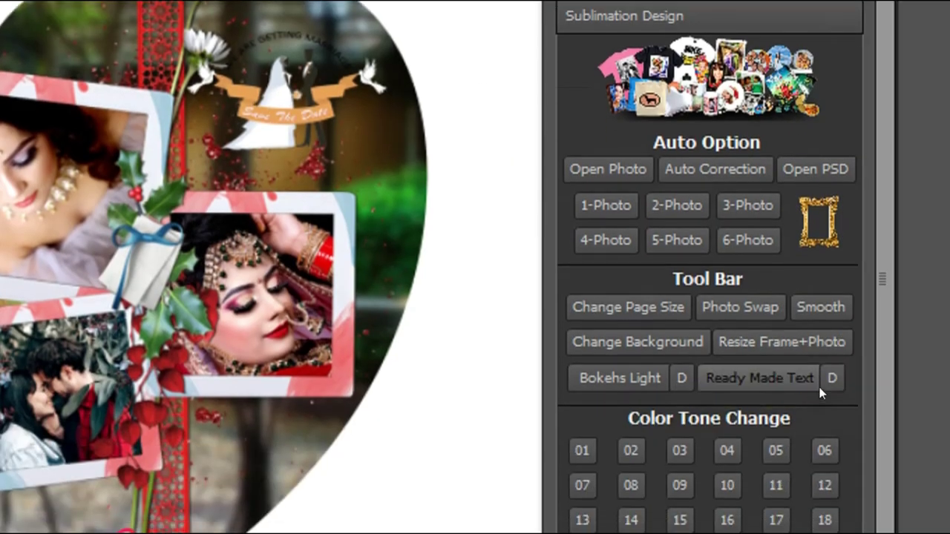
click(891, 309)
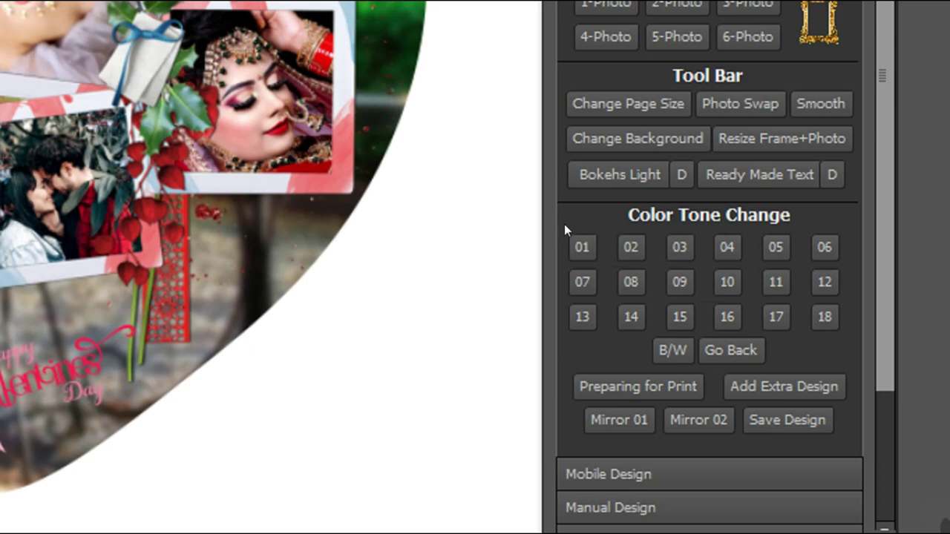
mouse_move(554, 213)
mouse_down()
mouse_move(734, 278)
mouse_move(814, 331)
mouse_move(844, 333)
mouse_up()
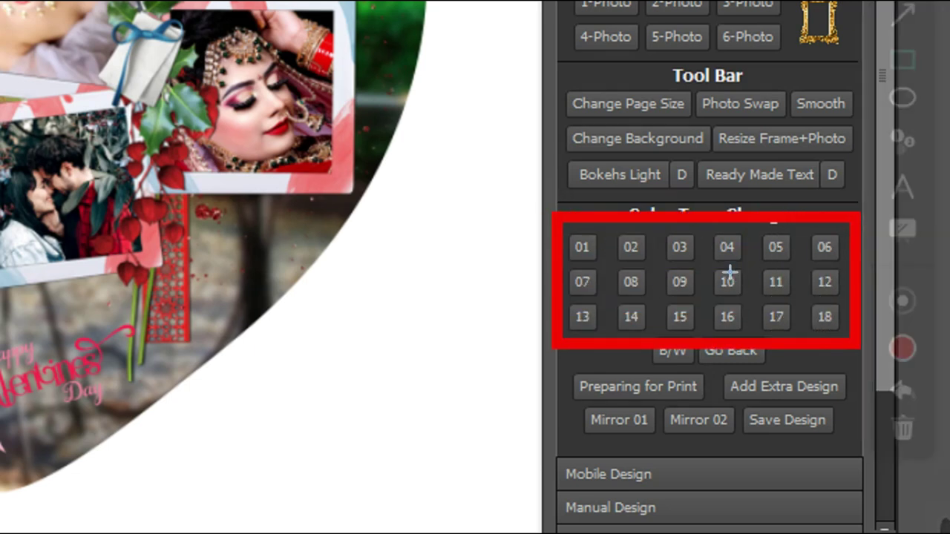
key(Escape)
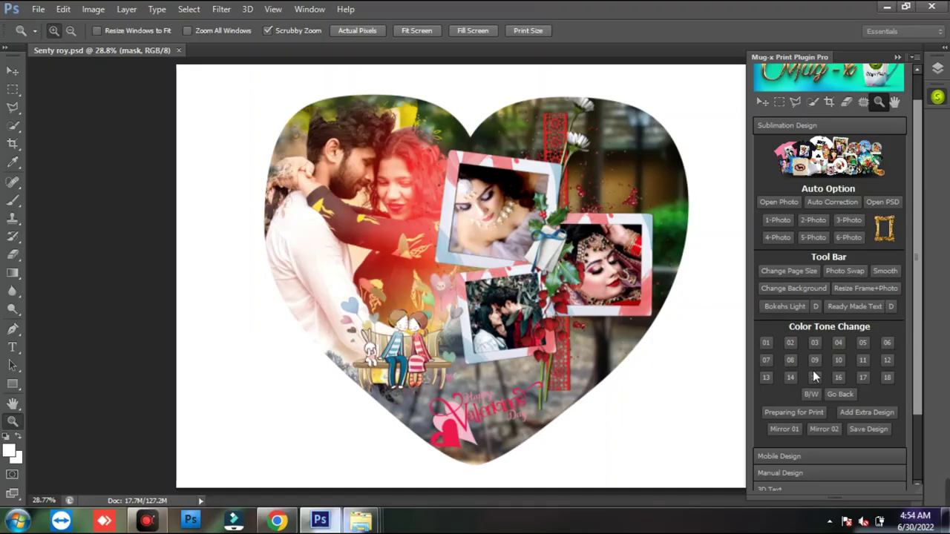
- Nudge the light overlay, then try colour tones 01, 02, 06, 15 and 16 on the couple photo
key(v)
drag(414, 206, 386, 214)
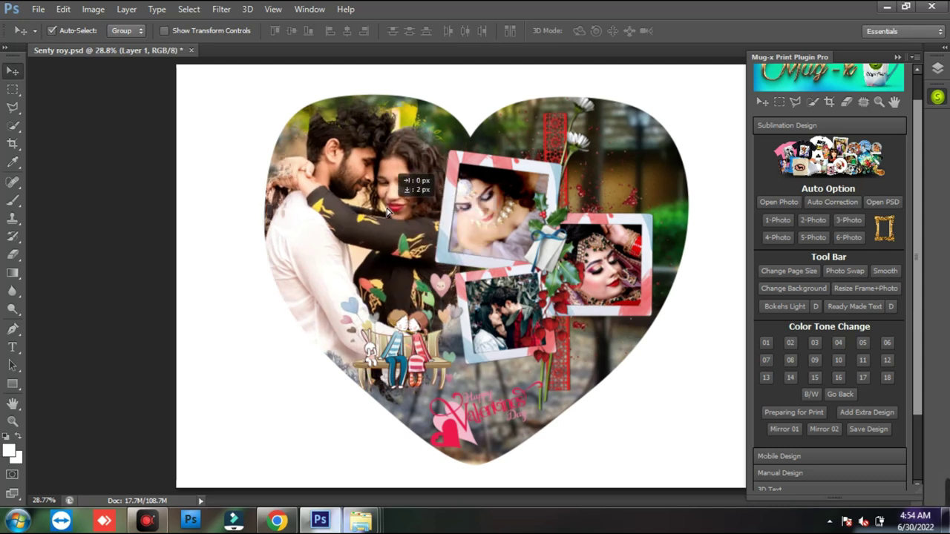
click(765, 345)
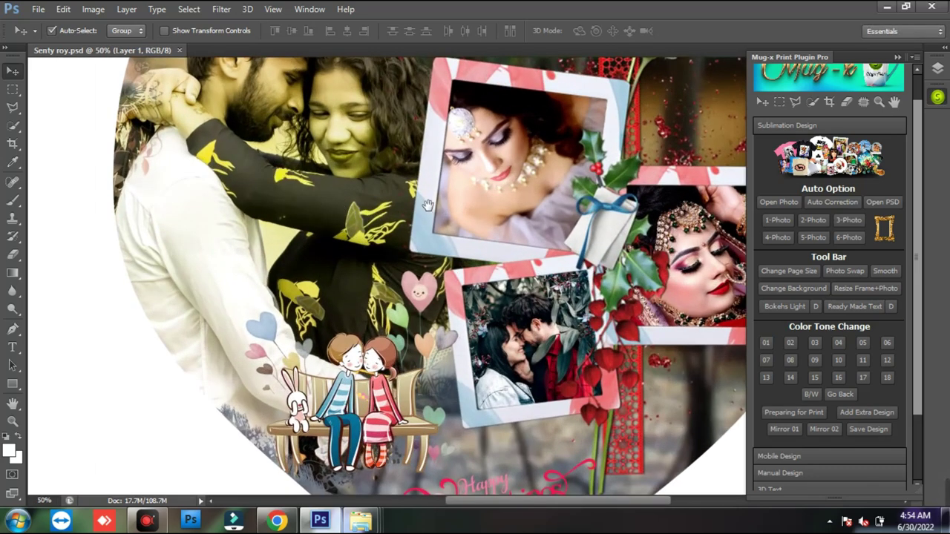
drag(429, 205, 589, 307)
click(790, 343)
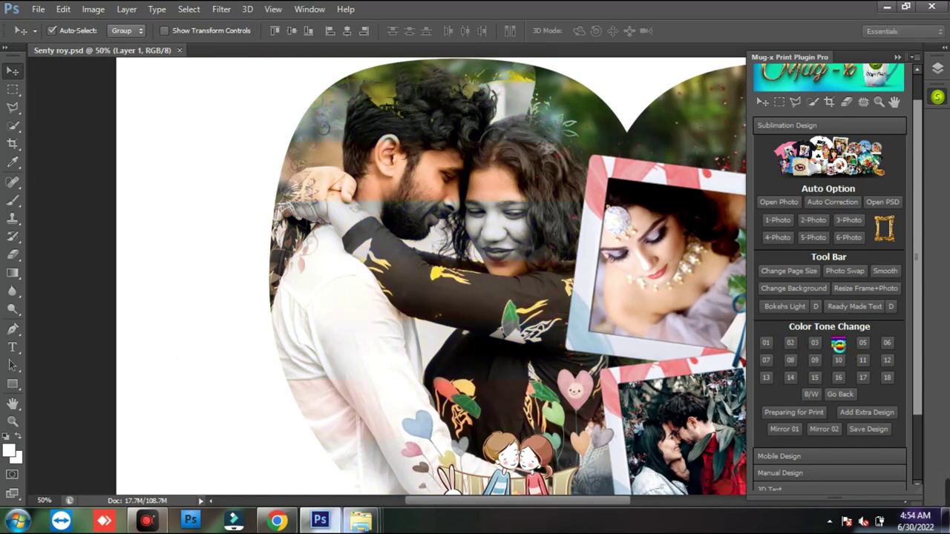
click(887, 347)
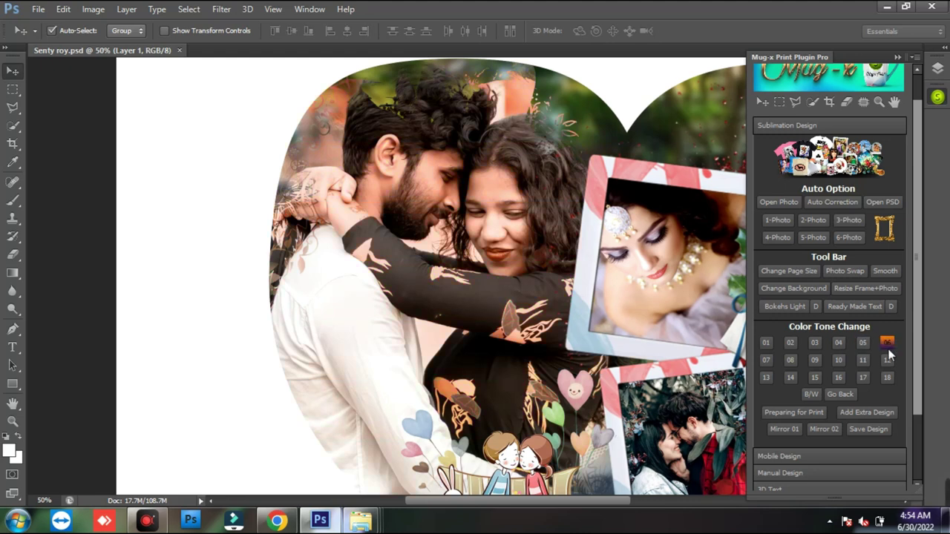
click(814, 378)
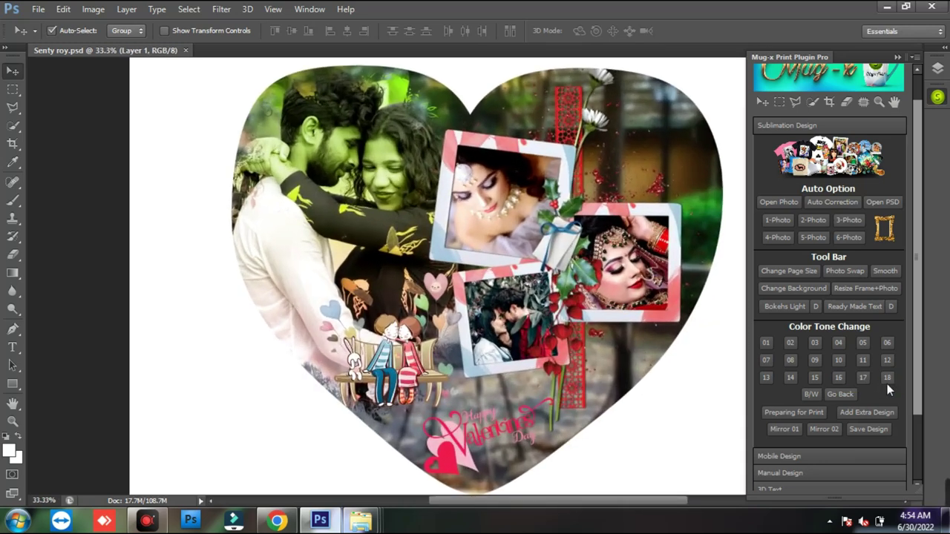
click(807, 392)
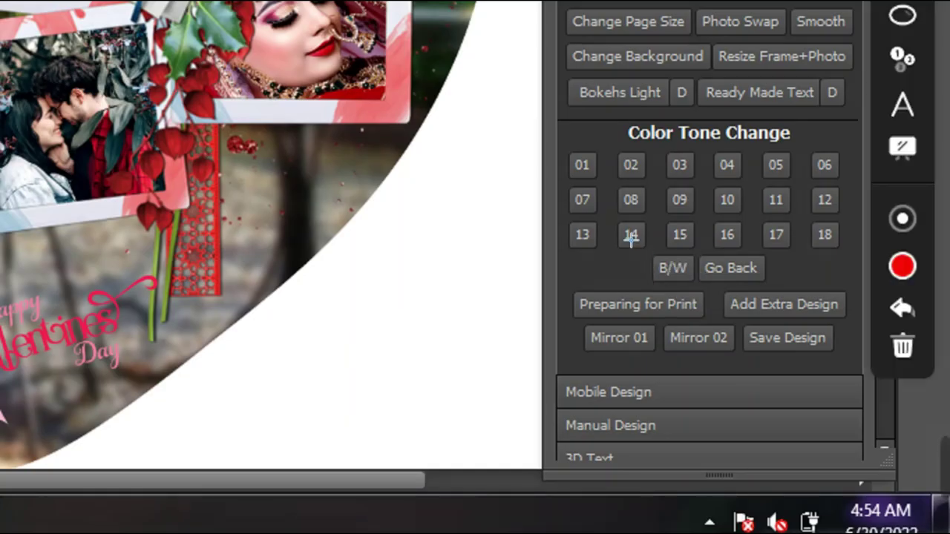
- Reset the colour tone with Go Back, then apply B/W to the main couple photo
drag(638, 248, 690, 273)
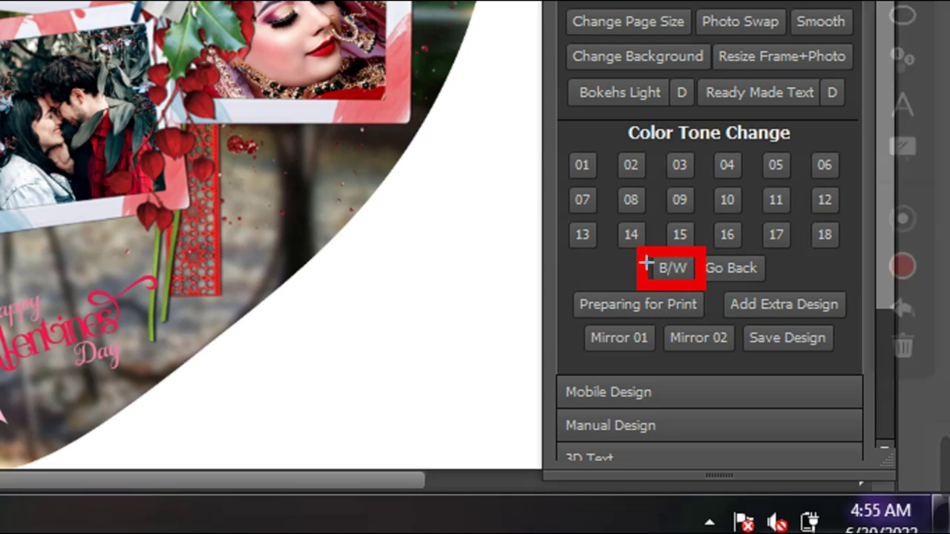
drag(697, 248, 755, 271)
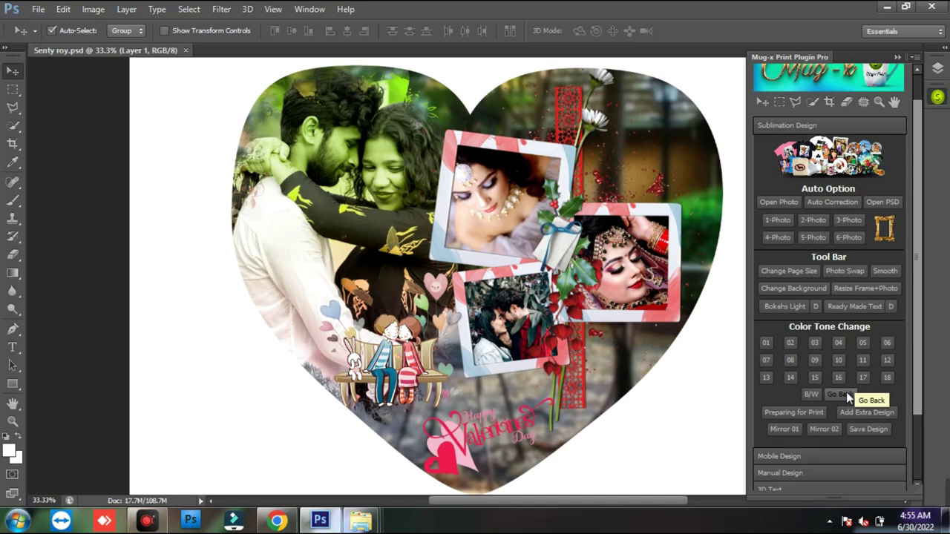
click(846, 392)
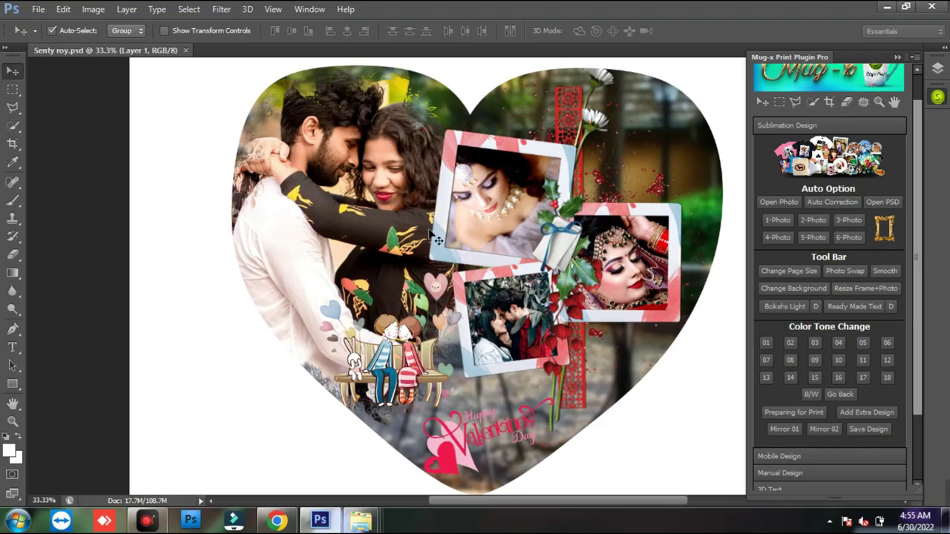
click(819, 394)
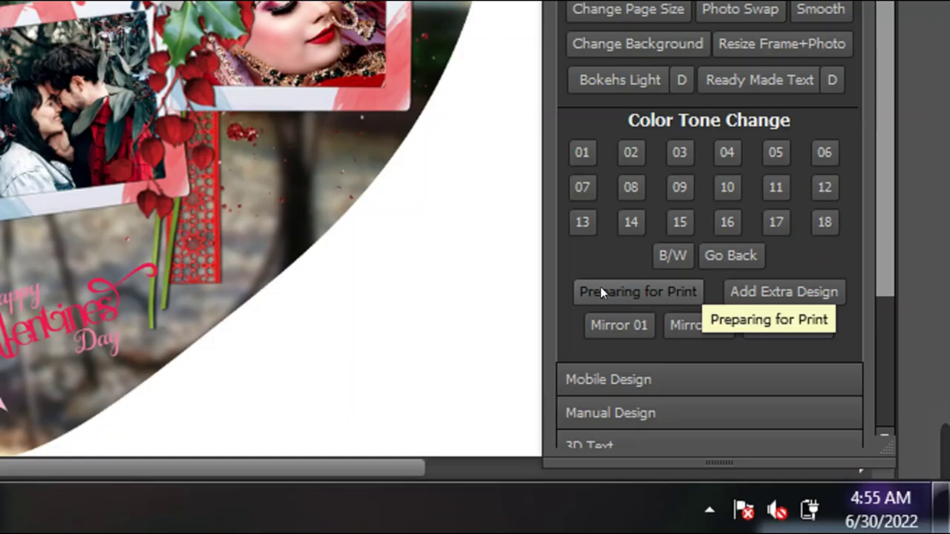
key(ctrl+F2)
mouse_move(562, 267)
mouse_down()
mouse_move(619, 293)
mouse_move(701, 300)
mouse_up()
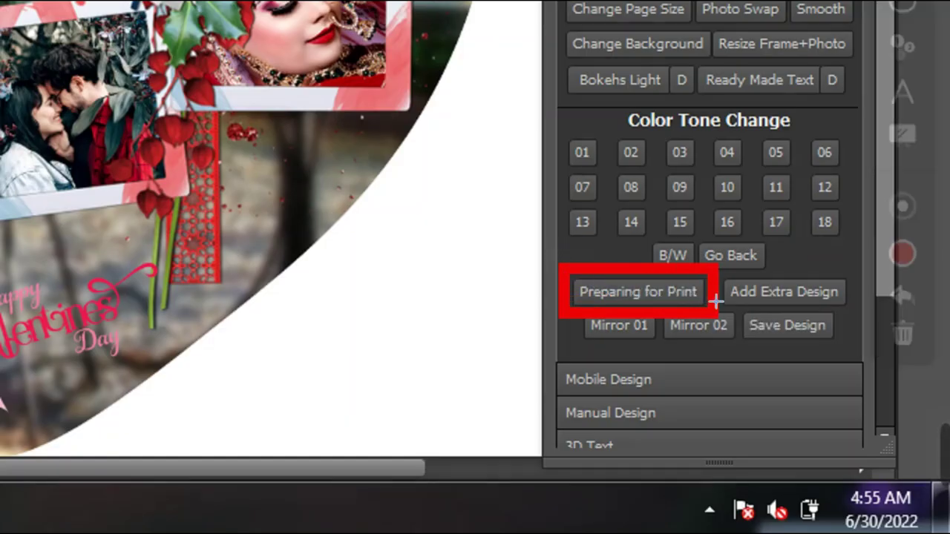
mouse_move(722, 269)
mouse_down()
mouse_move(817, 301)
mouse_move(843, 299)
mouse_up()
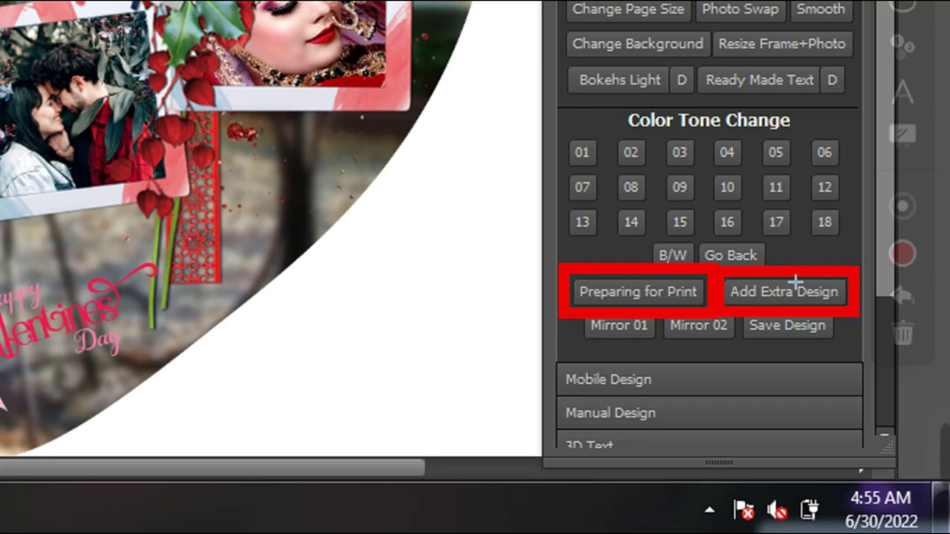
key(ctrl+z)
key(ctrl+z)
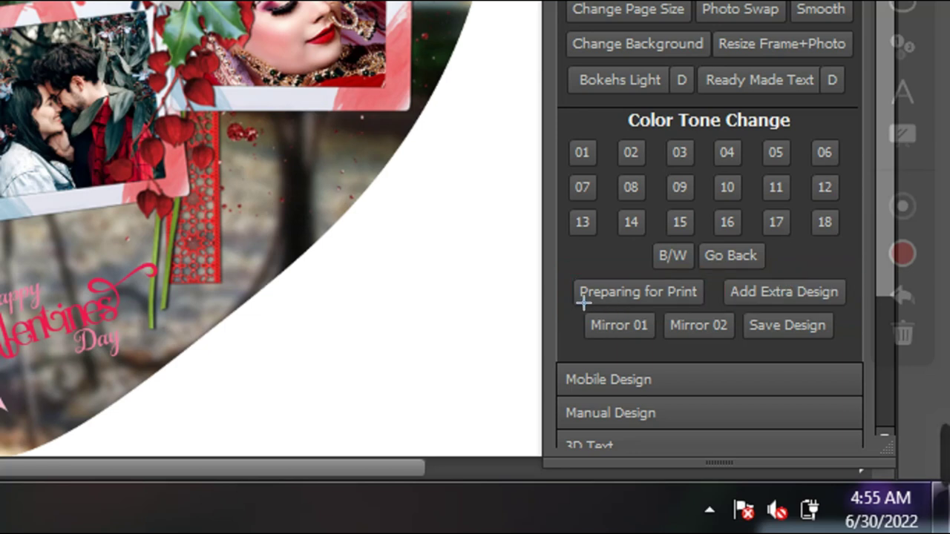
drag(556, 297, 648, 331)
mouse_move(642, 295)
mouse_down()
mouse_move(695, 312)
mouse_move(741, 344)
mouse_move(732, 333)
mouse_move(837, 330)
mouse_up()
key(ctrl+z)
key(ctrl+z)
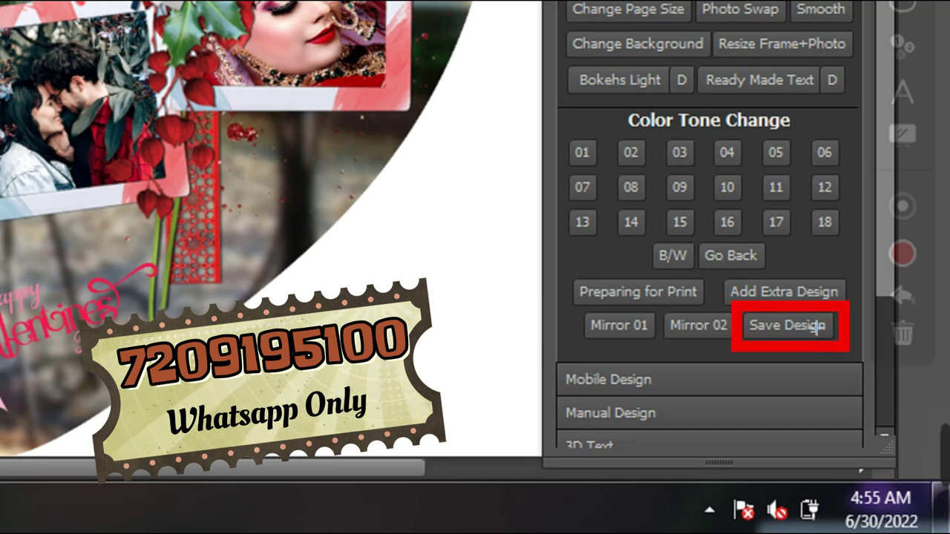
key(ctrl+z)
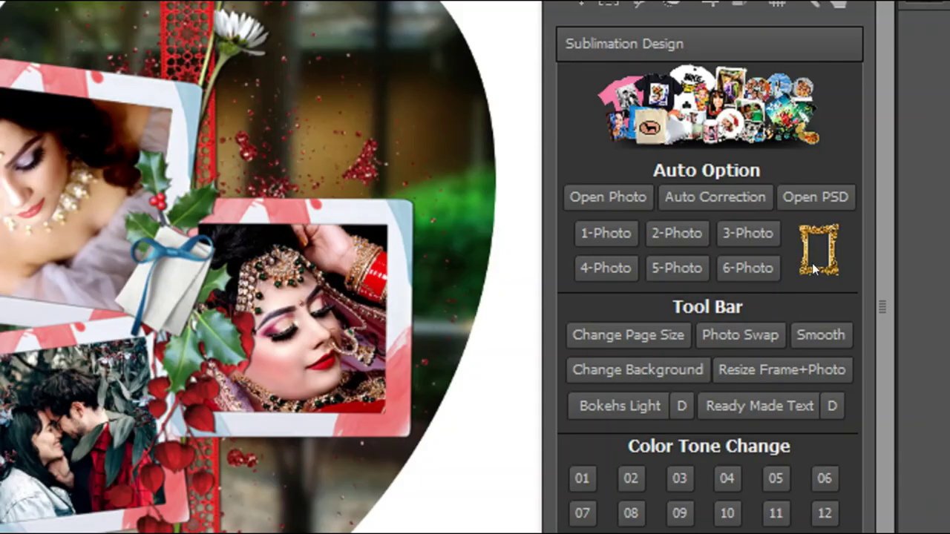
- Add the Demo (3) bride photo, scaled to about 28% and tilted at the lower left
drag(864, 205, 894, 239)
key(Escape)
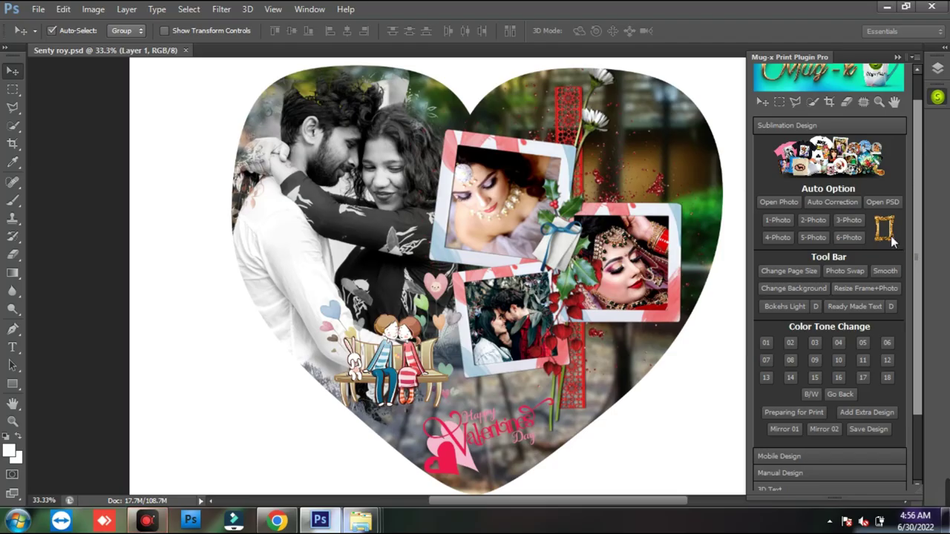
click(890, 236)
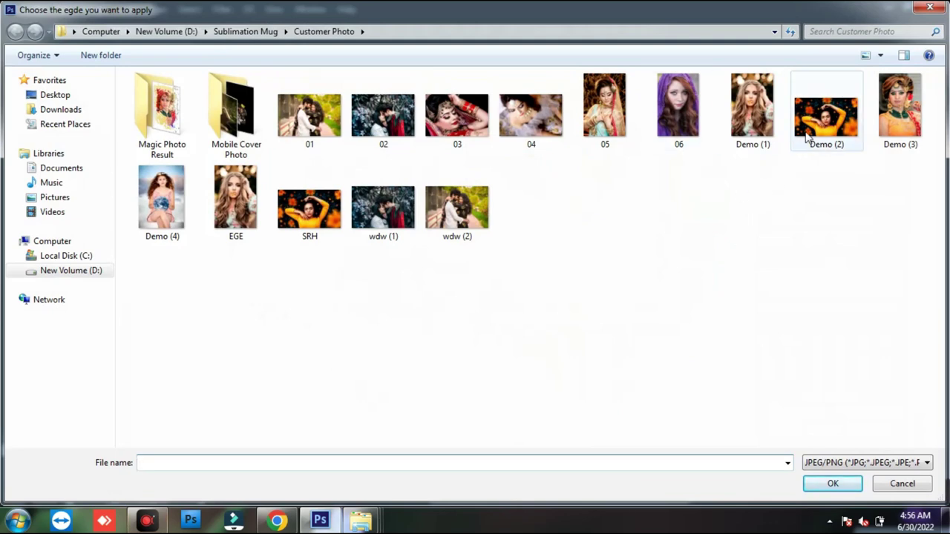
double_click(898, 115)
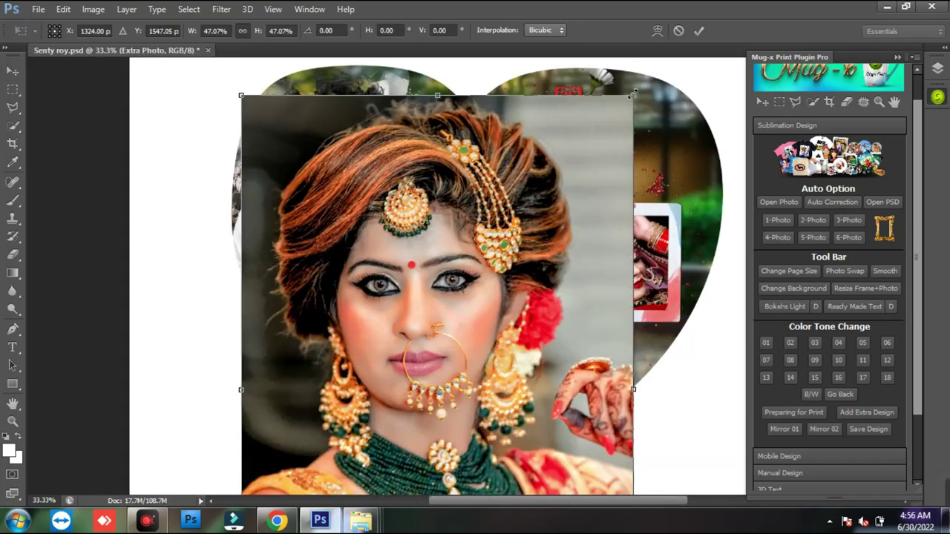
drag(634, 97, 410, 312)
drag(452, 393, 472, 394)
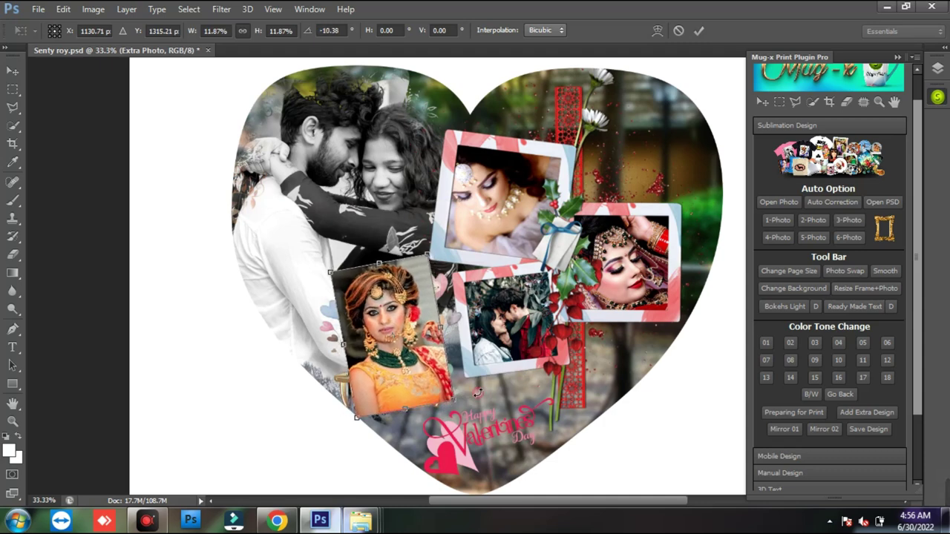
double_click(424, 365)
- Give the bride photo a drop shadow with distance 36 and save the design
drag(529, 306, 746, 162)
drag(740, 268, 739, 294)
click(927, 182)
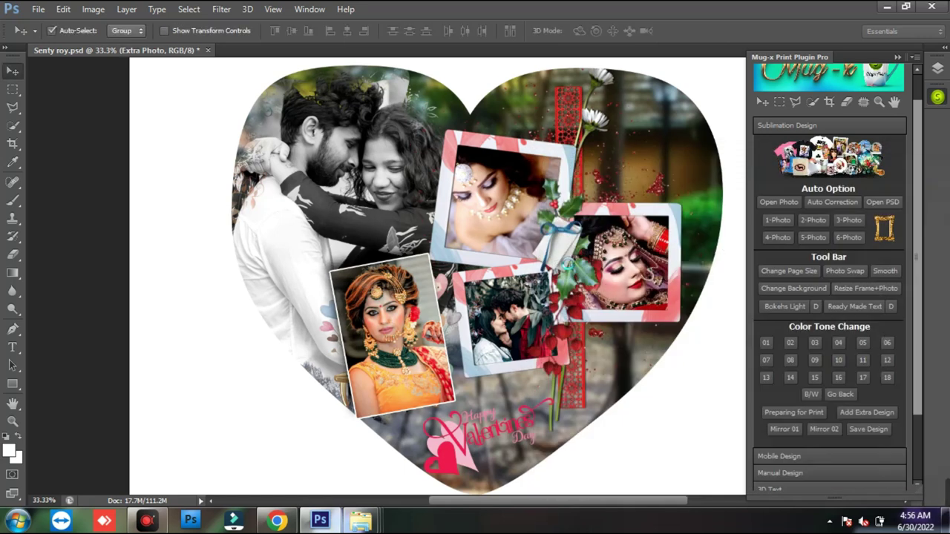
key(ctrl+s)
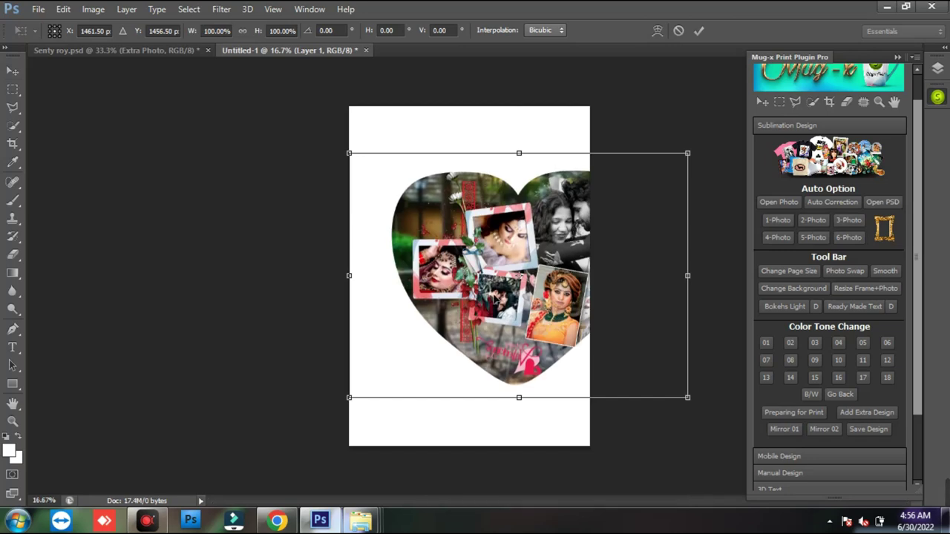
drag(502, 304, 455, 307)
- Rotate the heart design 90° clockwise on the Untitled-1 sheet, then close it without saving
right_click(458, 314)
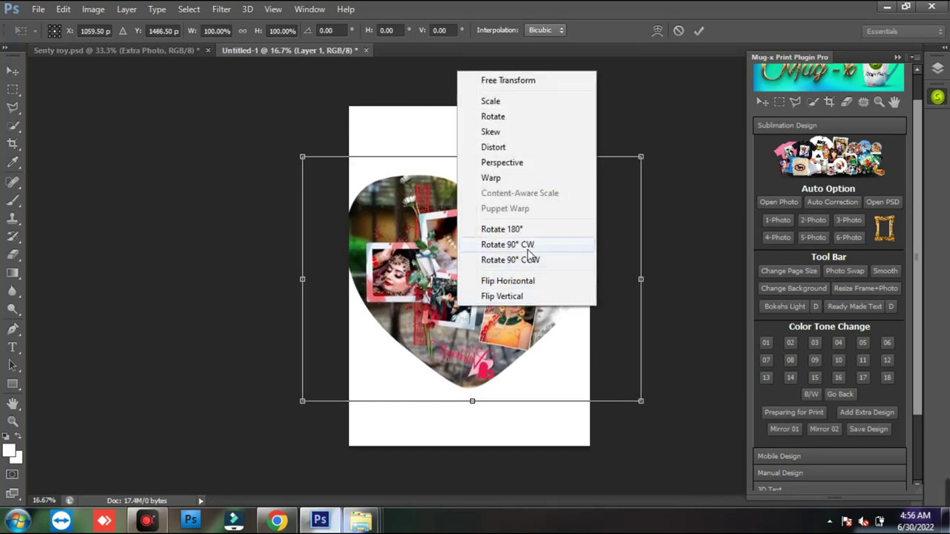
click(530, 250)
drag(537, 324, 535, 316)
key(Return)
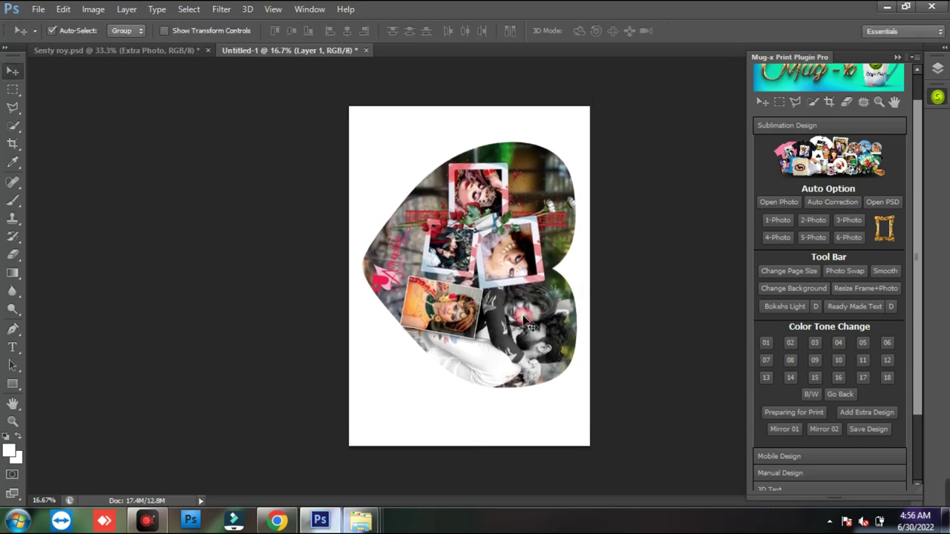
click(366, 50)
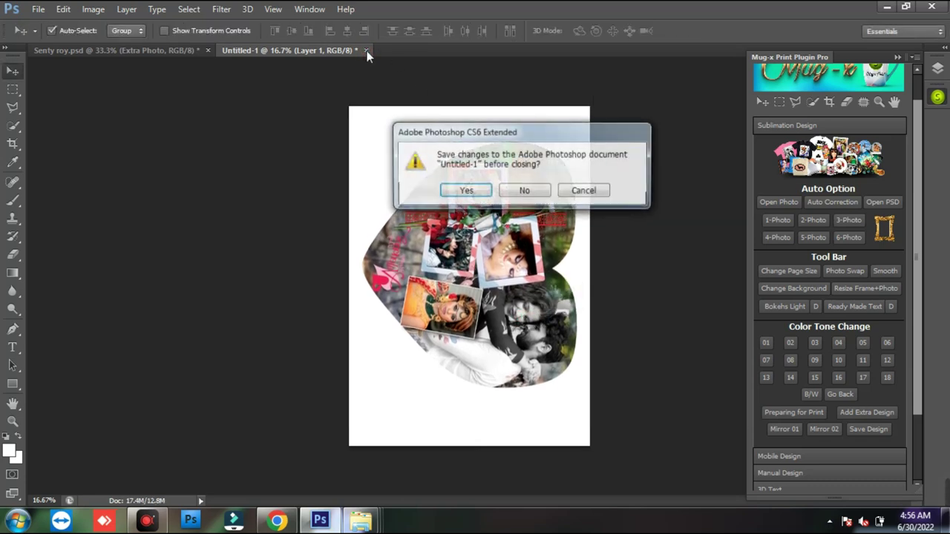
click(526, 191)
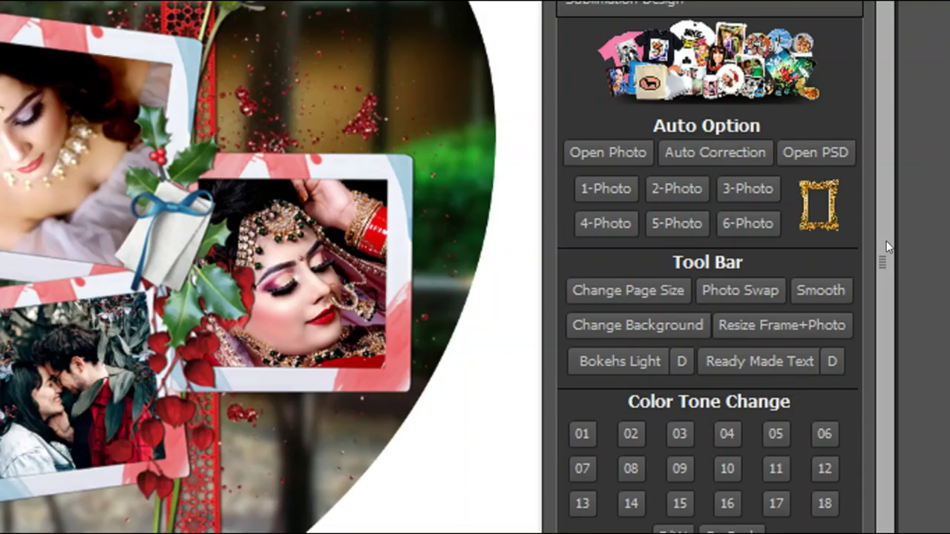
- Scroll the Mug-x Print Plugin Pro panel and expand its 3D Text section
drag(918, 265, 915, 339)
key(ctrl+shift+d)
drag(556, 369, 675, 398)
key(Escape)
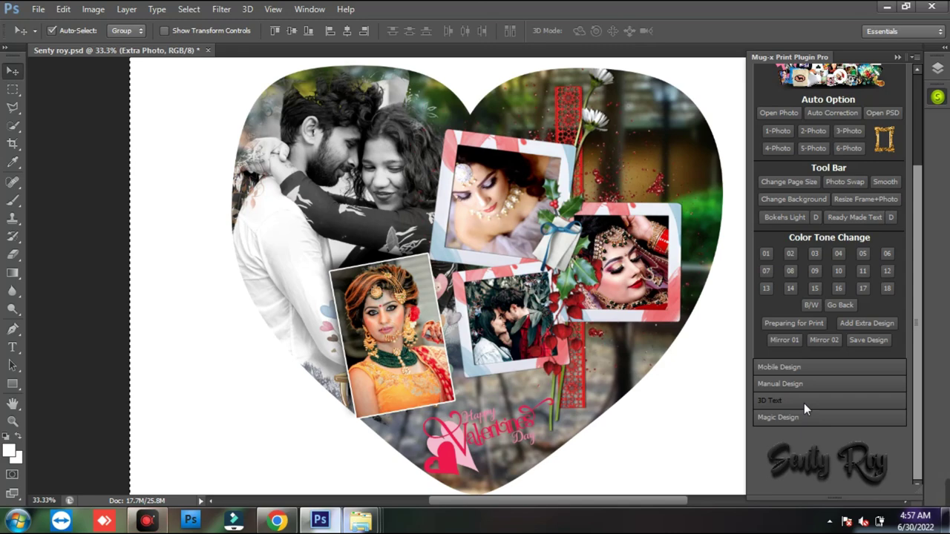
click(662, 389)
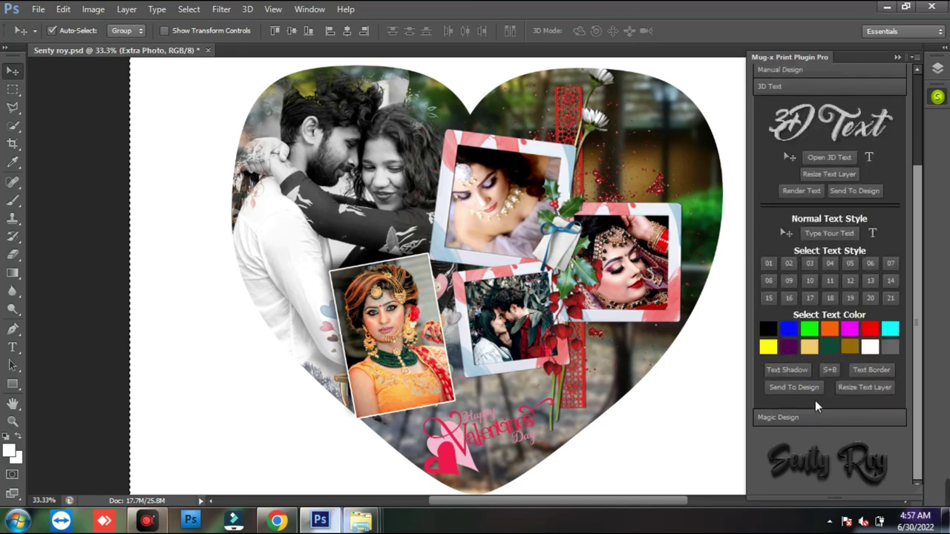
- Try several selection drags on the heart collage, undoing each one
key(ctrl+shift+d)
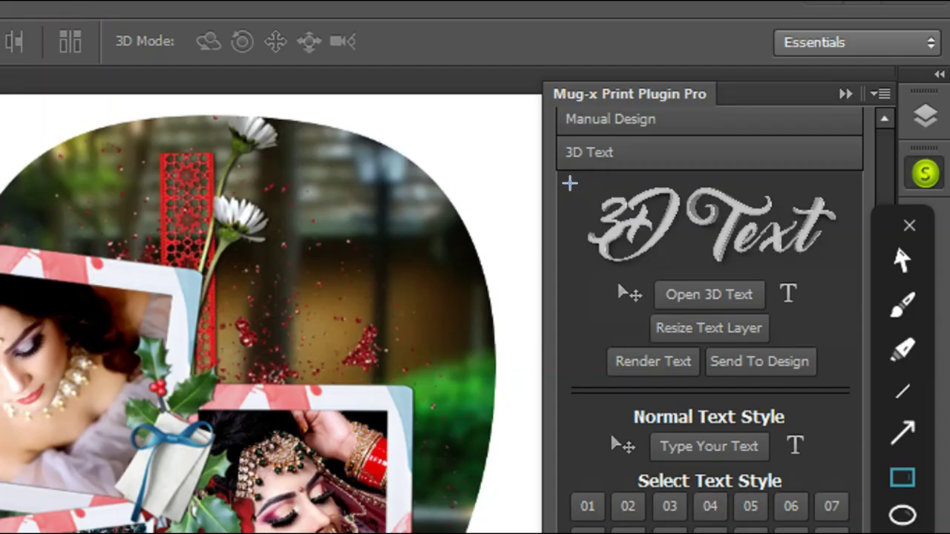
drag(762, 96, 871, 172)
mouse_move(792, 325)
mouse_down()
mouse_move(854, 371)
mouse_move(844, 376)
mouse_up()
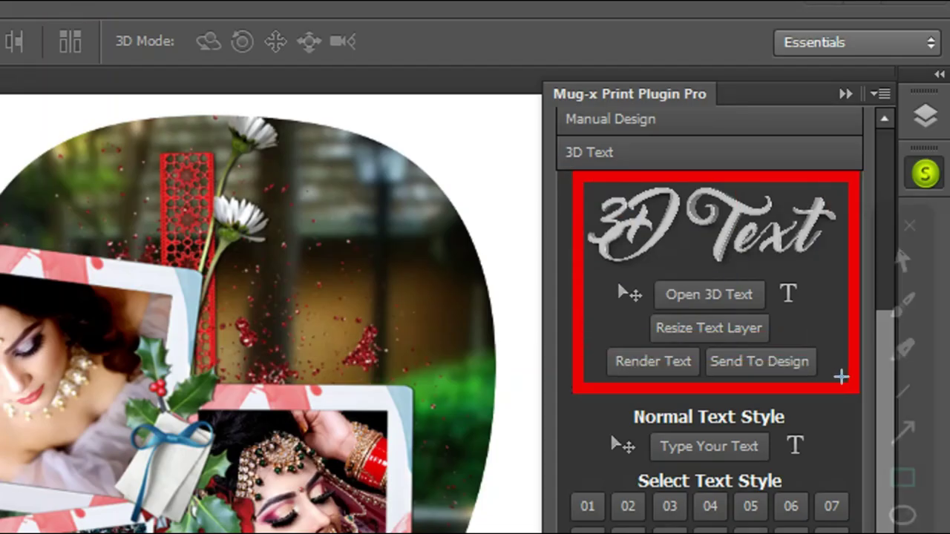
key(ctrl+z)
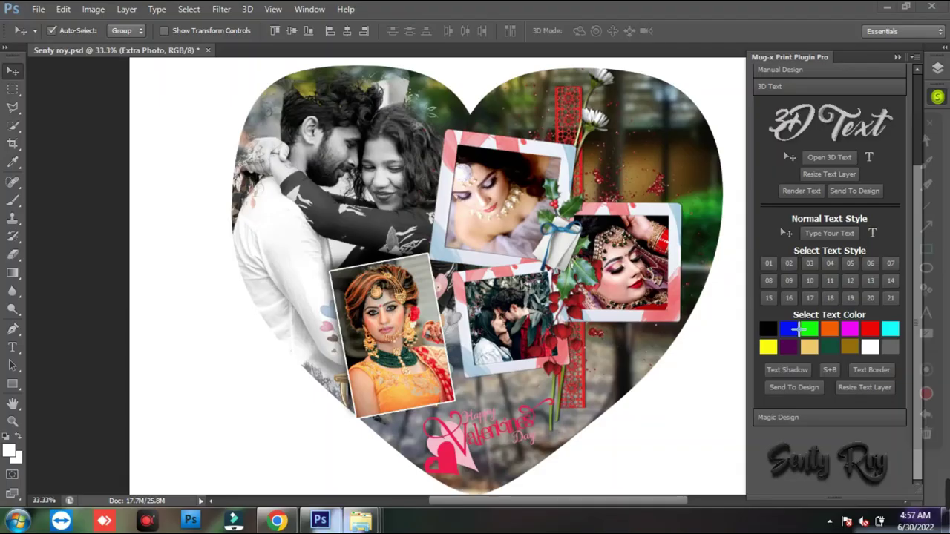
mouse_move(566, 131)
mouse_down()
mouse_move(811, 364)
mouse_move(838, 407)
mouse_move(846, 386)
mouse_up()
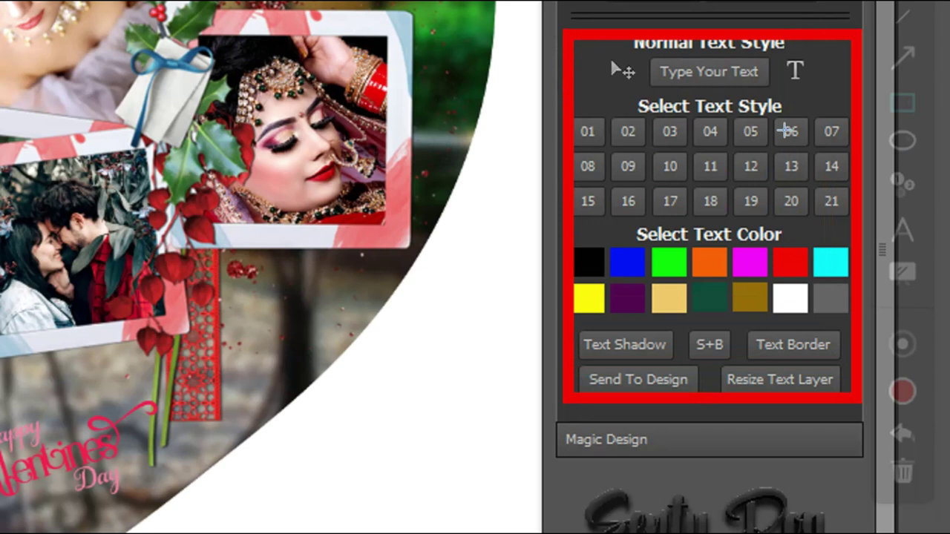
key(ctrl+z)
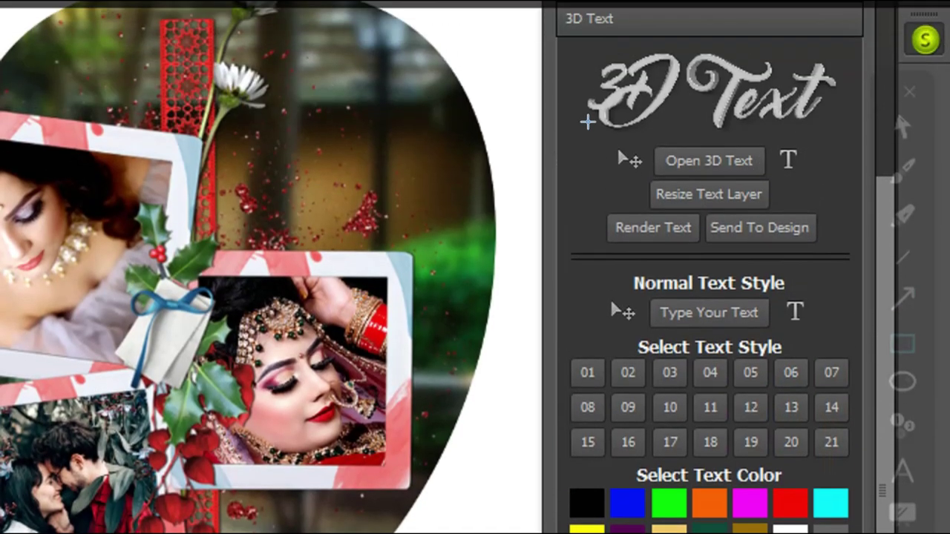
mouse_move(580, 118)
mouse_down()
mouse_move(760, 184)
mouse_move(825, 230)
mouse_up()
key(ctrl+z)
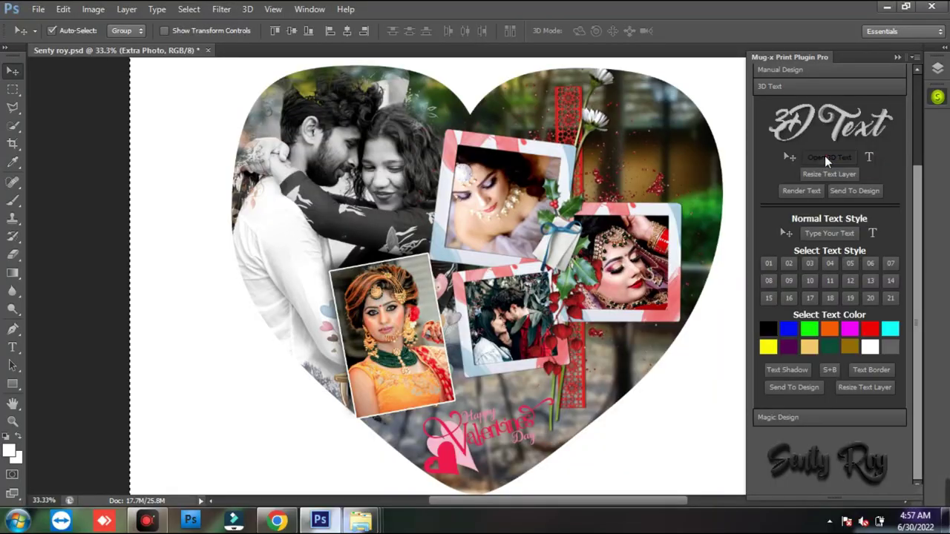
- Browse the plugin's 3D text styles and open the Enjoy 3D text template
click(826, 162)
drag(939, 153, 943, 162)
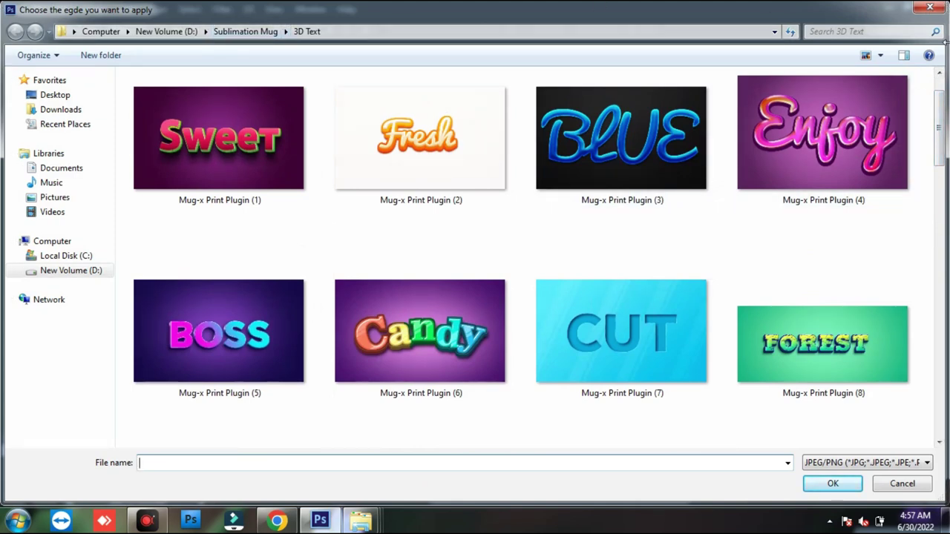
drag(941, 141, 925, 138)
double_click(828, 197)
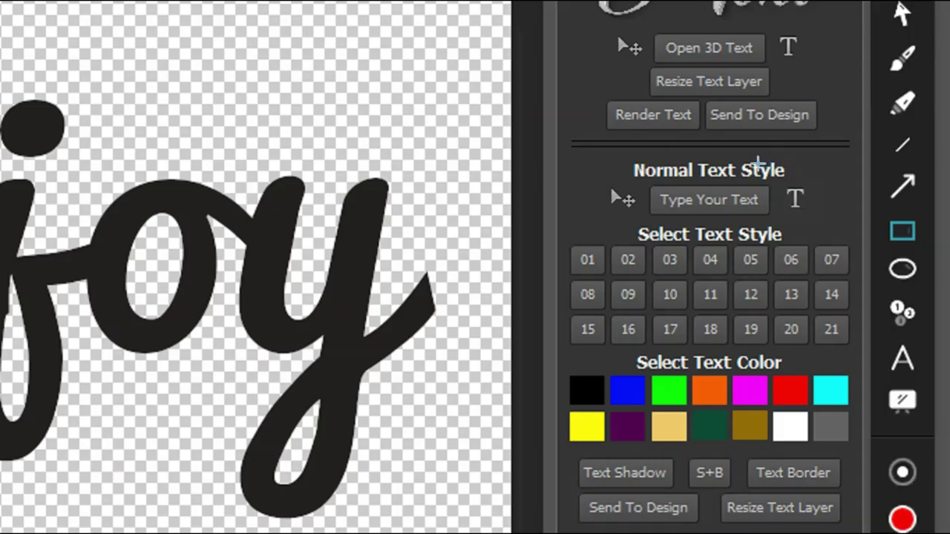
drag(777, 171, 826, 217)
key(Escape)
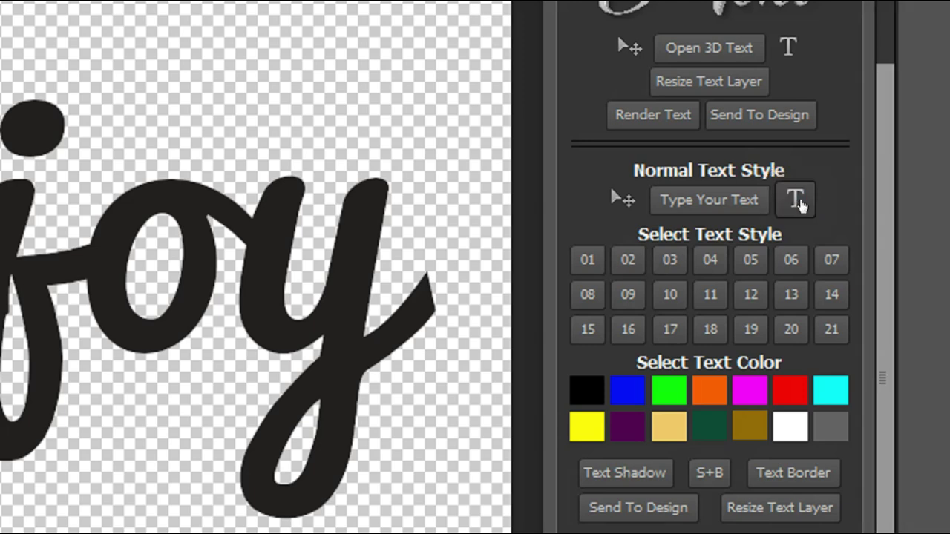
- Replace the template word 'Enjoy' with 'Mugx' and commit the edit
click(799, 201)
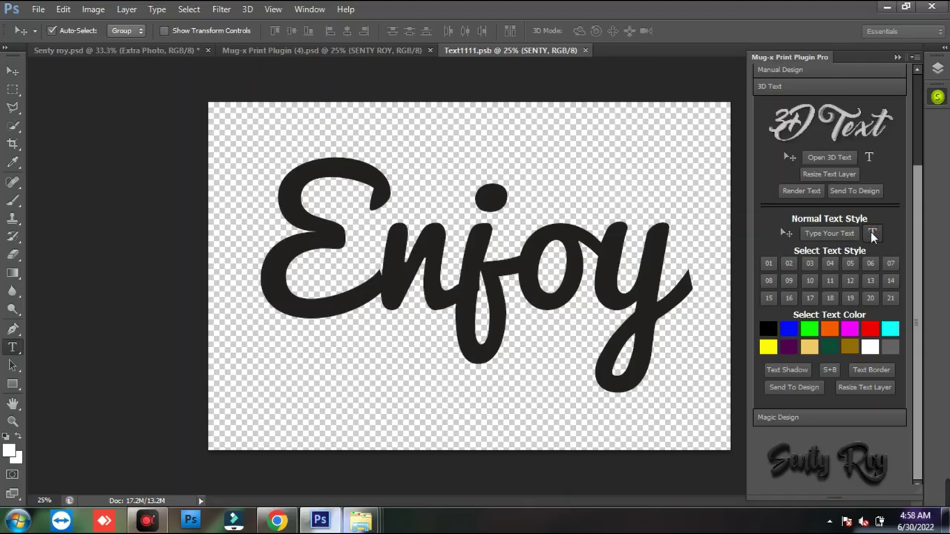
click(487, 262)
drag(338, 256, 688, 269)
key(Right)
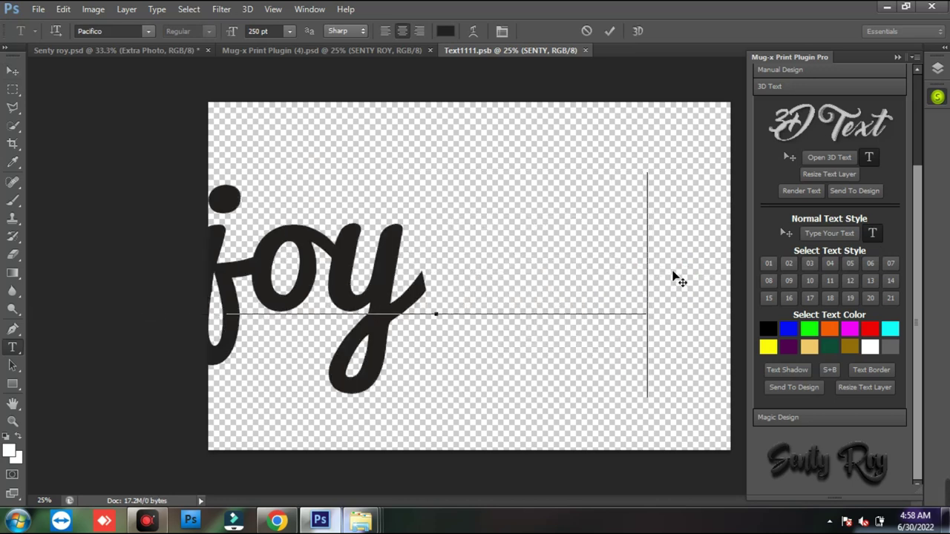
key(ctrl+z)
key(ctrl+a)
text(Mugx)
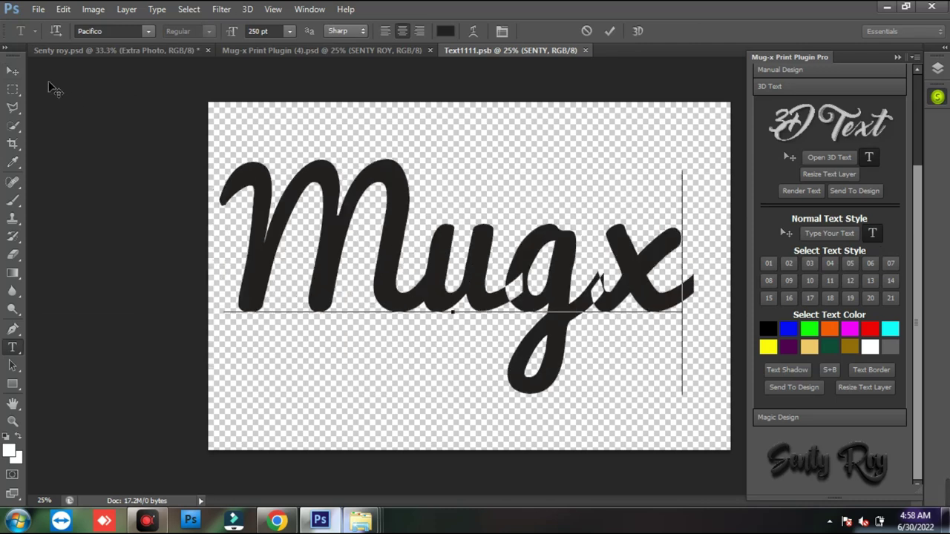
click(12, 70)
- Move the Mugx text, fit its layer to the canvas, and shrink it slightly
drag(442, 299, 454, 304)
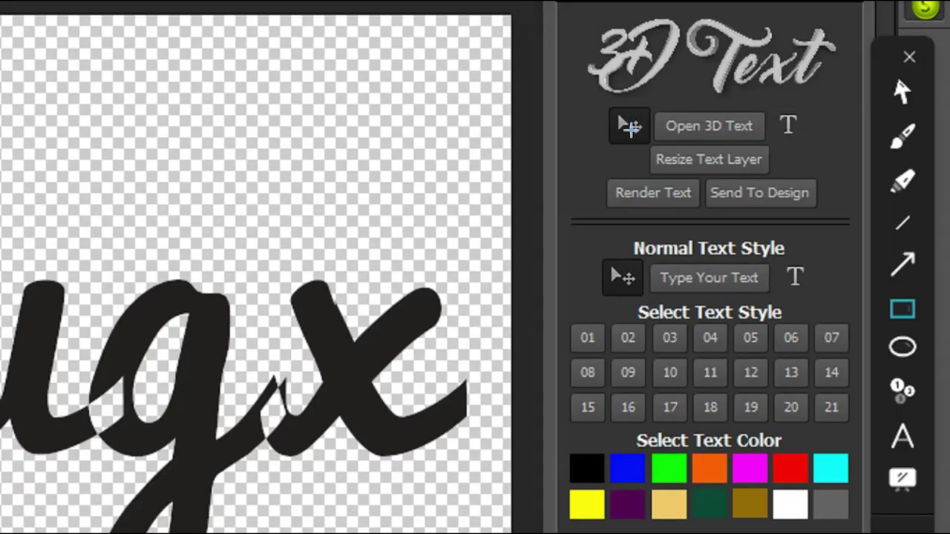
mouse_move(635, 138)
mouse_down()
mouse_move(689, 161)
mouse_move(780, 174)
mouse_up()
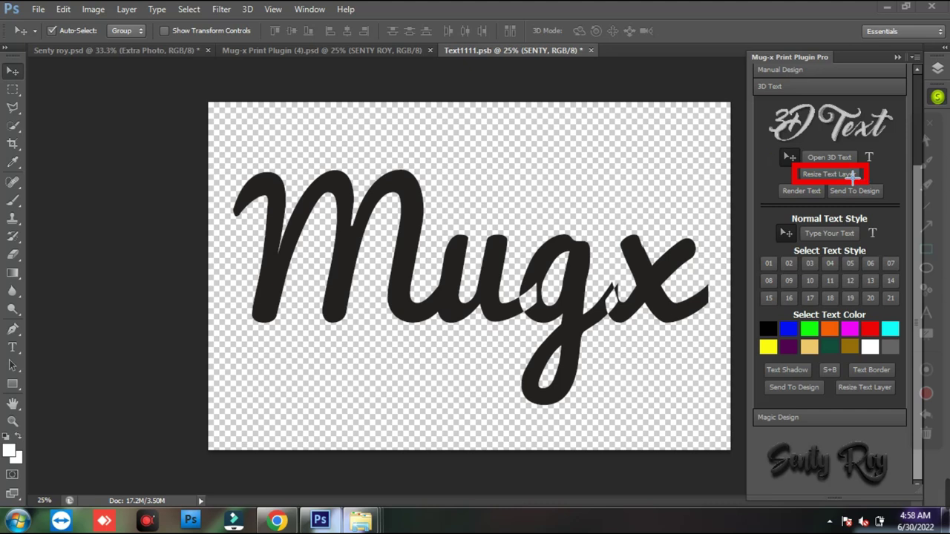
click(840, 175)
drag(715, 407, 709, 395)
key(Return)
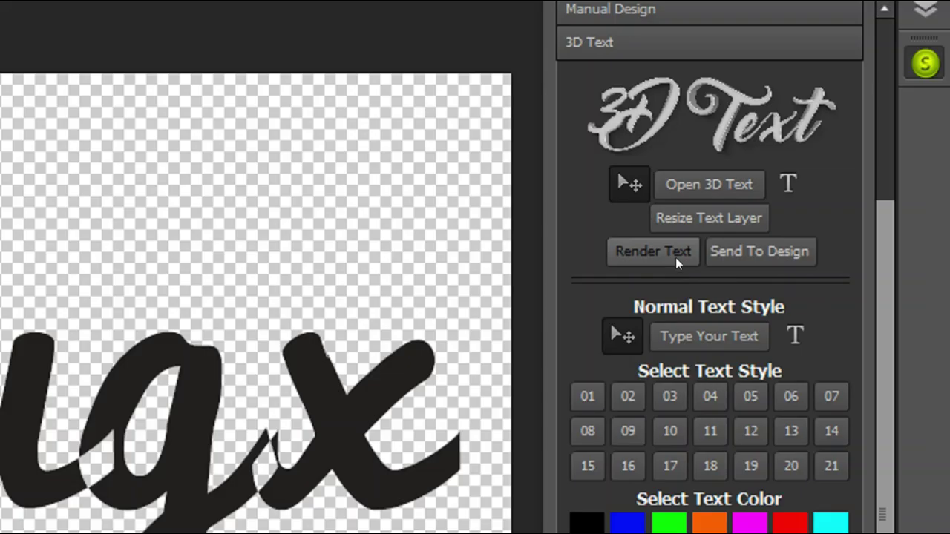
- Render the Mugx text as glossy pink 3D script
key(ctrl+shift+a)
mouse_move(580, 217)
mouse_down()
mouse_move(670, 258)
mouse_move(702, 260)
mouse_up()
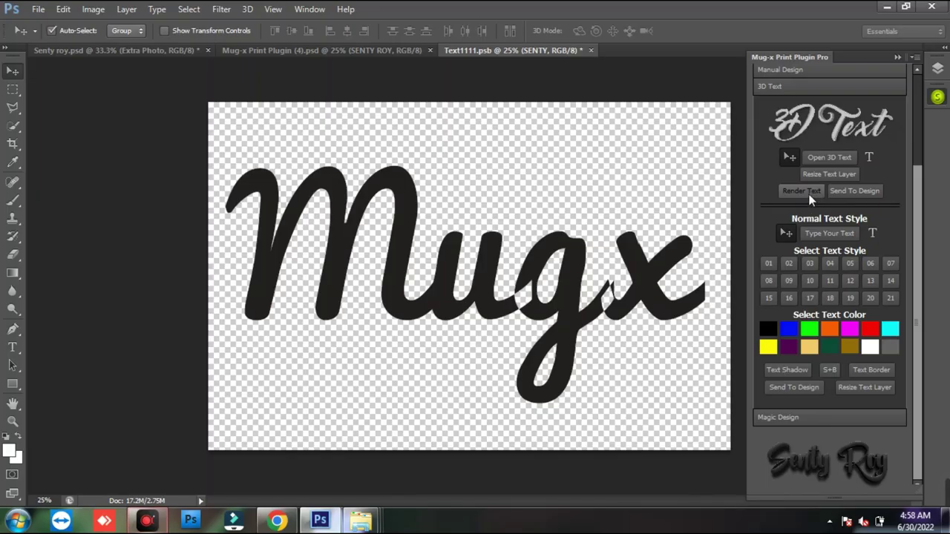
click(653, 251)
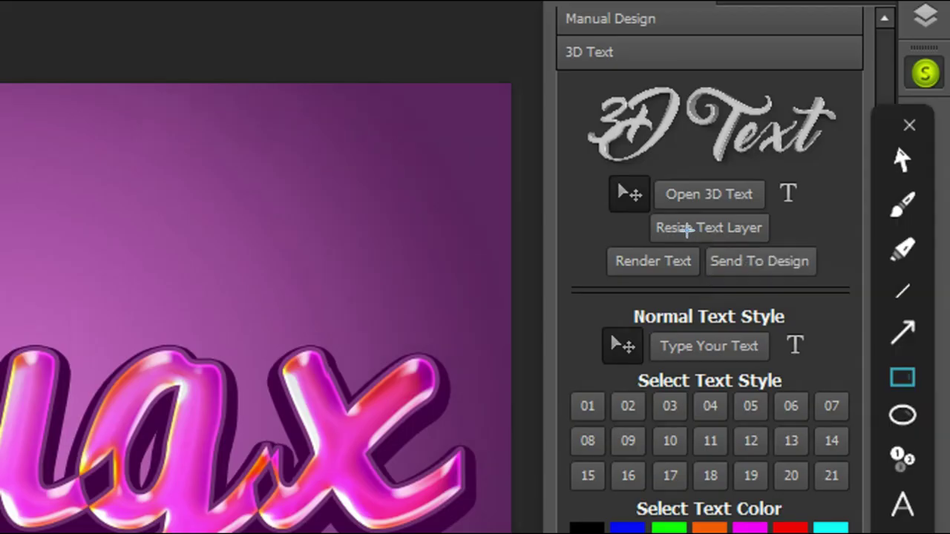
- Send the rendered 3D Mugx text into the heart collage
drag(691, 236, 832, 280)
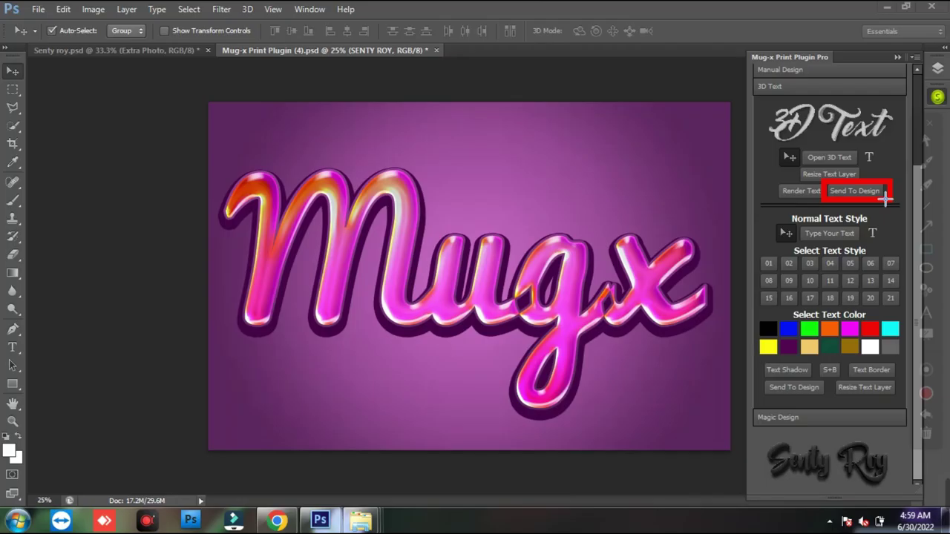
key(Escape)
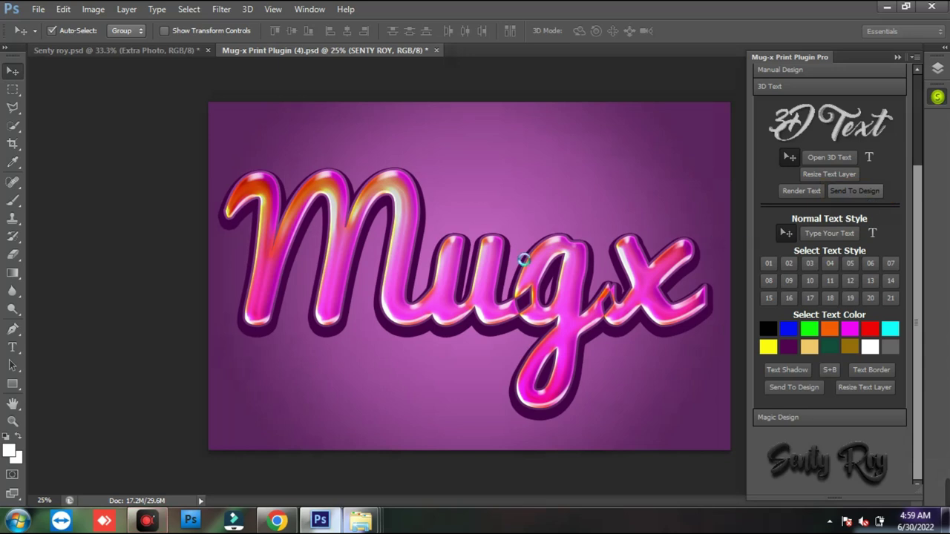
click(854, 190)
- Shrink, tilt and move the Mugx text onto the heart's lower part, then apply
drag(165, 120, 476, 282)
drag(565, 327, 398, 289)
drag(606, 389, 593, 338)
drag(537, 320, 656, 408)
drag(575, 371, 585, 365)
key(Return)
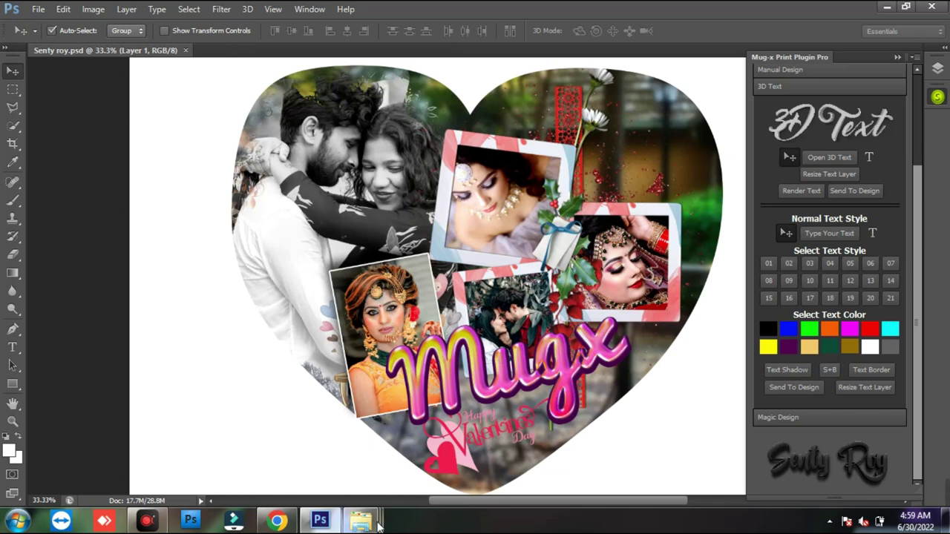
click(361, 521)
right_click(825, 315)
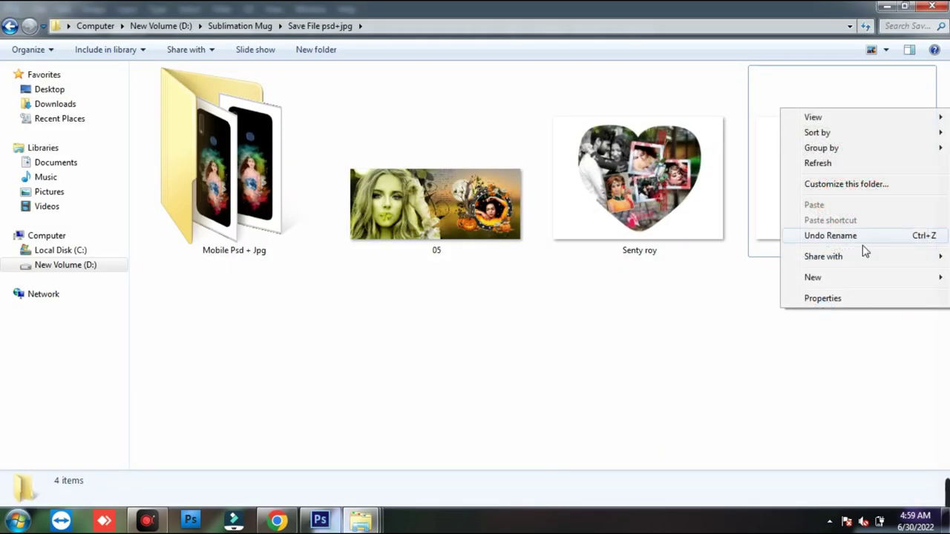
mouse_move(863, 119)
click(756, 119)
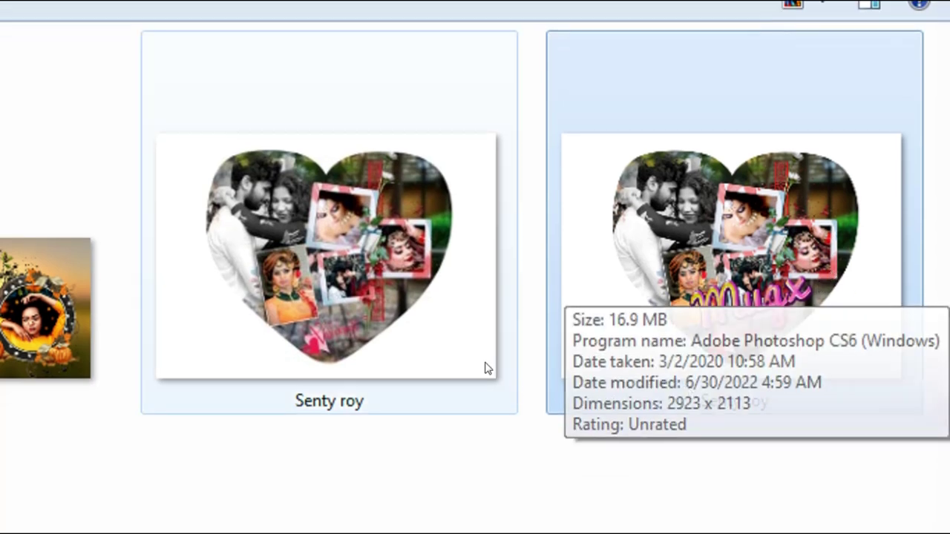
click(397, 320)
mouse_move(411, 280)
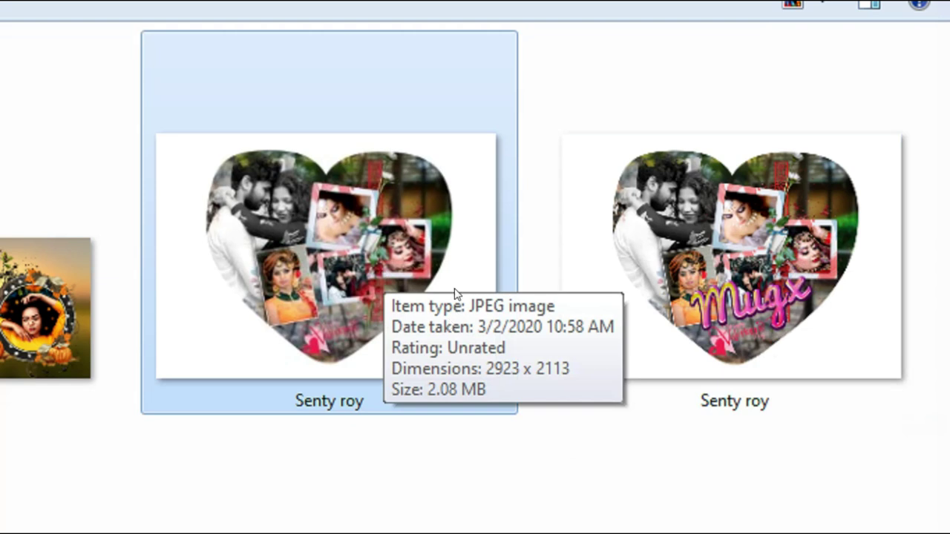
click(787, 320)
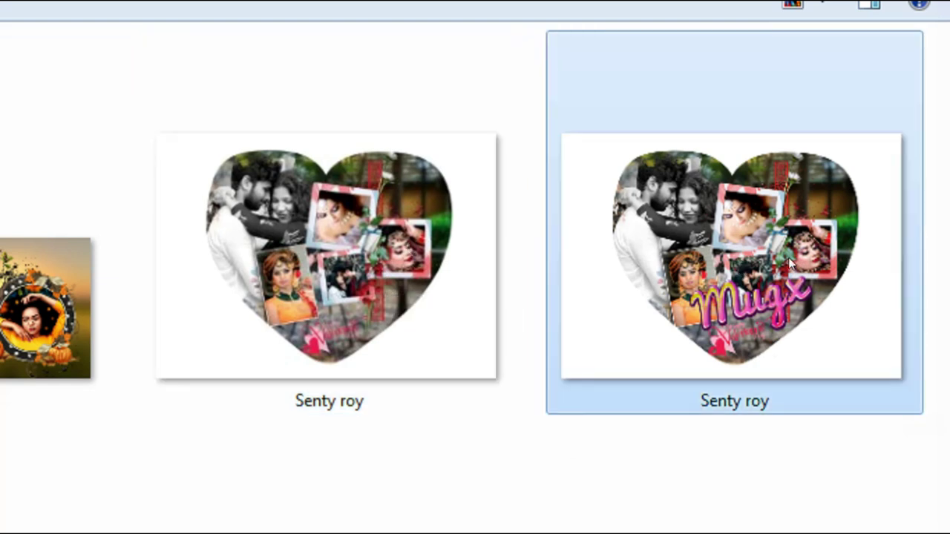
double_click(788, 263)
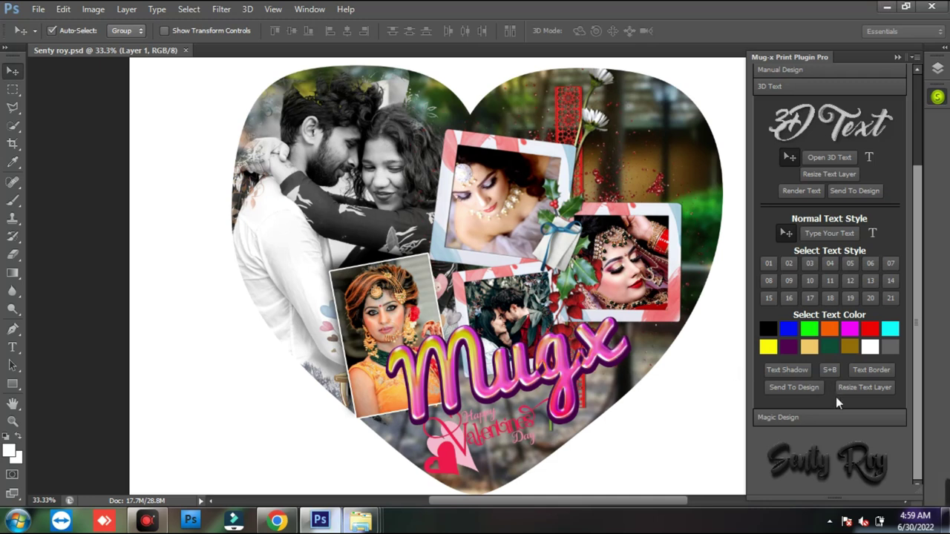
drag(918, 385, 918, 295)
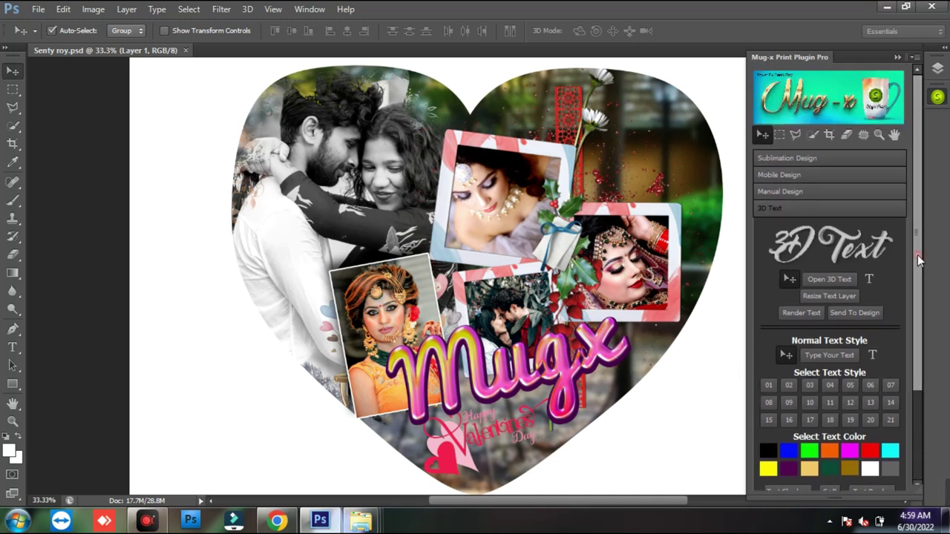
- Under Sublimation Design, move the collage left and rotate it 90° clockwise
click(811, 157)
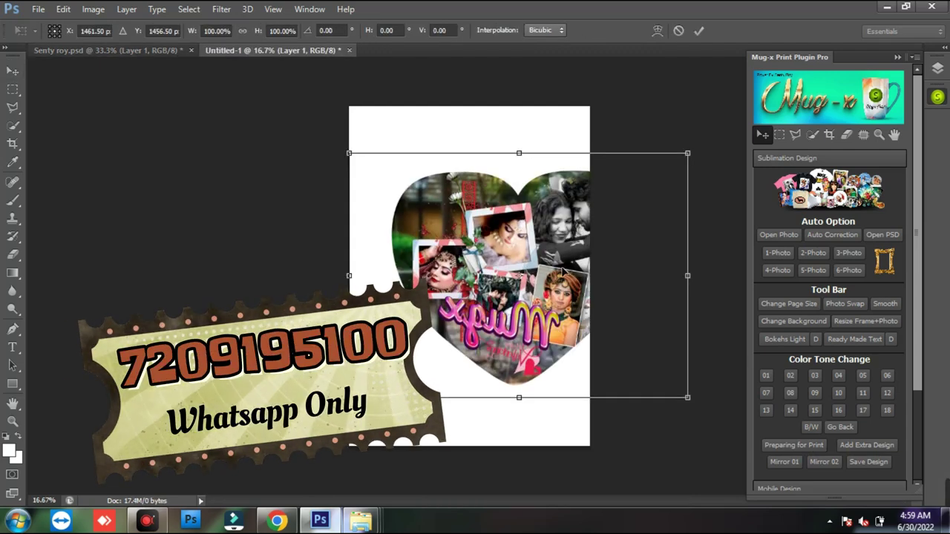
drag(562, 273, 515, 267)
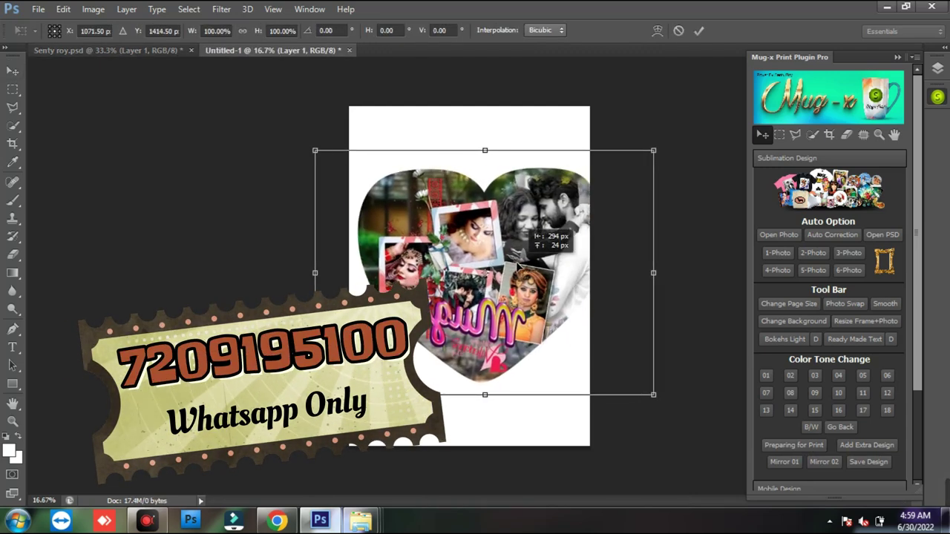
right_click(512, 260)
click(583, 437)
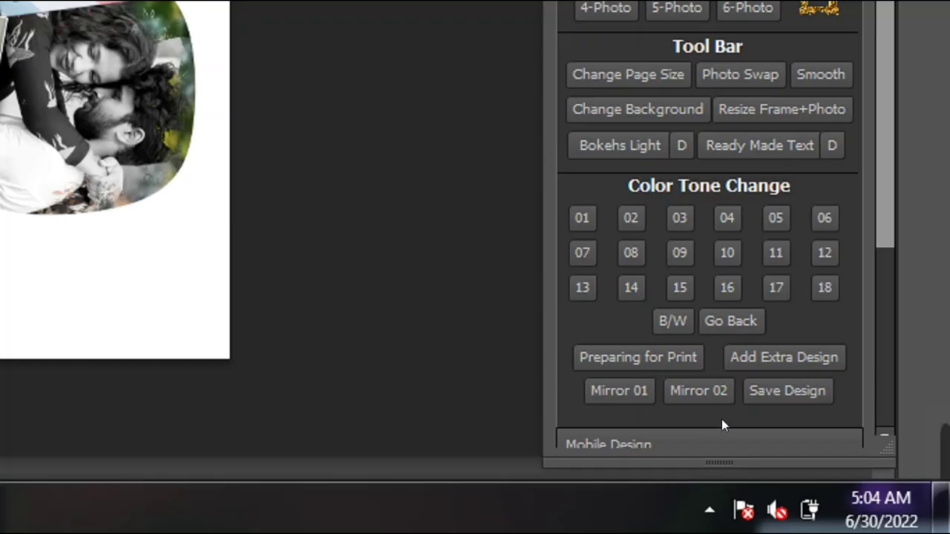
drag(574, 370, 662, 414)
drag(665, 369, 742, 413)
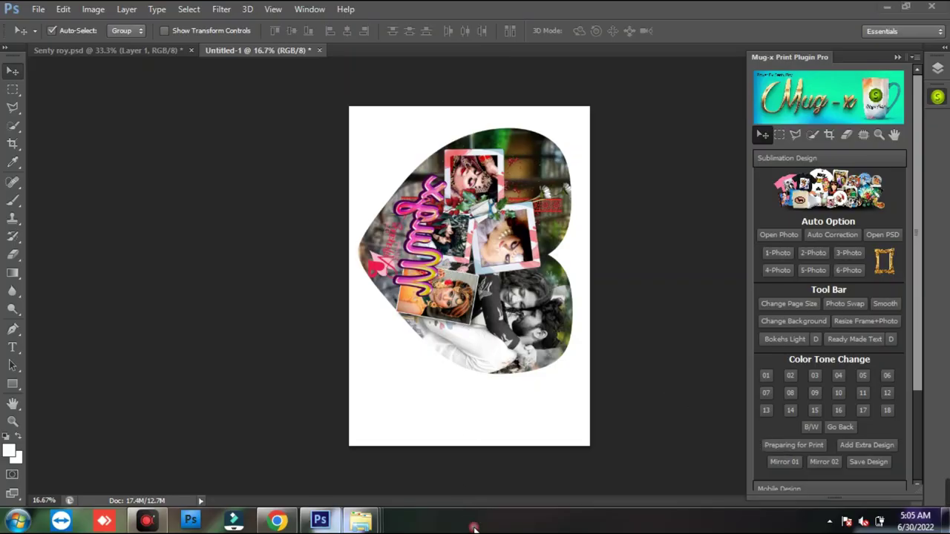
- Test the Mirror 01 and Mirror 02 horizontal flips on the collage layer
click(549, 320)
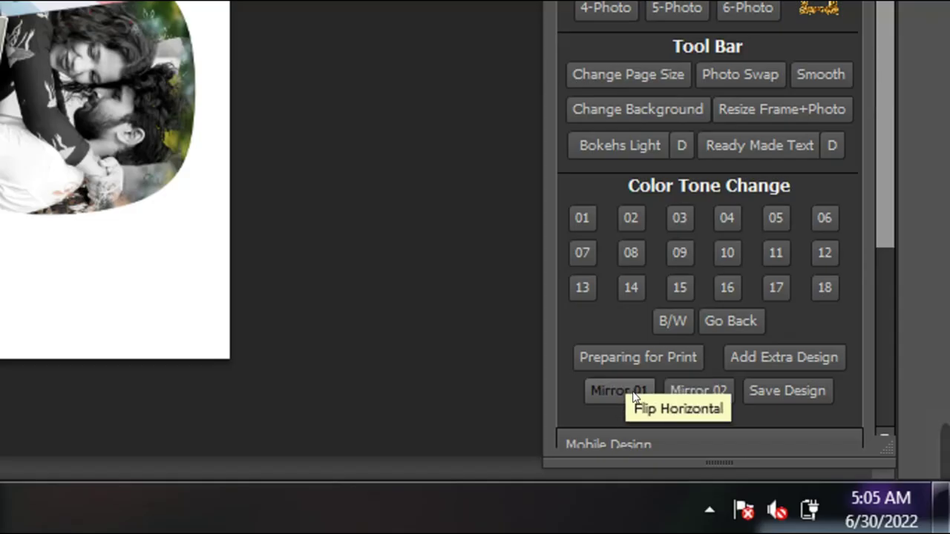
click(625, 391)
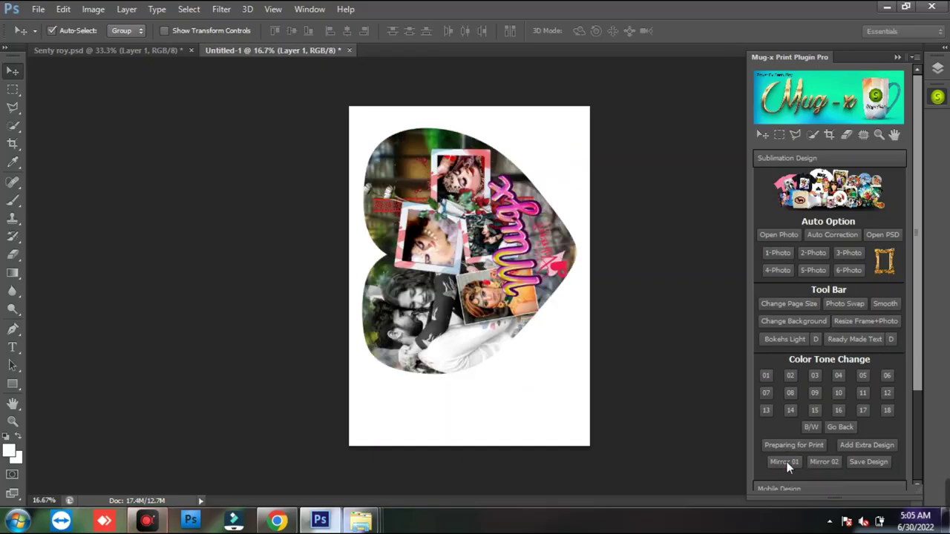
click(785, 462)
click(816, 460)
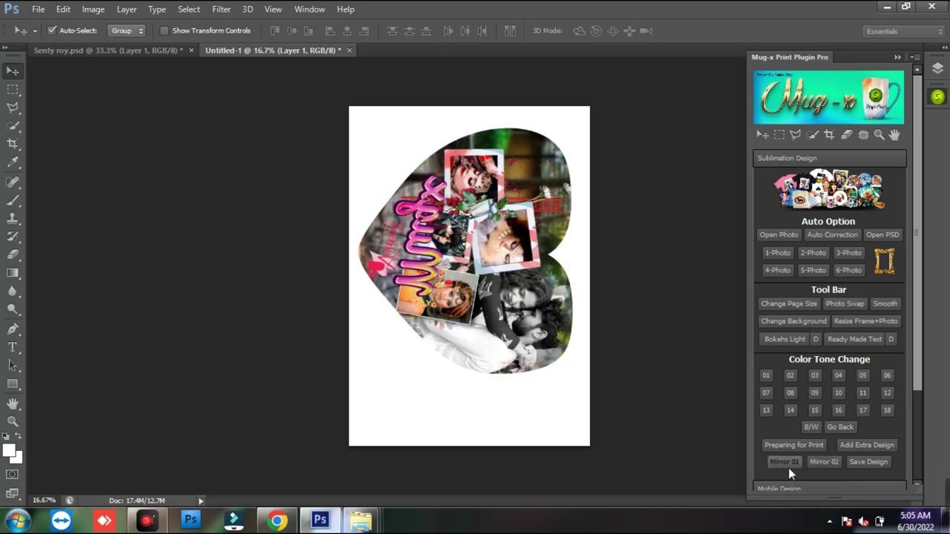
click(881, 469)
click(523, 195)
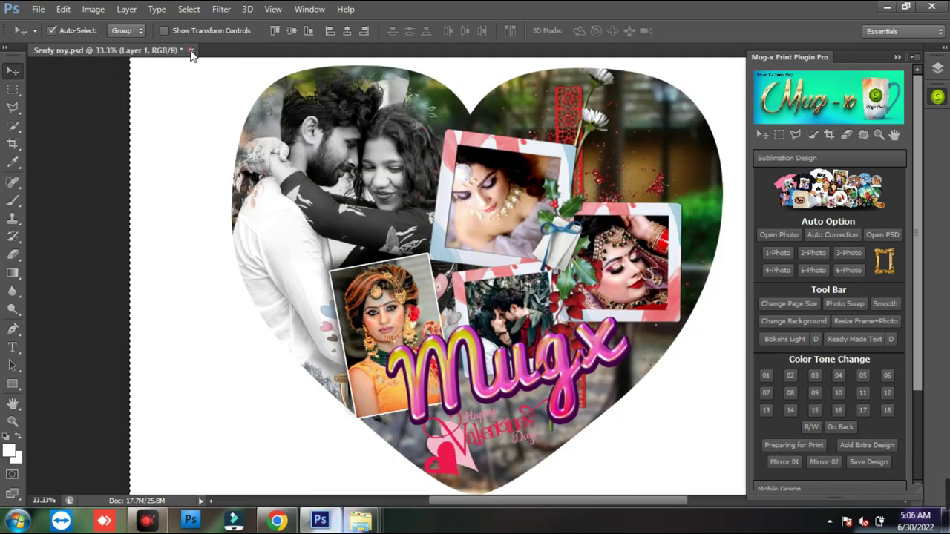
click(522, 195)
drag(917, 305, 916, 325)
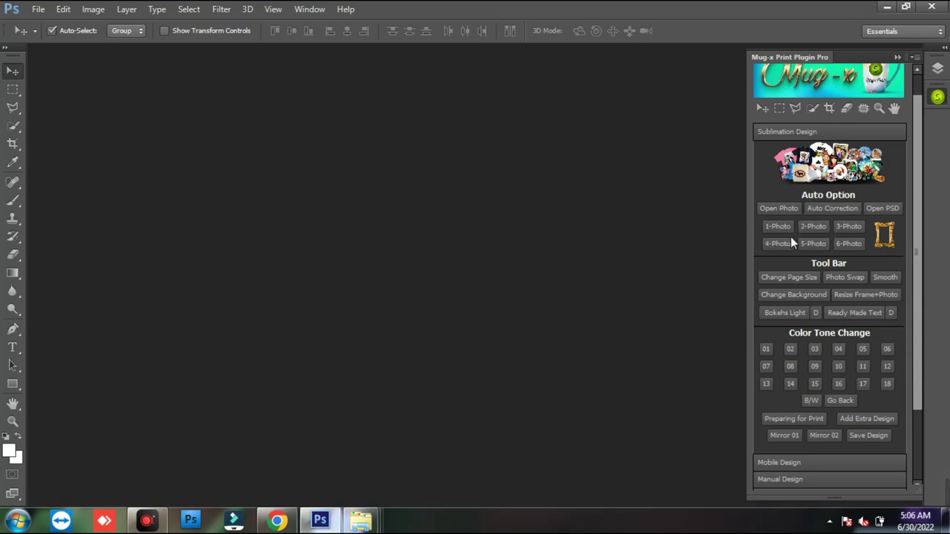
click(778, 208)
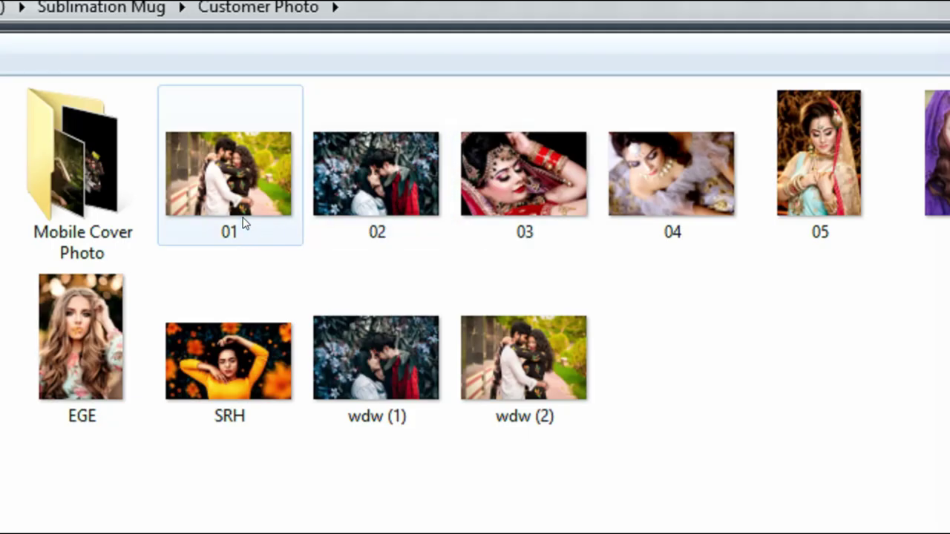
- Preview customer photos 01 and Demo (3), then cancel and dismiss the error alert
click(321, 138)
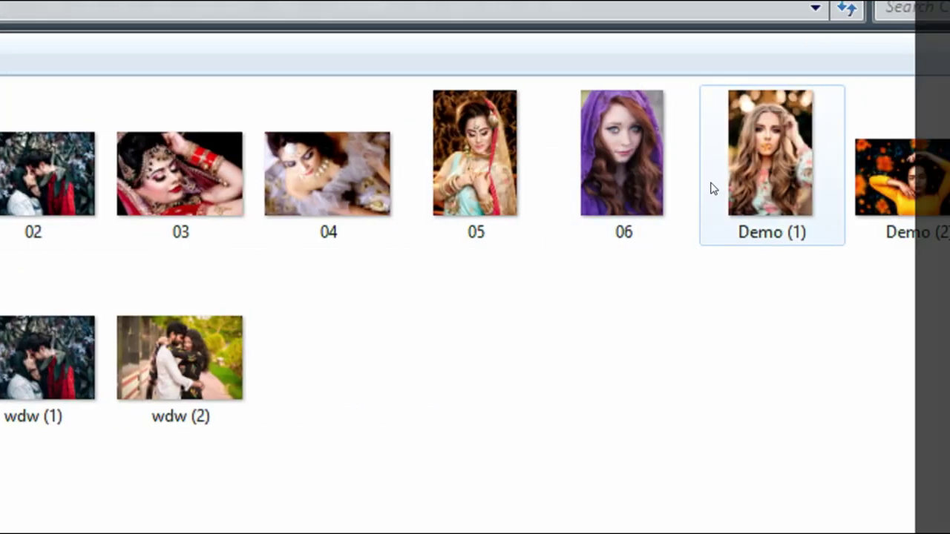
click(791, 195)
click(237, 186)
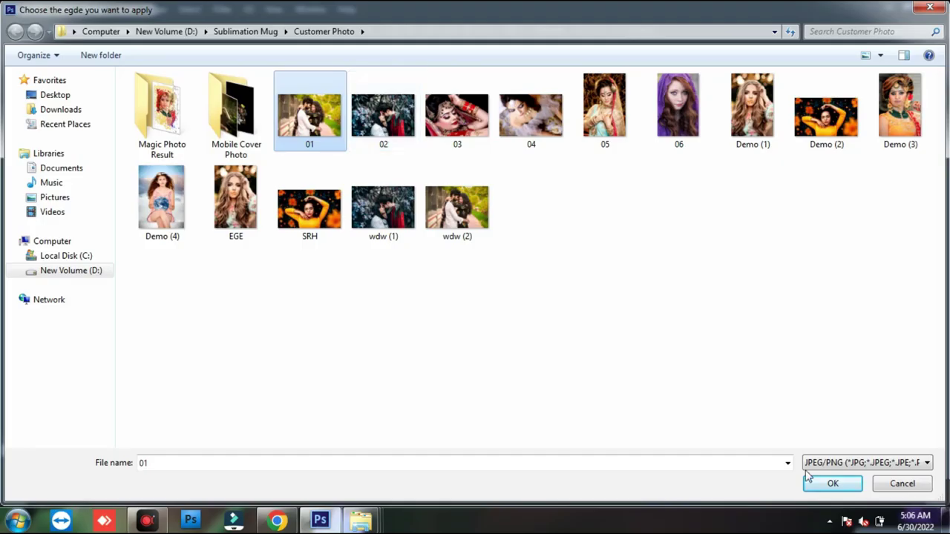
click(901, 483)
click(567, 306)
- Browse the Key Chain templates past Apple and Circle folders and open Heart
click(884, 209)
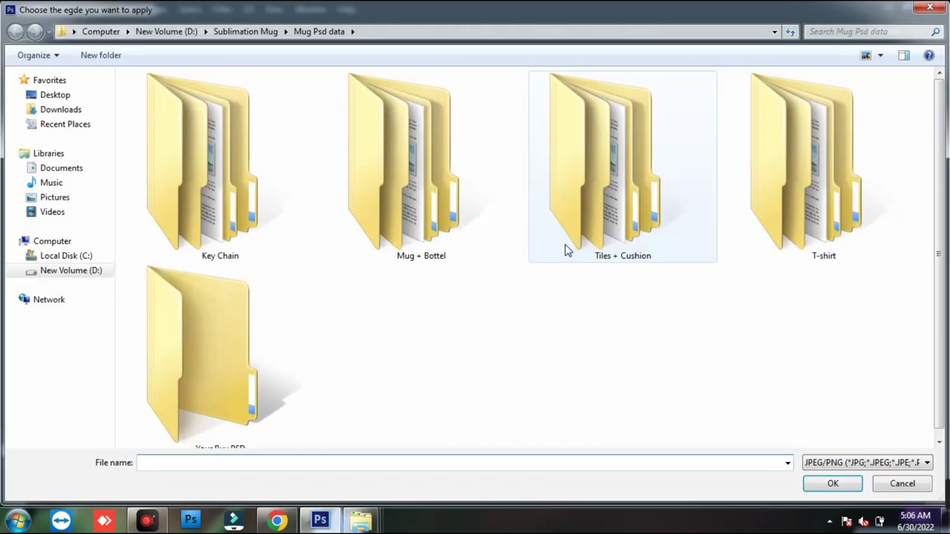
double_click(239, 196)
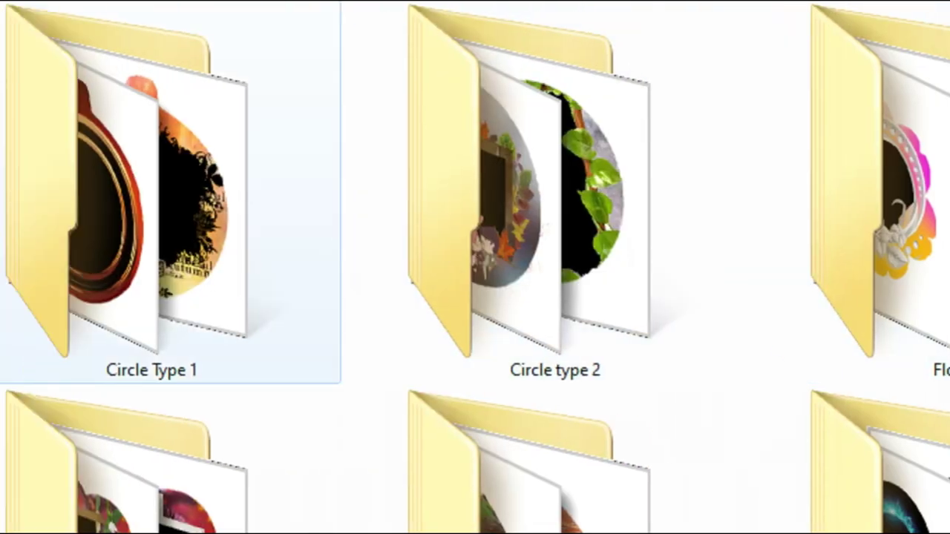
click(239, 219)
click(453, 237)
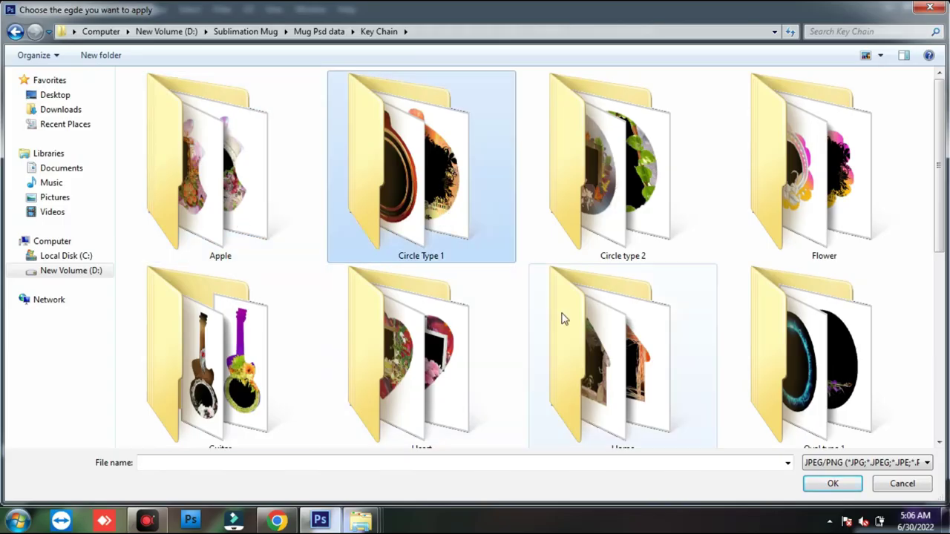
click(616, 223)
drag(945, 212, 940, 253)
double_click(445, 222)
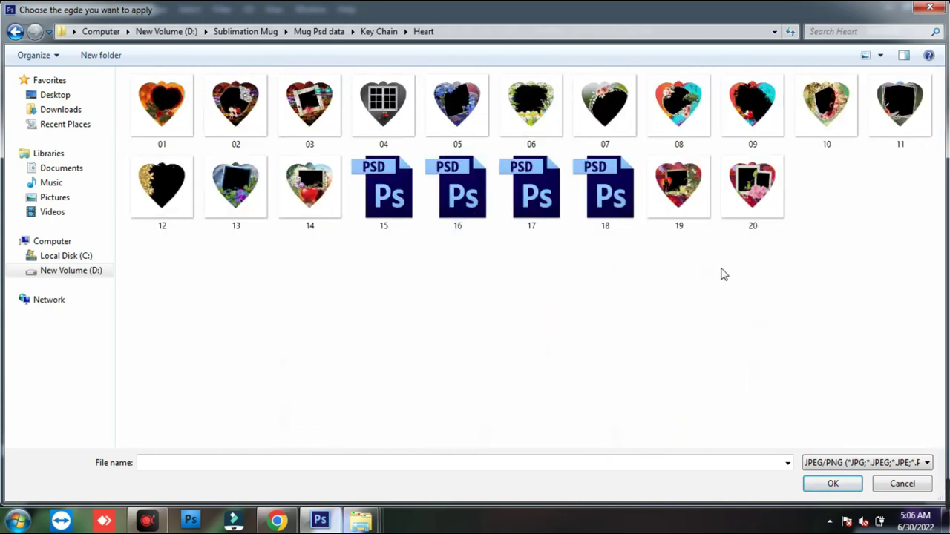
- Show the Heart templates as extra large icons and open template 04
right_click(526, 272)
mouse_move(556, 276)
click(704, 278)
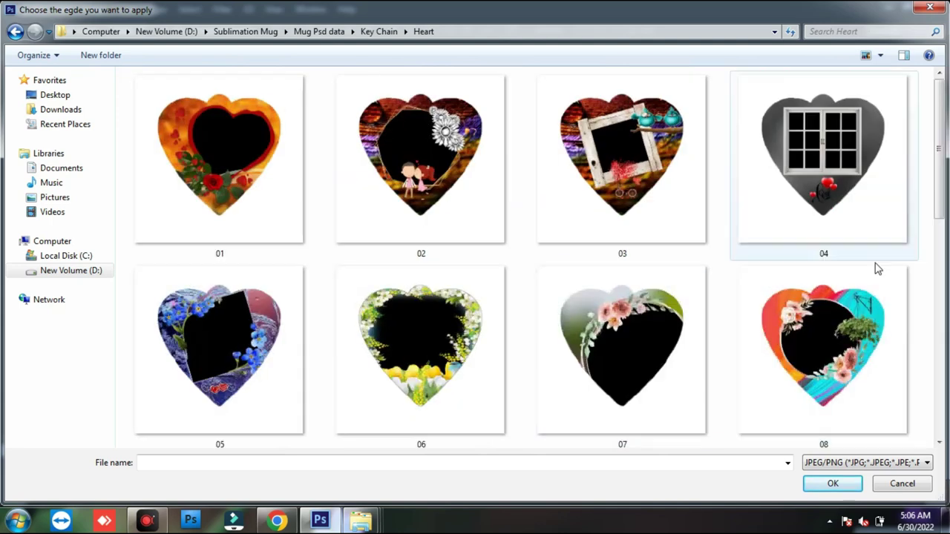
scroll(929, 261, down, 3)
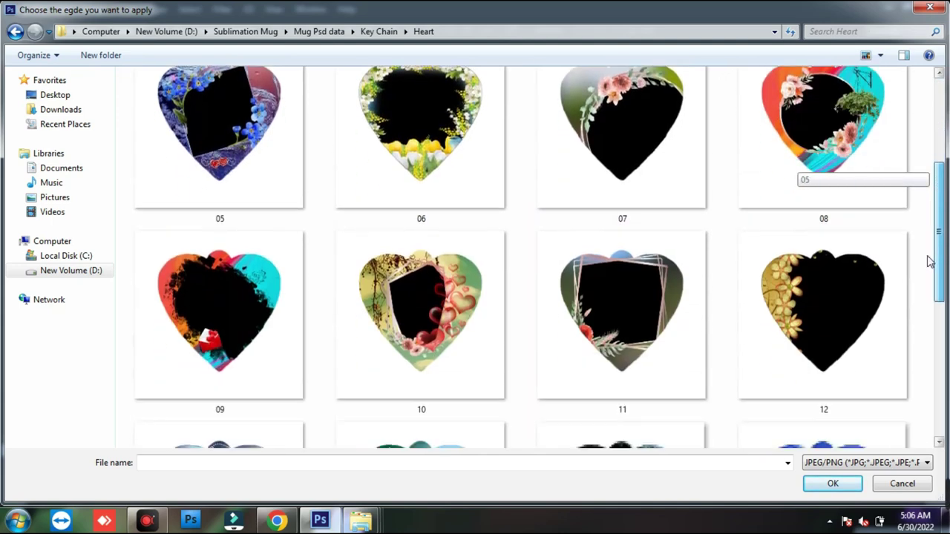
scroll(929, 262, down, 3)
drag(930, 312, 941, 178)
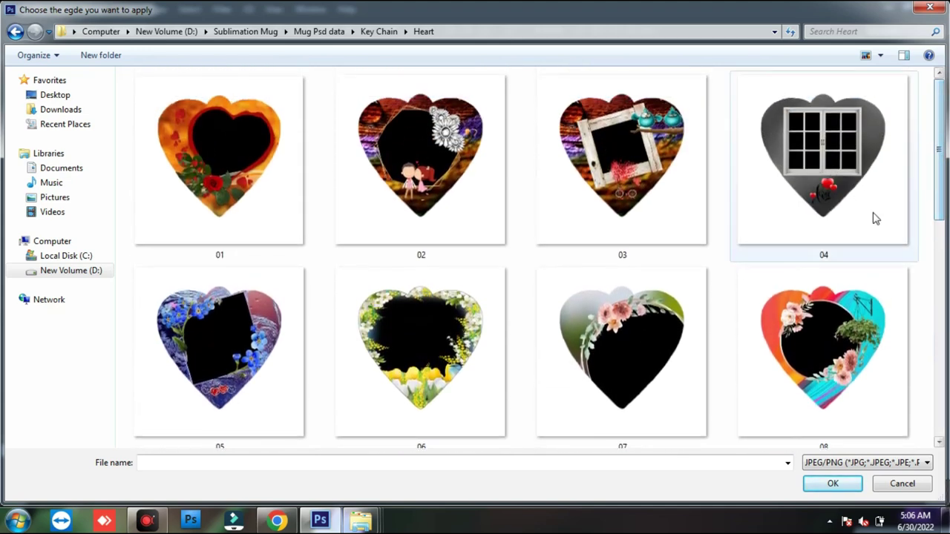
double_click(871, 216)
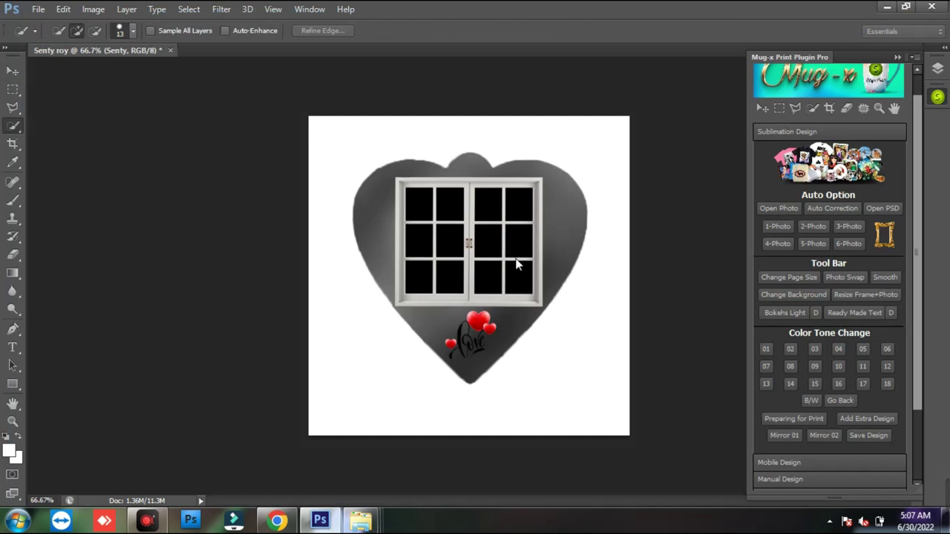
- Place one couple photo in the window frame, then enlarge, tilt and reposition it
click(779, 243)
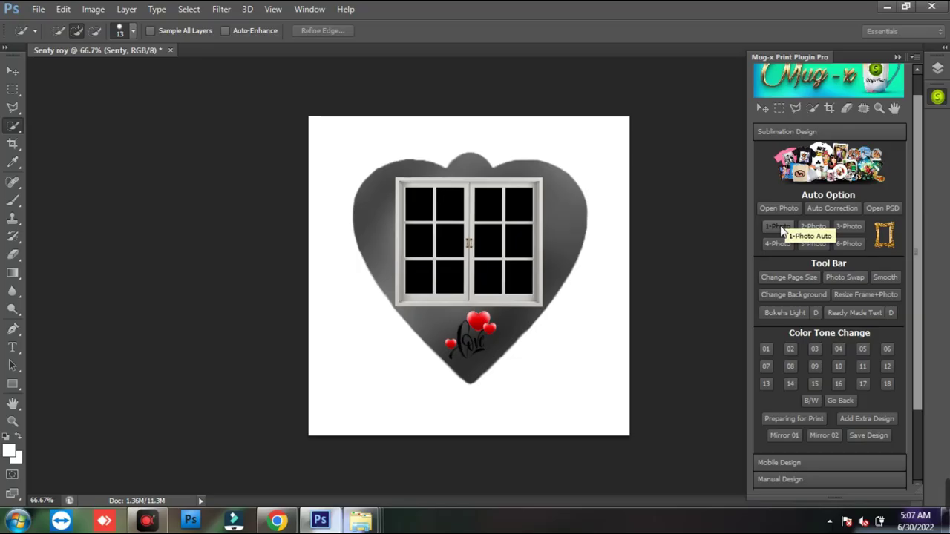
click(608, 217)
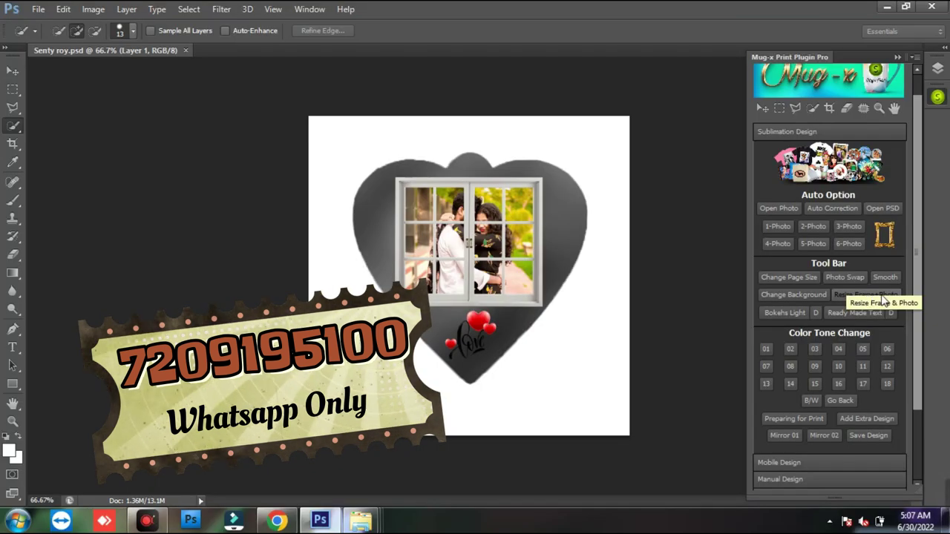
click(809, 395)
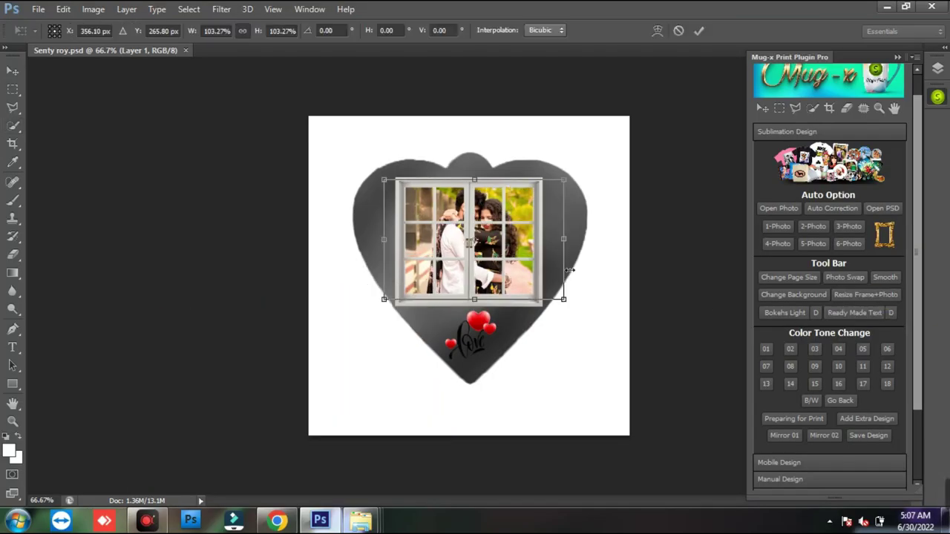
drag(566, 301, 650, 342)
drag(525, 227, 517, 255)
drag(628, 342, 692, 374)
drag(511, 241, 519, 259)
key(Return)
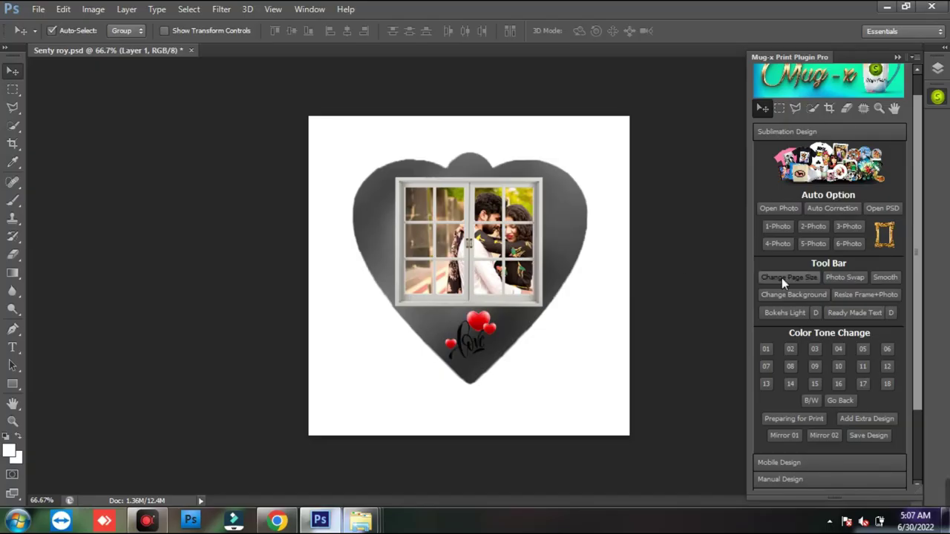
drag(917, 378, 922, 464)
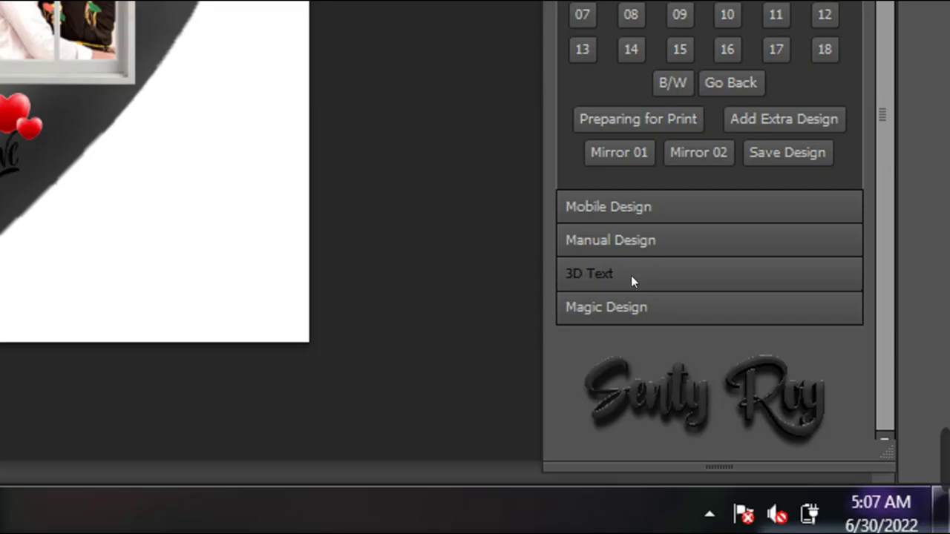
- Prepare the heart design on a print page and move it to the top-left corner
click(787, 420)
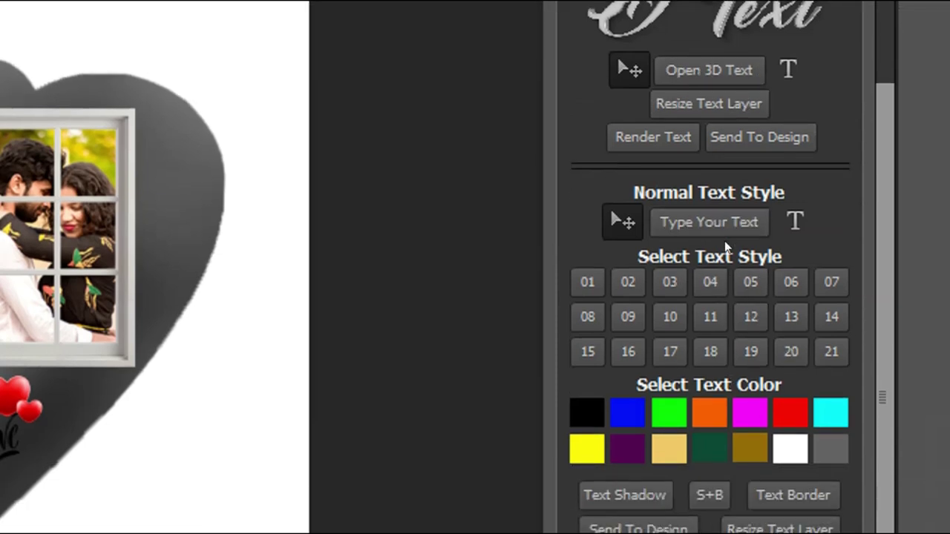
scroll(748, 251, up, 3)
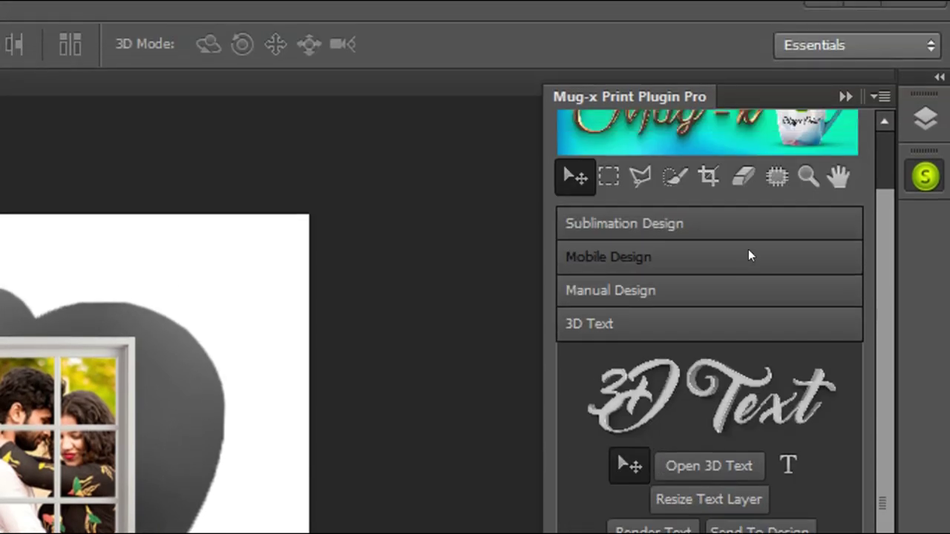
scroll(748, 255, up, 2)
click(655, 289)
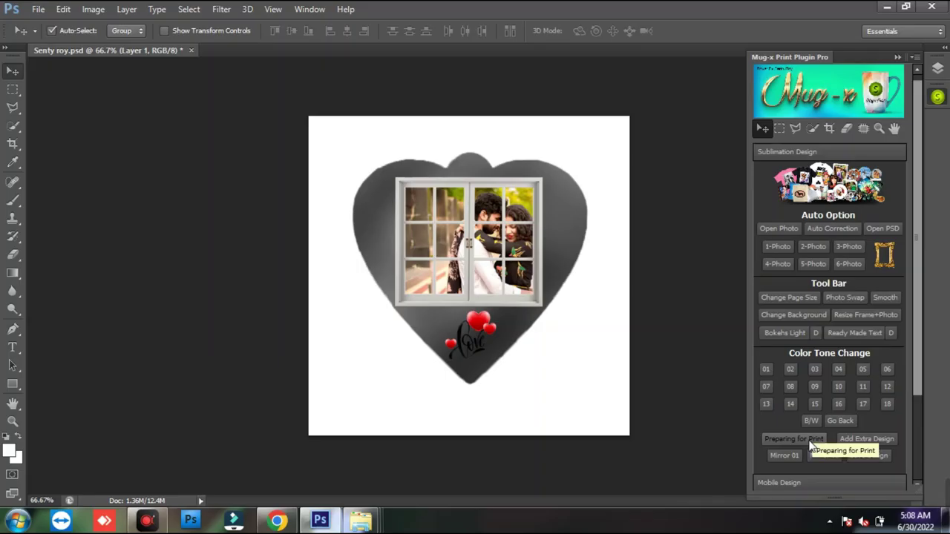
click(809, 441)
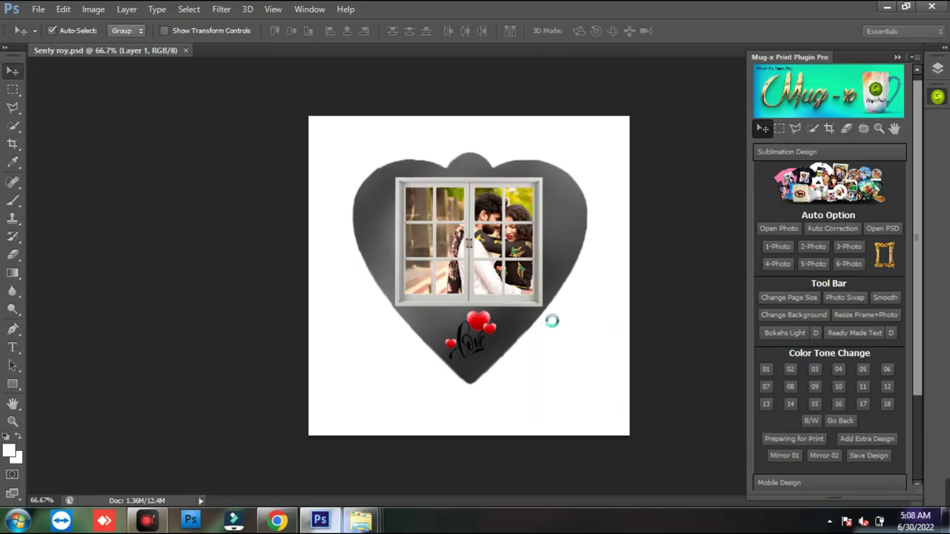
drag(490, 276, 406, 146)
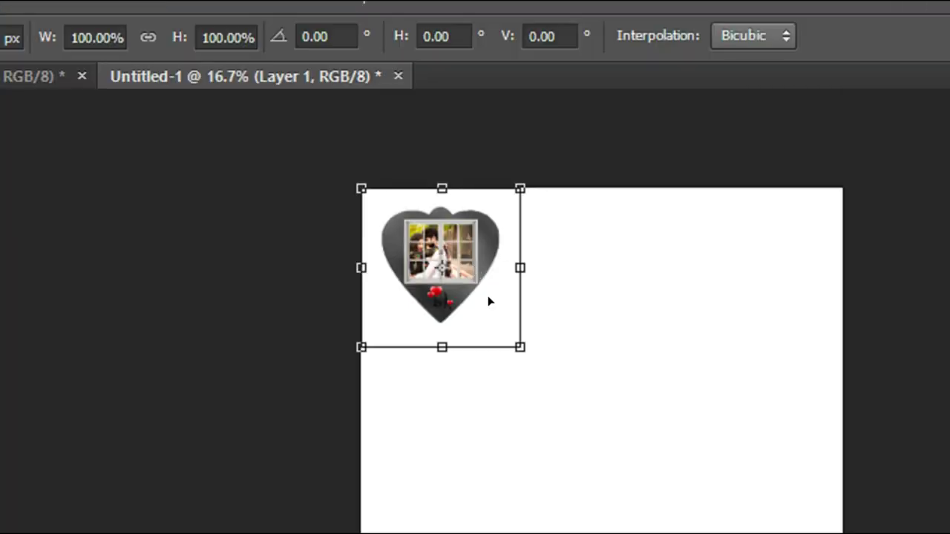
key(Return)
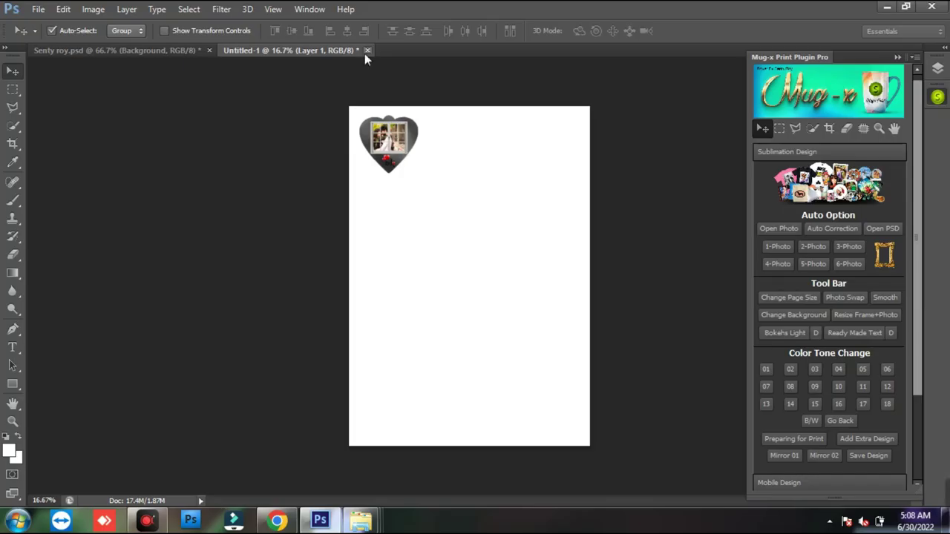
- Close the print page and heart template without saving, then open the T-shirt template folder
click(366, 50)
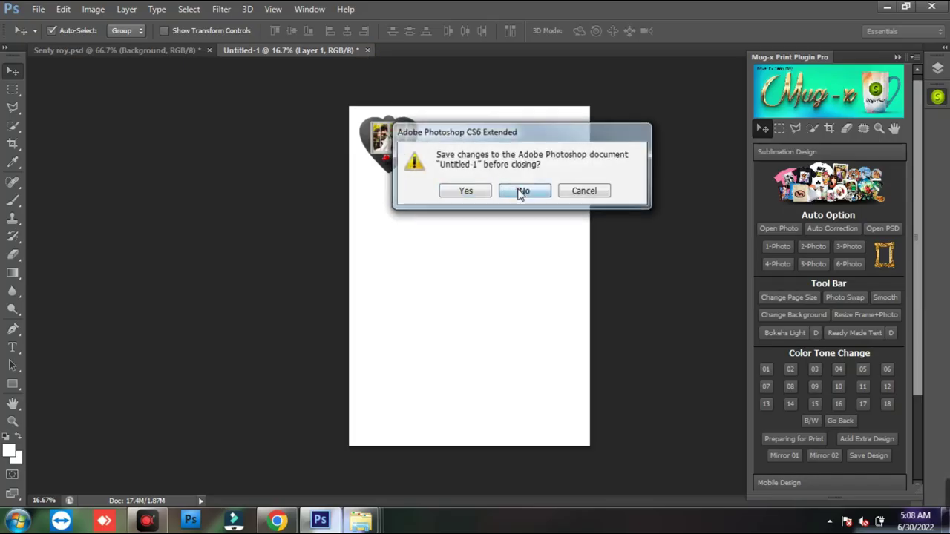
click(522, 190)
click(208, 50)
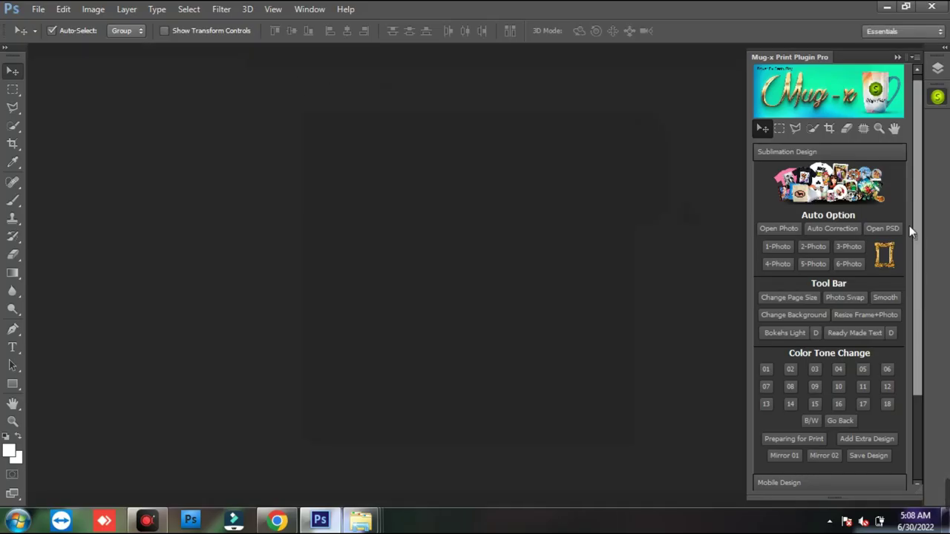
click(893, 229)
double_click(806, 208)
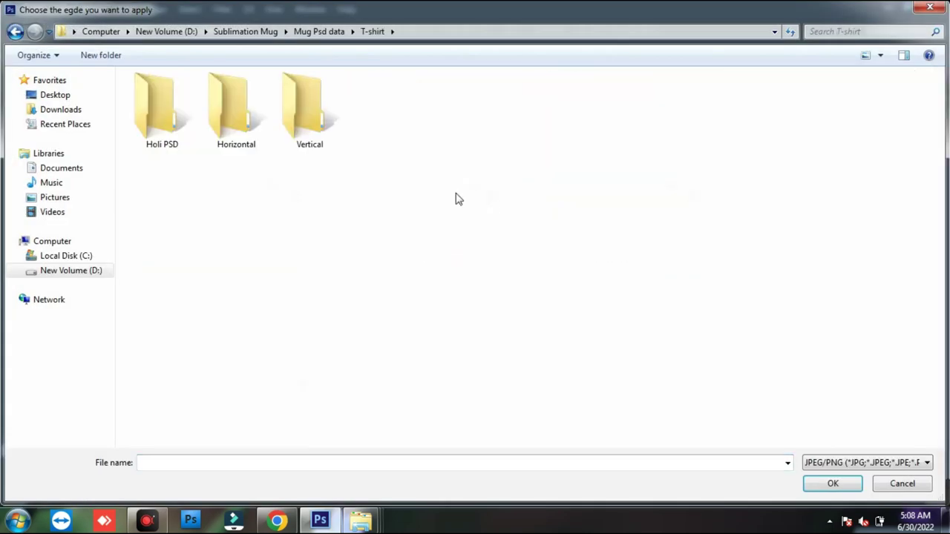
- Open Vertical template 27.PSD, fill its four frames, nudge the top-left photo, then mirror it
double_click(309, 111)
click(534, 106)
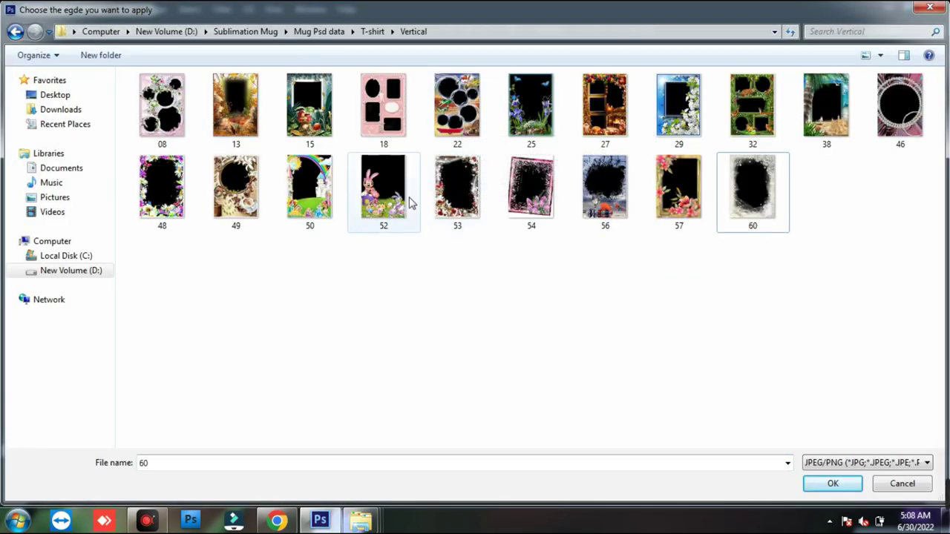
key(Return)
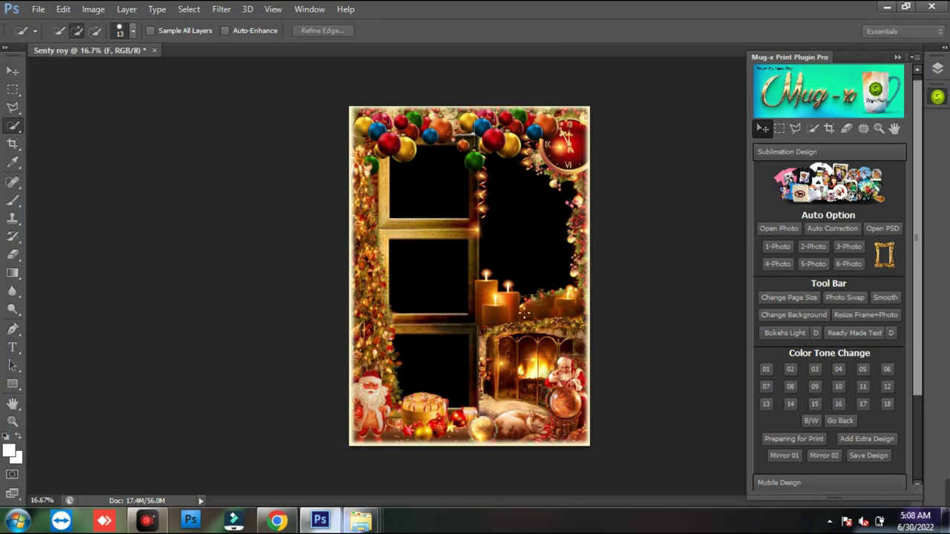
click(779, 264)
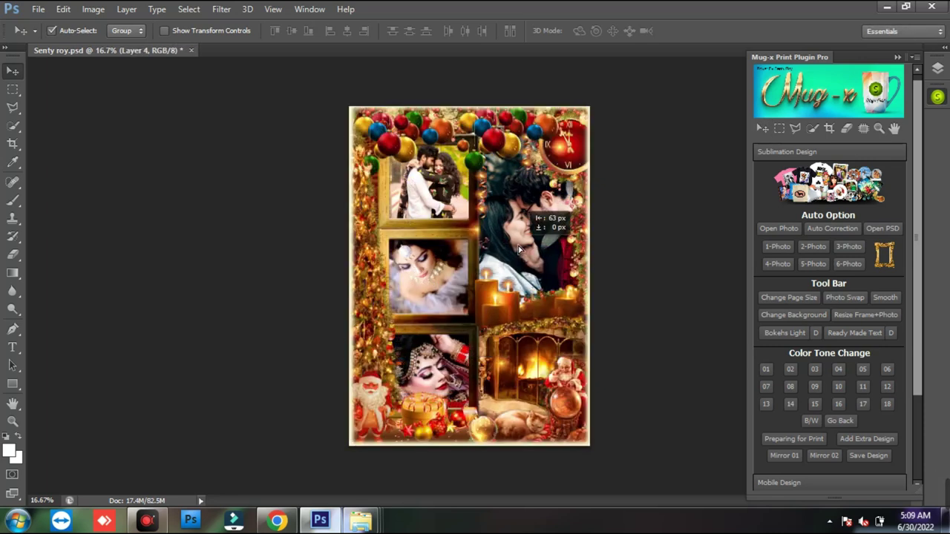
drag(436, 188, 436, 188)
click(795, 451)
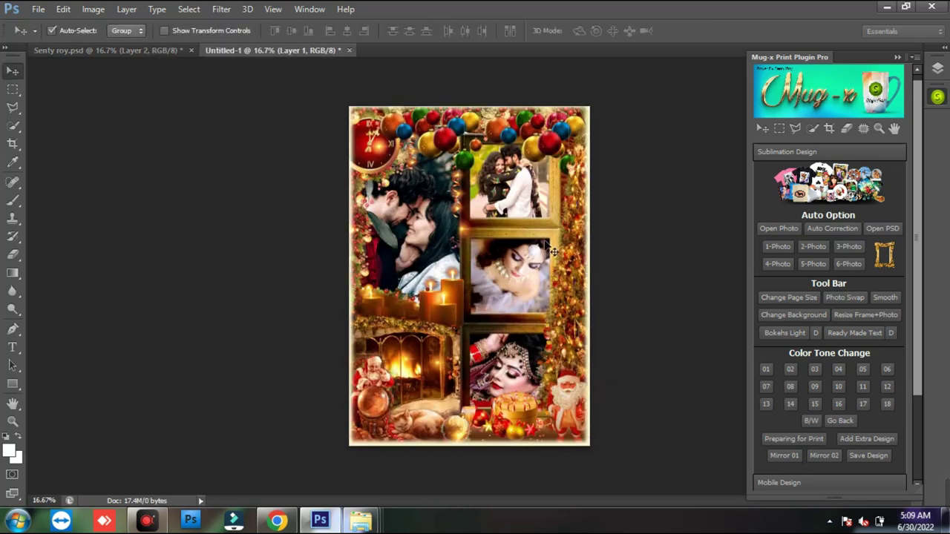
- Close Untitled-1 and the Christmas template document without saving
click(348, 51)
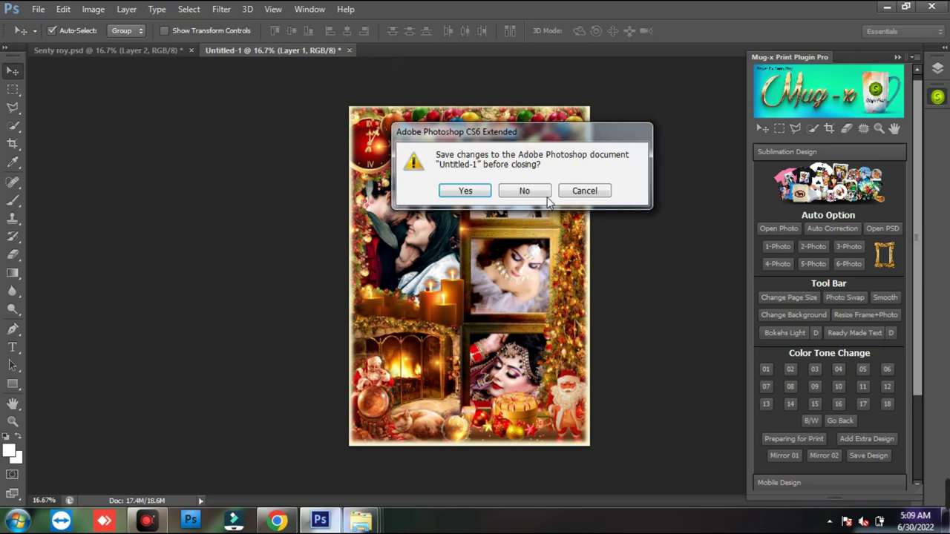
click(536, 190)
click(188, 50)
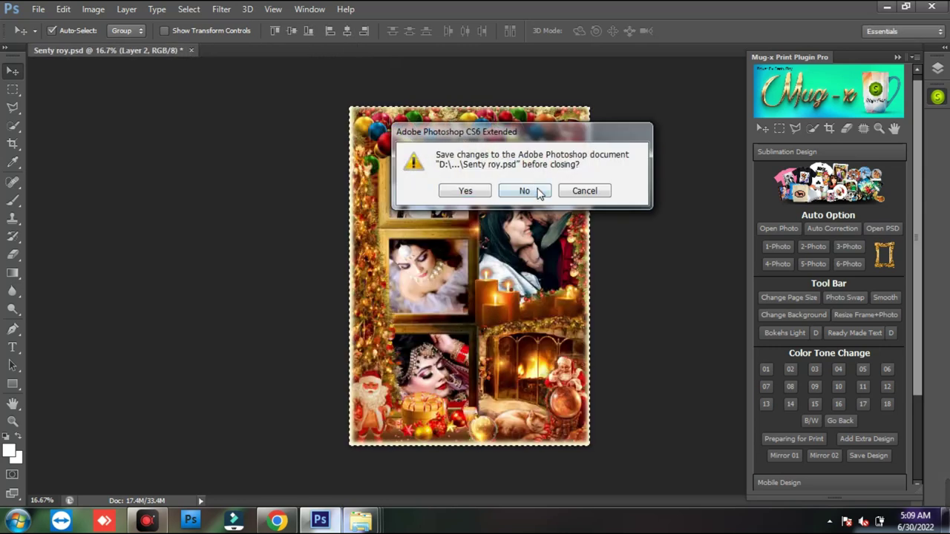
click(536, 191)
- Scroll the Mug-x panel and expand the Mobile Design section
scroll(917, 321, down, 3)
scroll(917, 316, down, 2)
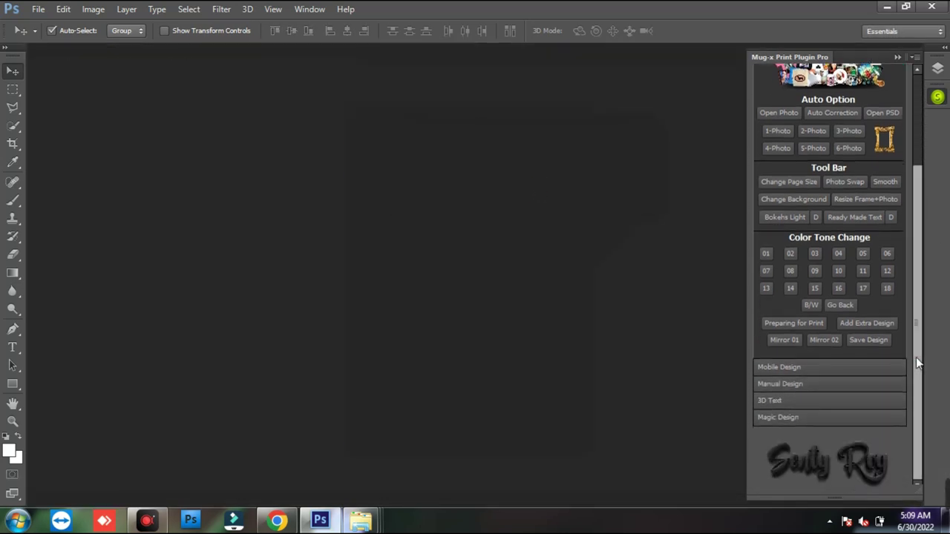
scroll(921, 209, up, 5)
scroll(921, 209, down, 2)
drag(917, 228, 919, 257)
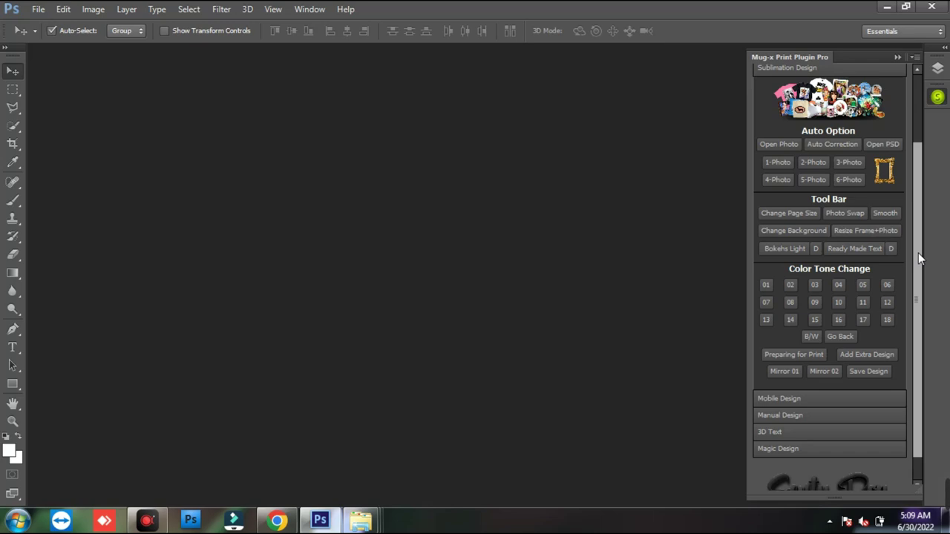
drag(918, 252, 912, 312)
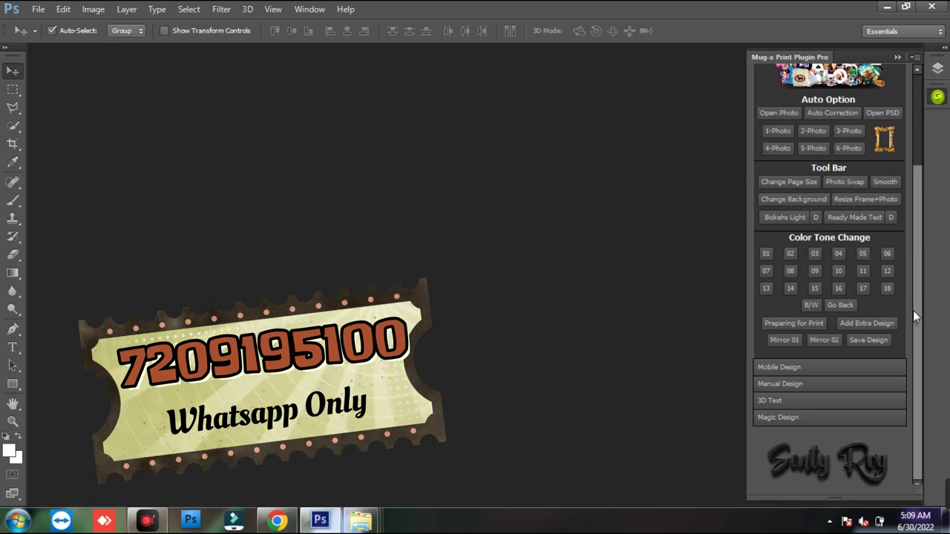
click(814, 369)
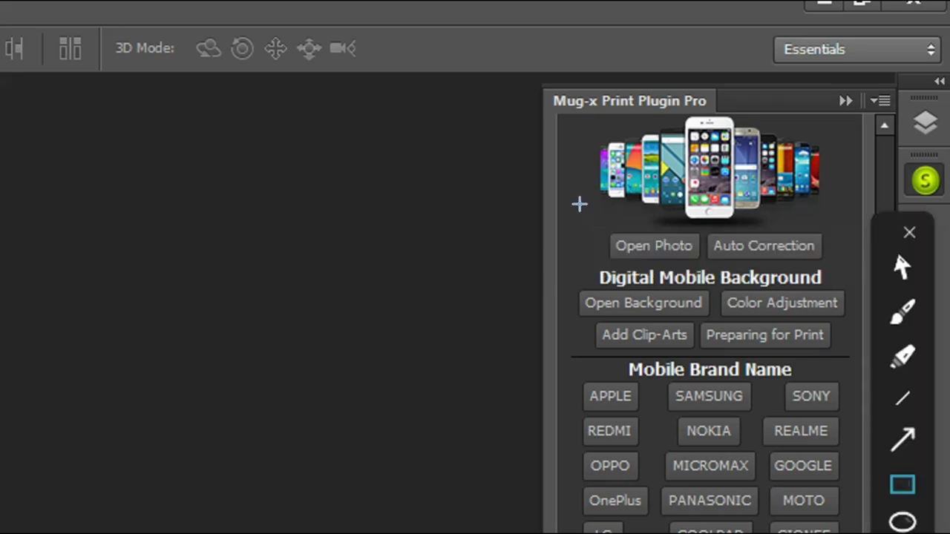
drag(586, 214, 704, 270)
mouse_move(703, 217)
mouse_down()
mouse_move(761, 261)
mouse_move(819, 256)
mouse_up()
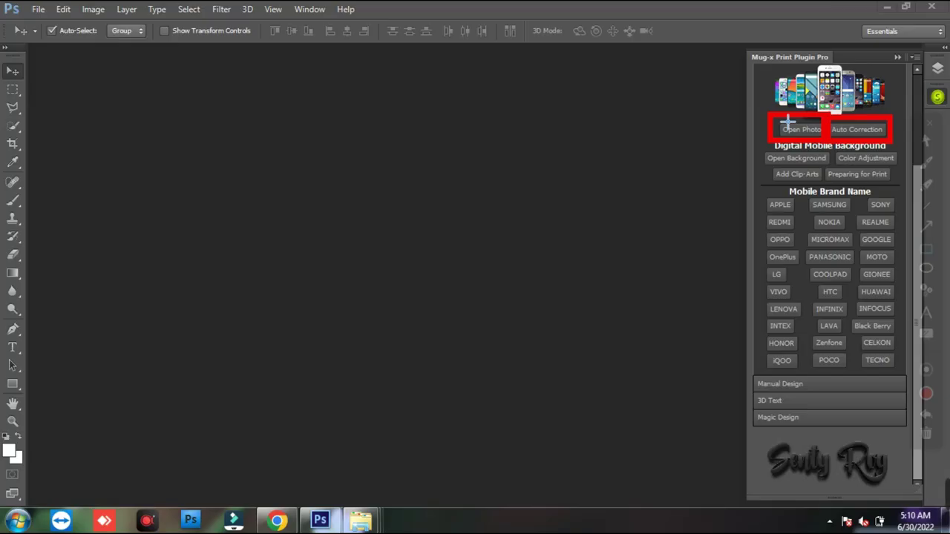
key(Escape)
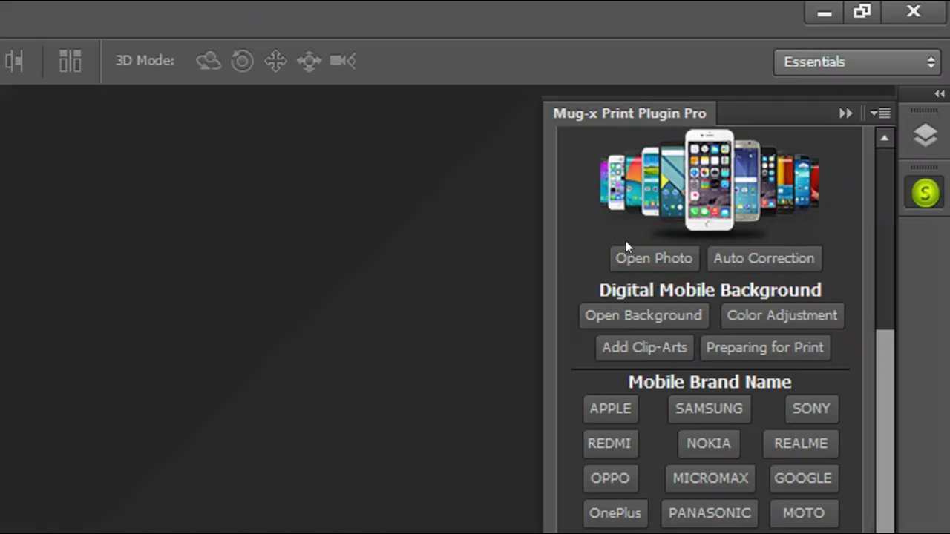
drag(597, 286, 820, 290)
click(818, 288)
drag(597, 286, 802, 288)
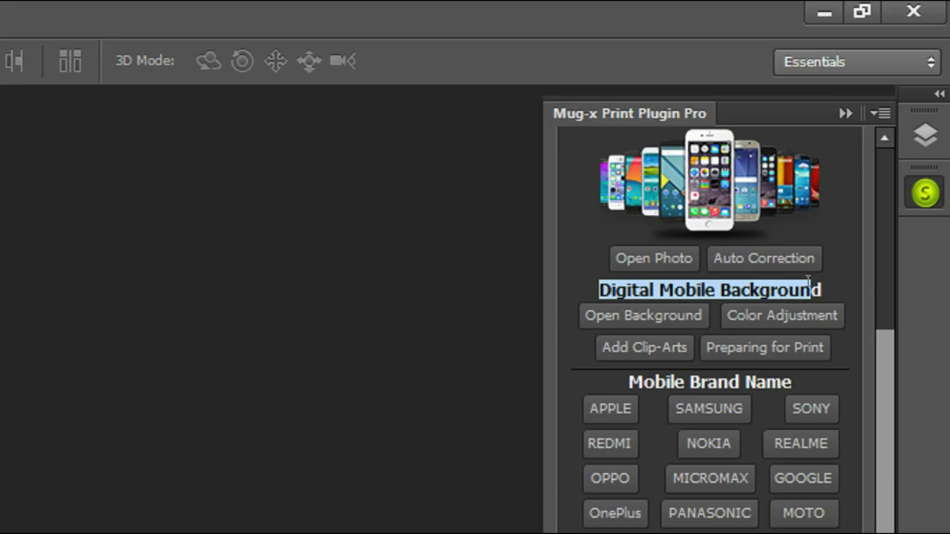
click(808, 282)
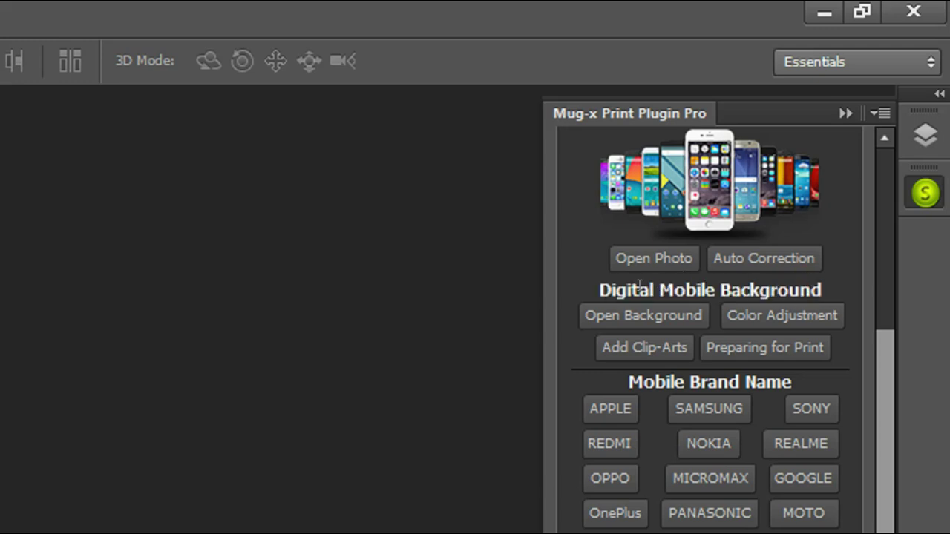
drag(587, 284, 822, 288)
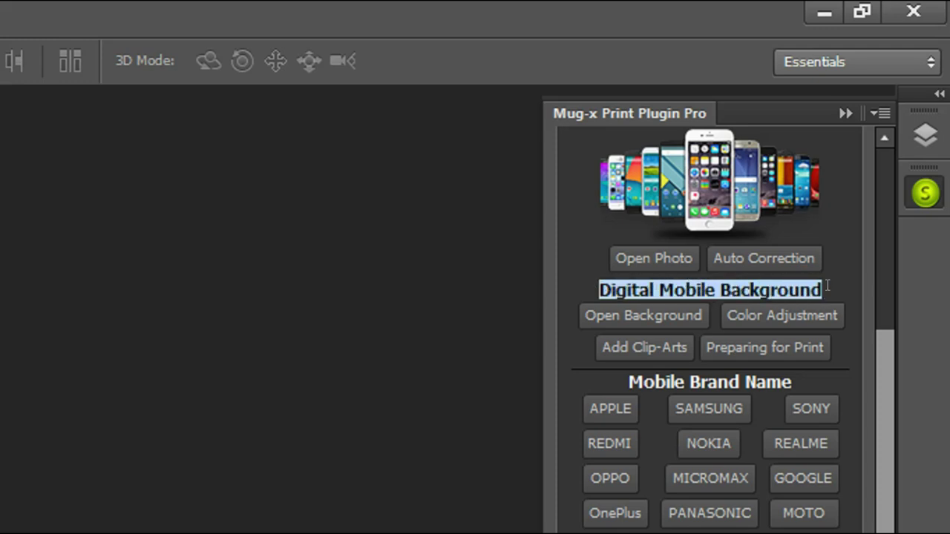
click(806, 280)
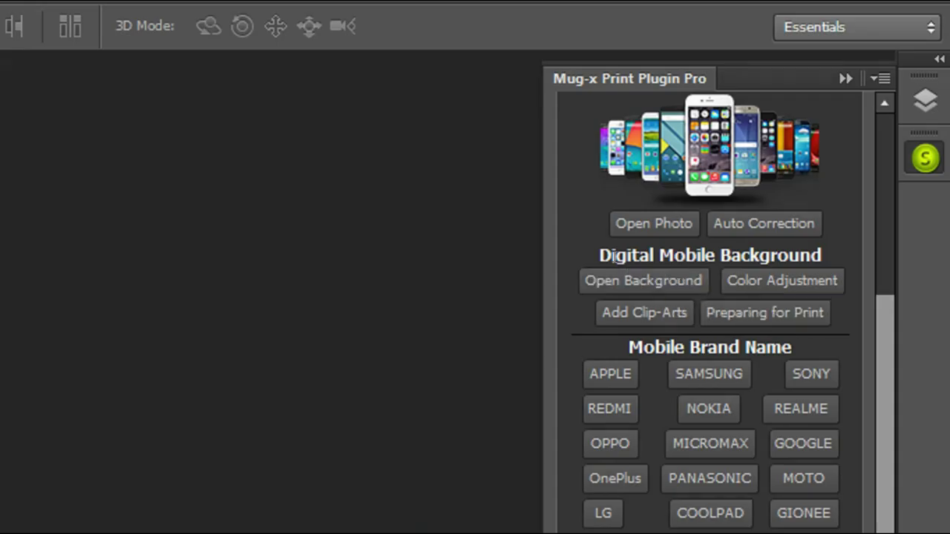
key(ctrl+shift+d)
mouse_move(567, 247)
mouse_down()
mouse_move(708, 296)
mouse_move(839, 277)
mouse_move(829, 282)
mouse_move(826, 314)
mouse_move(837, 319)
mouse_up()
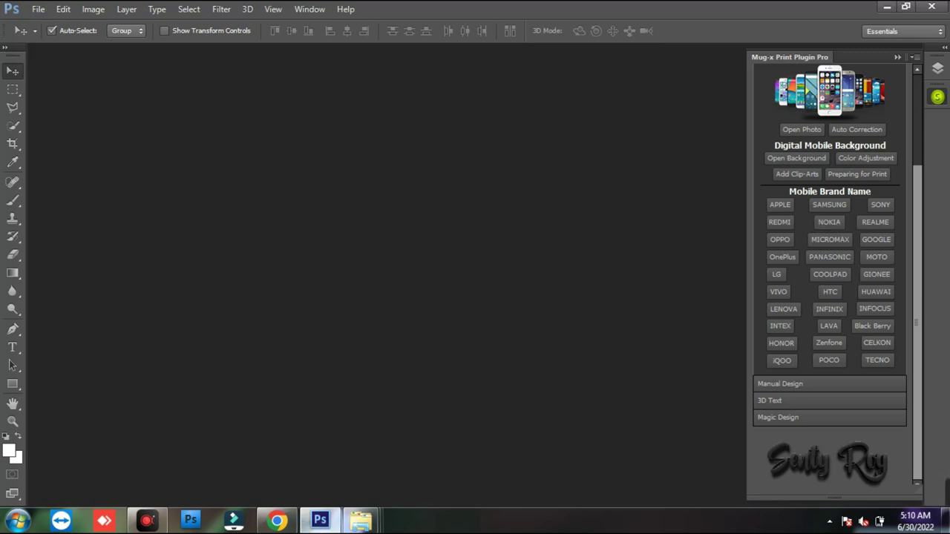
- Navigate from Save File psd+jpg to Customer Photo > Mobile Cover Photo
mouse_move(360, 521)
click(493, 446)
click(494, 446)
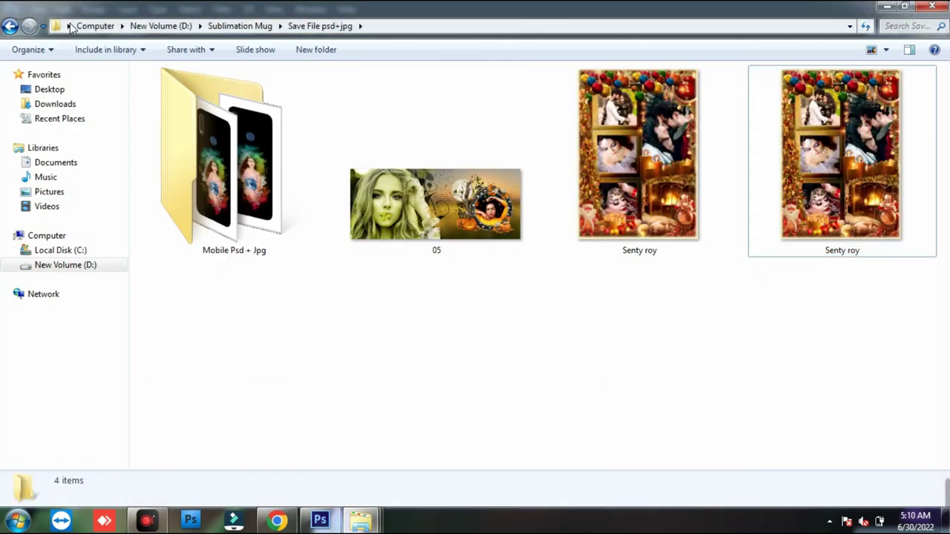
click(21, 26)
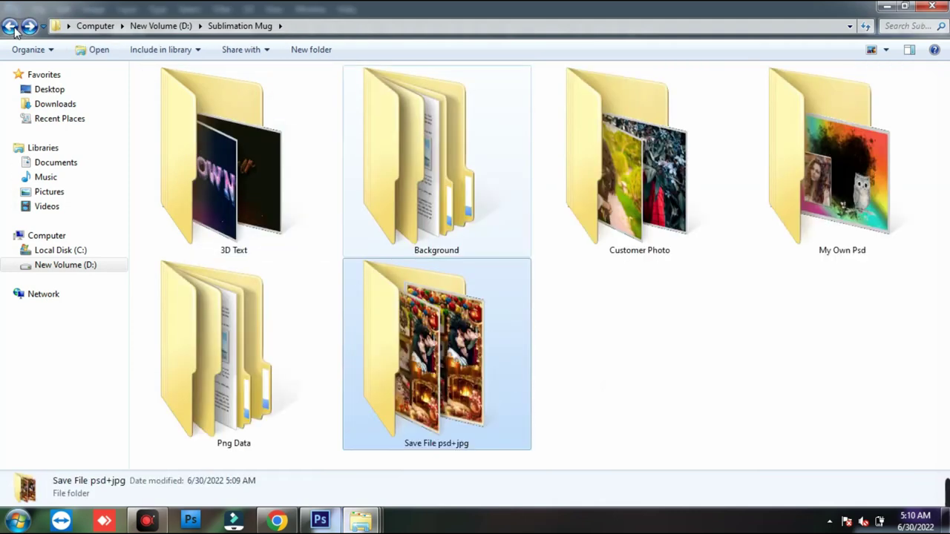
double_click(623, 178)
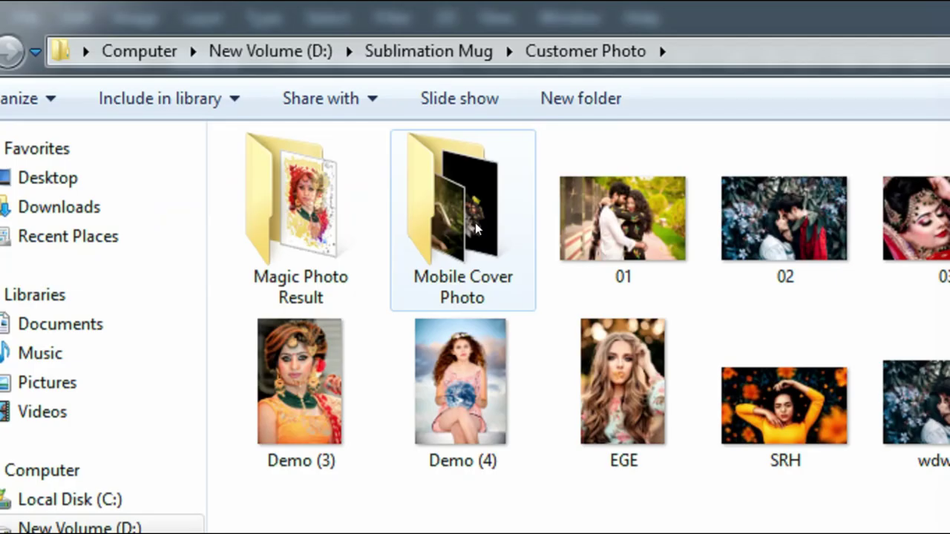
click(259, 114)
double_click(487, 249)
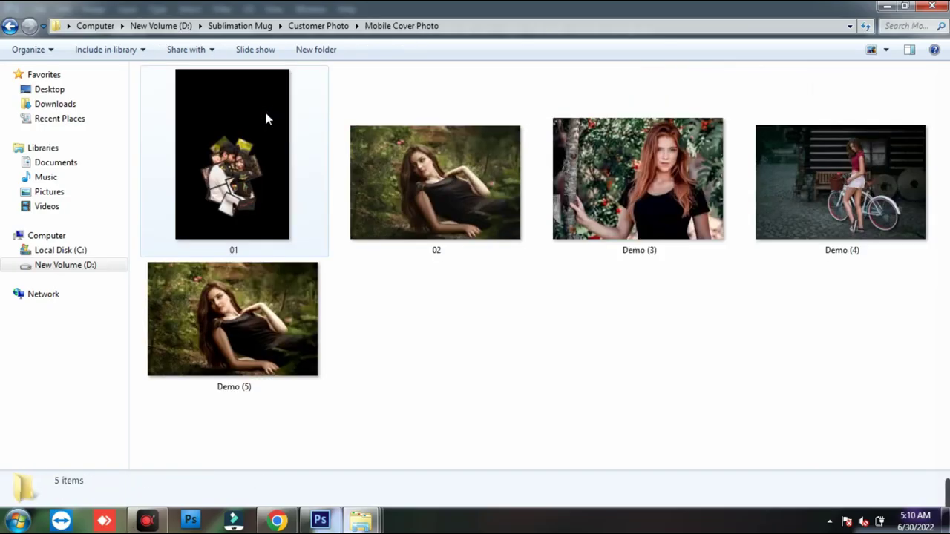
- Delete image 01 to the Recycle Bin, select the four remaining photos, and return to Photoshop
right_click(236, 108)
click(290, 465)
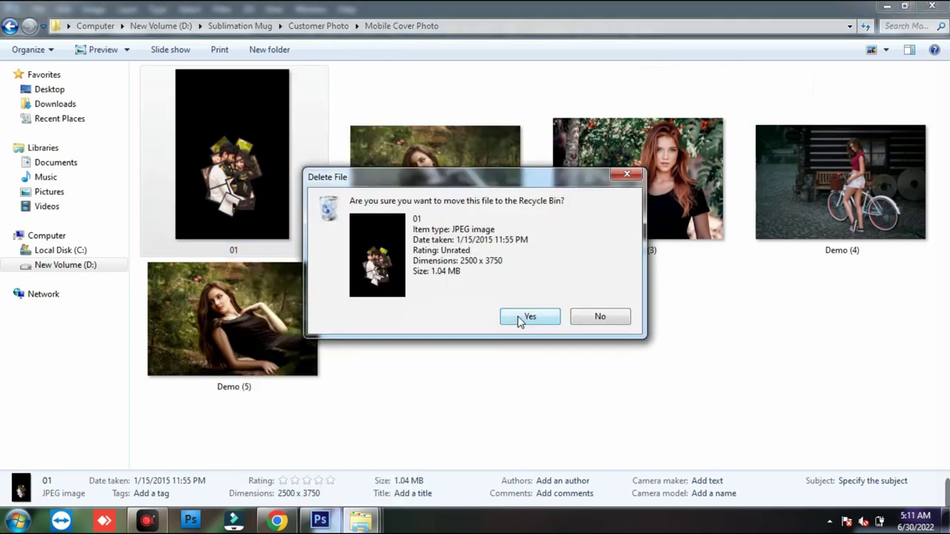
click(527, 317)
drag(203, 289, 917, 81)
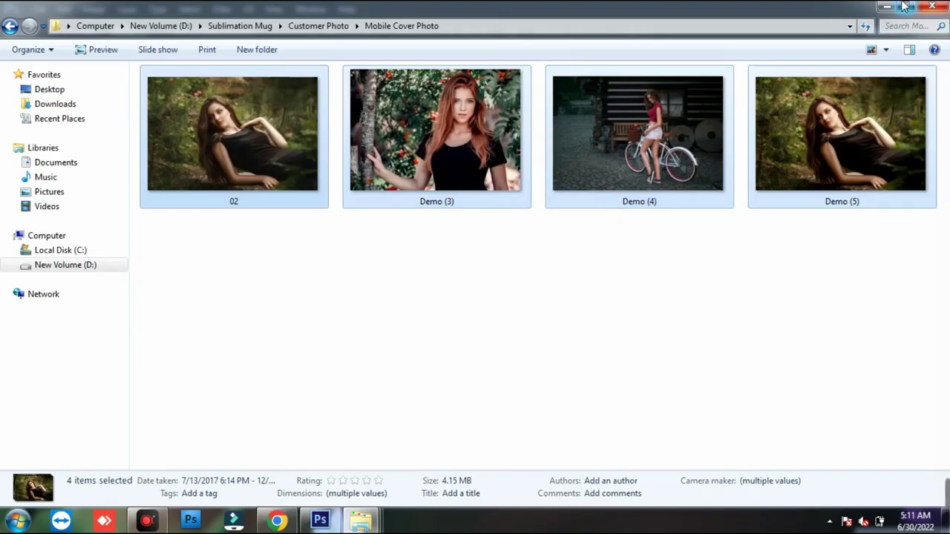
click(320, 520)
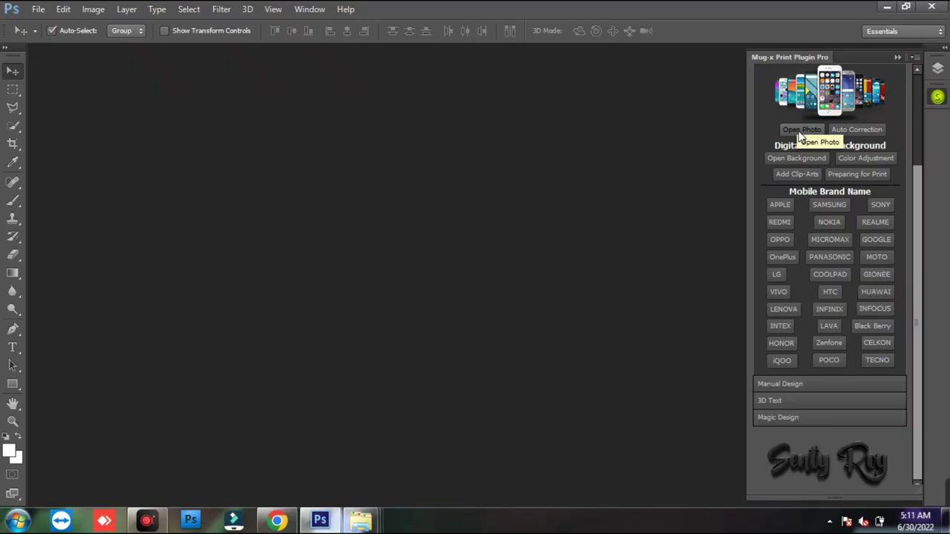
- Open photo 02 from extra-large thumbnails, duplicate it as 01, auto-correct it, and close it
click(651, 259)
right_click(209, 174)
mouse_move(255, 193)
click(410, 188)
double_click(237, 158)
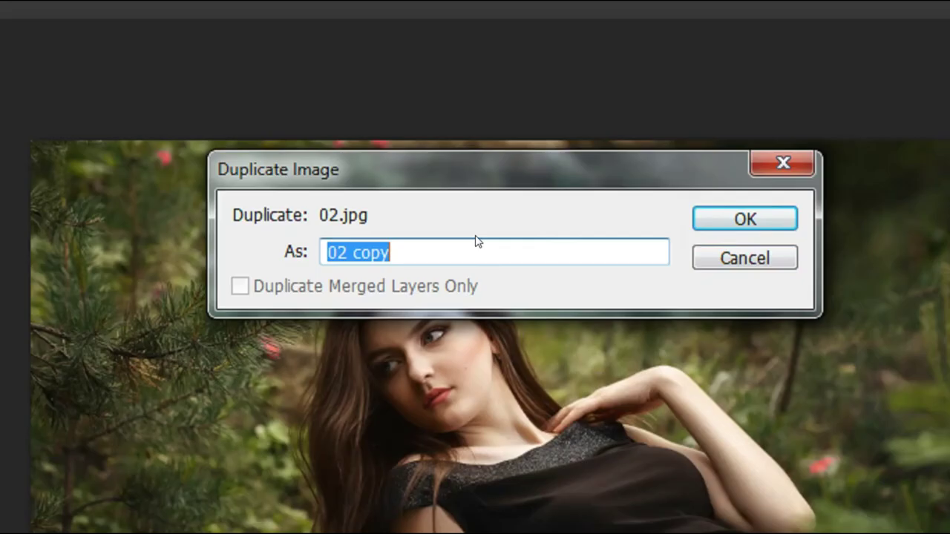
text(01)
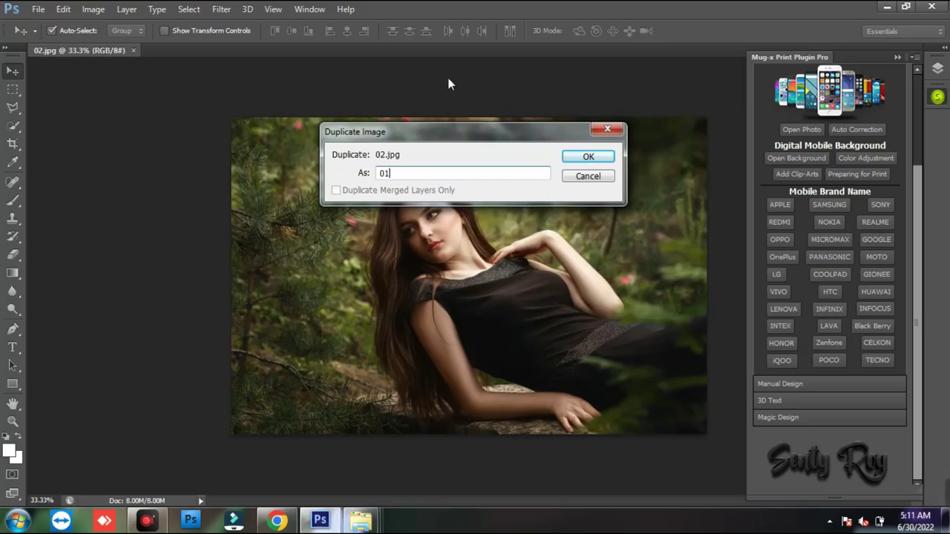
click(583, 157)
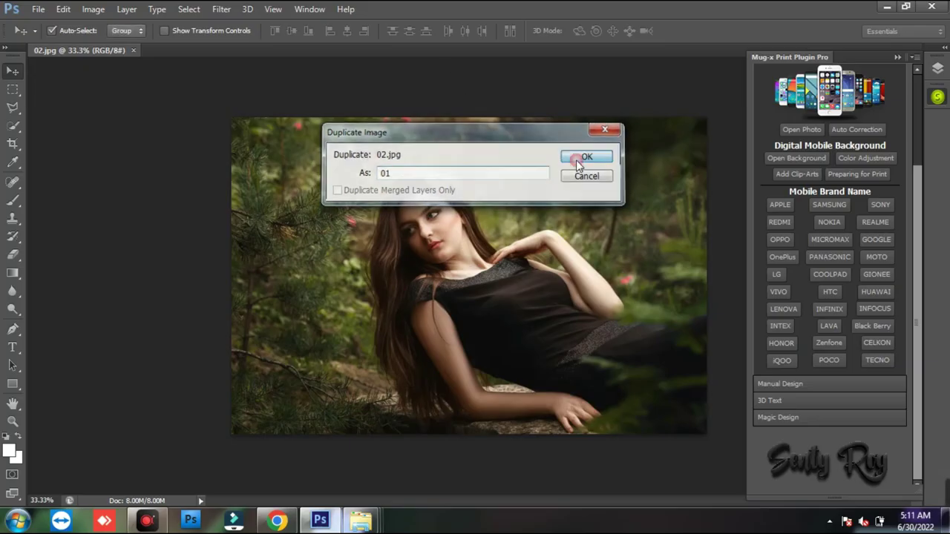
click(843, 135)
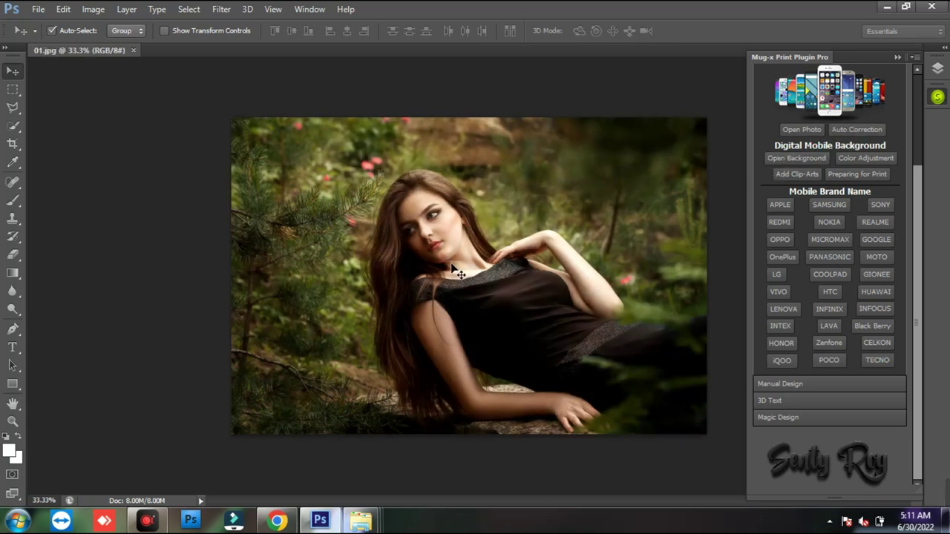
click(134, 50)
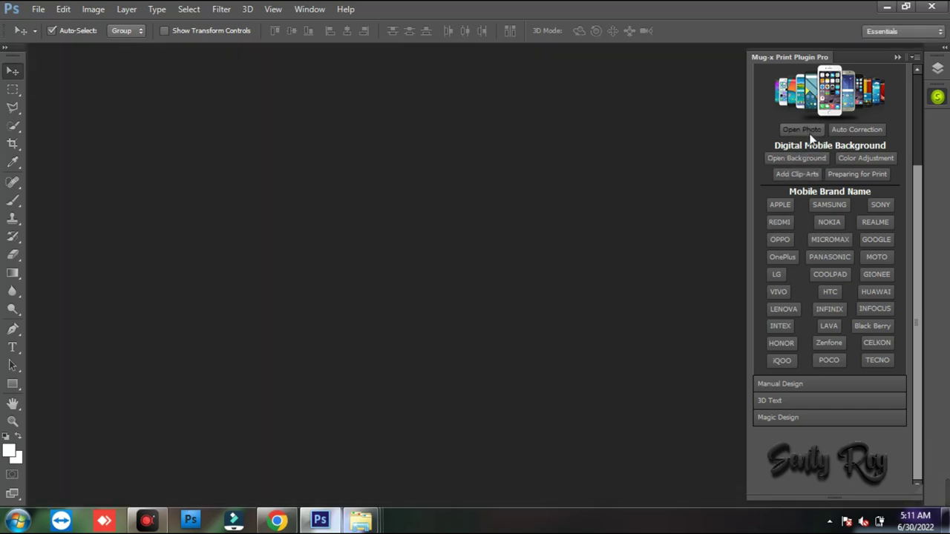
- Try opening the Demo (3) photo, dismiss the cancelled-operation alert, and close it
click(808, 132)
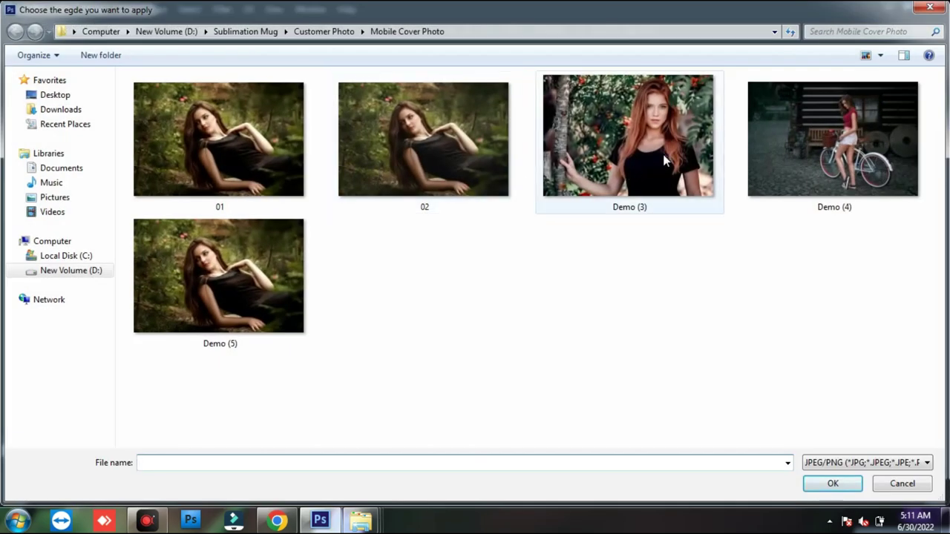
double_click(665, 162)
click(540, 307)
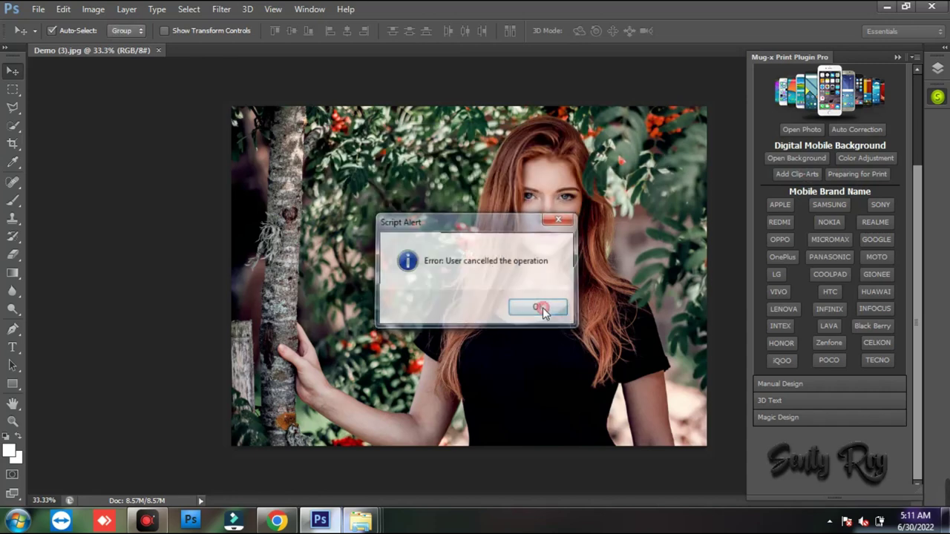
click(158, 50)
- Open the Demo (4) bicycle photo and name its duplicate 02
click(802, 129)
double_click(795, 187)
text(02)
key(Return)
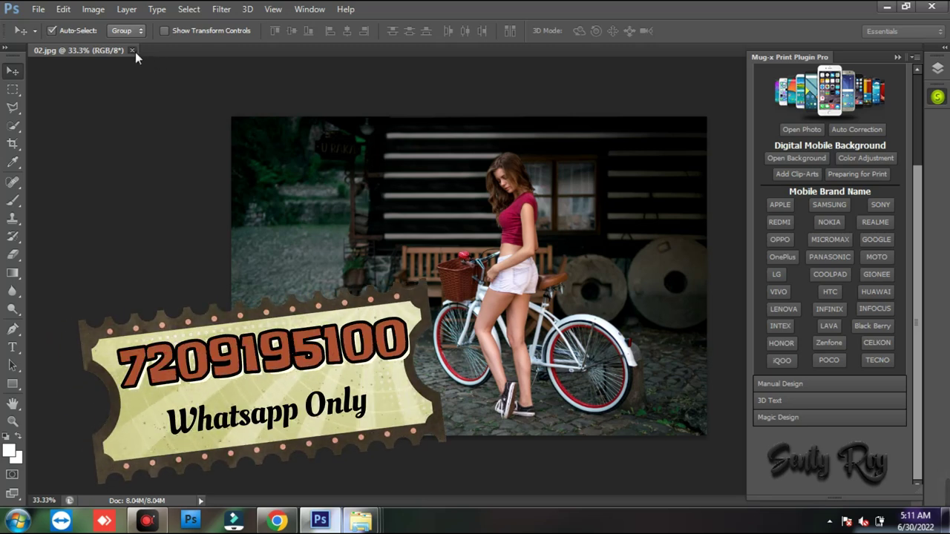
- Show the POCO model list beside the Mug-x panel and choose the M4 Pro 5G template
click(780, 223)
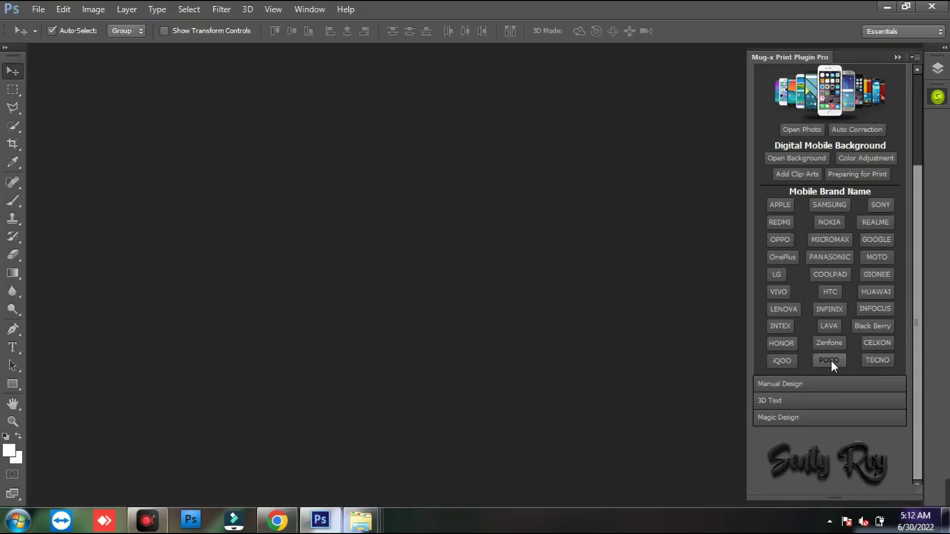
click(829, 360)
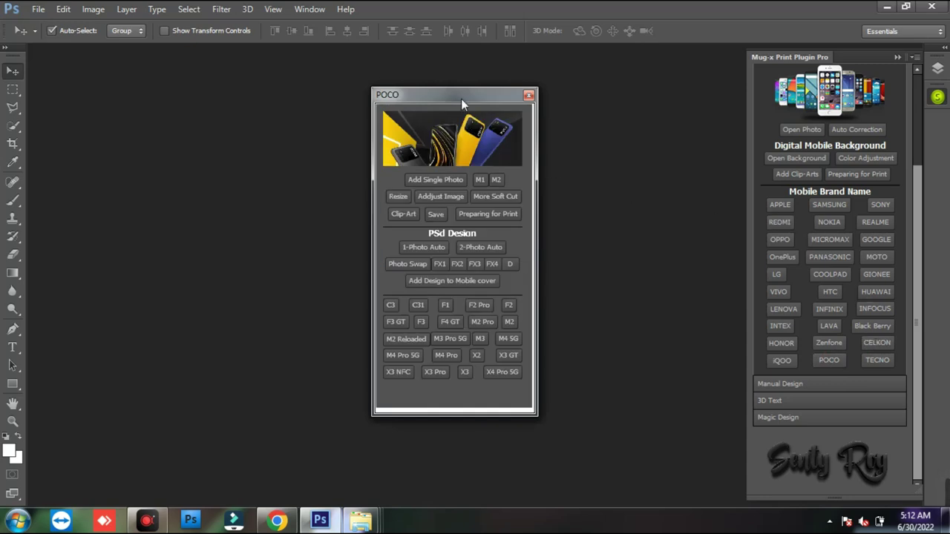
drag(459, 98, 829, 78)
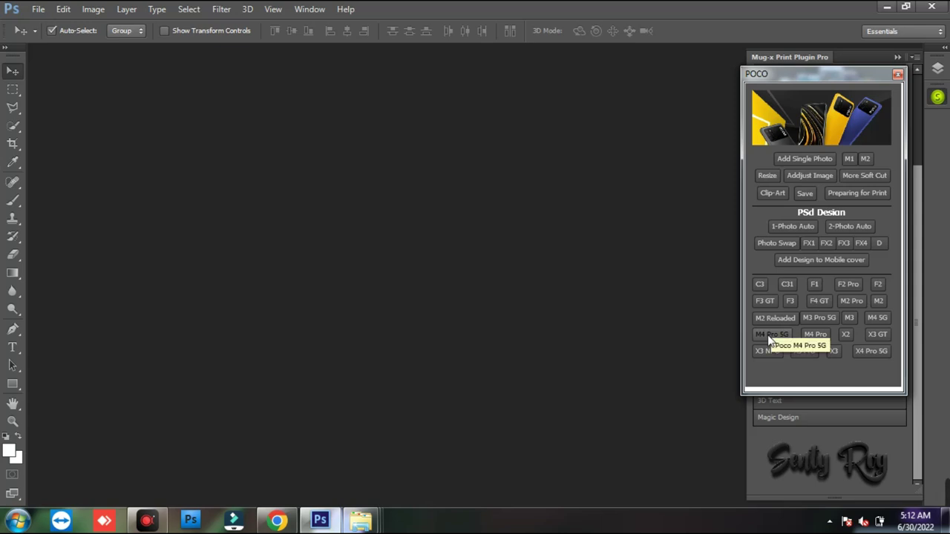
click(770, 336)
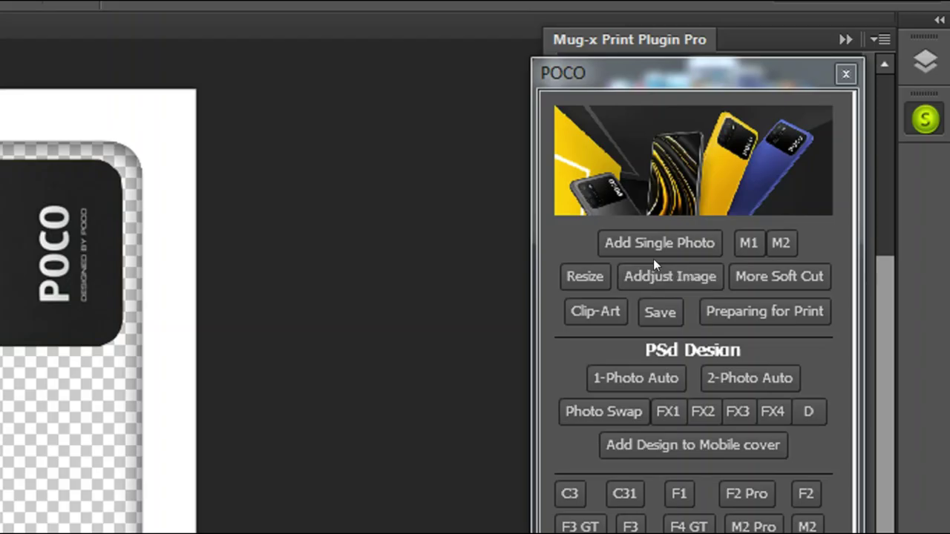
- Add the woman's photo to the cover, scale it to about 64%, and position it below the camera
click(615, 244)
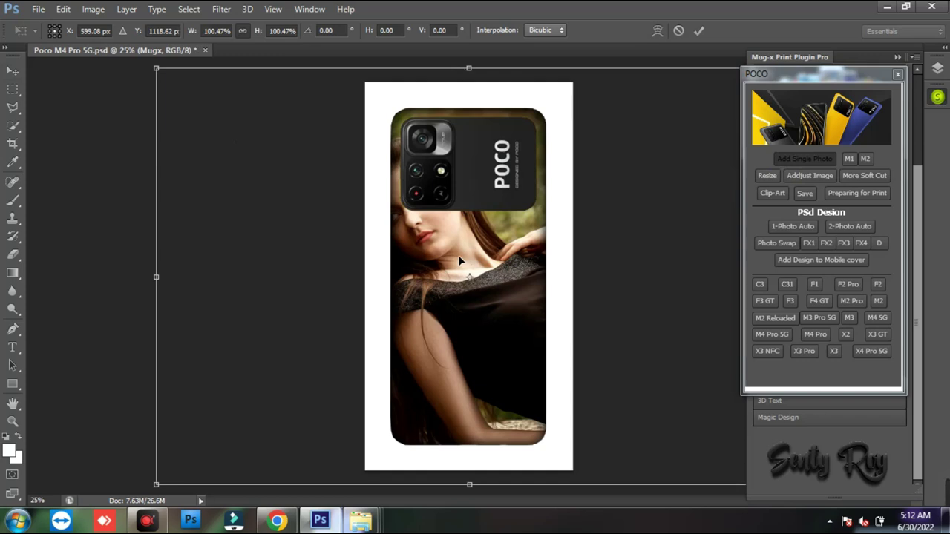
drag(155, 69, 379, 218)
drag(484, 278, 383, 250)
key(Return)
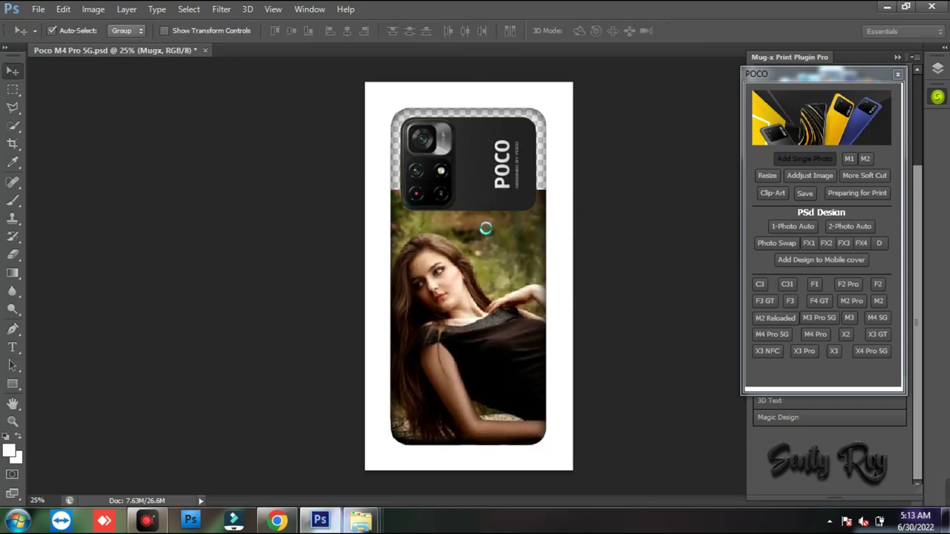
drag(467, 279, 479, 280)
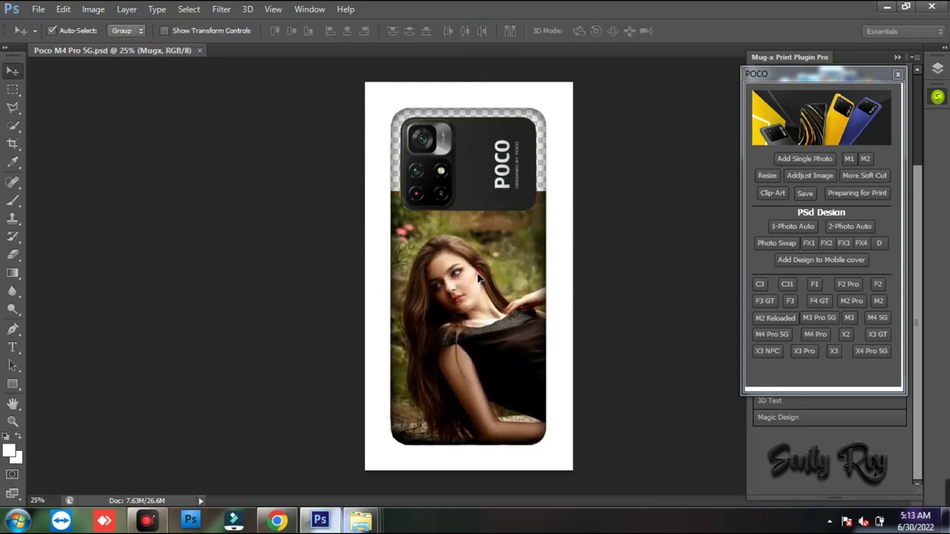
- Zoom in to check the photo around the camera block, then fit the cover on screen
key(z)
click(465, 134)
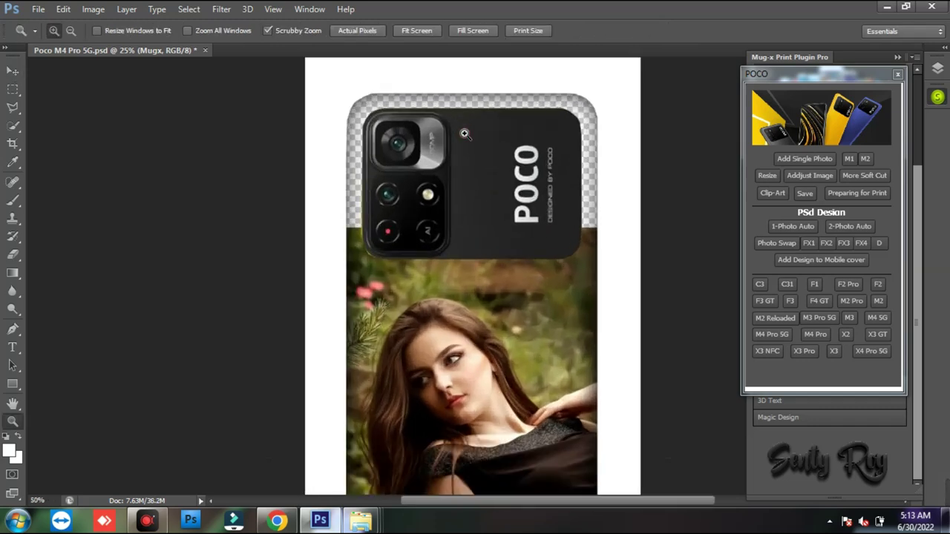
click(475, 216)
click(480, 227)
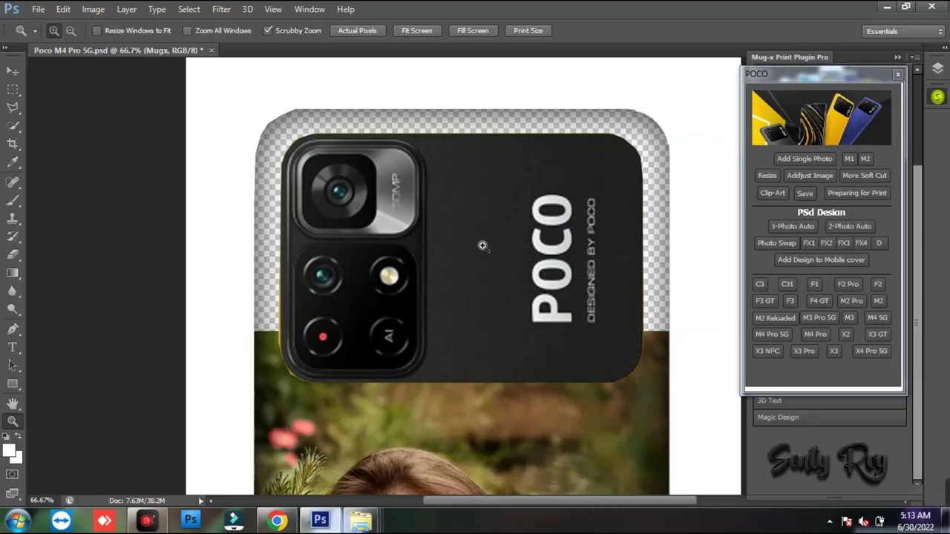
right_click(472, 249)
click(496, 258)
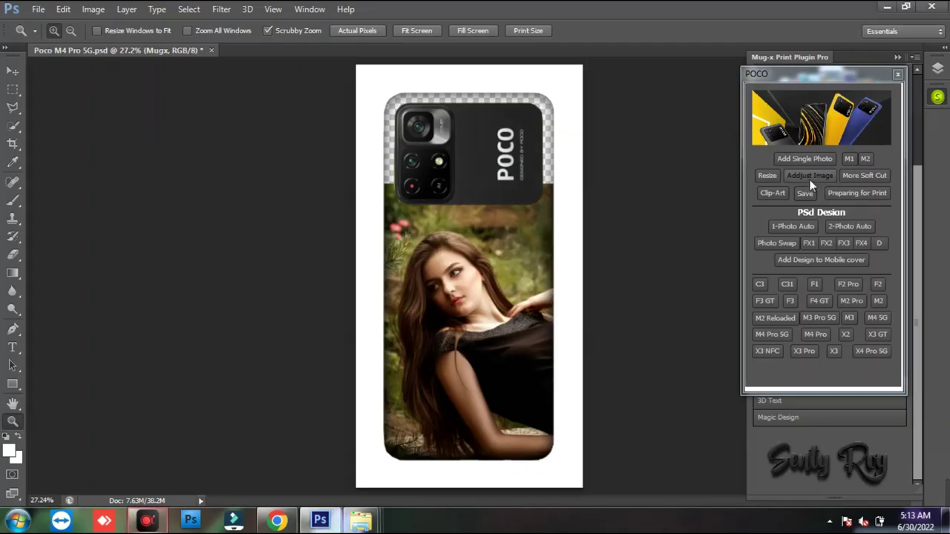
- Nudge the woman's photo left and down, then convert the cover into an Untitled-1 print layout
click(808, 176)
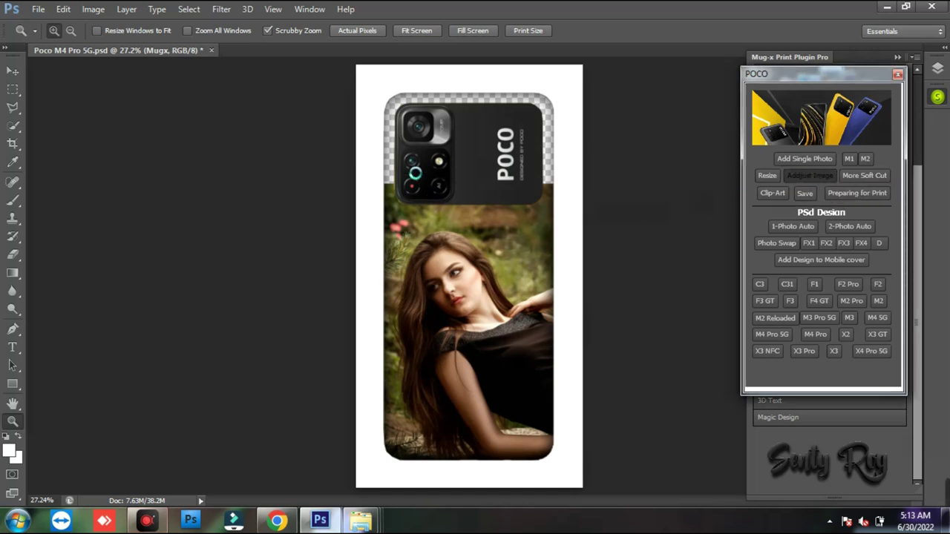
click(469, 191)
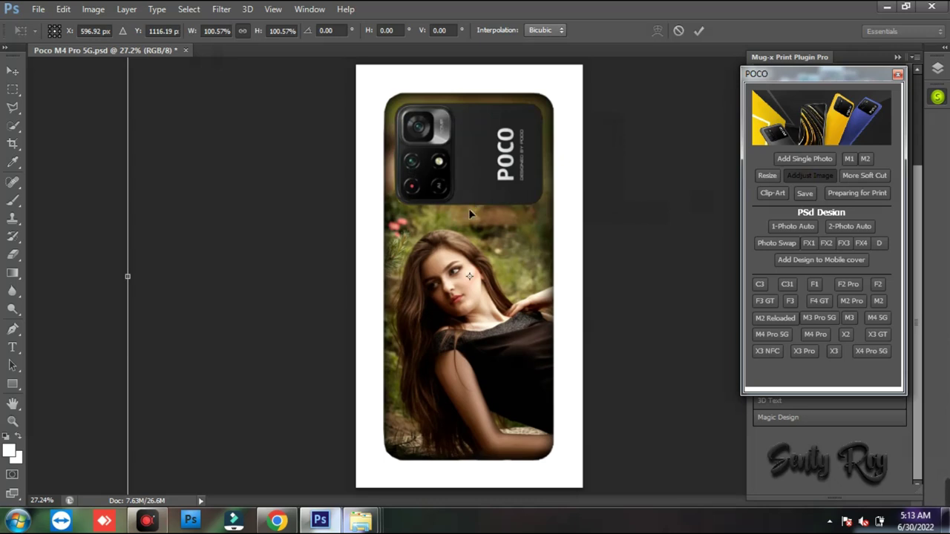
drag(470, 228, 458, 236)
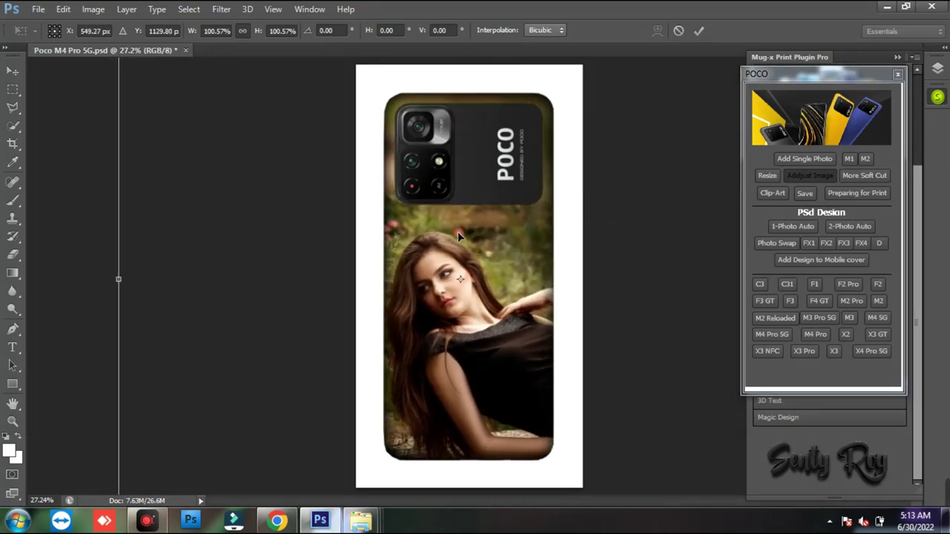
key(z)
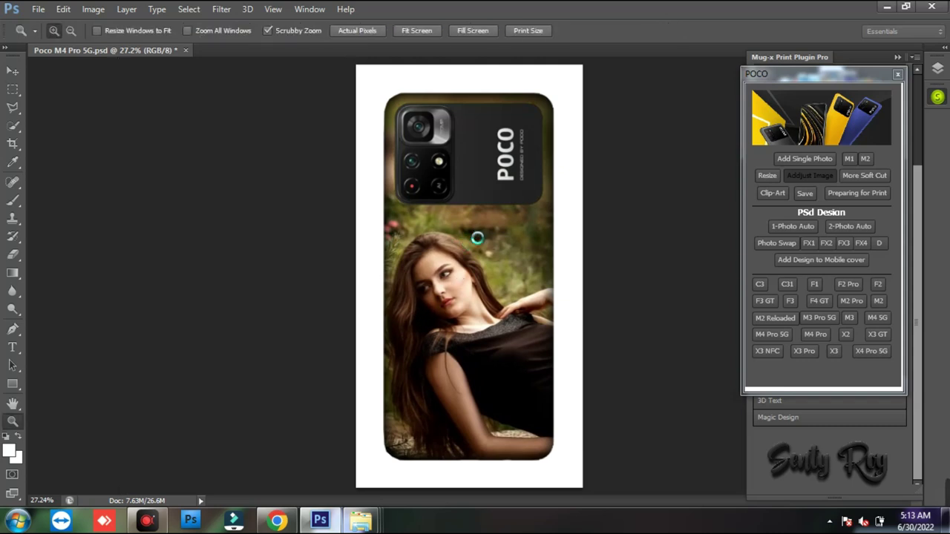
key(ctrl+minus)
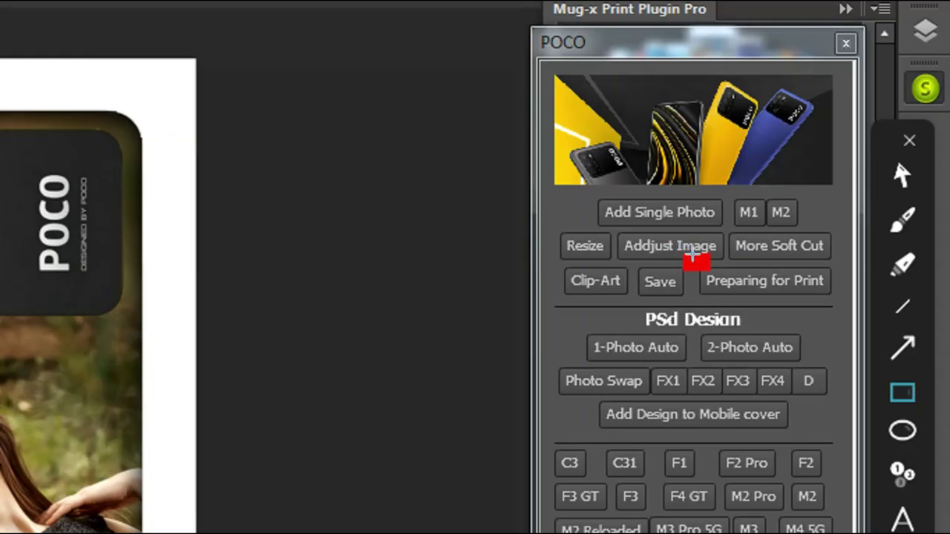
drag(691, 254, 833, 291)
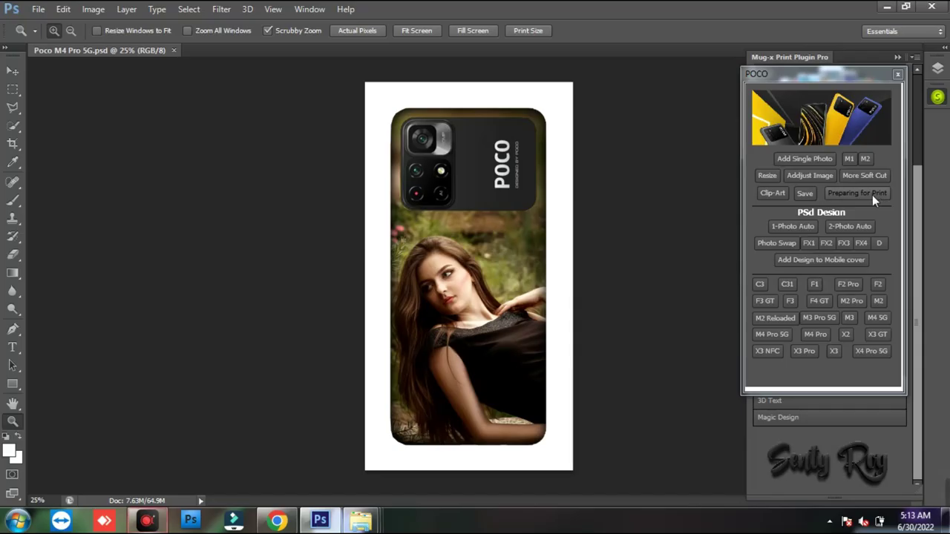
click(807, 286)
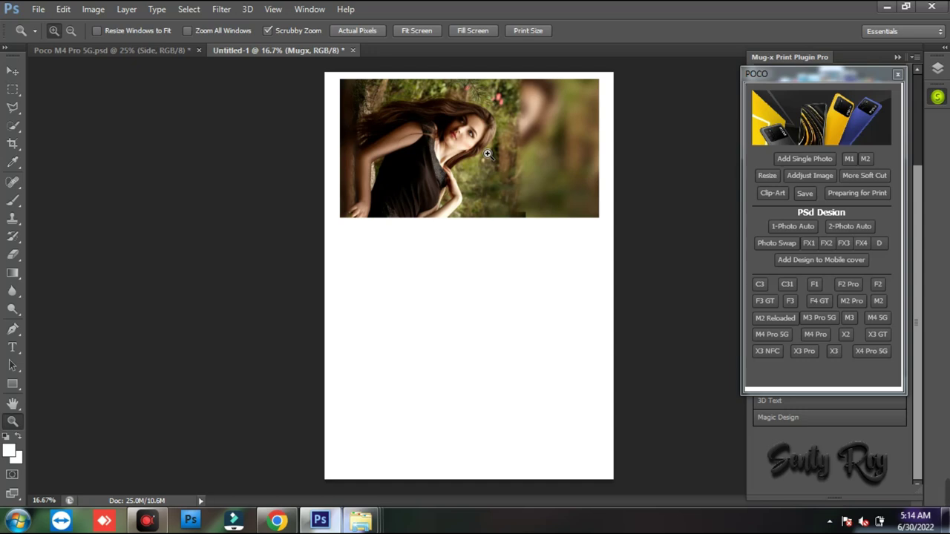
- Zoom into the print sheet and test the M1/M2 flip buttons, leaving the photo upside down
click(484, 152)
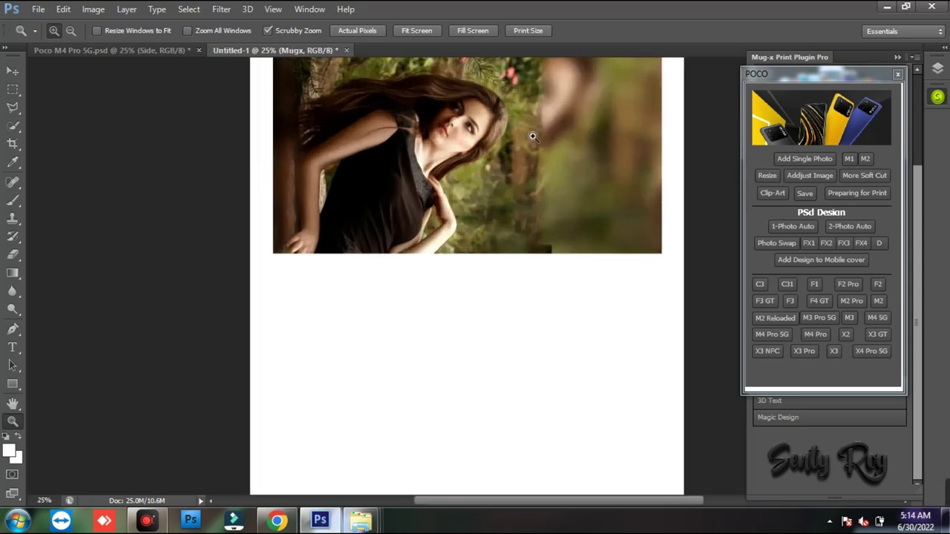
scroll(505, 157, up, 1)
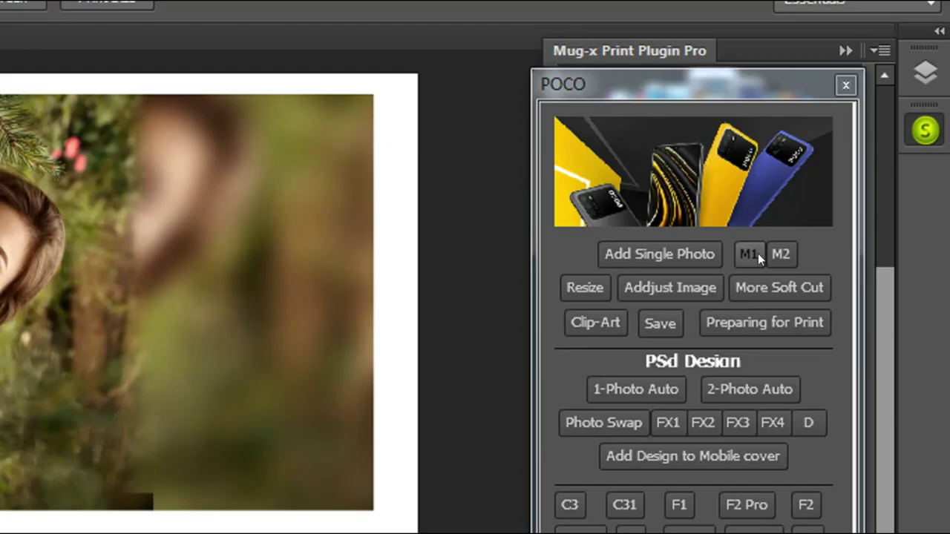
key(ctrl+d)
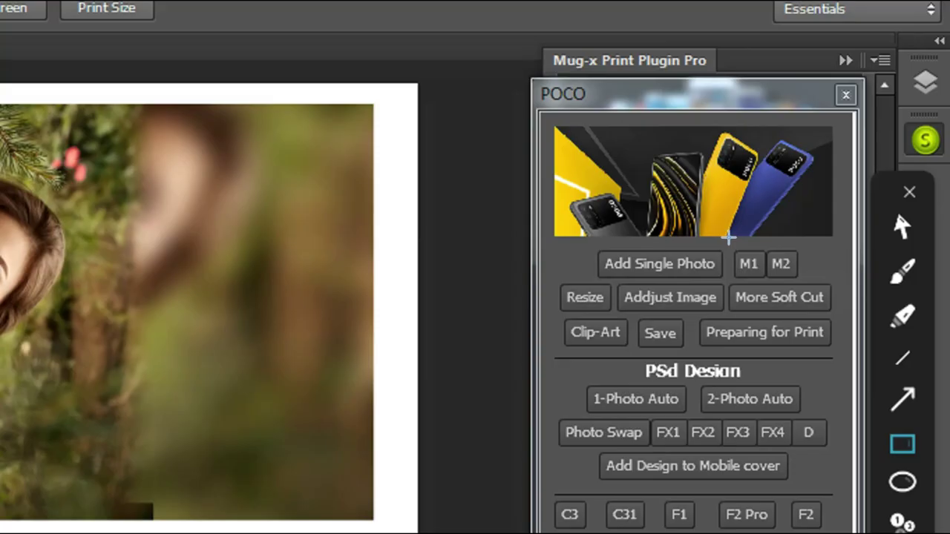
mouse_move(838, 149)
mouse_down()
mouse_move(852, 167)
mouse_move(874, 169)
mouse_up()
key(ctrl+d)
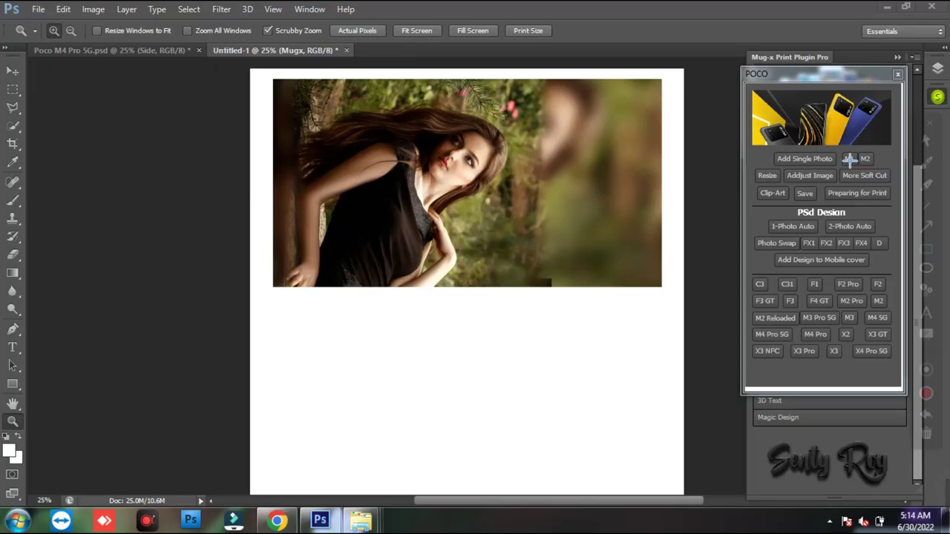
click(850, 159)
click(850, 159)
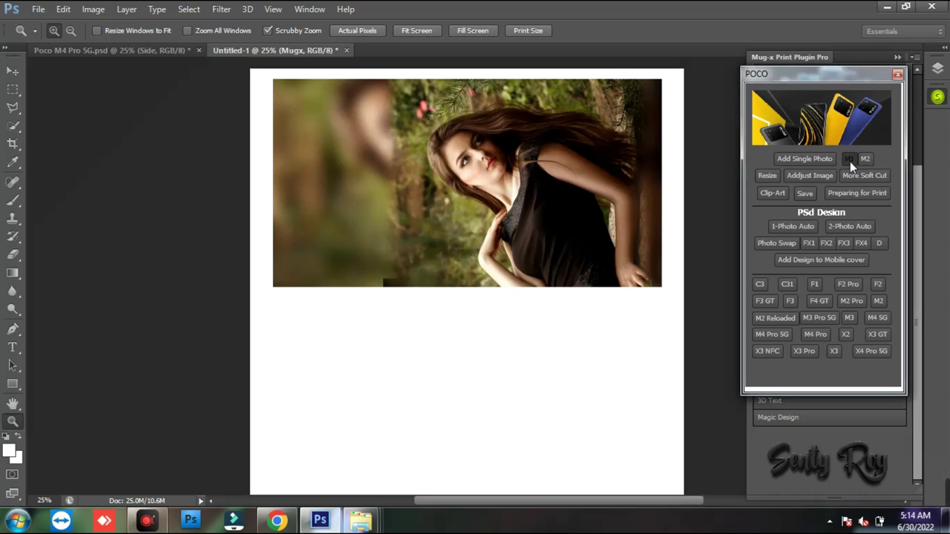
click(864, 159)
click(864, 159)
click(864, 160)
click(864, 160)
click(864, 159)
- Close Untitled-1 and Poco M4 Pro 5G.psd, declining to save either
click(345, 51)
click(533, 192)
click(198, 50)
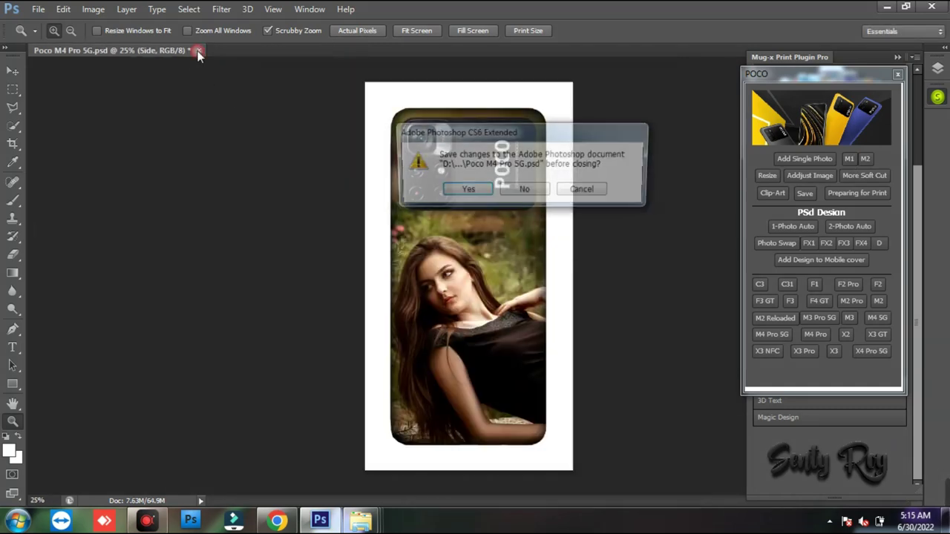
click(519, 189)
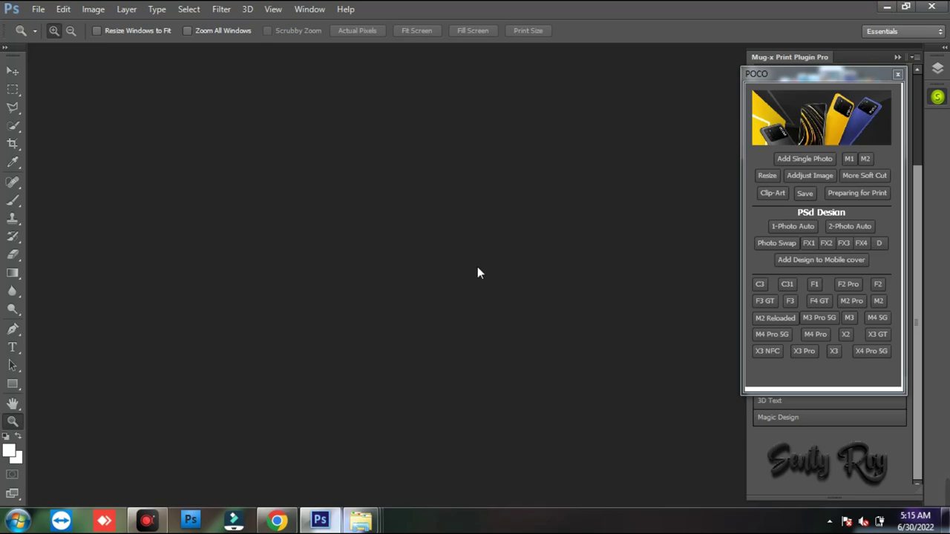
- Navigate the Sublimation Mug window into Save File psd+jpg > Mobile Psd + Jpg
mouse_move(361, 520)
click(541, 468)
click(682, 391)
click(452, 349)
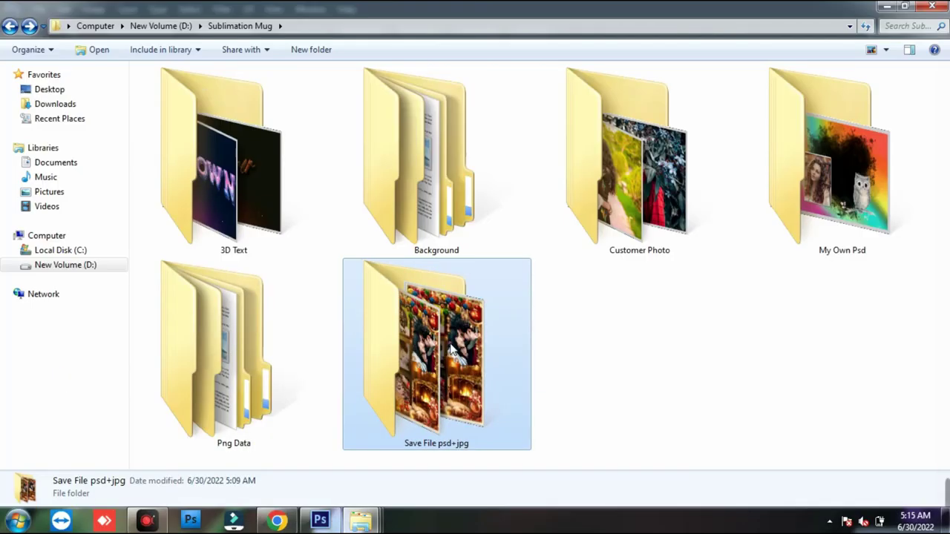
double_click(451, 349)
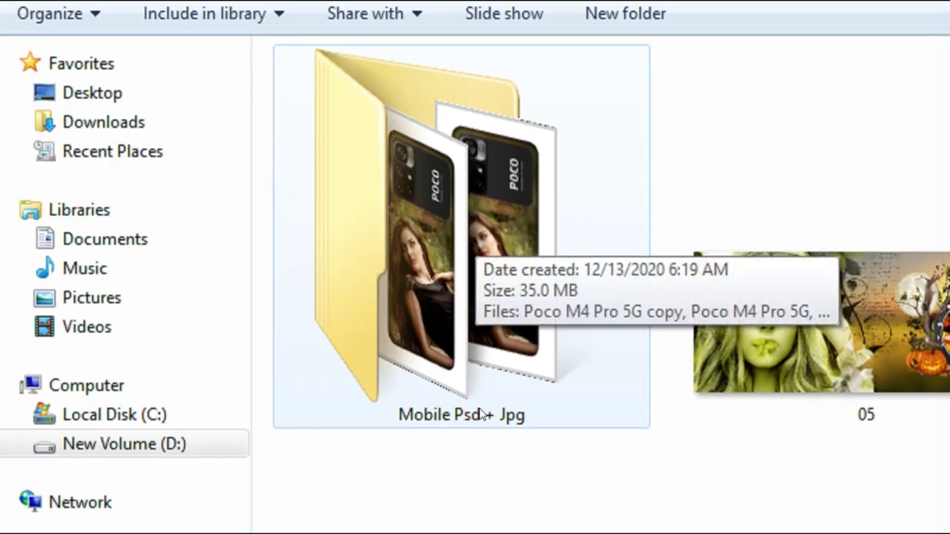
click(475, 275)
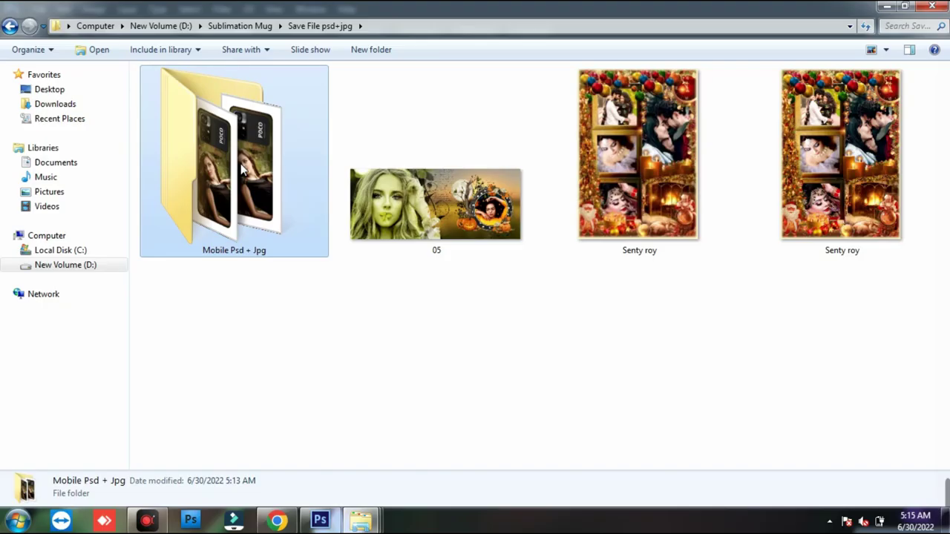
double_click(476, 277)
- Delete both Poco M4 Pro 5G images and minimize Explorer back to Photoshop
click(281, 154)
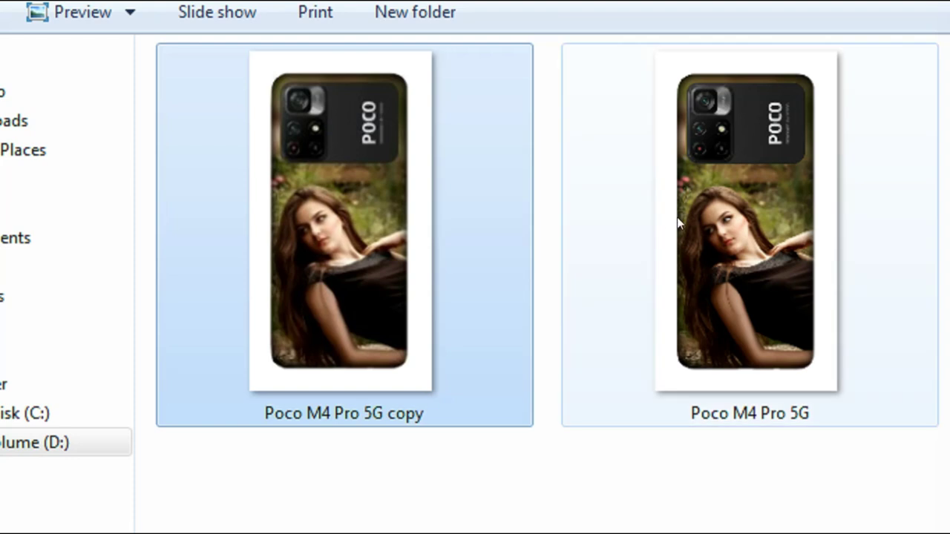
click(400, 154)
click(364, 225)
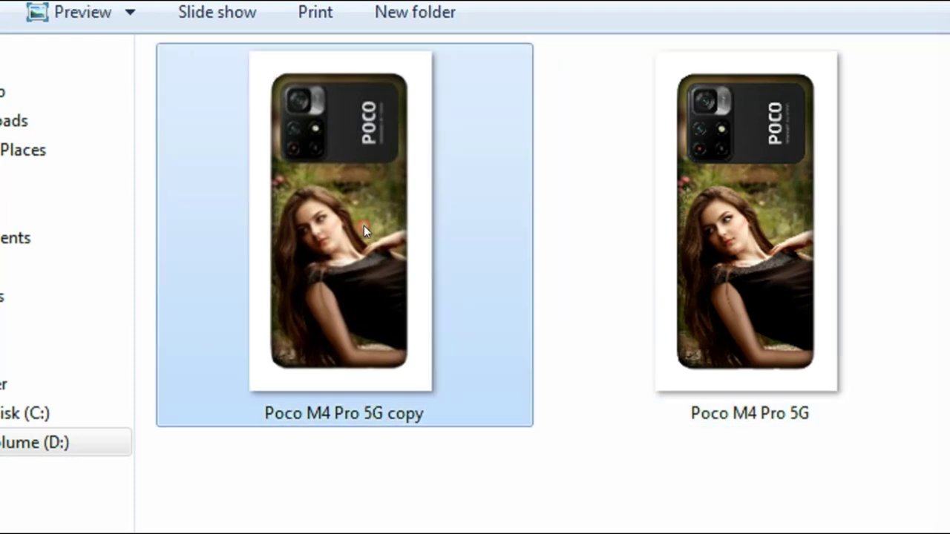
click(757, 236)
click(364, 230)
click(628, 254)
click(394, 250)
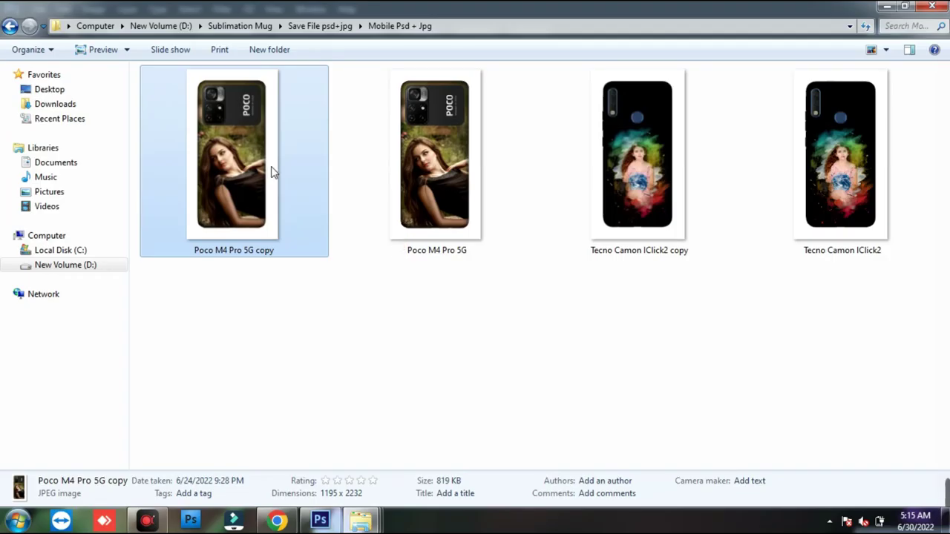
drag(443, 354, 204, 134)
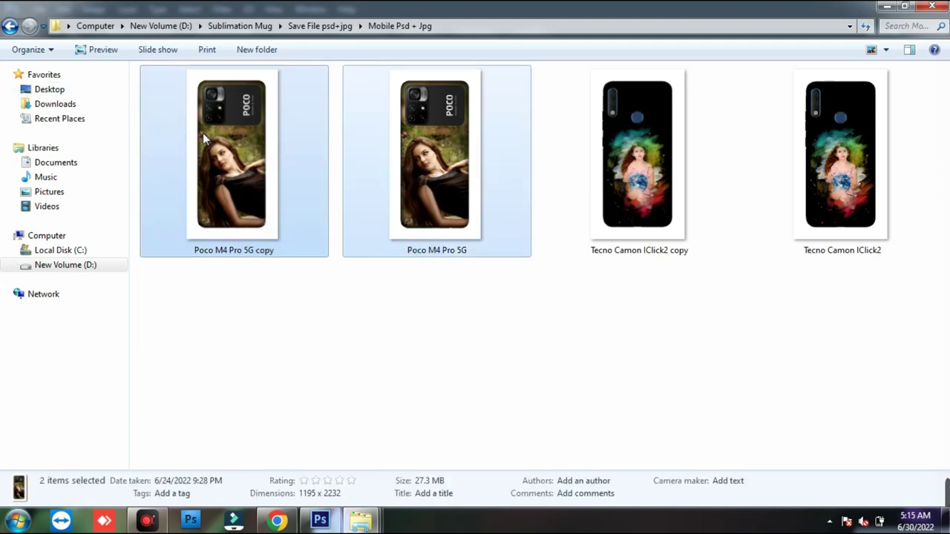
key(Delete)
key(Return)
click(886, 6)
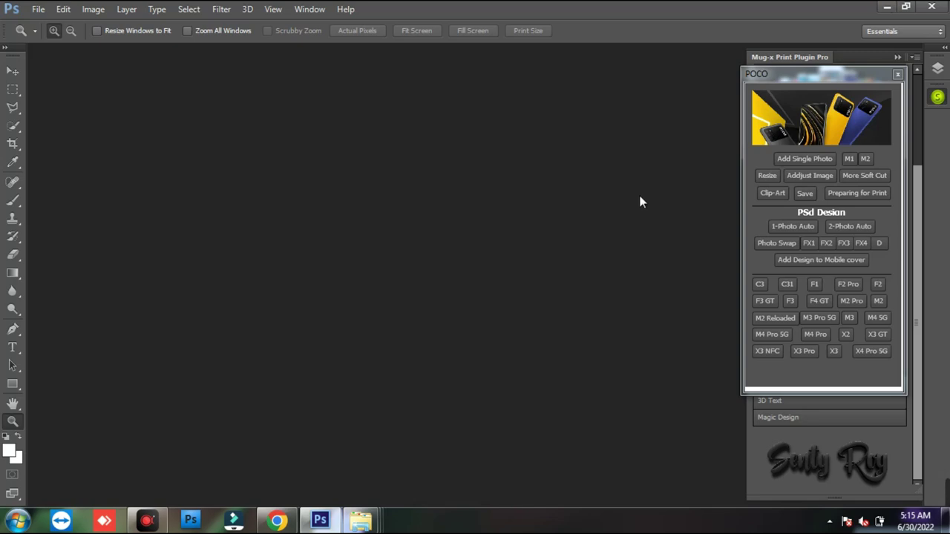
- Drag the POCO window leftward, then nudge it back right beside the Mug-x panel
drag(852, 77, 755, 101)
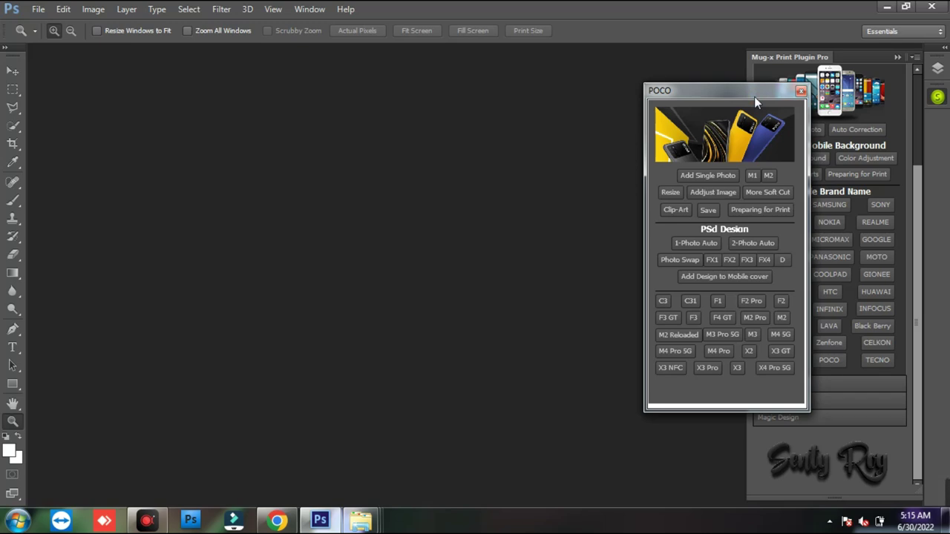
drag(730, 100, 741, 100)
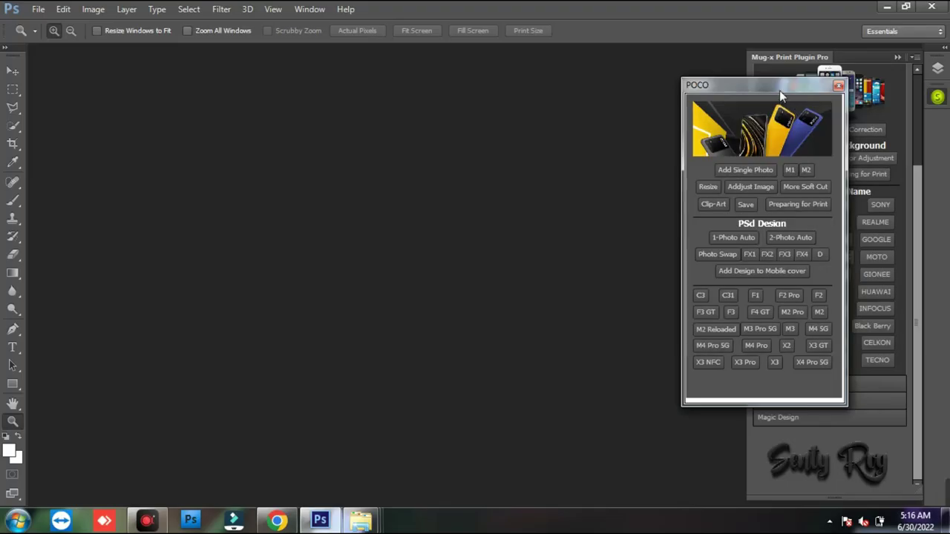
drag(779, 87, 818, 72)
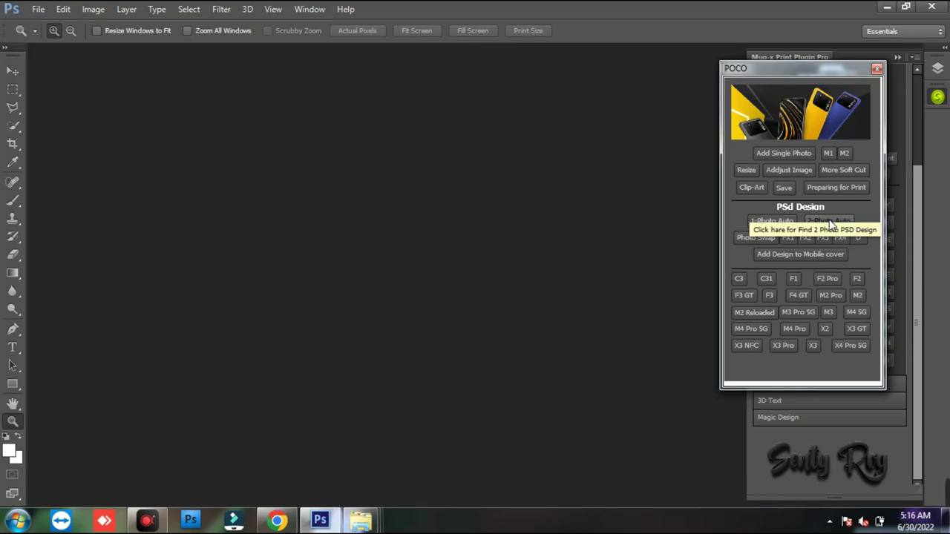
click(701, 247)
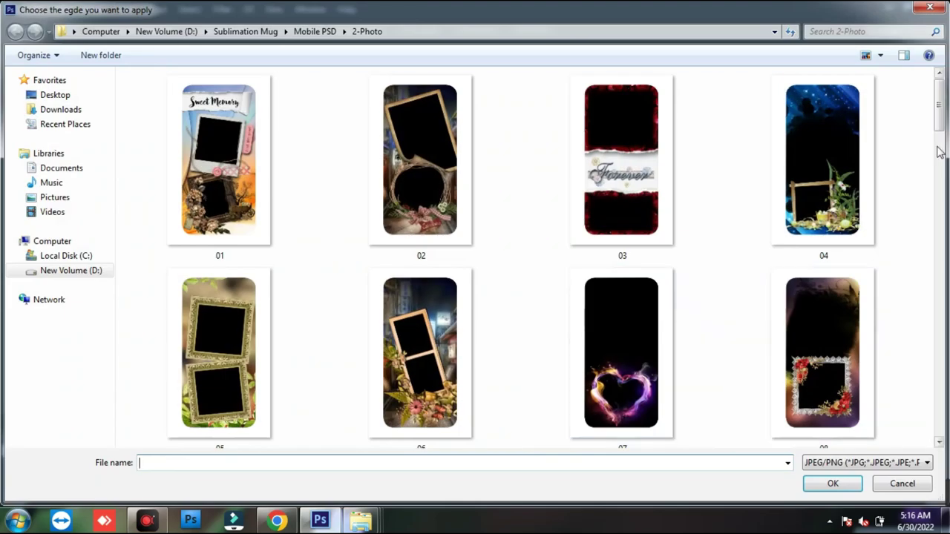
- Scroll the 2-Photo template list and open cover design 25
drag(939, 111, 931, 115)
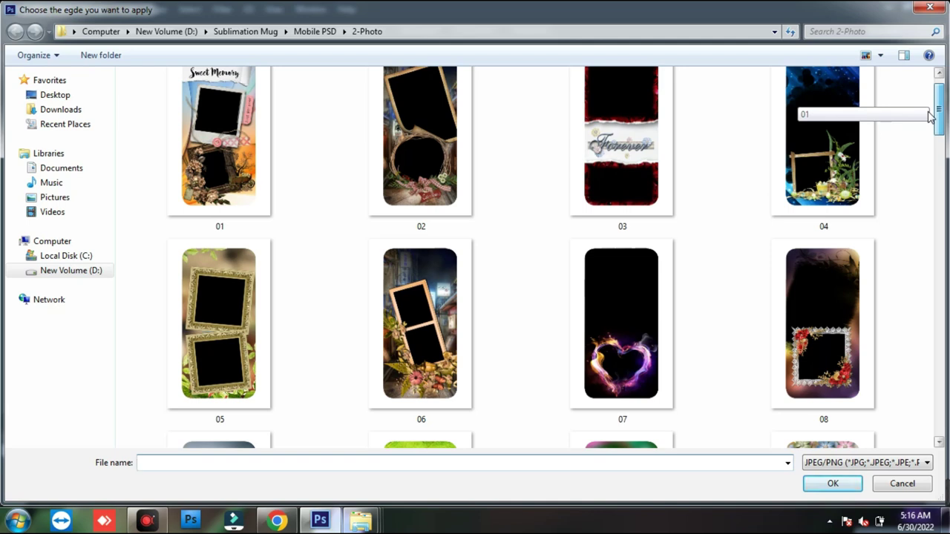
drag(929, 117, 937, 169)
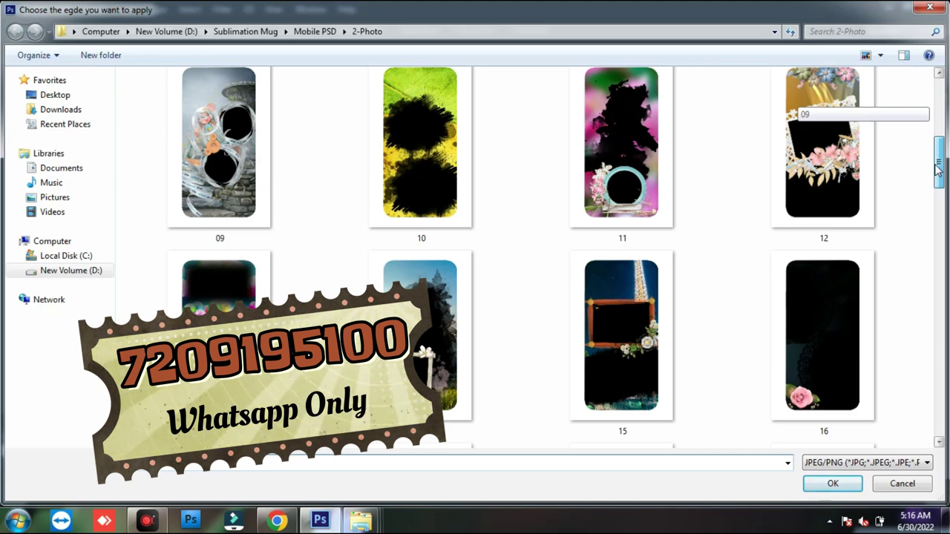
drag(936, 169, 939, 250)
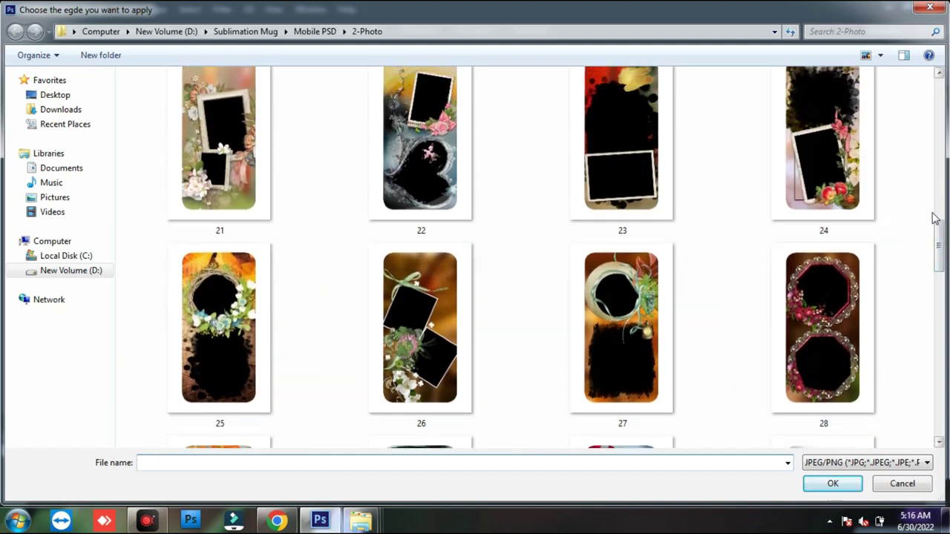
double_click(219, 326)
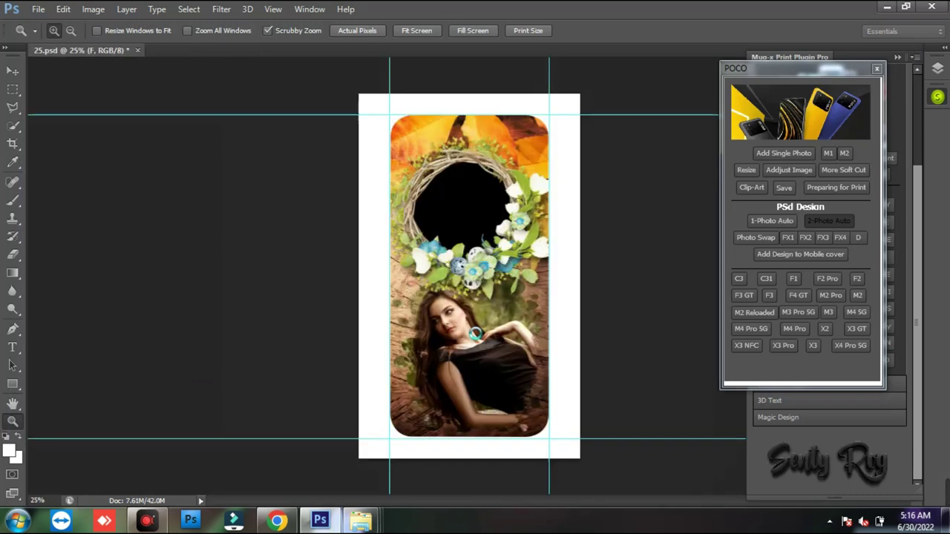
- Shift the bicycle photo left and the woman's photo right in 25.psd, then fit it on screen
key(v)
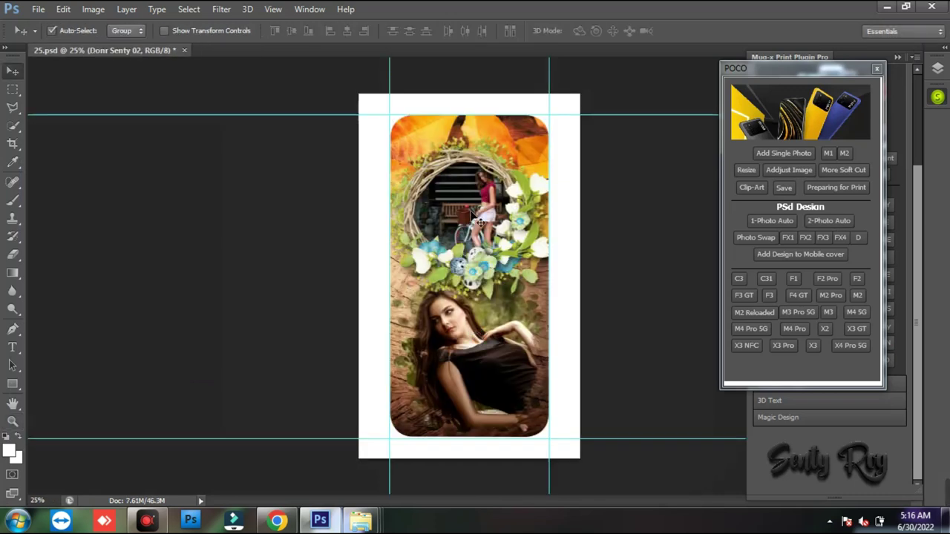
drag(476, 225, 461, 218)
drag(490, 371, 496, 371)
key(z)
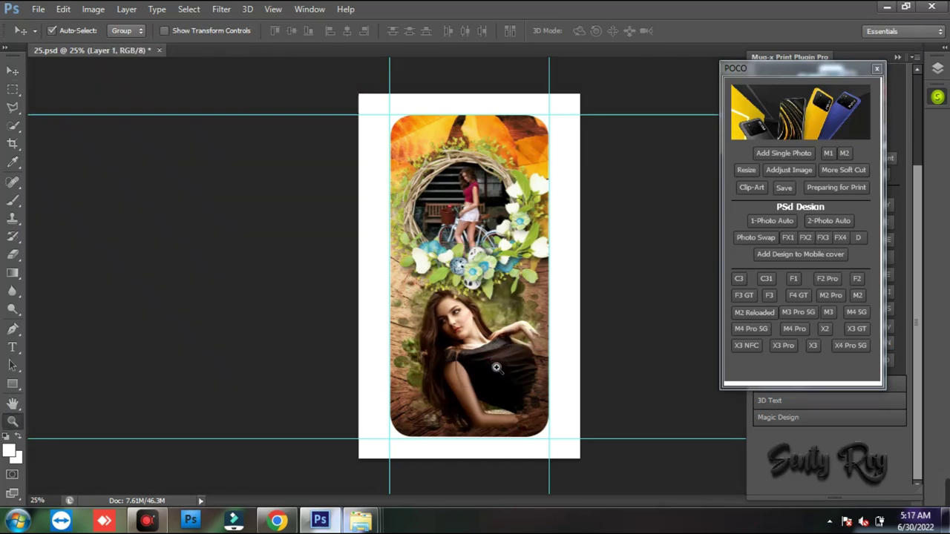
click(475, 167)
scroll(525, 247, down, 5)
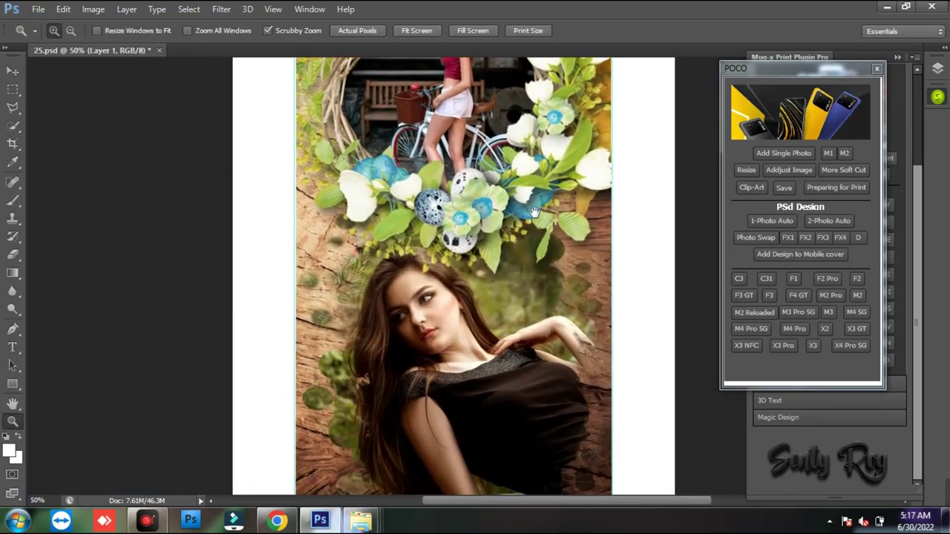
scroll(553, 360, up, 3)
scroll(552, 360, up, 1)
right_click(514, 273)
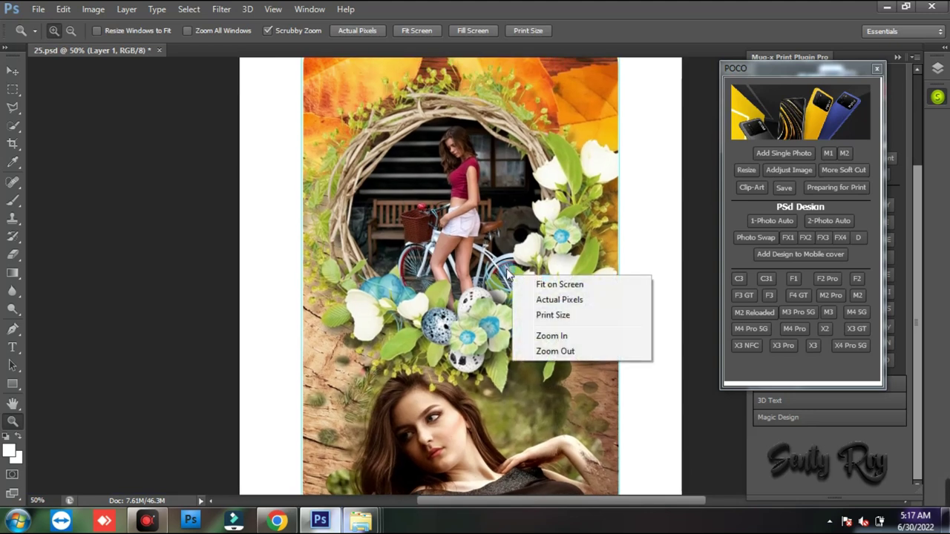
click(524, 280)
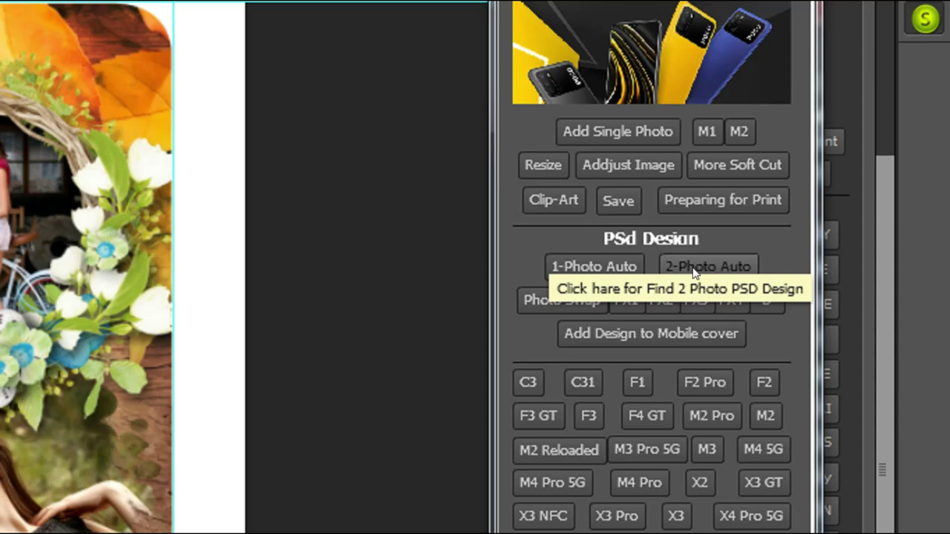
- Open the Poco F4 GT cover template from the POCO model list
drag(795, 207, 844, 228)
drag(724, 266, 775, 287)
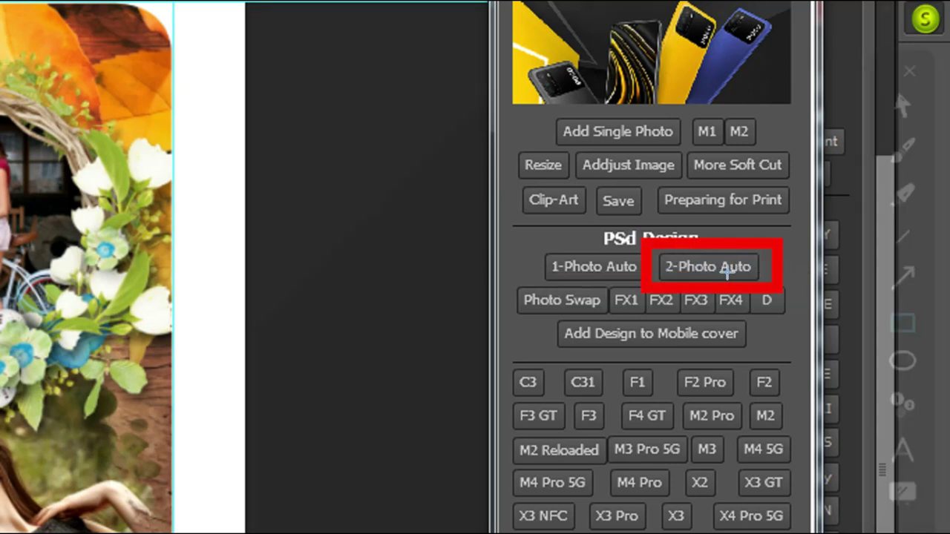
key(Escape)
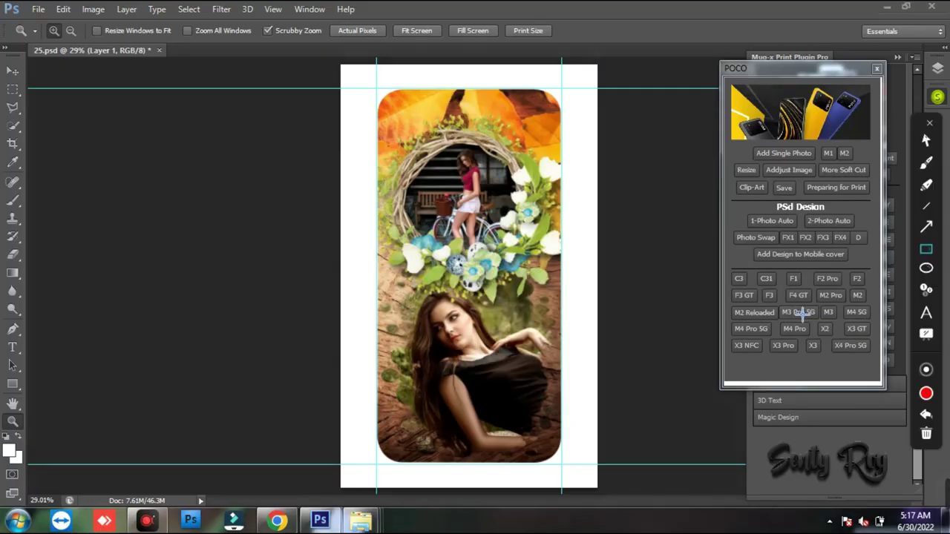
key(Escape)
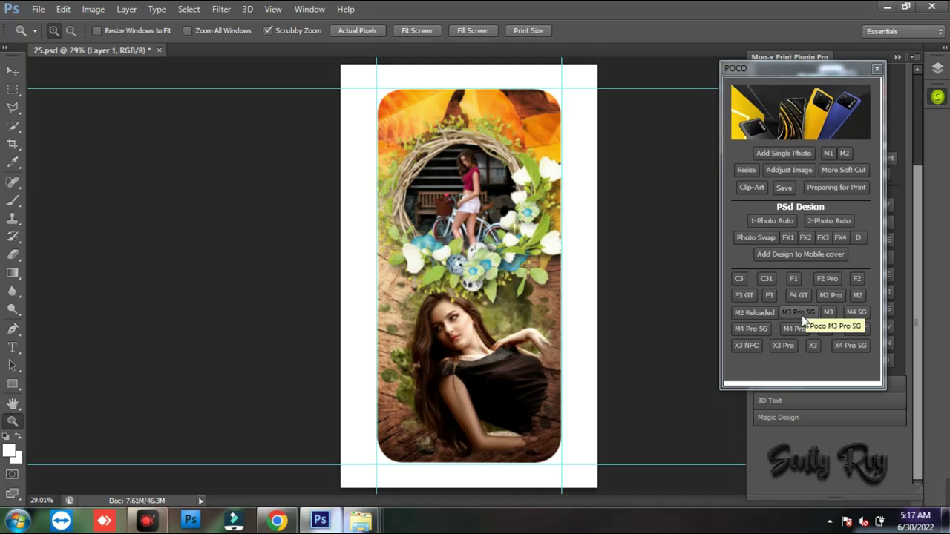
click(799, 295)
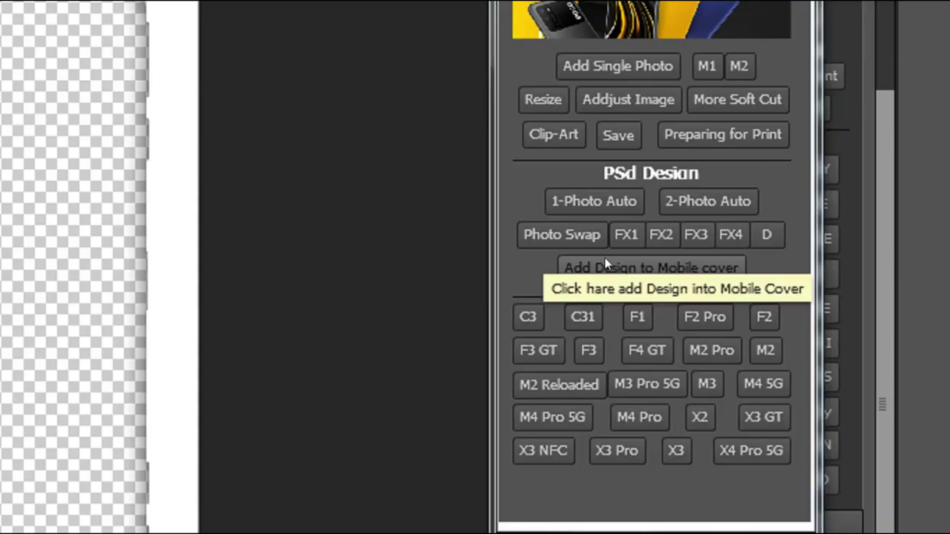
- Add the 25 design to the F4 GT cover, nudge it left, and scale it to 94.29%
drag(542, 242, 746, 277)
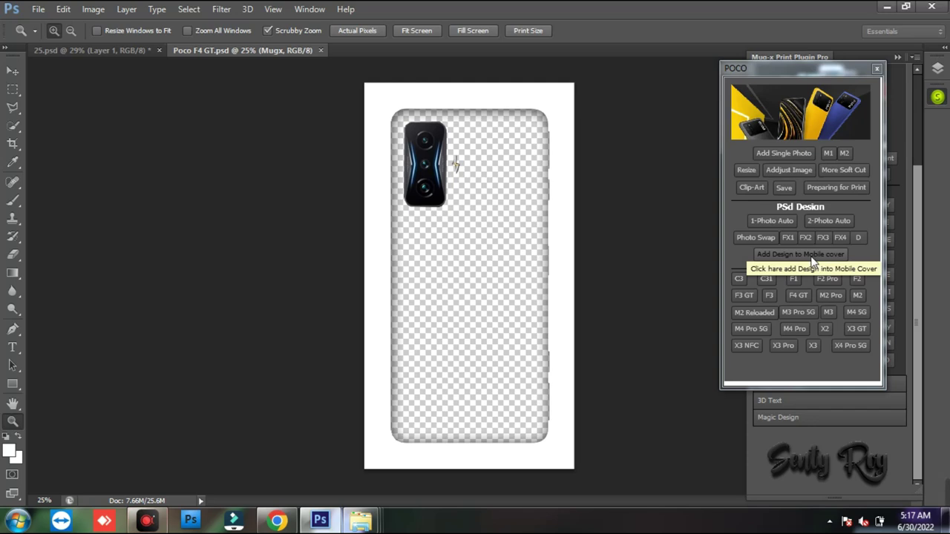
click(668, 270)
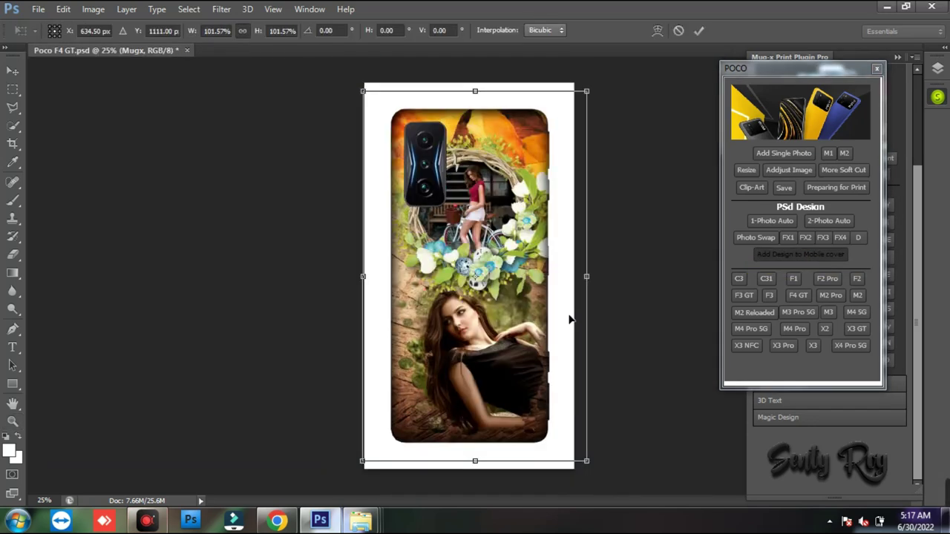
drag(533, 321, 528, 323)
drag(582, 461, 568, 448)
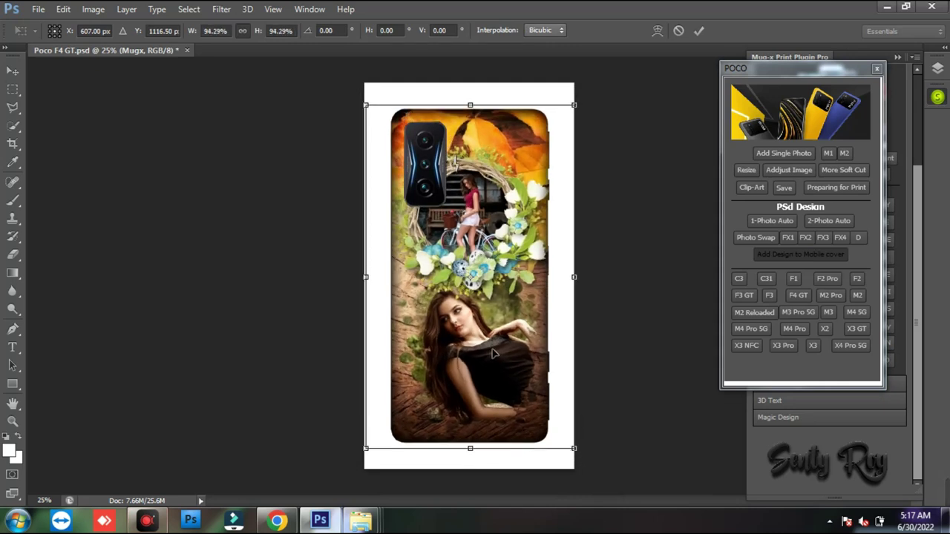
key(Return)
key(z)
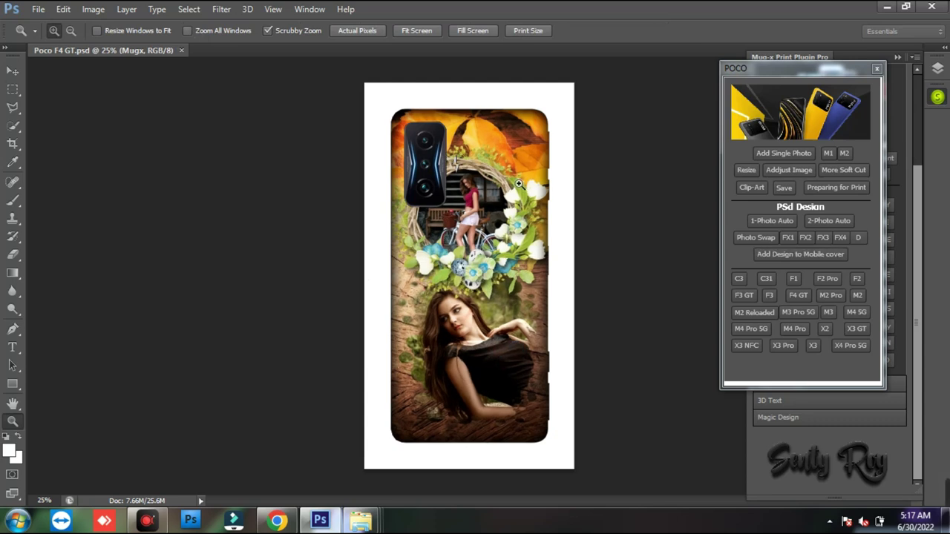
- Lay the F4 GT cover out on a print sheet and try the M2 flip
key(v)
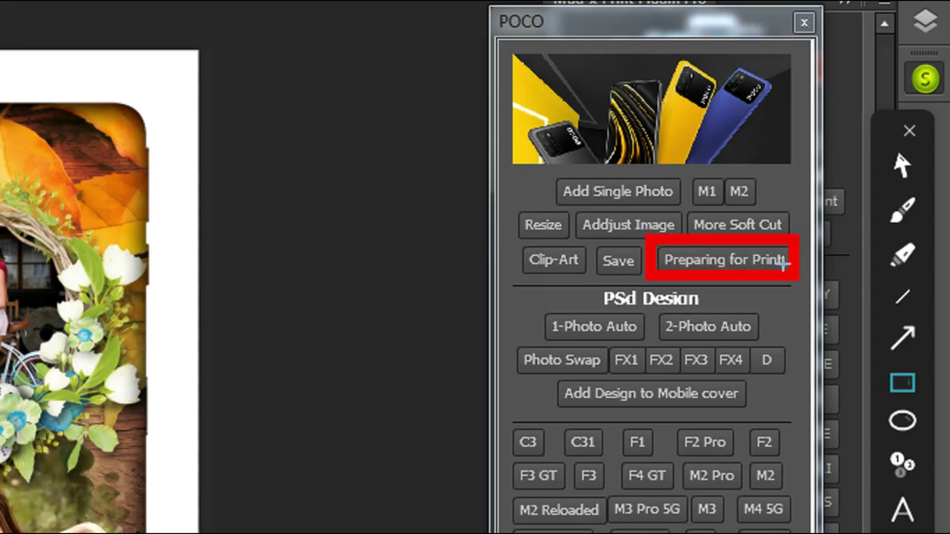
click(758, 267)
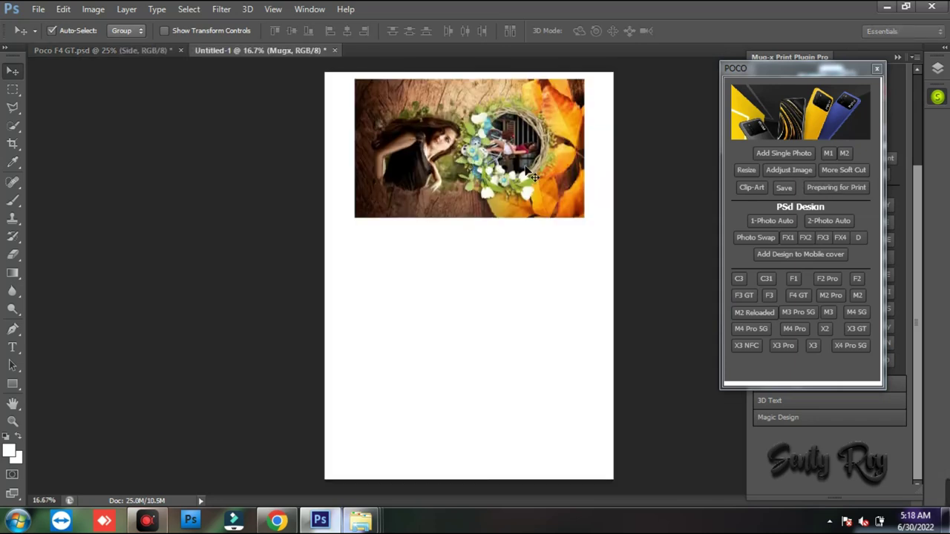
click(831, 155)
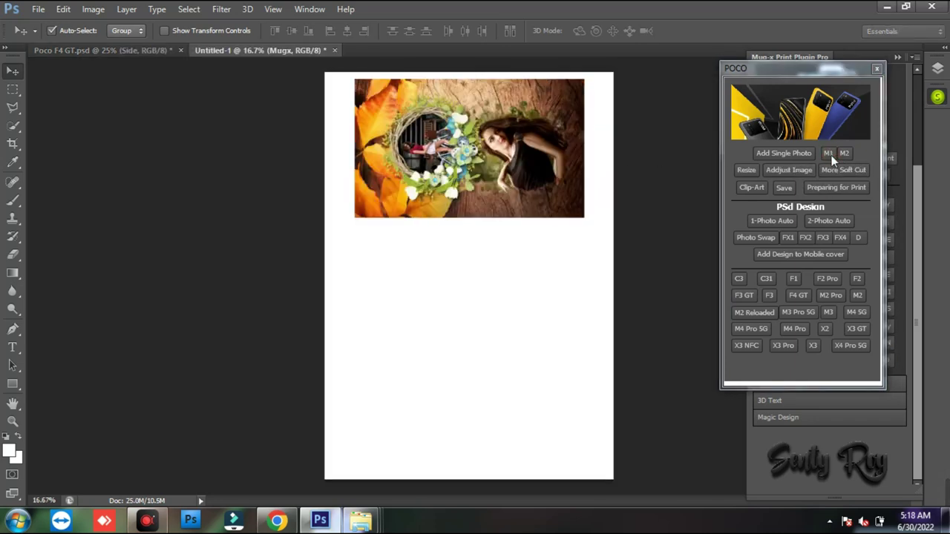
click(831, 156)
click(843, 154)
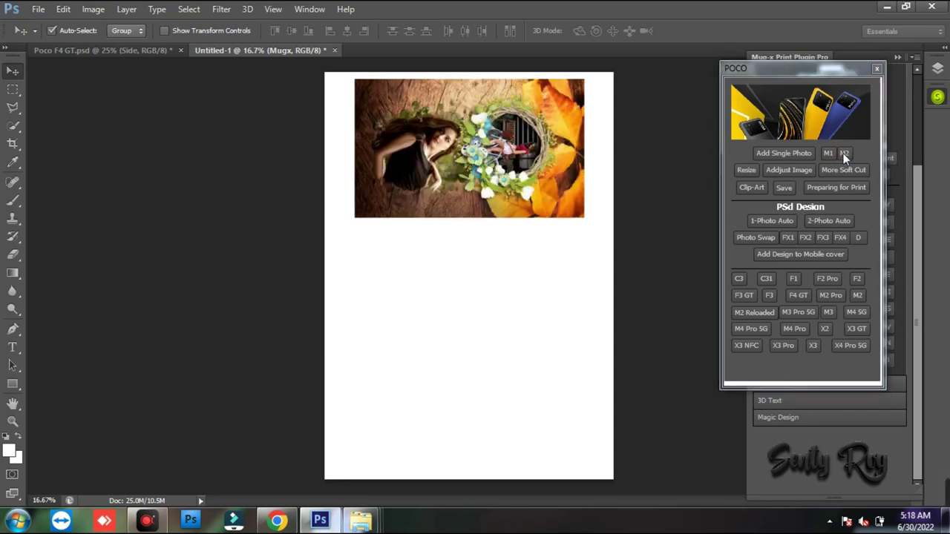
- Close Untitled-1 and Poco F4 GT.psd without saving either
click(335, 50)
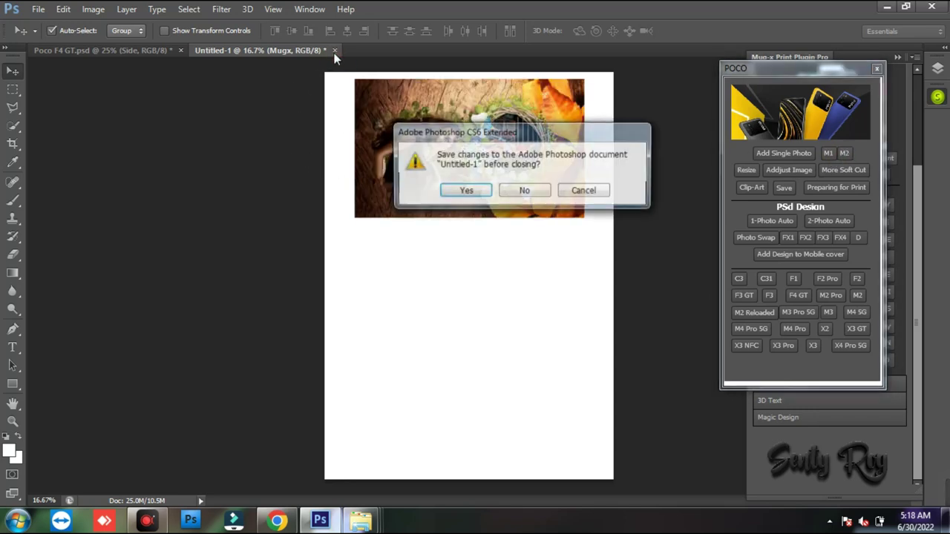
click(523, 193)
click(180, 50)
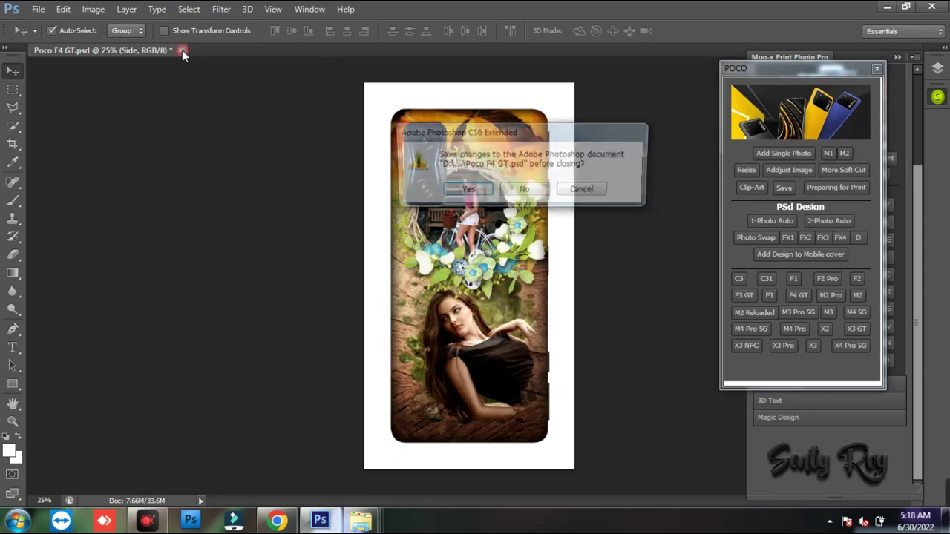
click(519, 190)
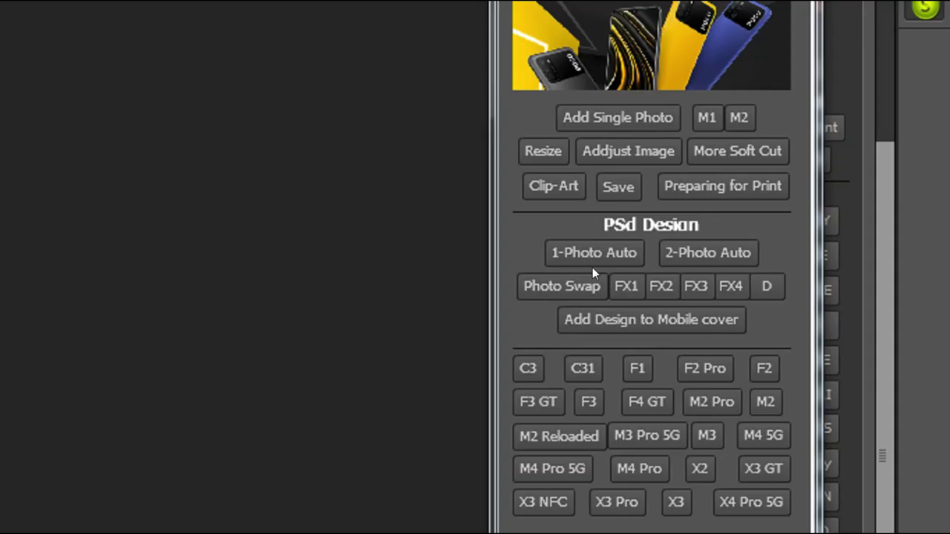
- Build heart design 02 with 1-Photo Auto and nudge the woman's photo into the heart
key(ctrl+alt+g)
drag(739, 209, 804, 230)
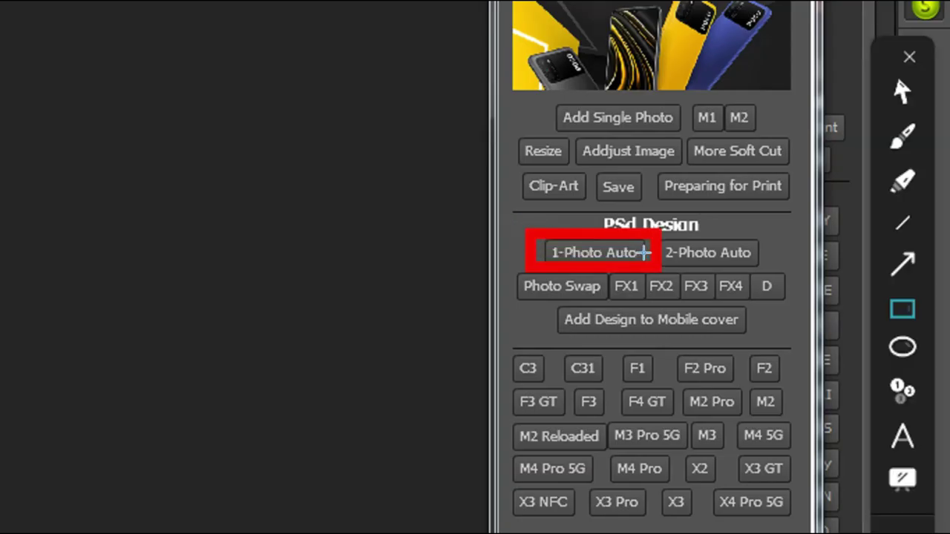
key(Escape)
click(615, 255)
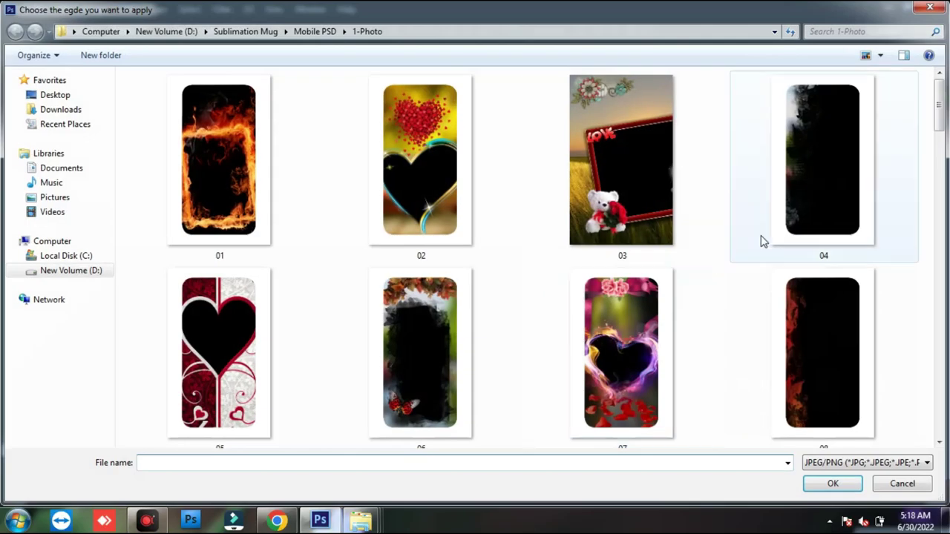
drag(939, 104, 938, 108)
double_click(417, 171)
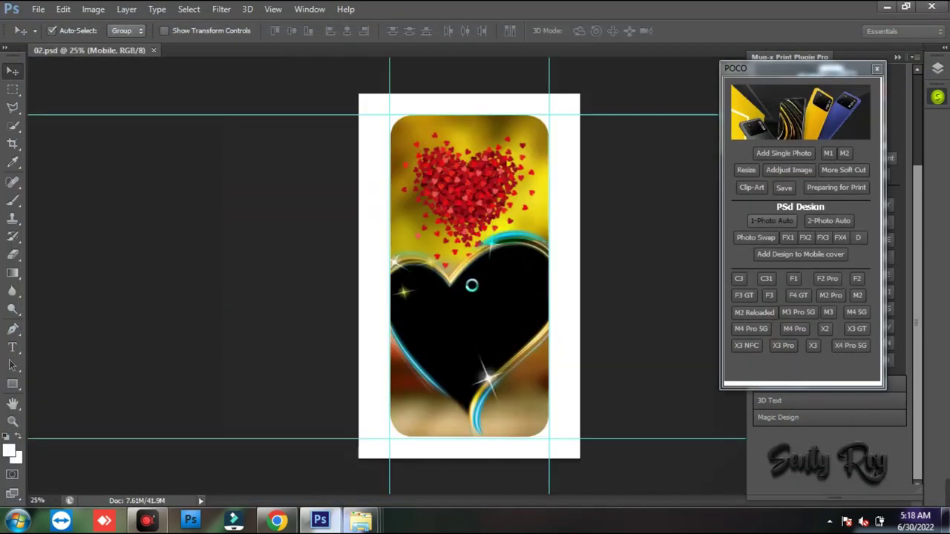
drag(499, 325, 486, 323)
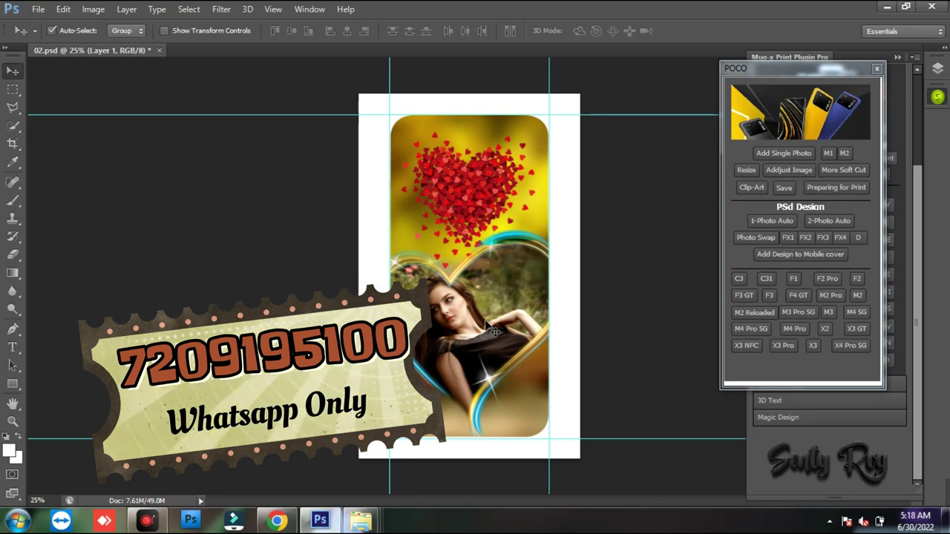
drag(494, 331, 480, 319)
- Add the heart design to the Poco X4 Pro 5G cover at about 96% and close the POCO panel
click(850, 345)
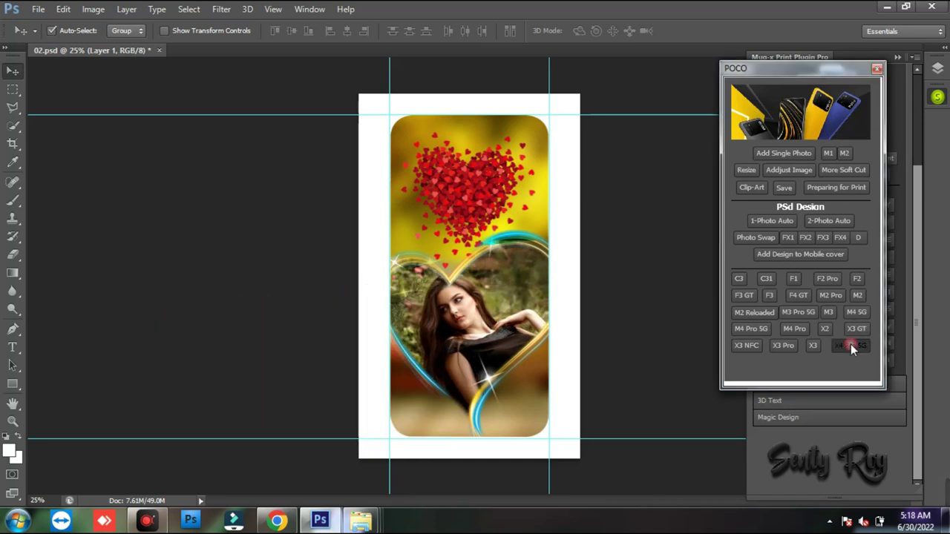
click(778, 258)
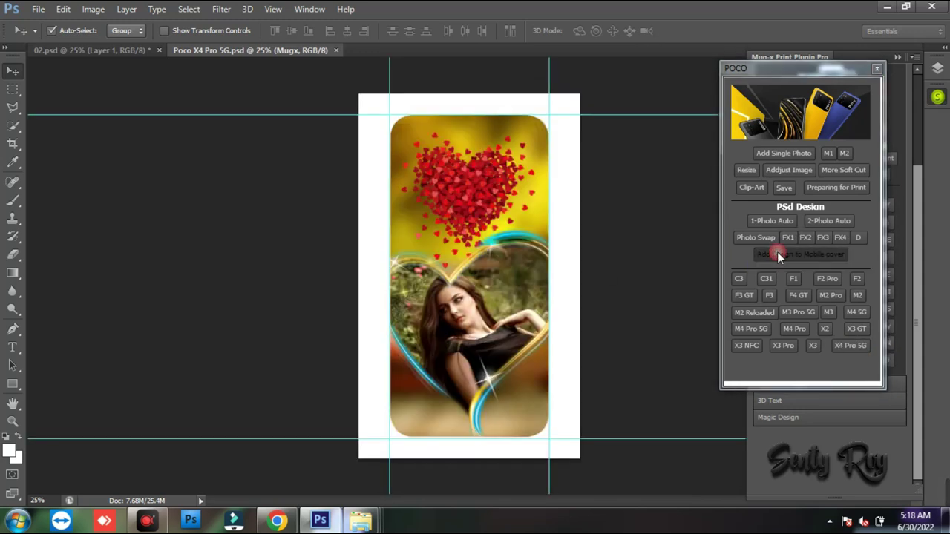
drag(587, 91, 569, 112)
drag(373, 455, 367, 452)
key(Return)
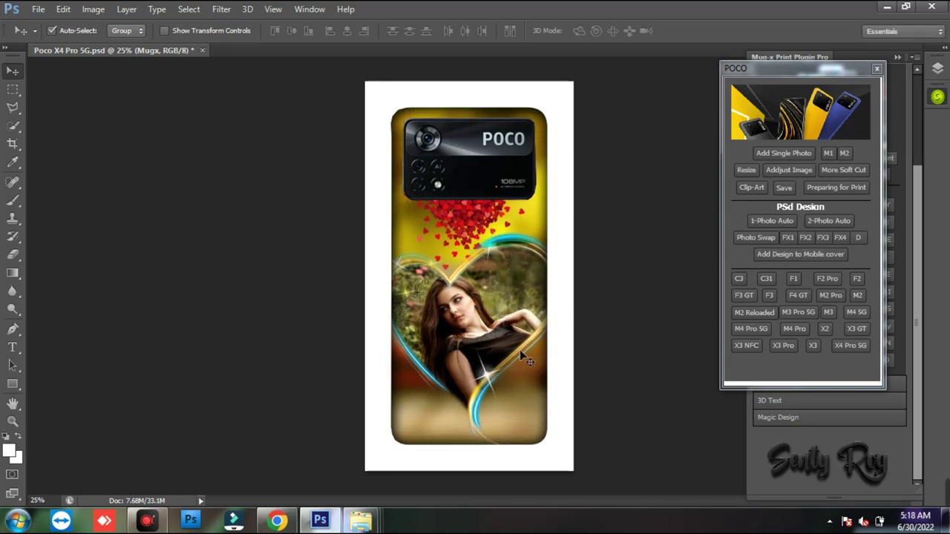
drag(837, 69, 668, 103)
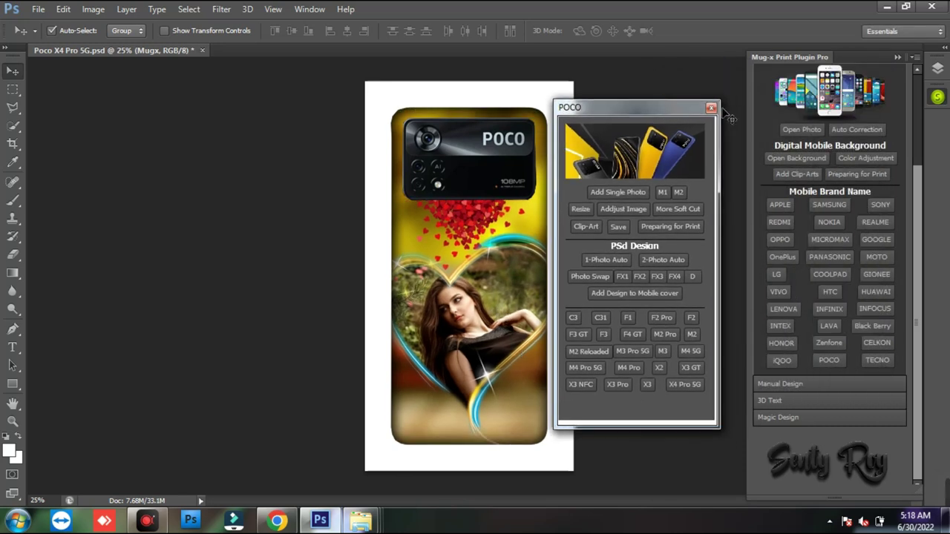
click(714, 101)
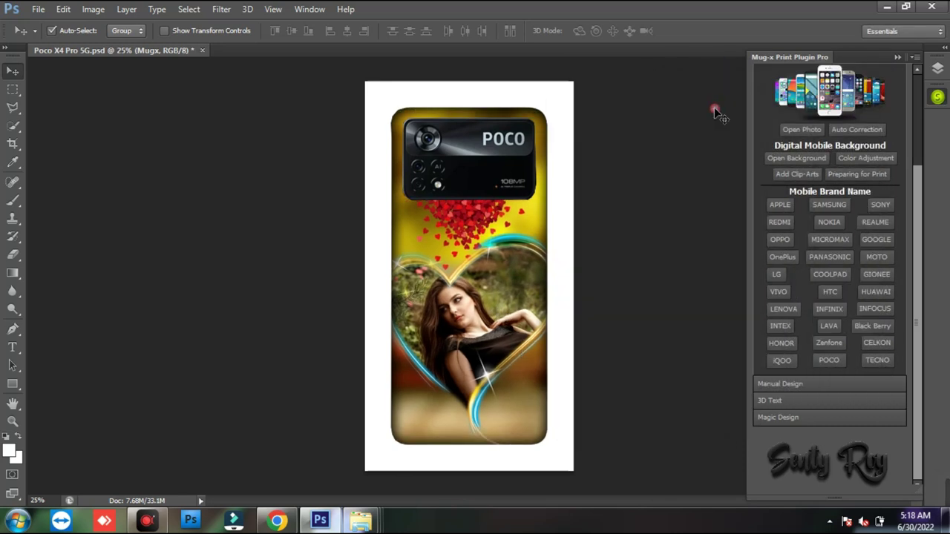
- Open the Paint 3D text style, Mug-x Print Plugin (28), from the 3D Text styles
click(783, 400)
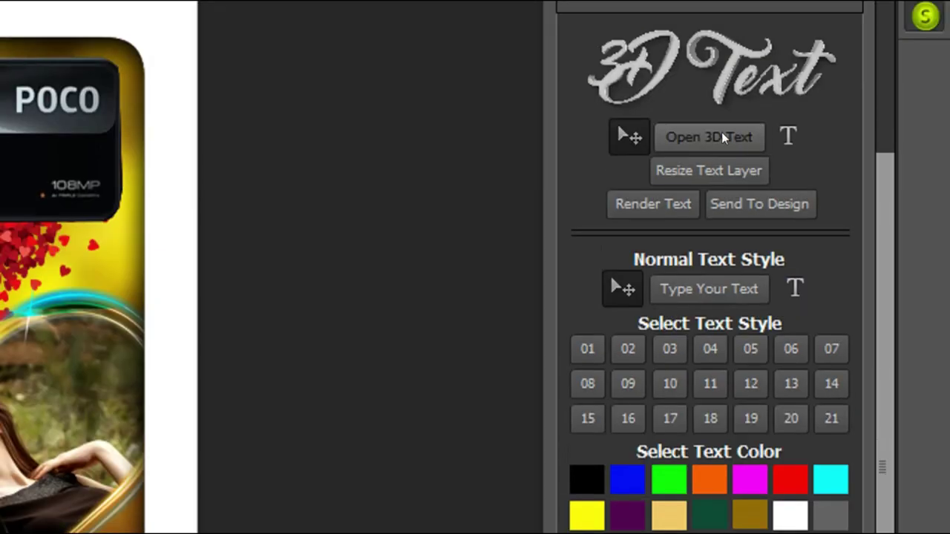
click(825, 156)
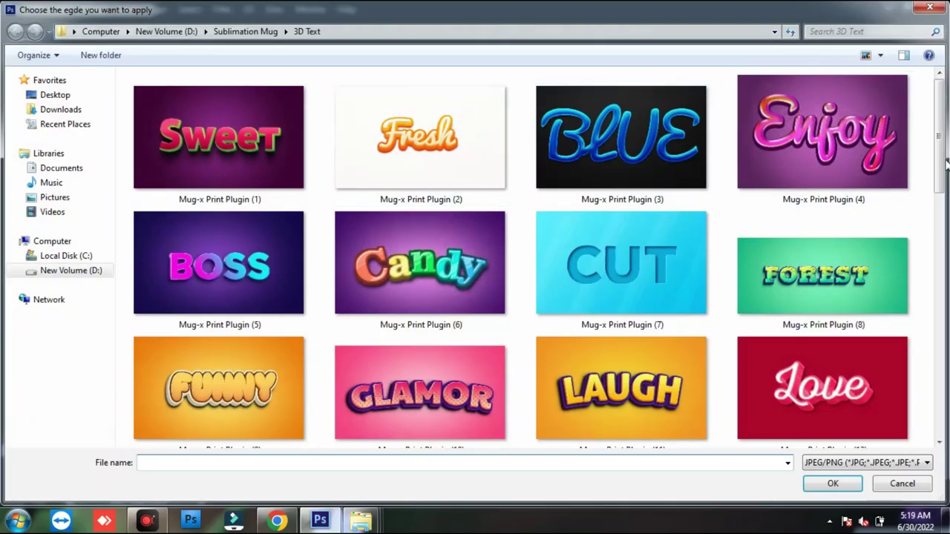
scroll(942, 255, down, 5)
drag(942, 255, 943, 359)
double_click(840, 207)
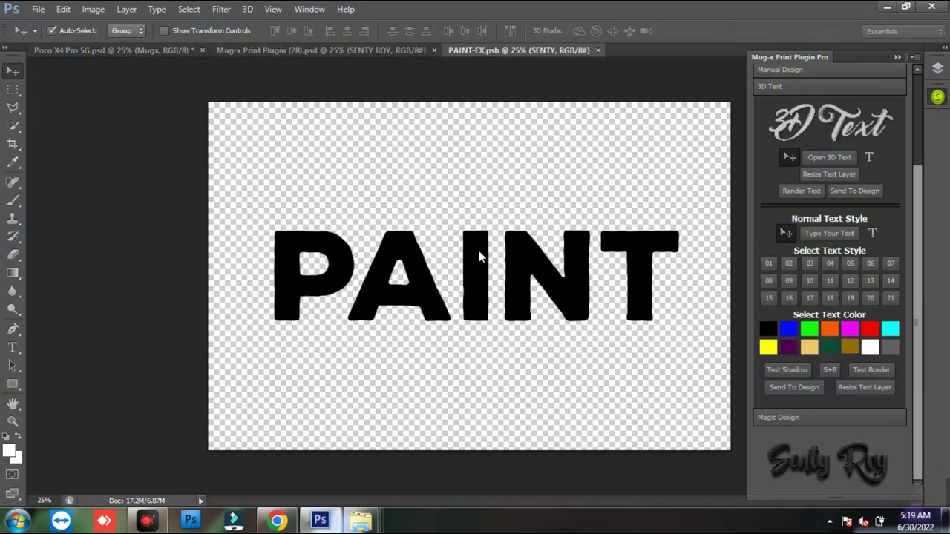
- Replace the word PAINT with MUGX and commit the text
key(t)
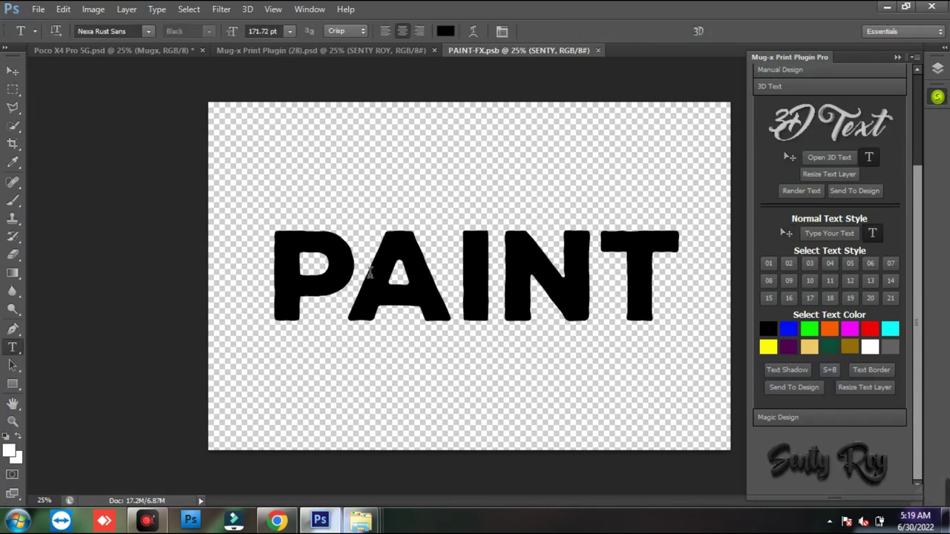
drag(272, 271, 673, 281)
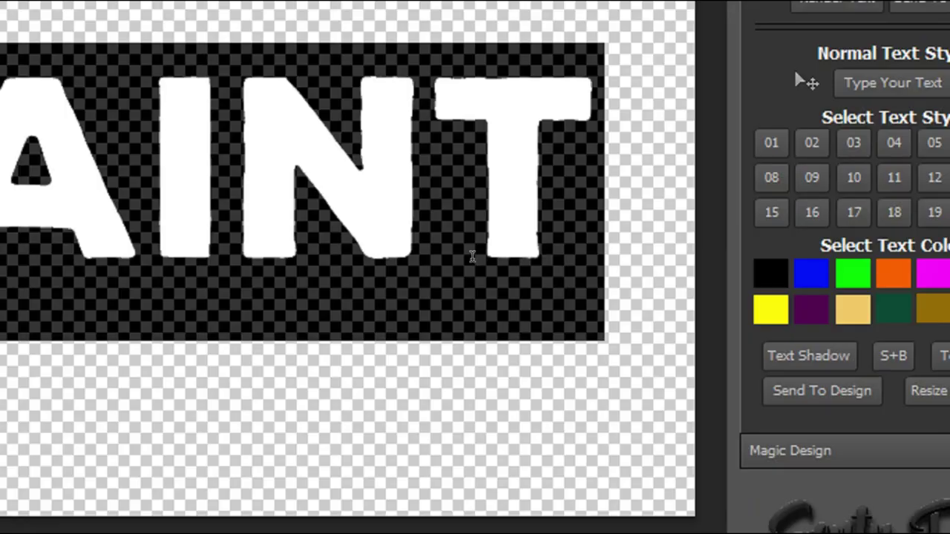
text(MUGX)
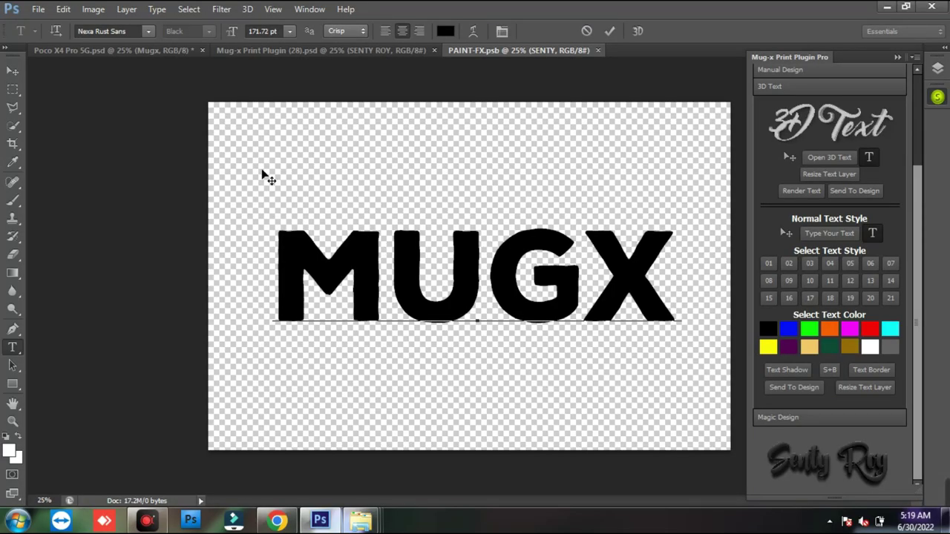
key(ctrl+Return)
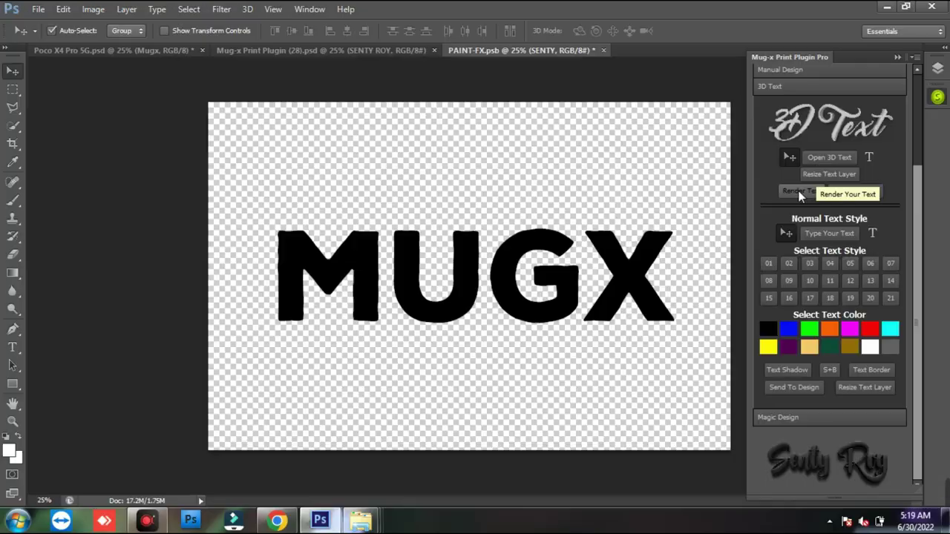
- Run Render Text to build MUGX as colourful paint-textured 3D letters
click(647, 295)
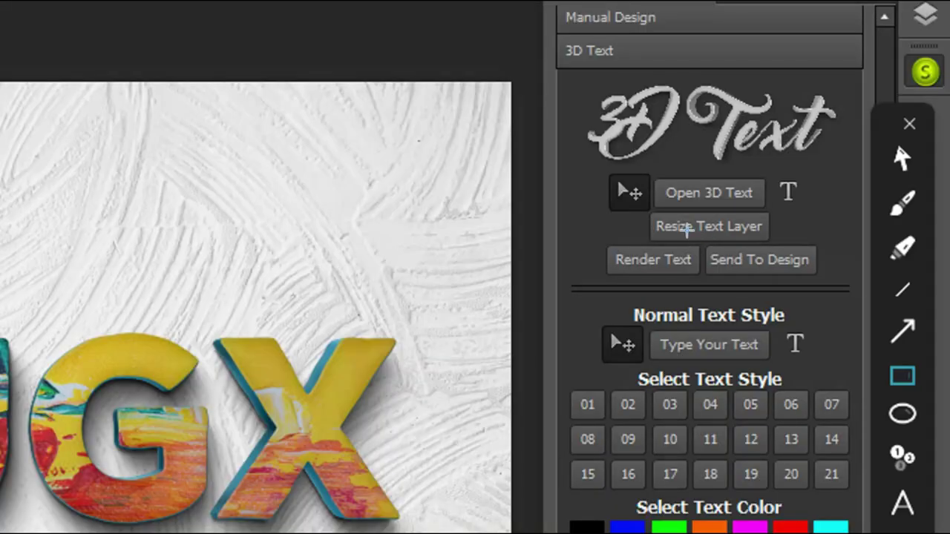
drag(819, 180, 882, 198)
key(Escape)
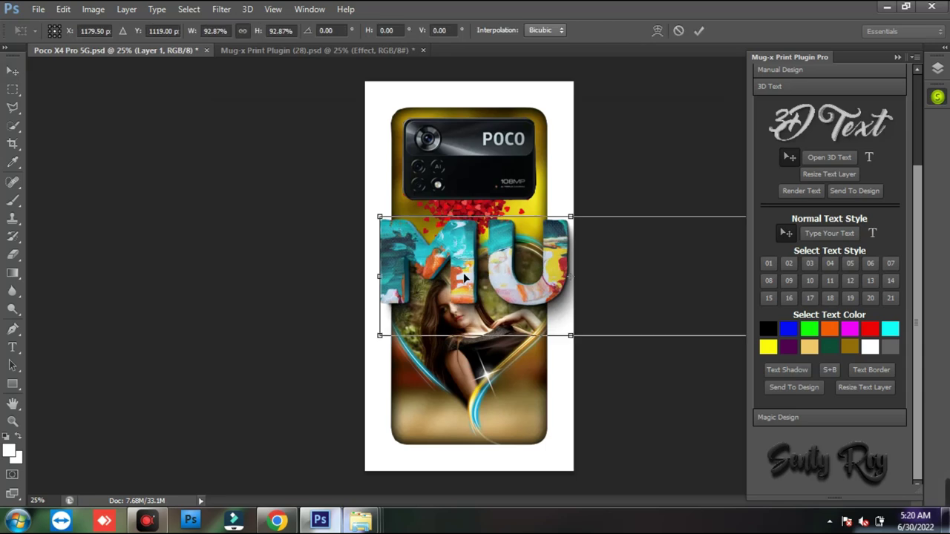
- Scale the MUGX text to about 31.6% and place it along the cover's bottom edge
drag(379, 216, 509, 235)
drag(526, 277, 451, 426)
key(Return)
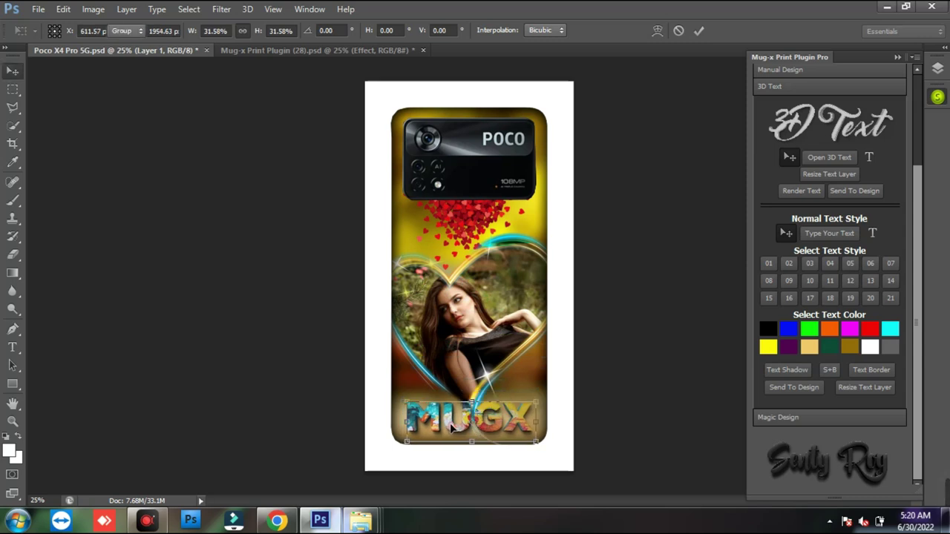
- Zoom in on the MUGX text, then fit the whole phone case on screen
key(z)
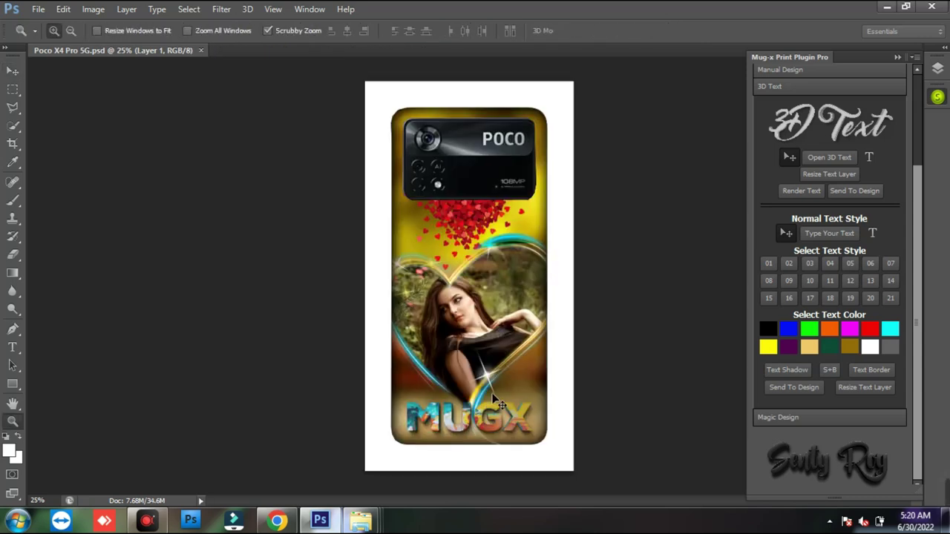
click(481, 412)
drag(495, 421, 452, 340)
right_click(453, 337)
click(493, 348)
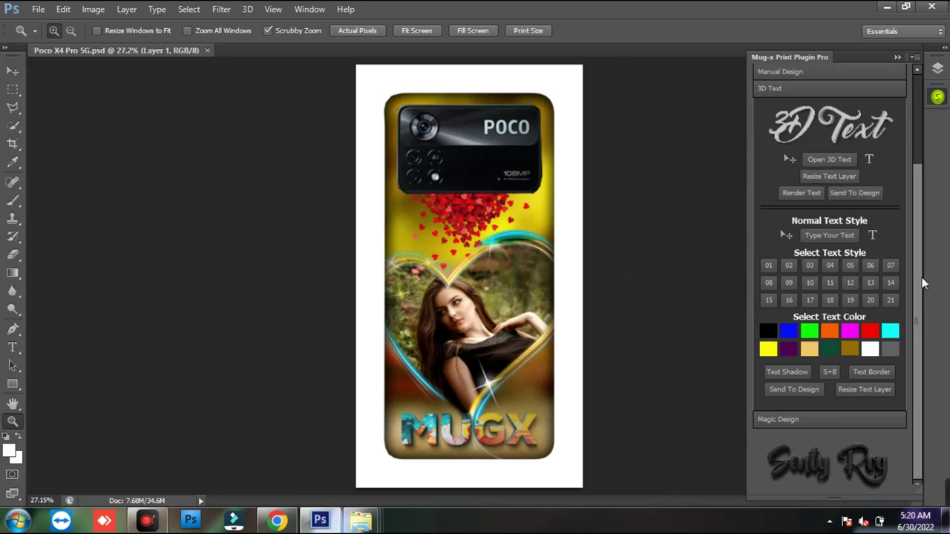
scroll(911, 226, up, 2)
click(809, 89)
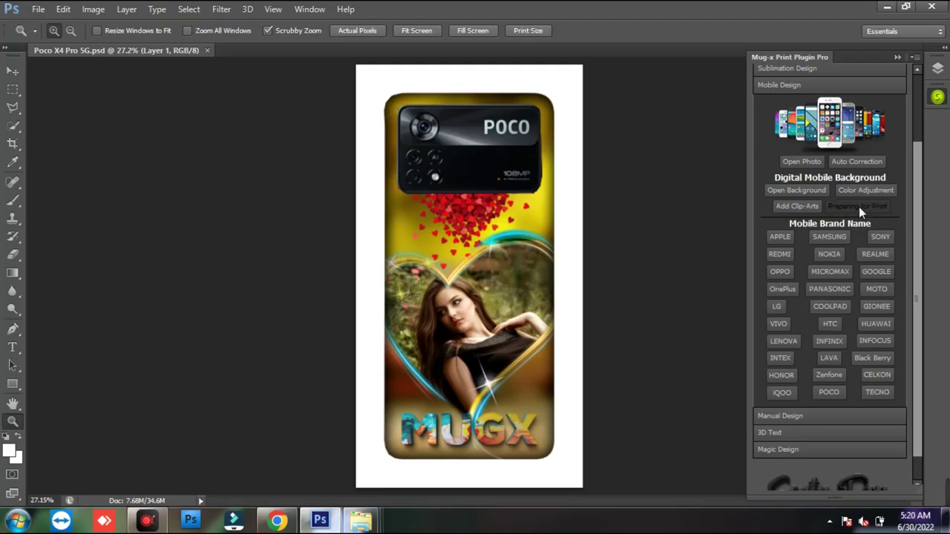
- Lay the POCO cover design out on an A4 print sheet
click(767, 274)
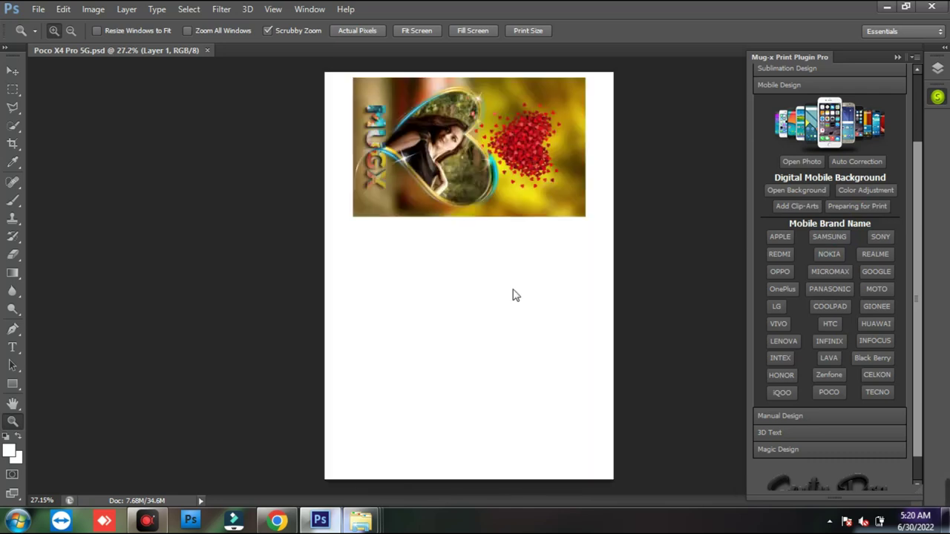
click(443, 147)
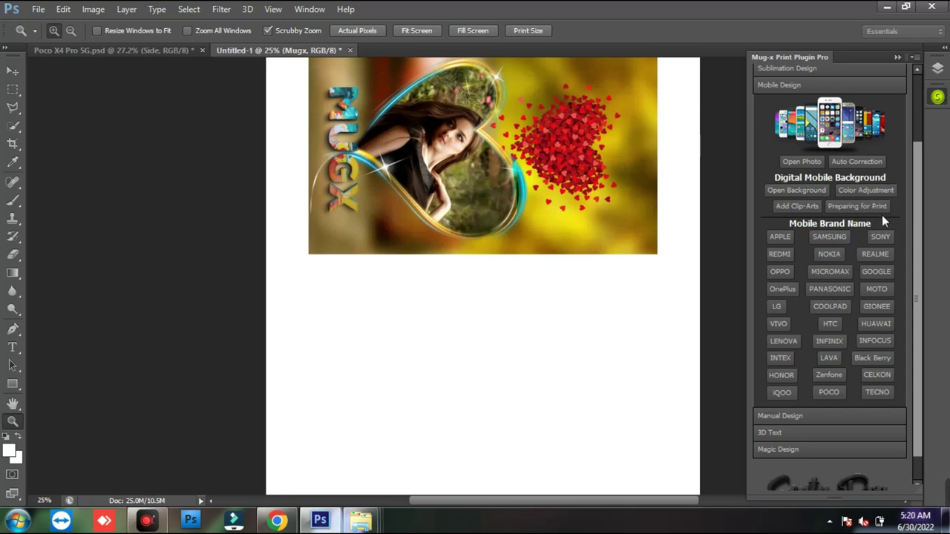
scroll(913, 252, down, 2)
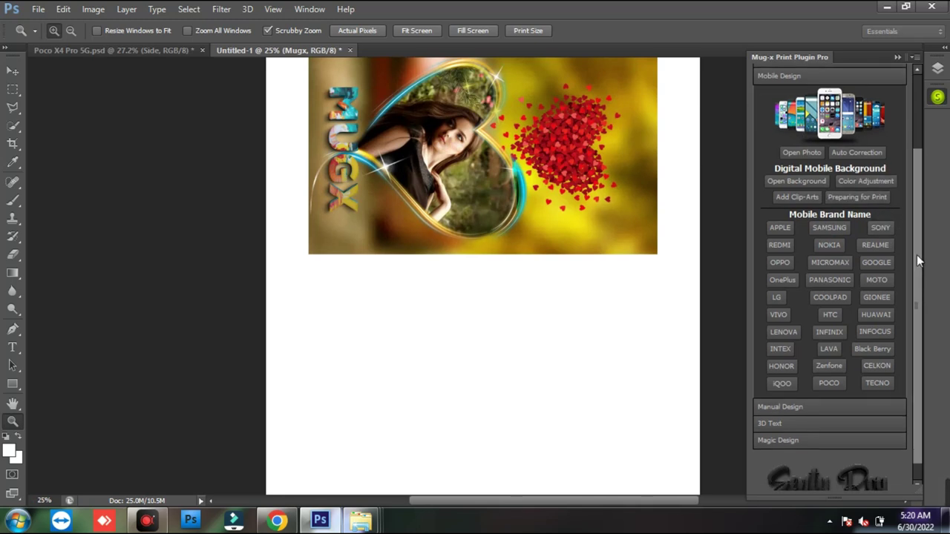
drag(922, 293, 918, 231)
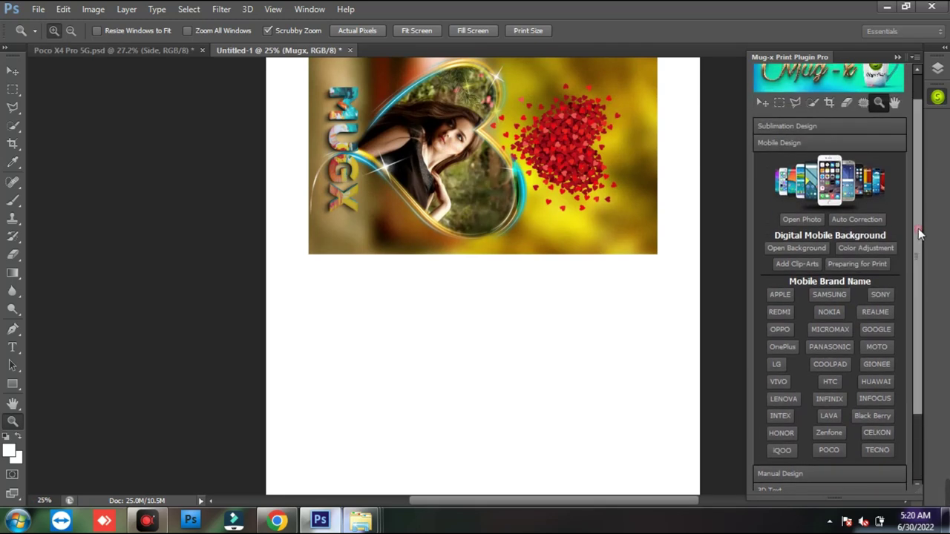
- Redo the sheet in the alternate M2 layout from the Samsung options, then close them
click(829, 295)
drag(473, 102, 770, 82)
click(789, 173)
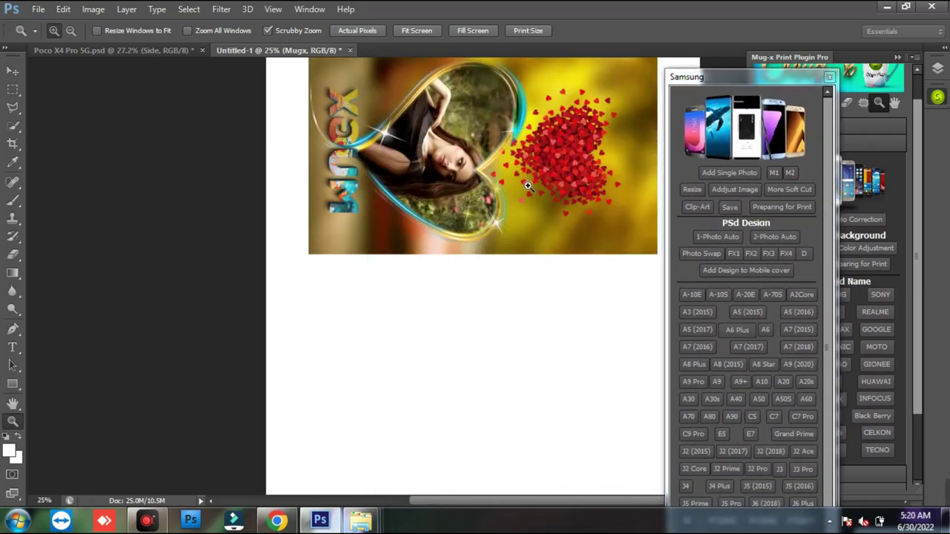
click(828, 76)
drag(514, 171, 358, 69)
- Close the Untitled-1 print sheet and the POCO X4 Pro document without saving
click(351, 50)
click(524, 189)
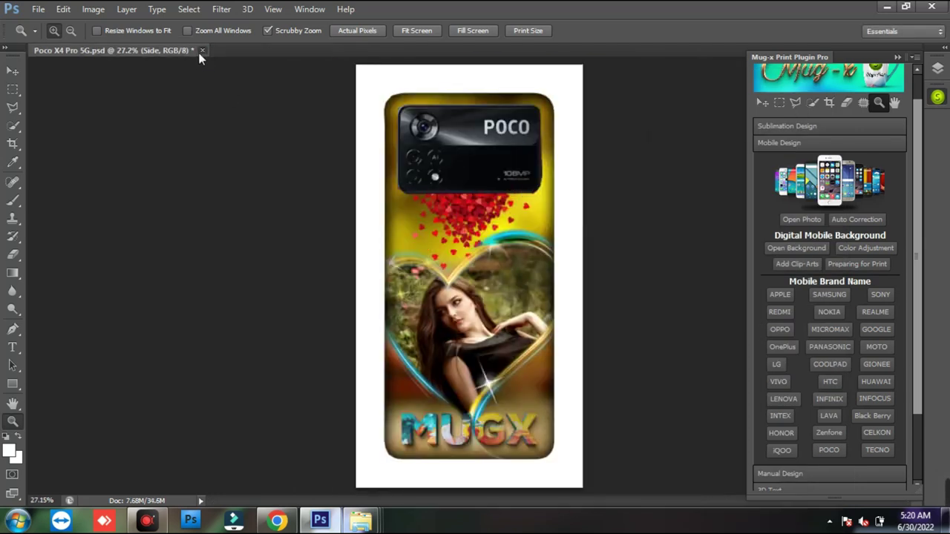
click(202, 49)
click(525, 189)
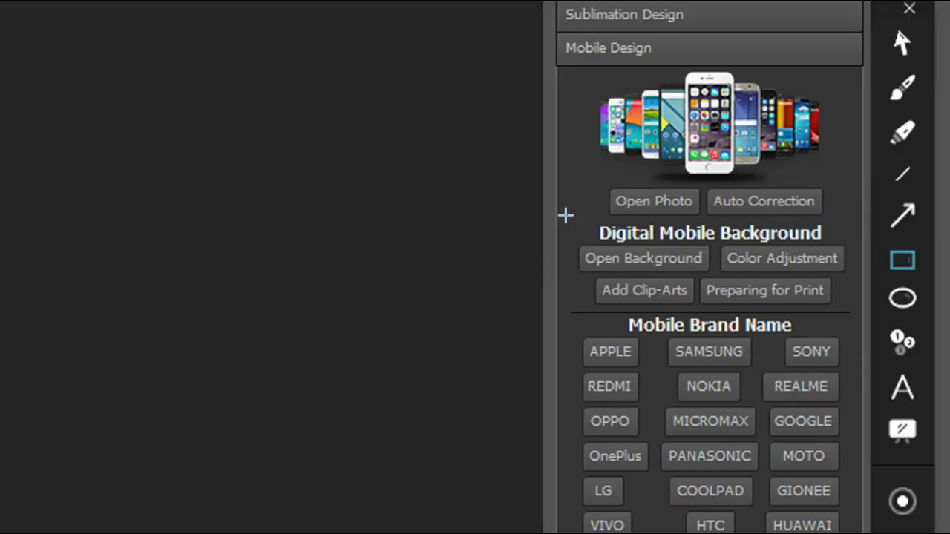
- Drag within the Mug-x plugin panel's Mobile Design tools and phone-brand list
drag(756, 231, 894, 272)
mouse_move(830, 297)
mouse_down()
mouse_move(842, 295)
mouse_move(842, 310)
mouse_up()
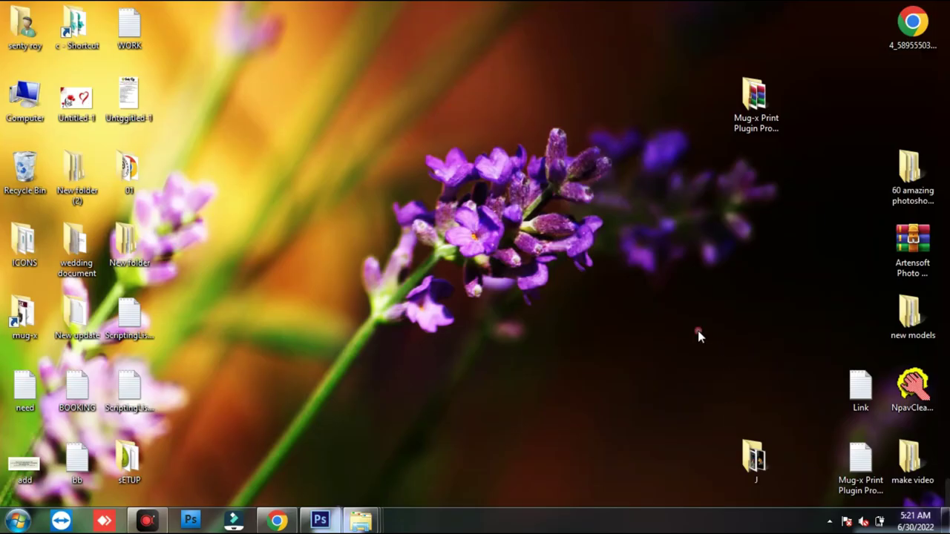
- Open the J folder full-screen and preview the dfdfd cover image, then close it
double_click(753, 458)
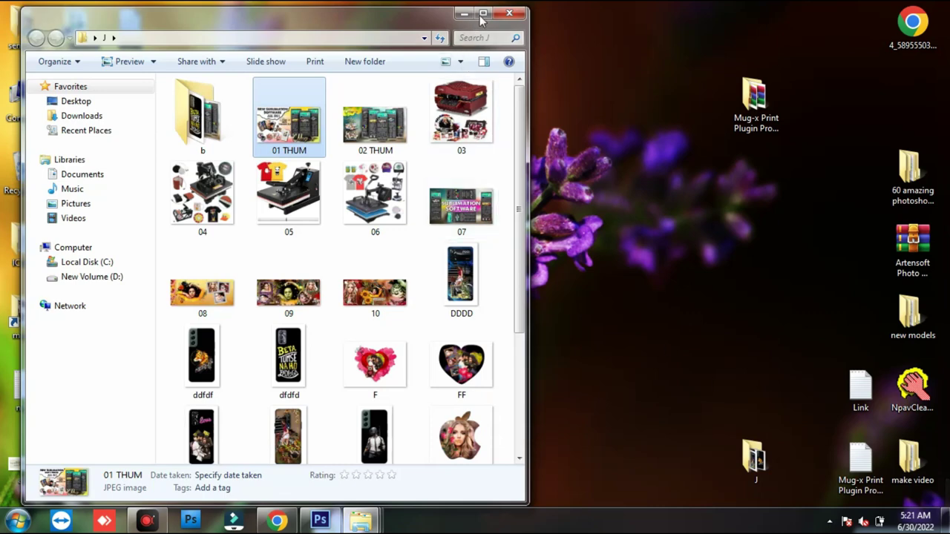
click(483, 13)
double_click(418, 183)
scroll(477, 315, up, 3)
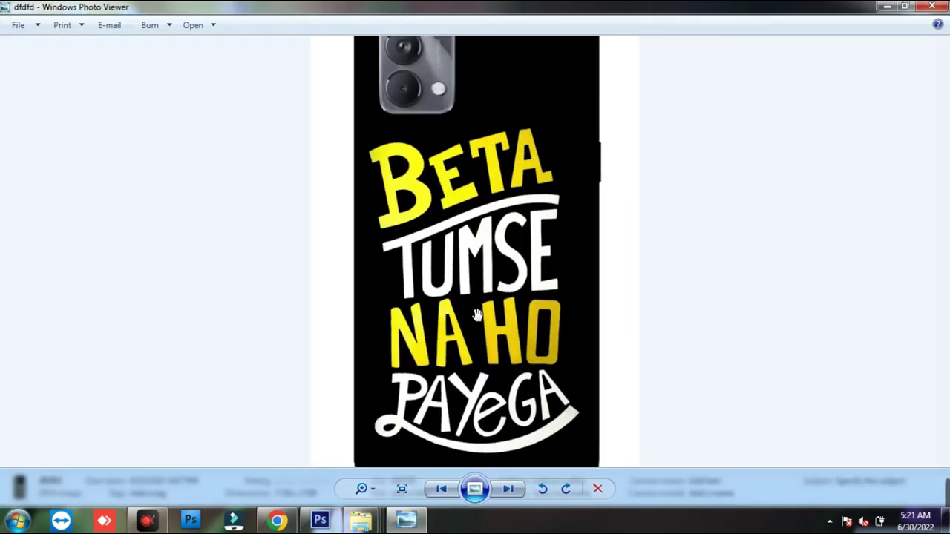
scroll(477, 315, down, 3)
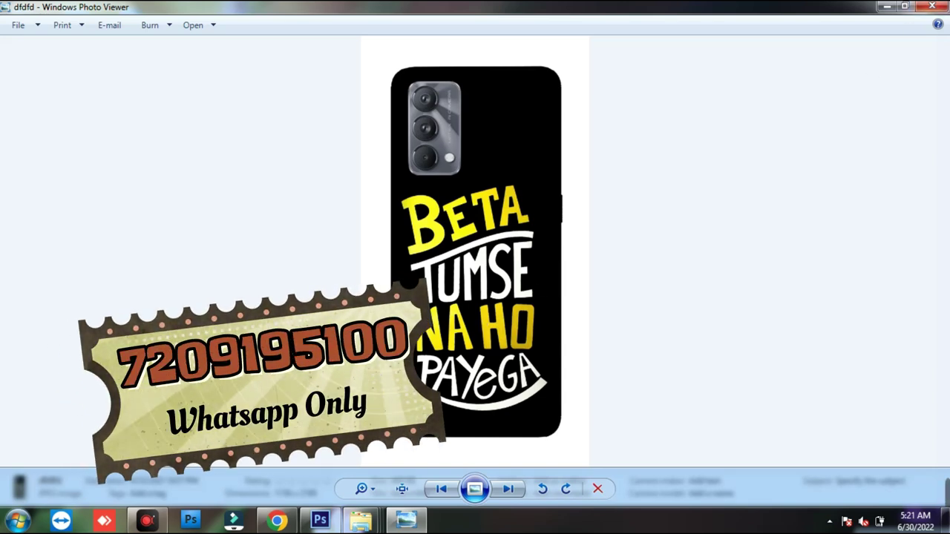
key(alt+F4)
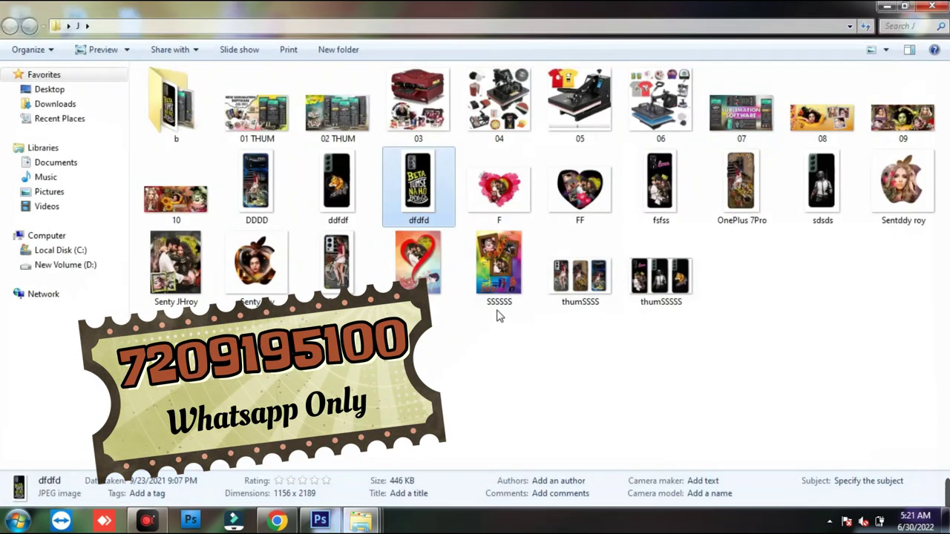
- Preview the three-case thumSSSSS image up close, then return to Photoshop
click(644, 288)
double_click(644, 288)
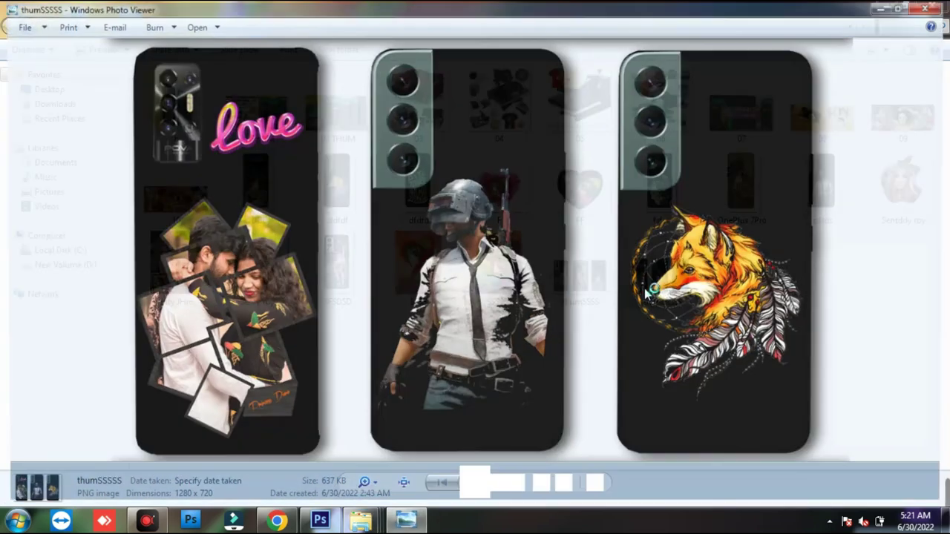
scroll(655, 231, up, 2)
scroll(655, 230, up, 1)
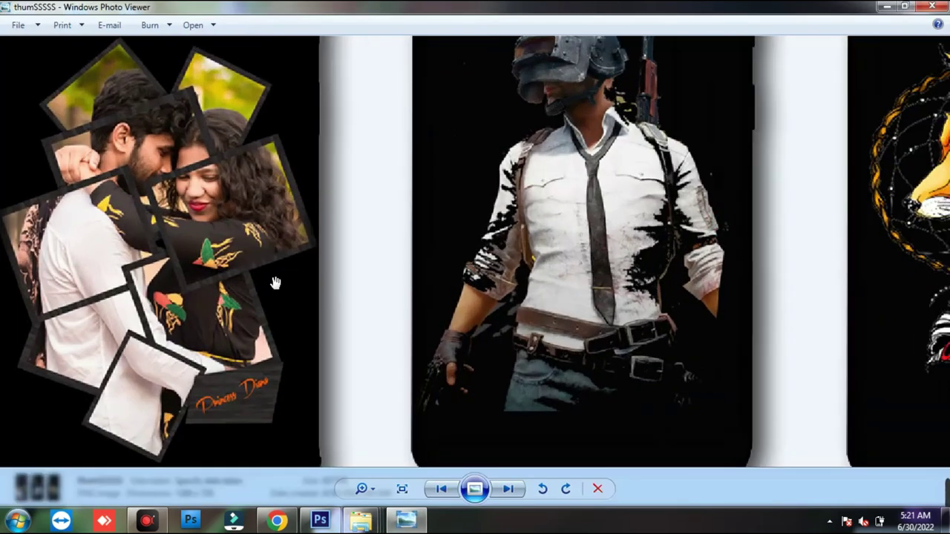
drag(272, 278, 445, 329)
drag(191, 237, 275, 310)
scroll(272, 308, down, 2)
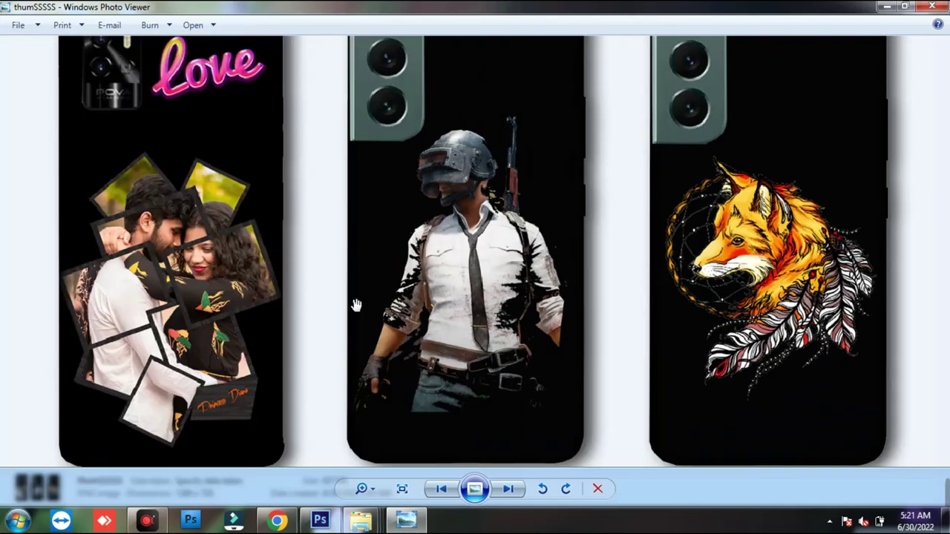
scroll(430, 363, down, 1)
scroll(724, 304, down, 1)
key(Escape)
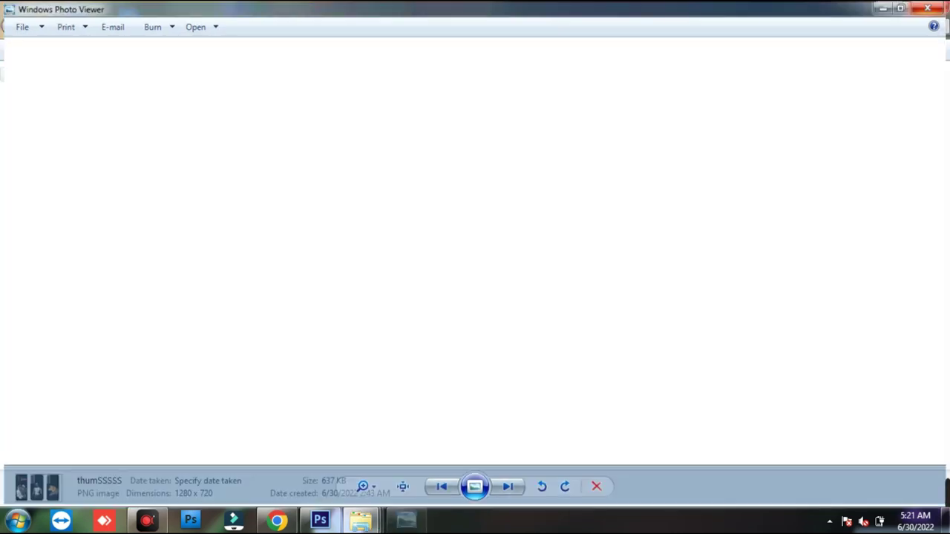
click(885, 7)
click(320, 520)
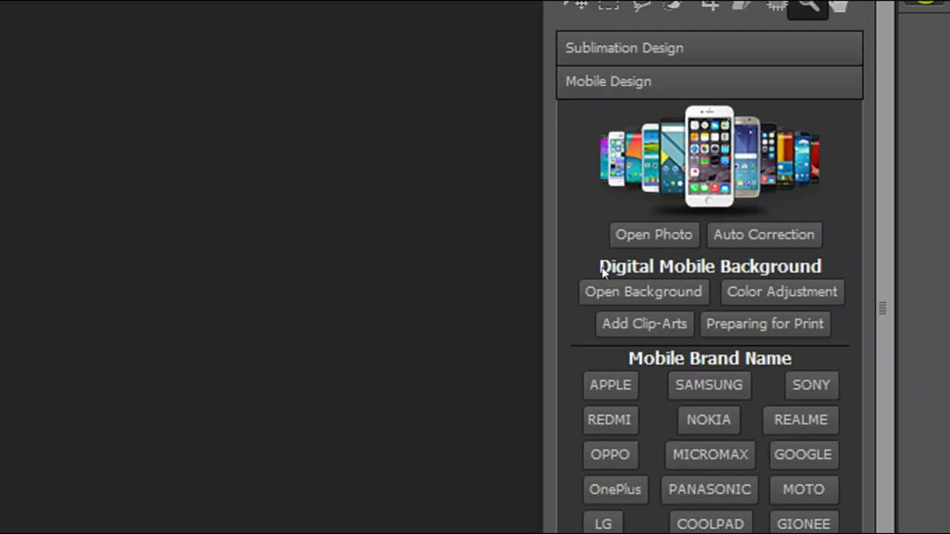
- Open the Vivo Y75 (2022) cover template from VIVO's More Models list
drag(774, 235, 882, 232)
click(816, 247)
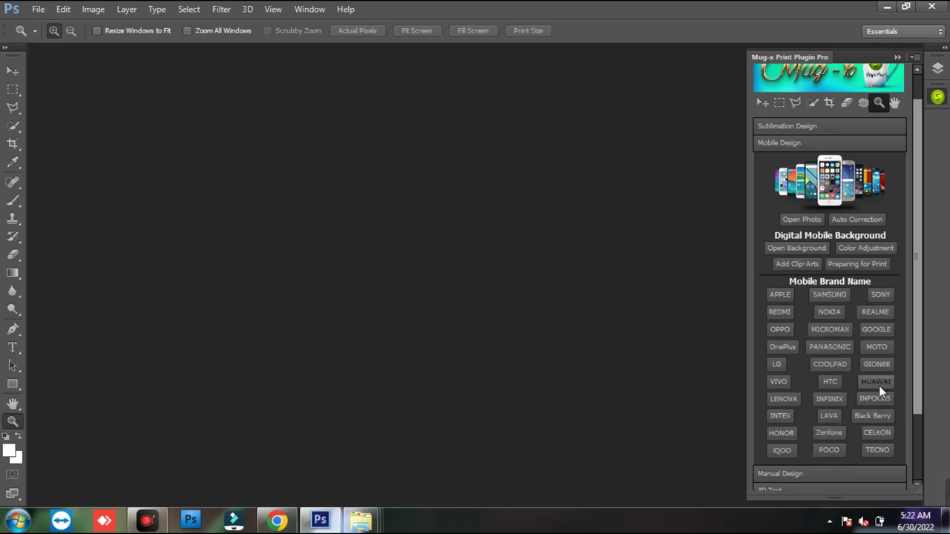
drag(504, 102, 558, 13)
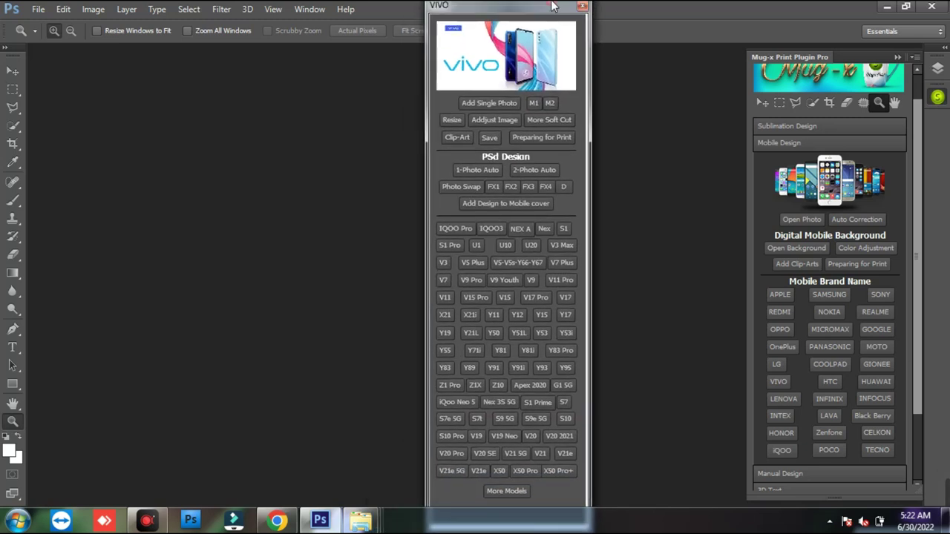
click(510, 491)
drag(495, 105, 545, 5)
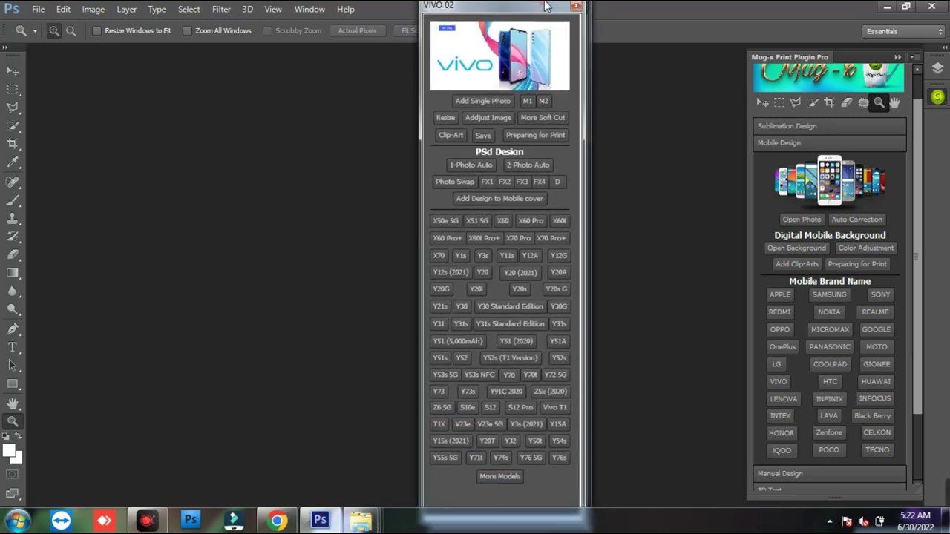
click(493, 459)
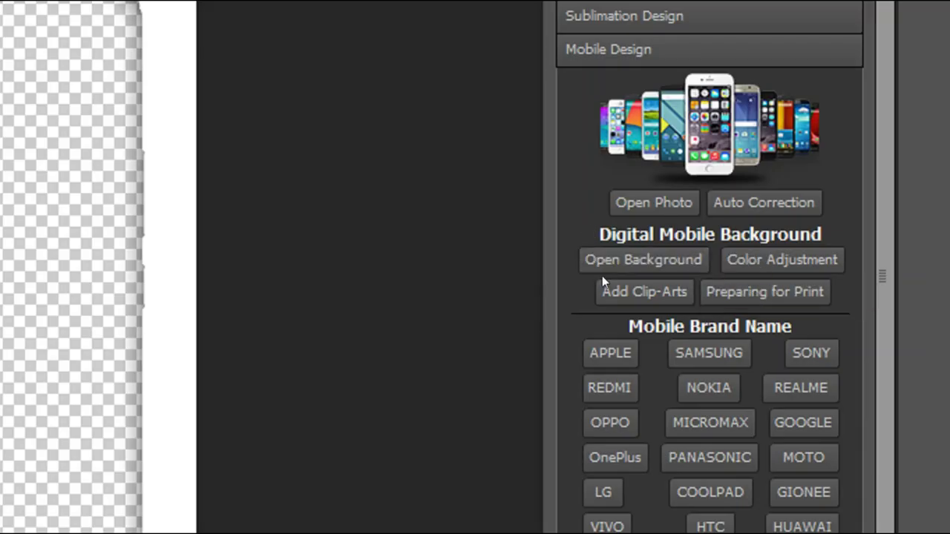
- Bring up the Mobile Back Design background chooser for the Vivo cover
key(ctrl+shift+d)
drag(566, 227, 714, 275)
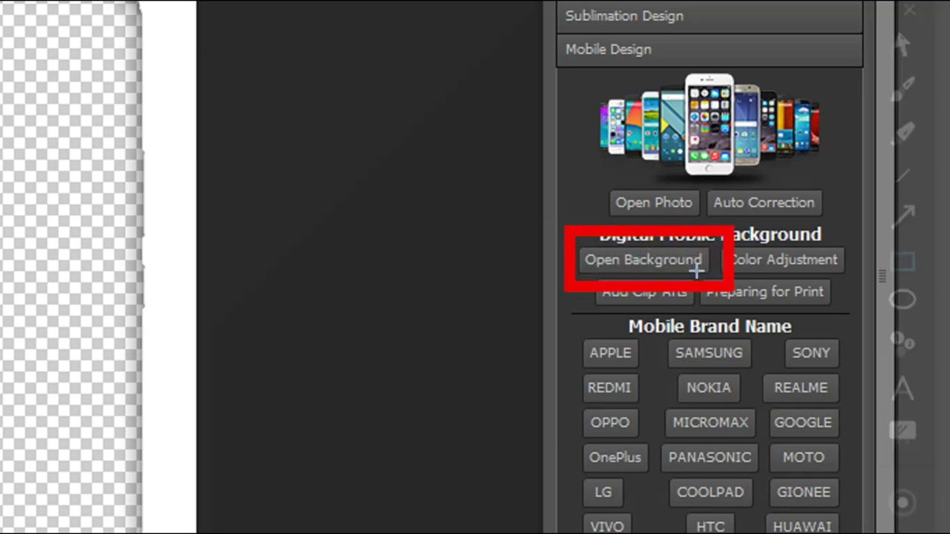
key(ctrl+shift+d)
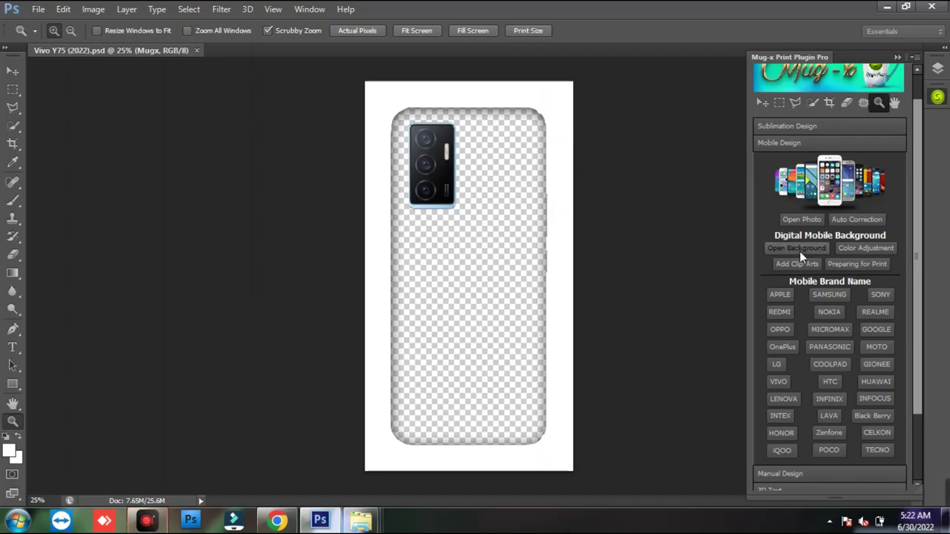
click(796, 248)
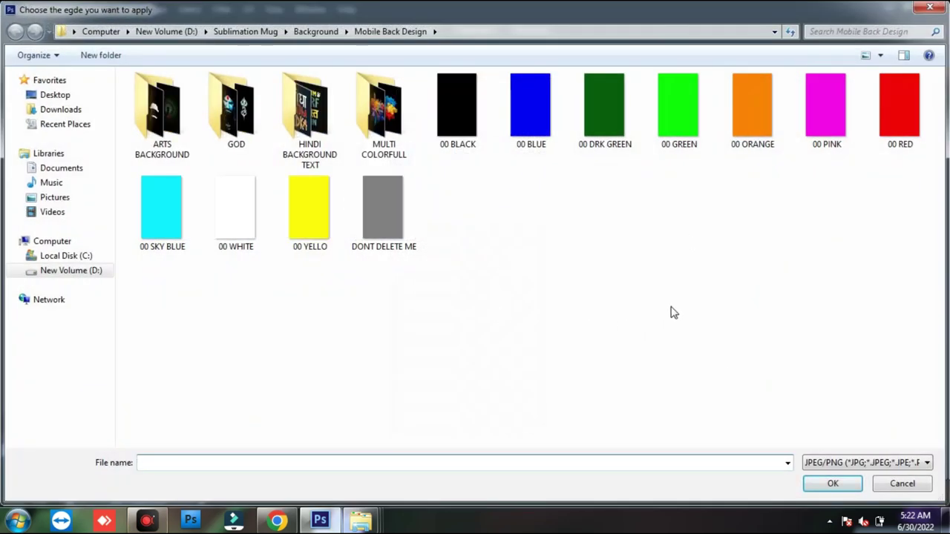
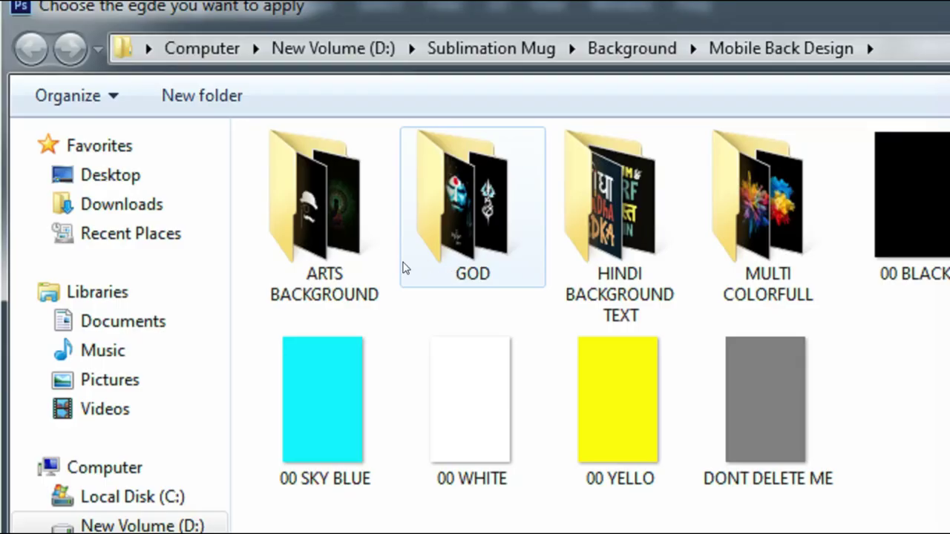
- Browse the ARTS BACKGROUND and GOD design folders, then open HINDI BACKGROUND TEXT
click(324, 302)
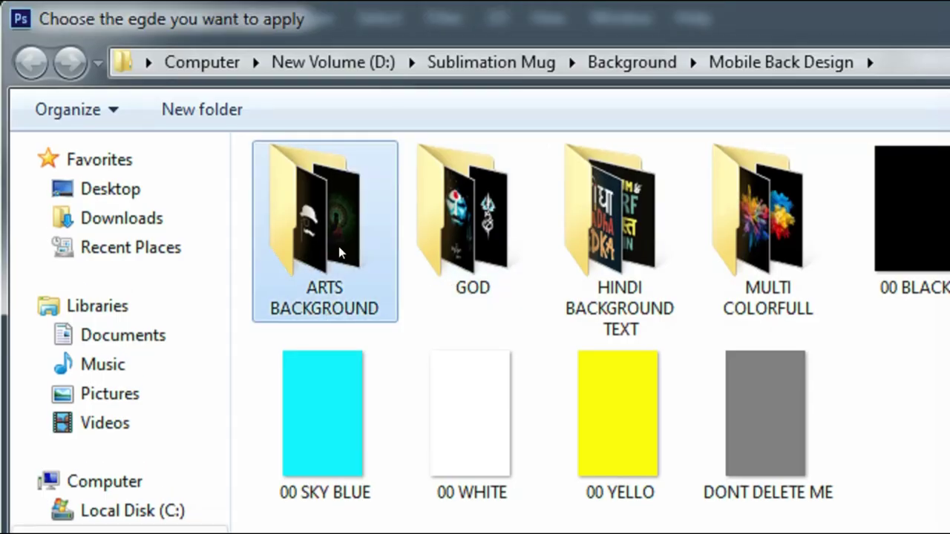
double_click(344, 255)
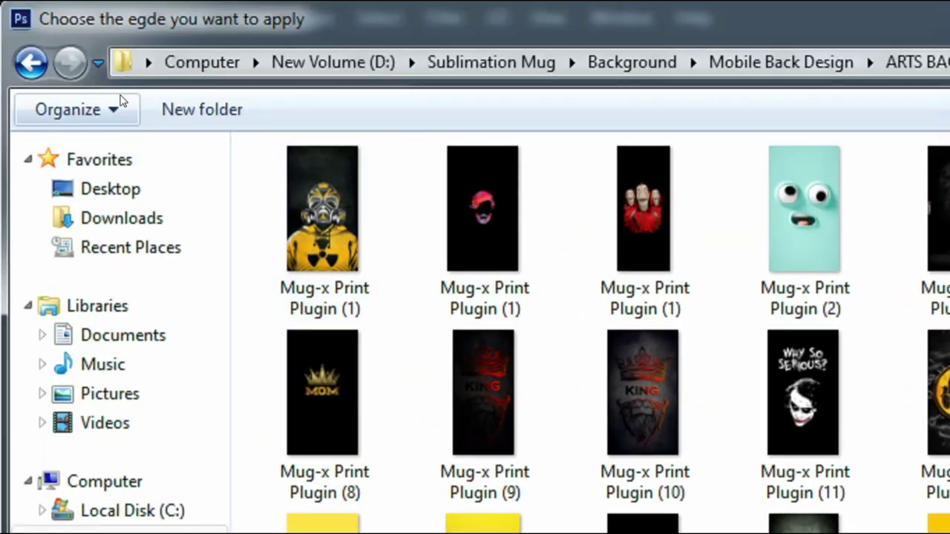
click(31, 63)
double_click(446, 272)
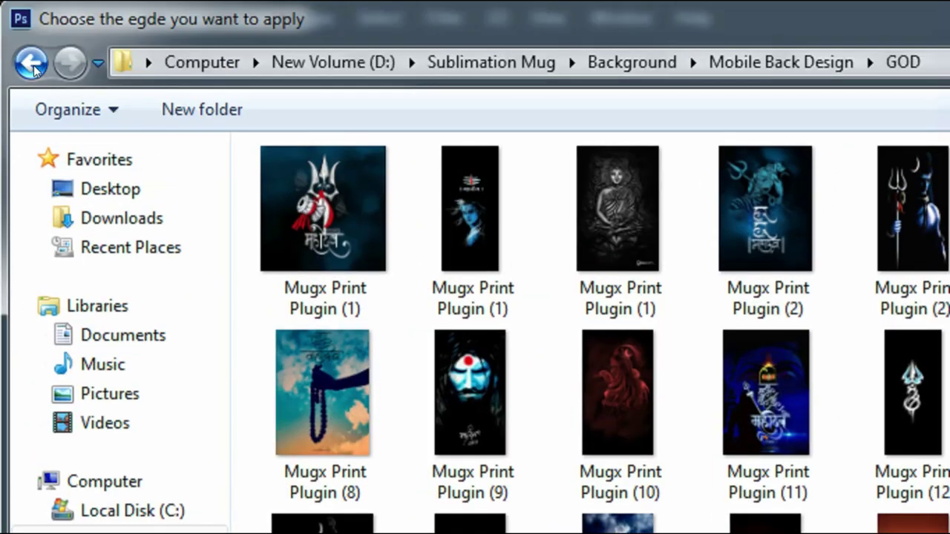
click(33, 67)
double_click(630, 222)
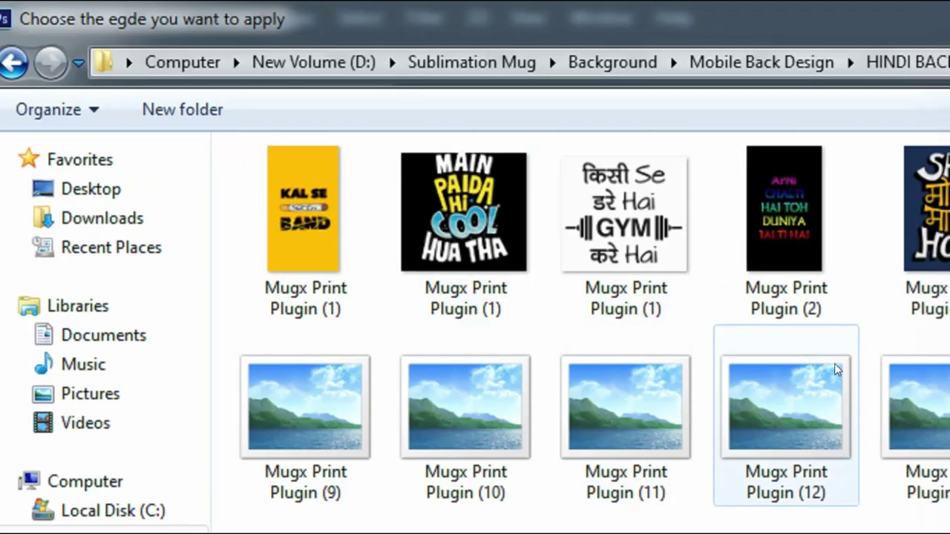
- Load the yellow Mugx Print Plugin (29) design as the Vivo Y75 cover background
click(492, 249)
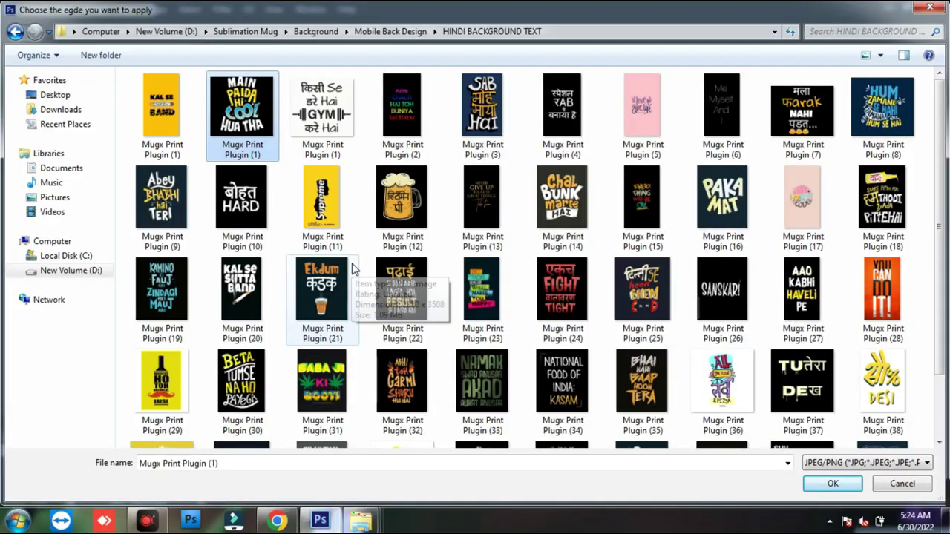
drag(943, 210, 947, 239)
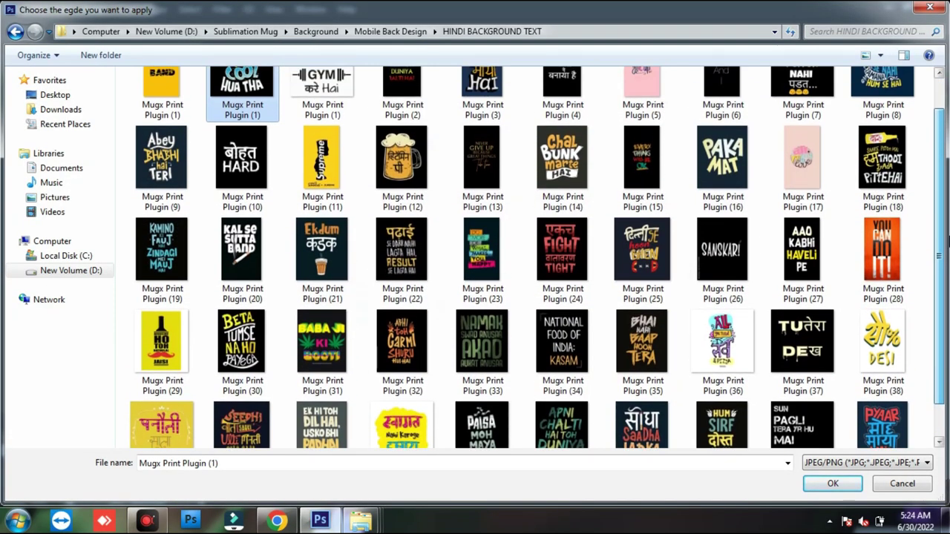
click(158, 340)
double_click(159, 339)
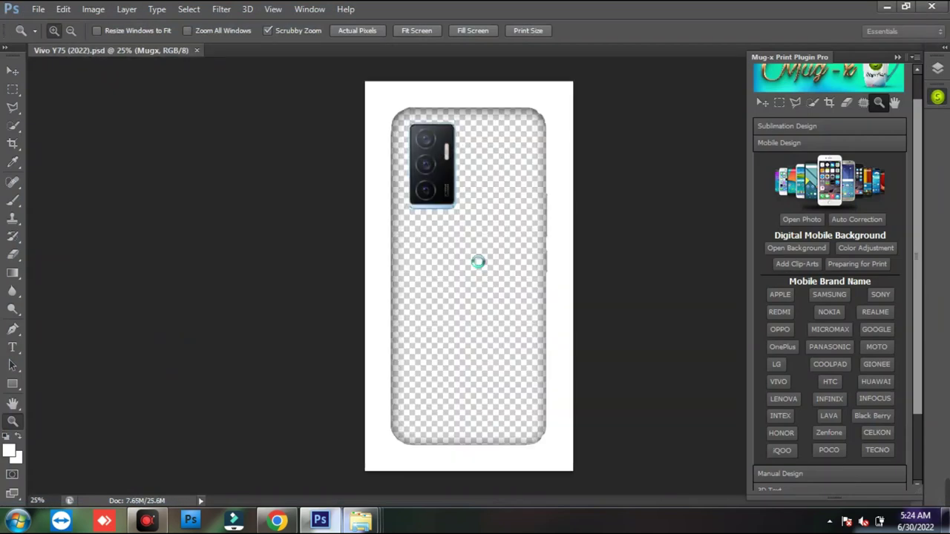
- Scale the design to about 72.88% and move it down onto the phone body
drag(647, 72, 608, 137)
drag(514, 231, 518, 257)
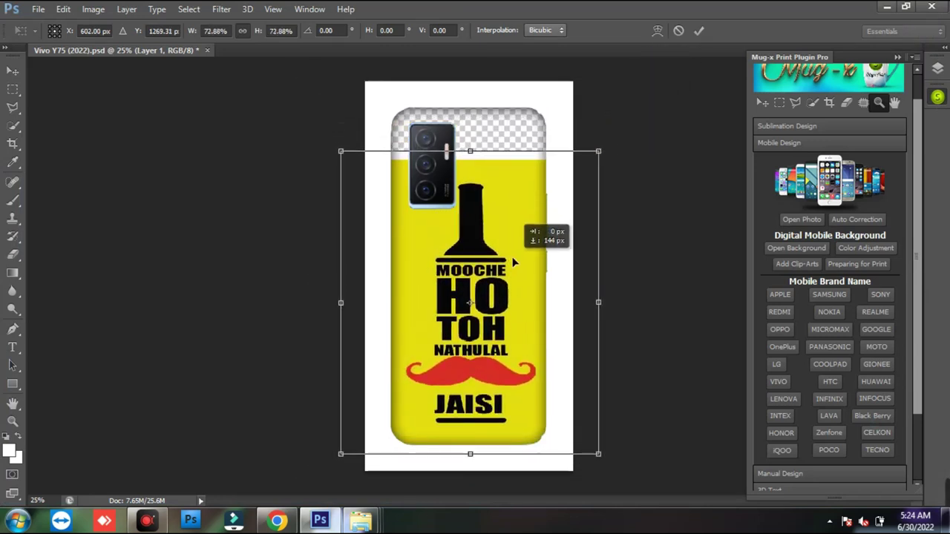
key(Return)
- Zoom in on the phone's top edge, then fit the whole cover on screen
key(z)
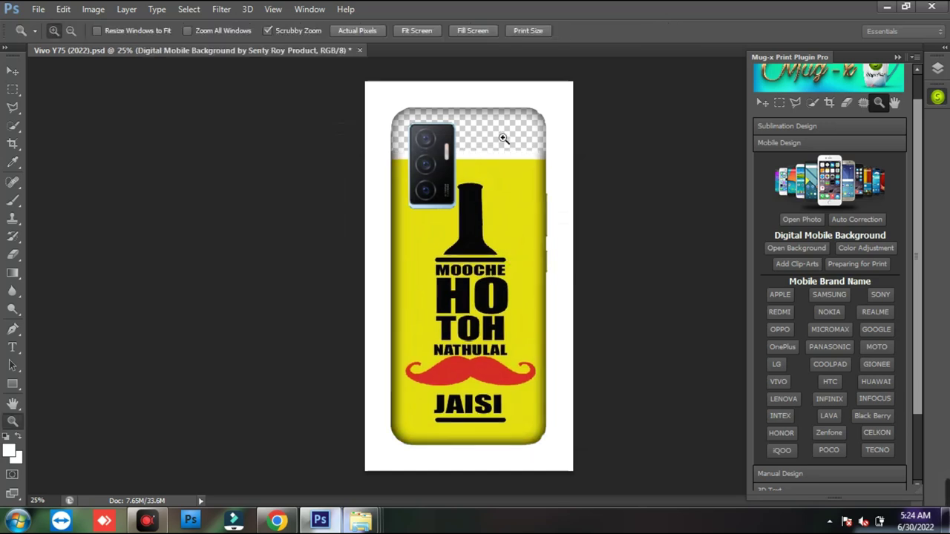
click(502, 133)
click(497, 131)
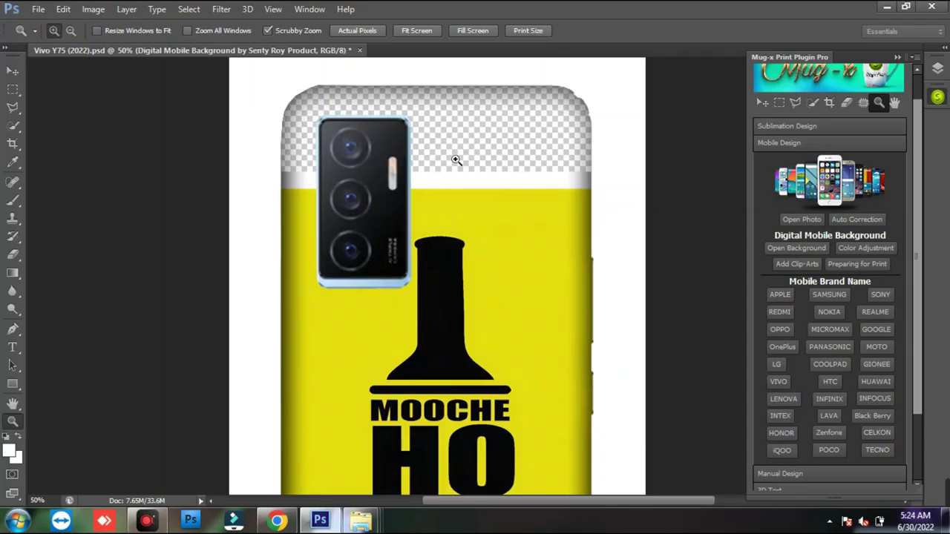
right_click(456, 161)
click(482, 178)
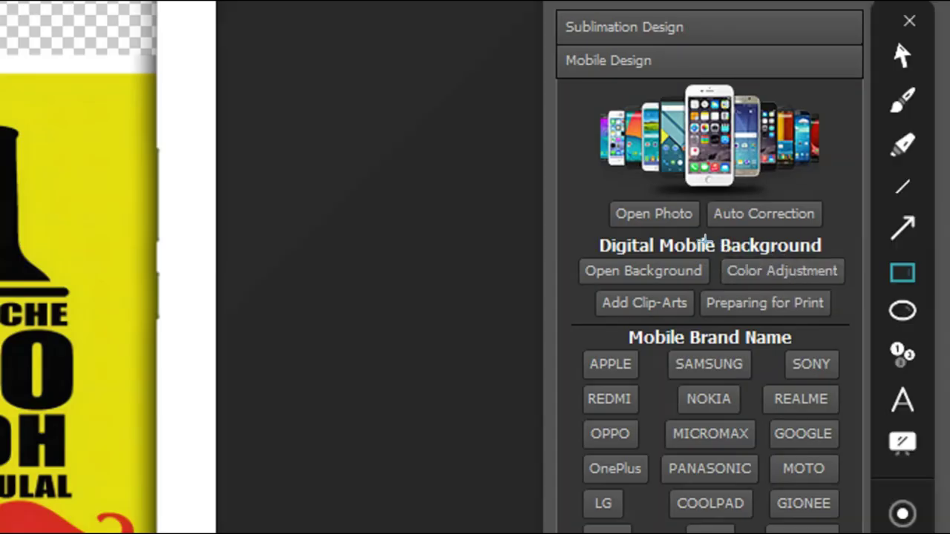
drag(710, 249, 852, 296)
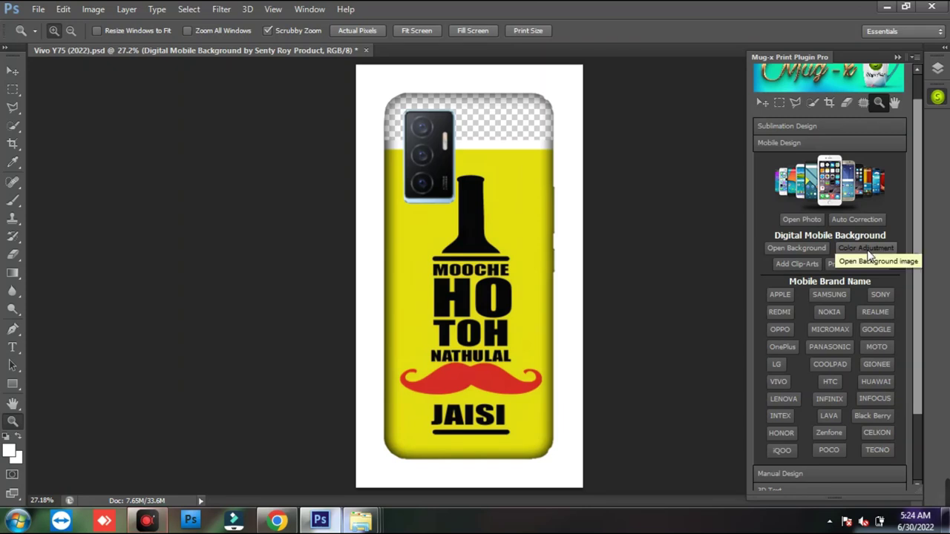
click(867, 251)
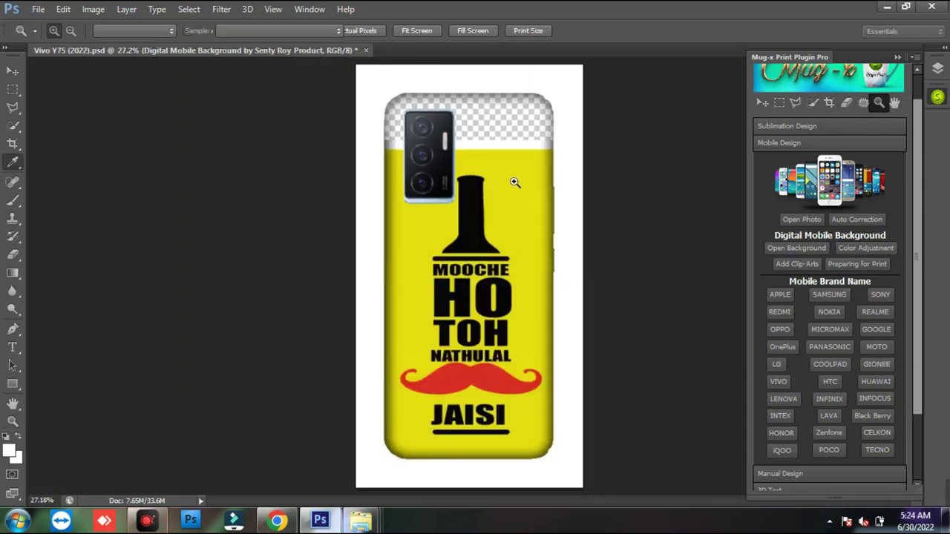
- Colorize the top strip yellow (Hue ~58, Saturation 78, Lightness -2) and close the Vivo document
drag(757, 93, 766, 131)
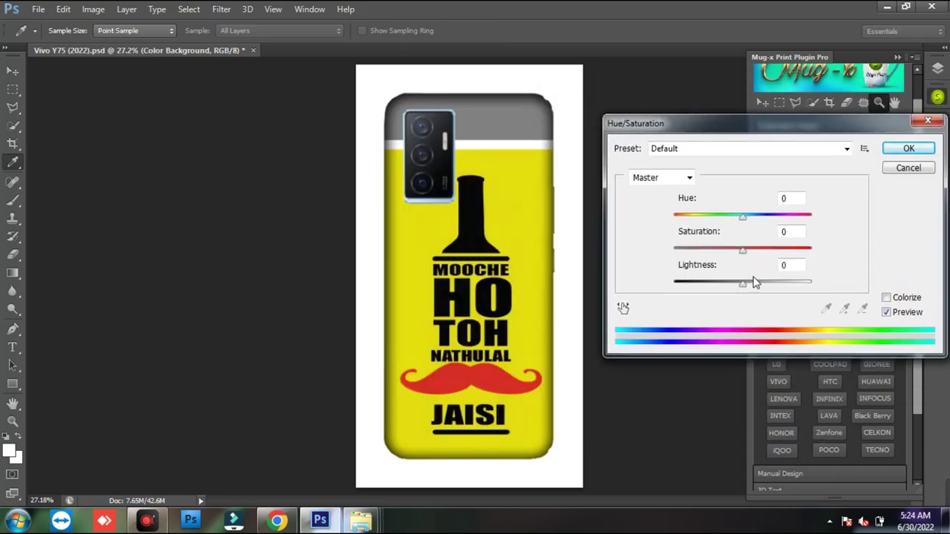
drag(742, 217, 740, 250)
click(903, 300)
drag(742, 283, 744, 287)
click(698, 217)
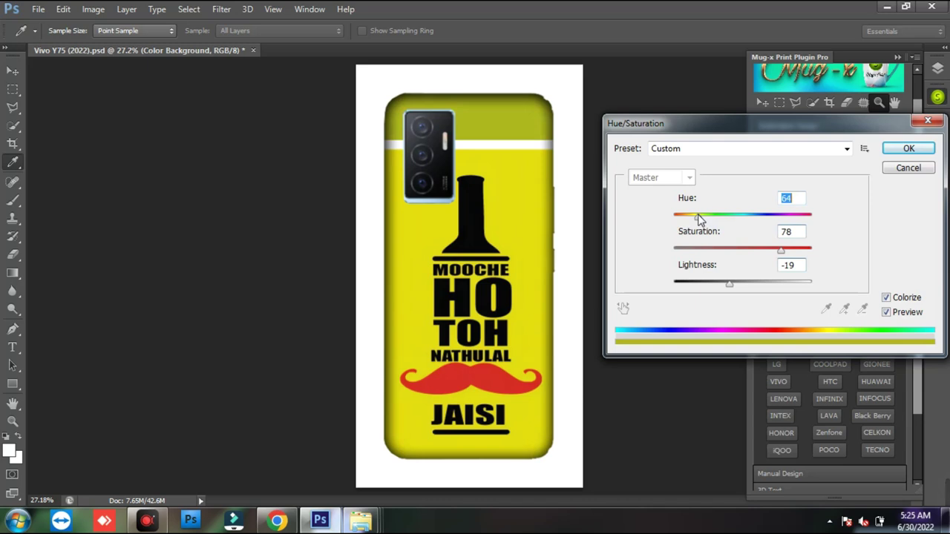
drag(698, 217, 697, 221)
drag(721, 274, 741, 285)
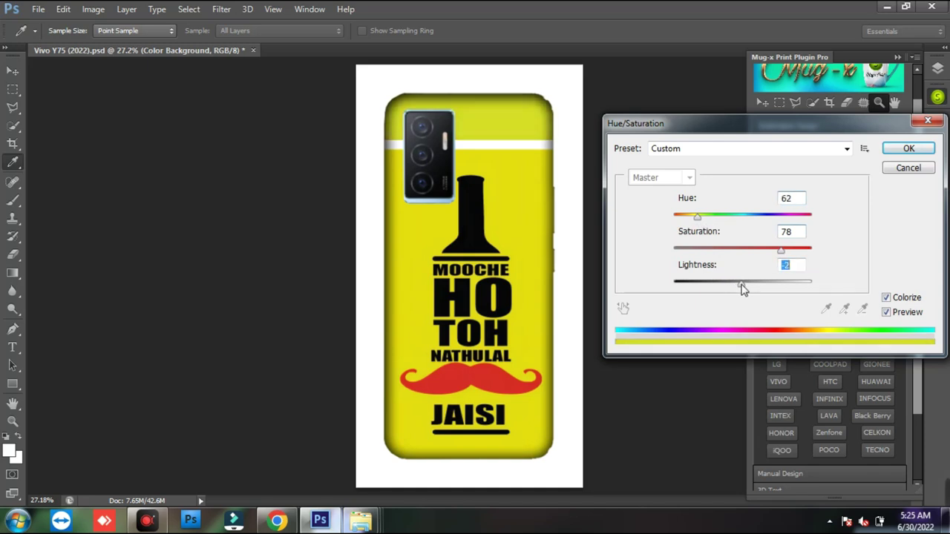
drag(698, 221, 696, 221)
click(907, 149)
key(z)
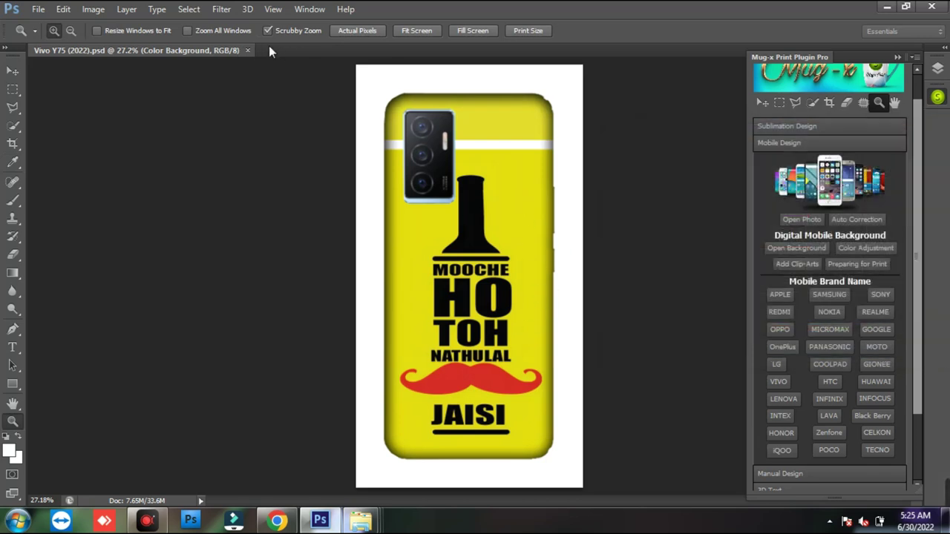
click(247, 49)
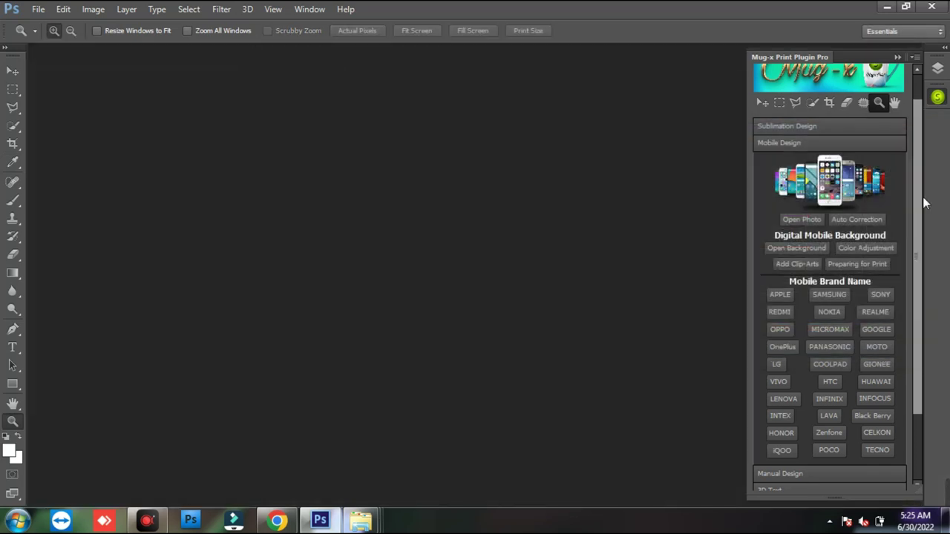
- Open the Oppo Reno 8 template from the OPPO More Models list
scroll(914, 160, up, 1)
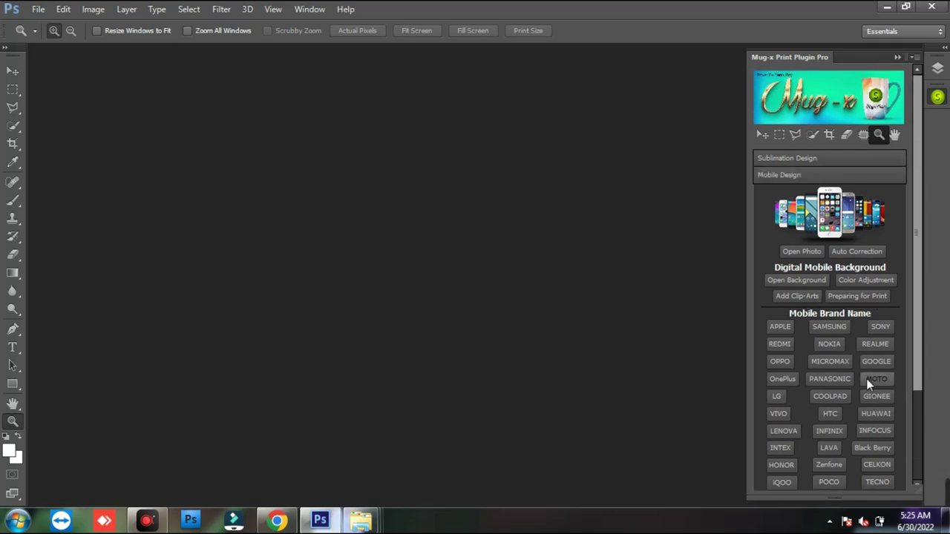
click(780, 362)
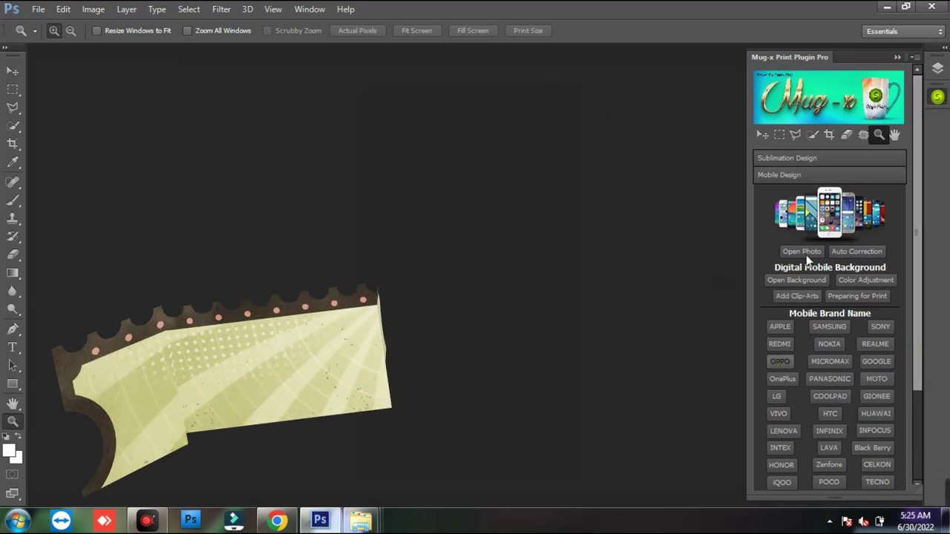
drag(454, 98, 586, 9)
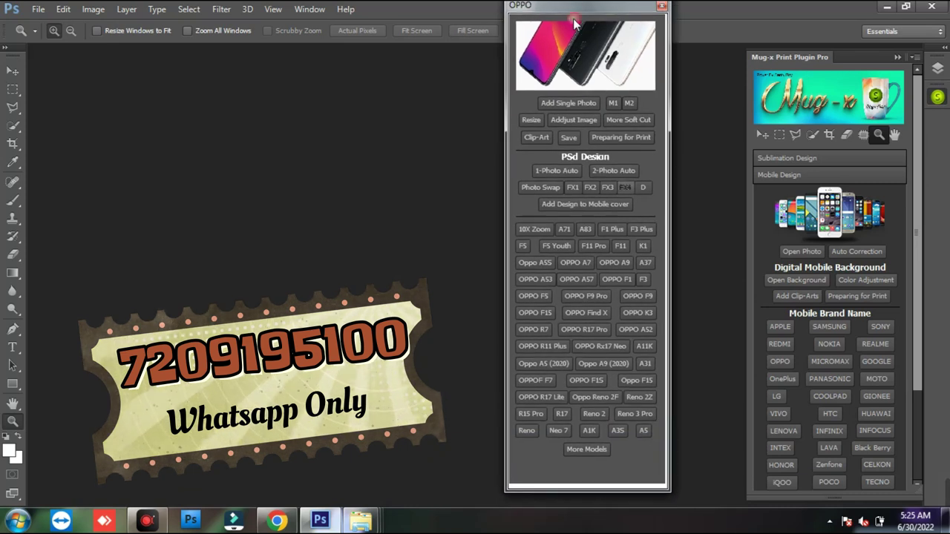
click(595, 450)
click(648, 479)
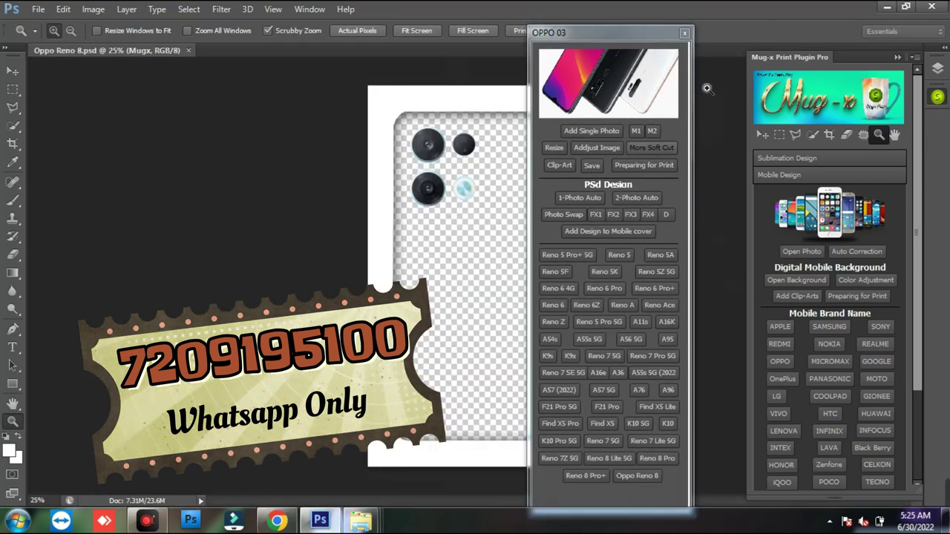
click(684, 34)
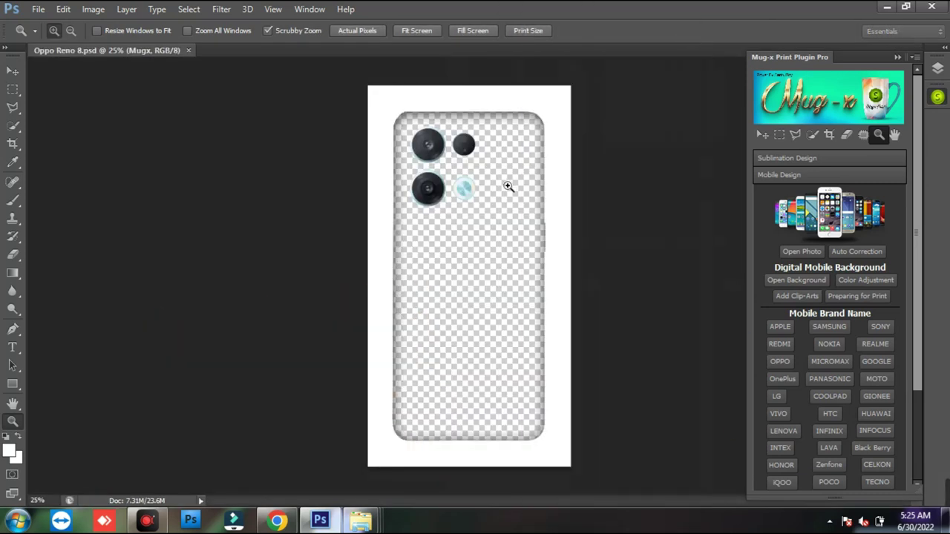
click(807, 279)
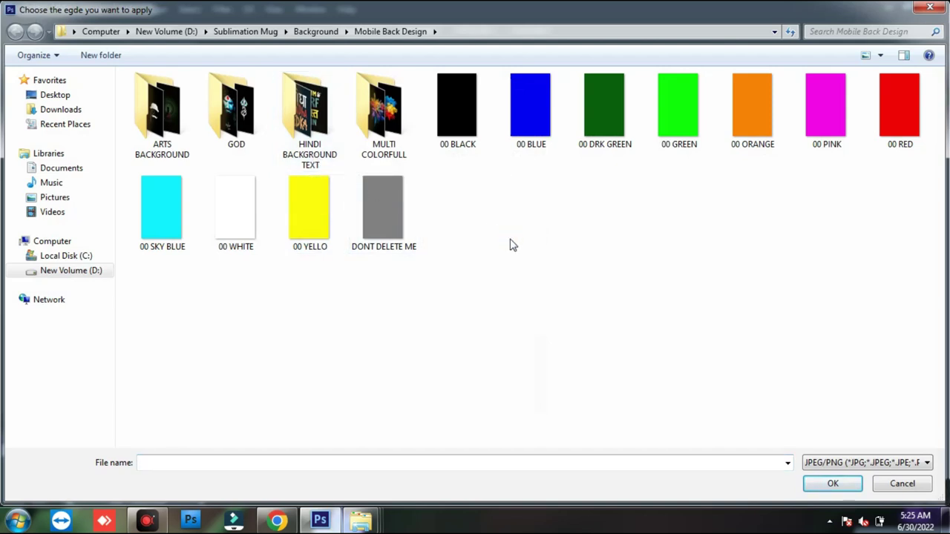
click(391, 126)
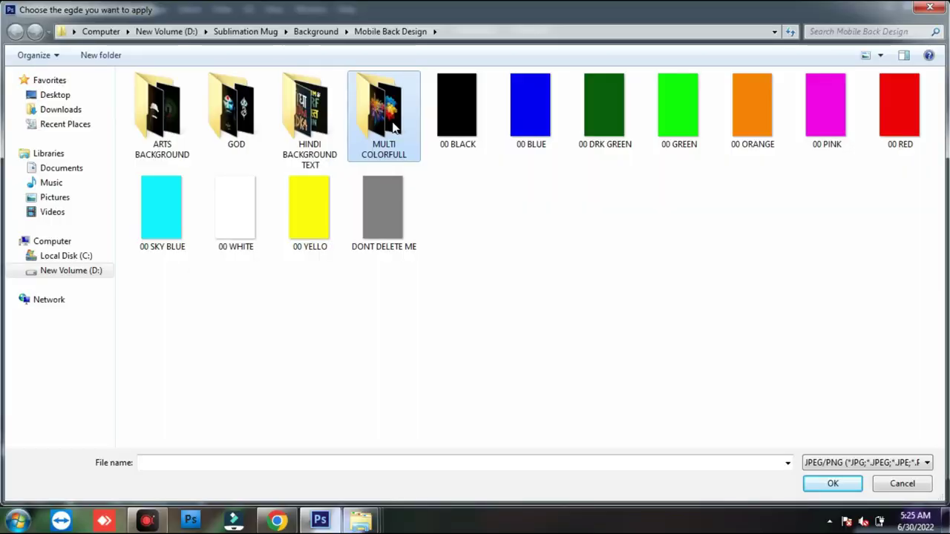
double_click(392, 126)
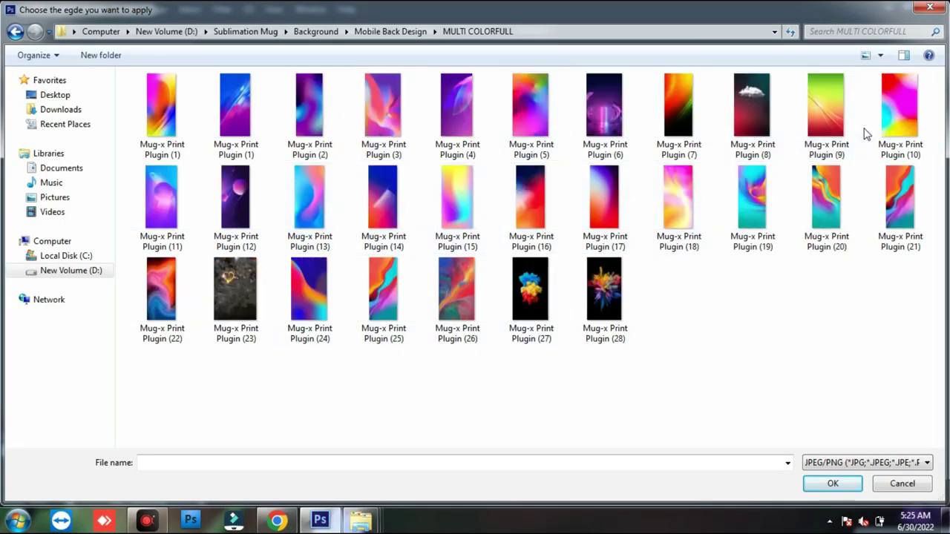
double_click(891, 119)
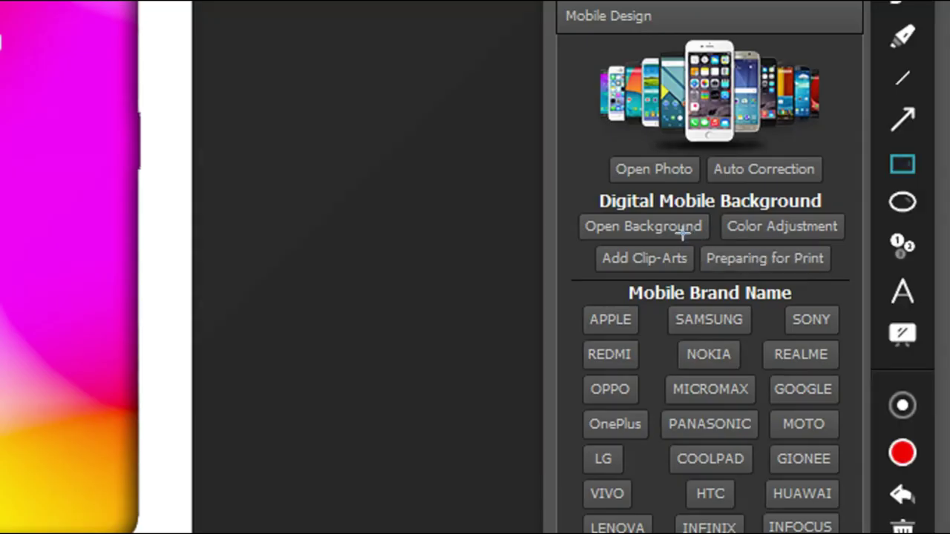
drag(820, 287, 888, 300)
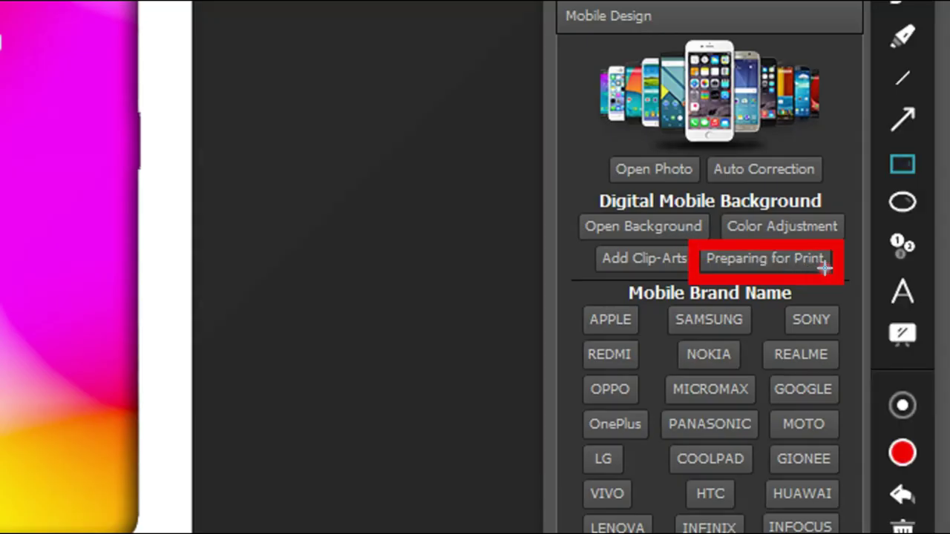
key(Escape)
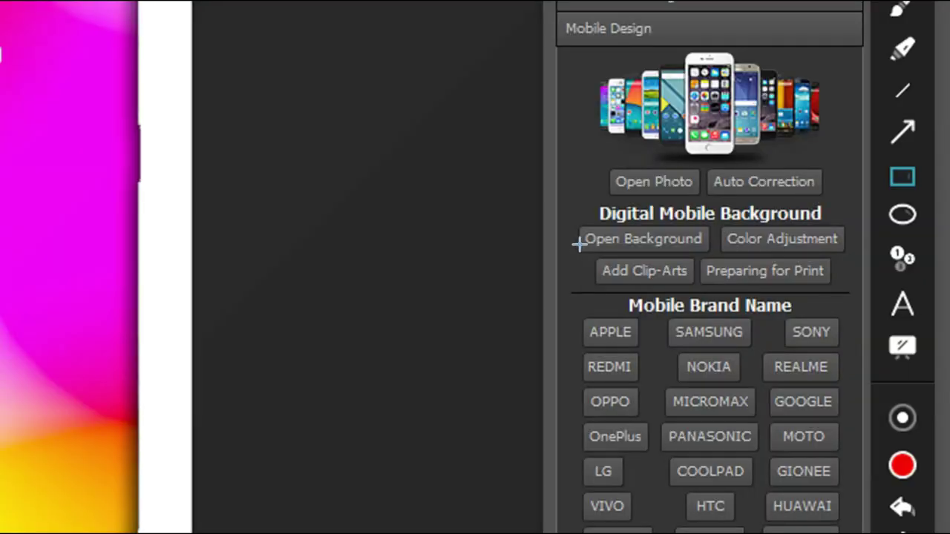
drag(766, 286, 820, 298)
key(Escape)
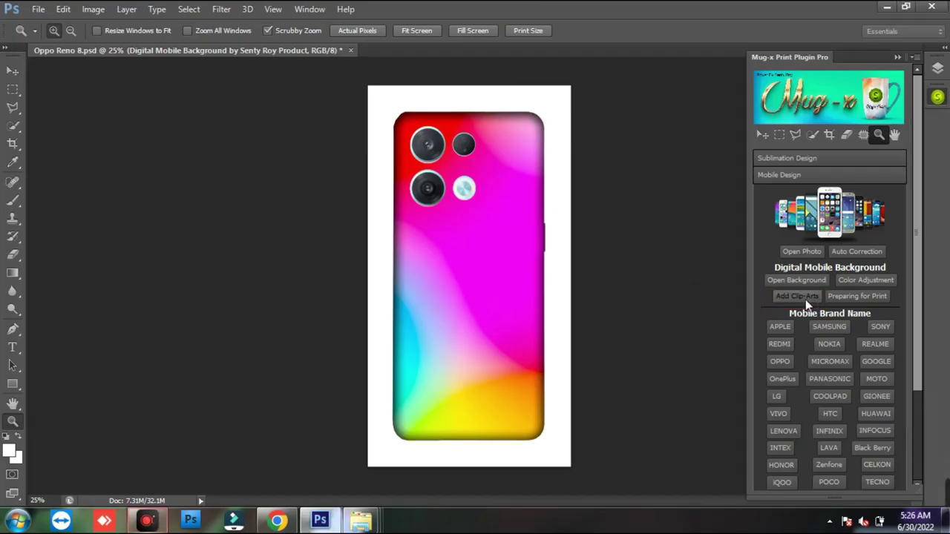
click(797, 297)
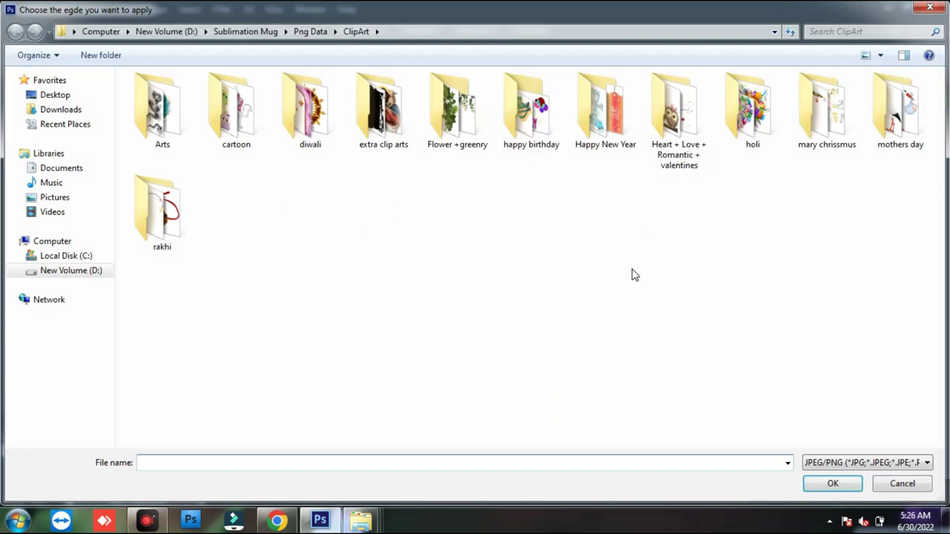
- Pick the owl-on-a-branch clip-art from the Arts folder and place it on the cover
double_click(163, 111)
key(BackSpace)
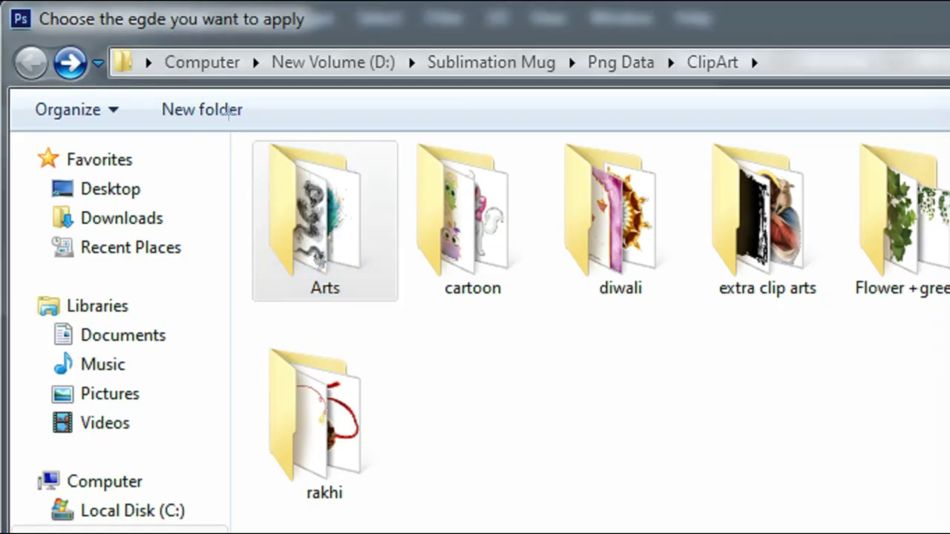
drag(114, 59, 200, 151)
key(Escape)
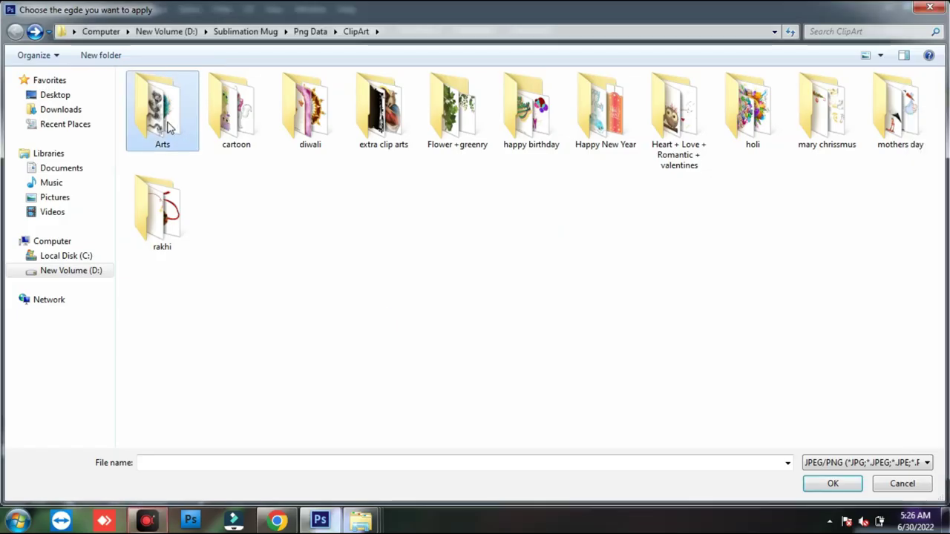
double_click(338, 256)
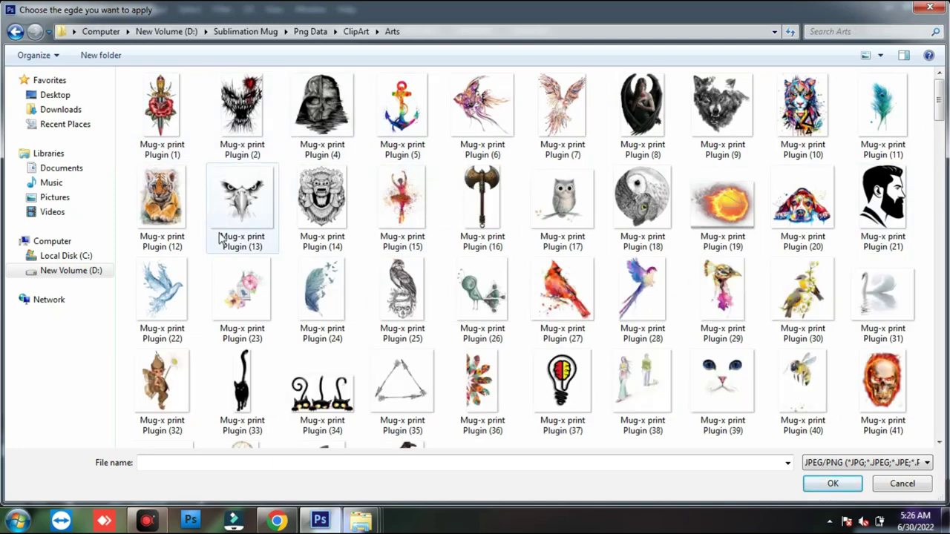
click(247, 214)
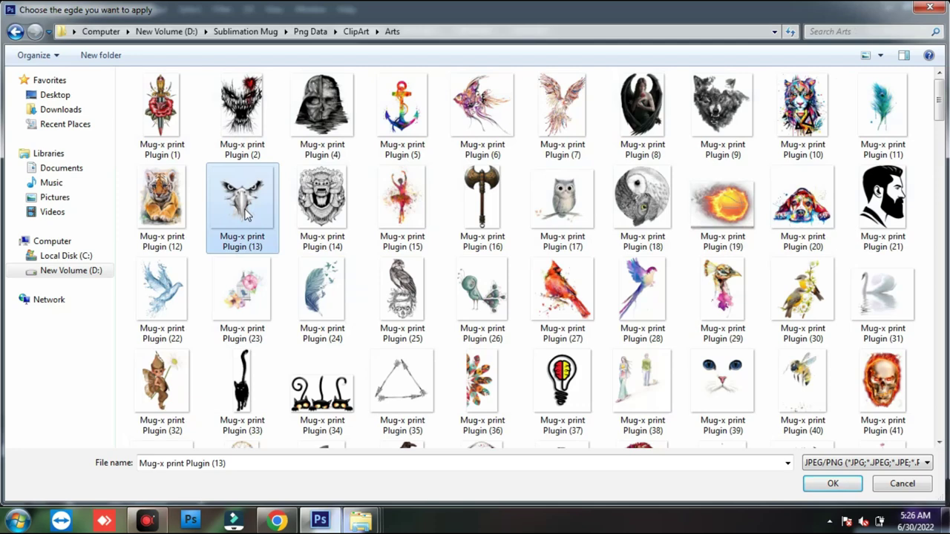
click(309, 206)
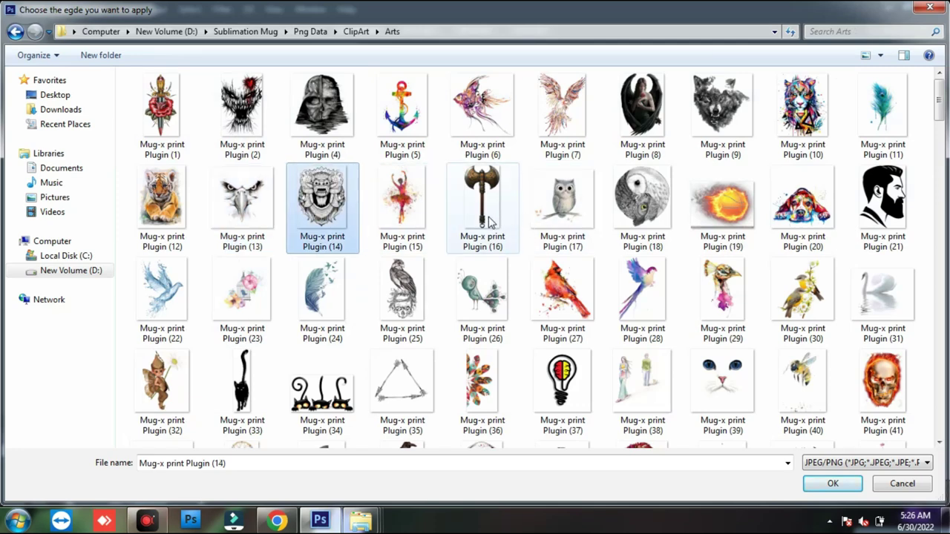
double_click(563, 197)
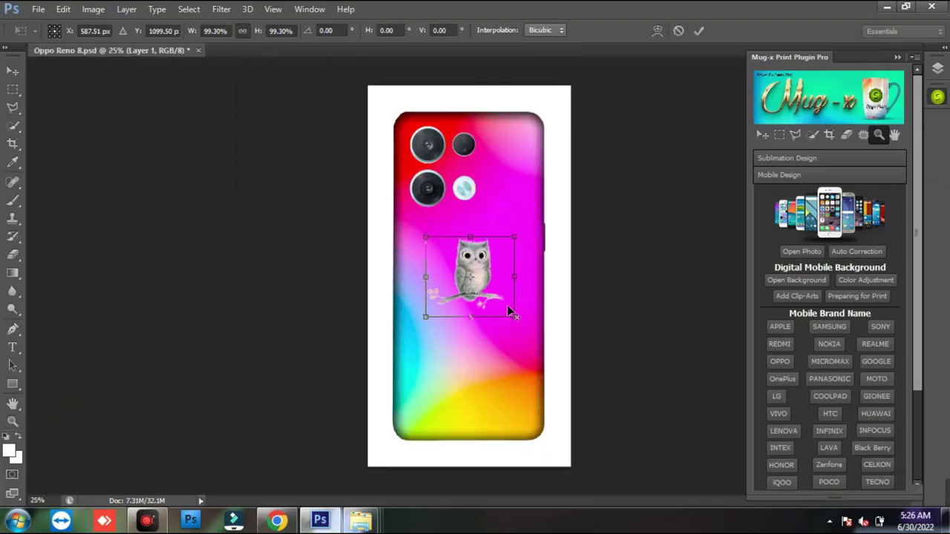
- Enlarge the owl and move it slightly lower on the cover
drag(512, 314, 534, 334)
key(Return)
key(z)
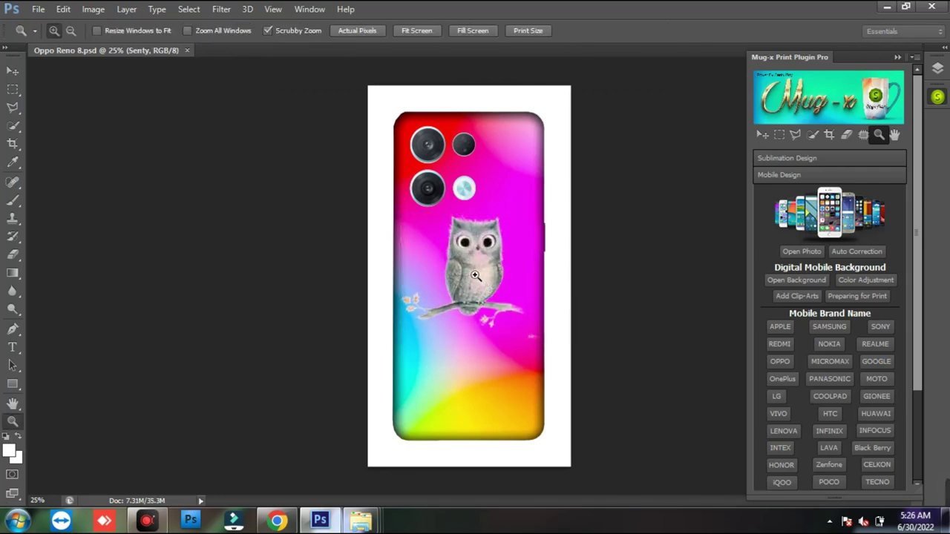
key(v)
drag(484, 281, 483, 295)
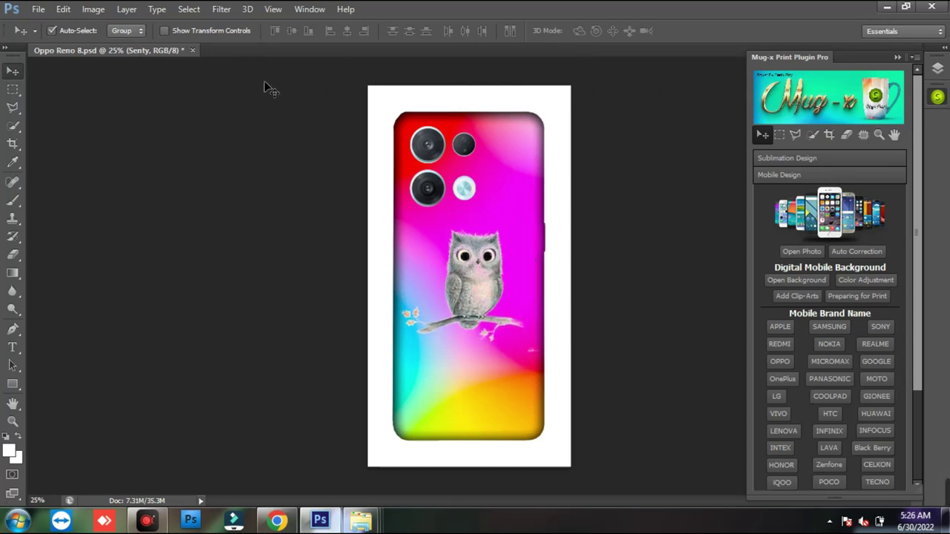
- Discard the Oppo design, open the Honor 50 Pro template, and apply the 00 BLACK background
click(193, 52)
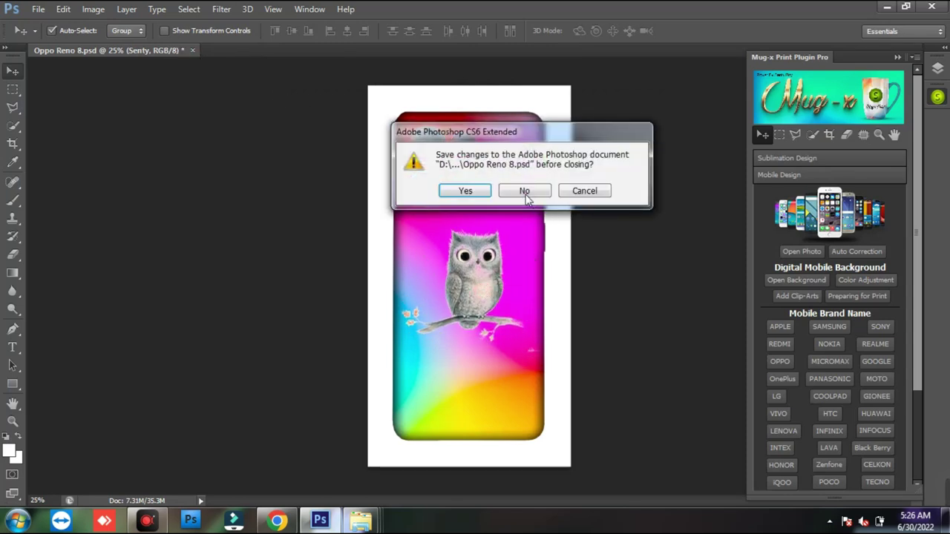
click(523, 190)
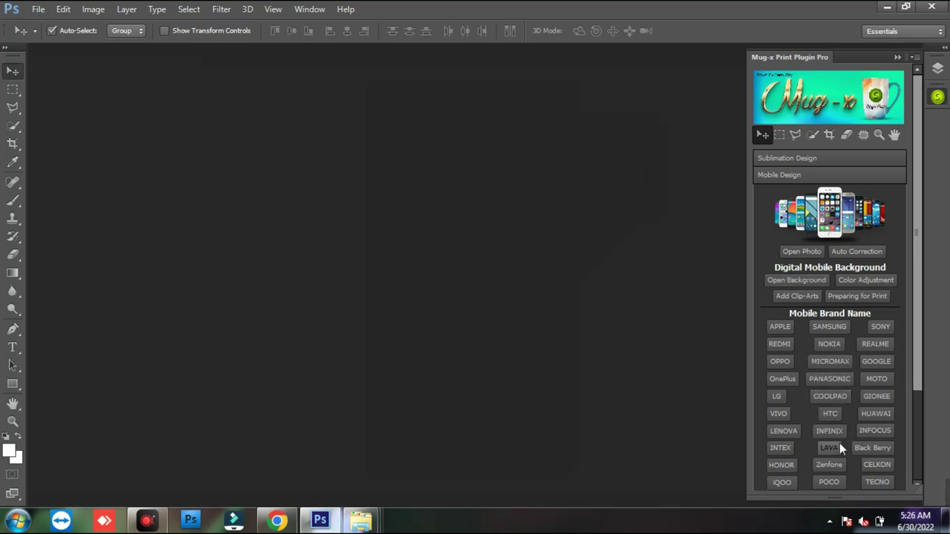
click(781, 465)
click(488, 426)
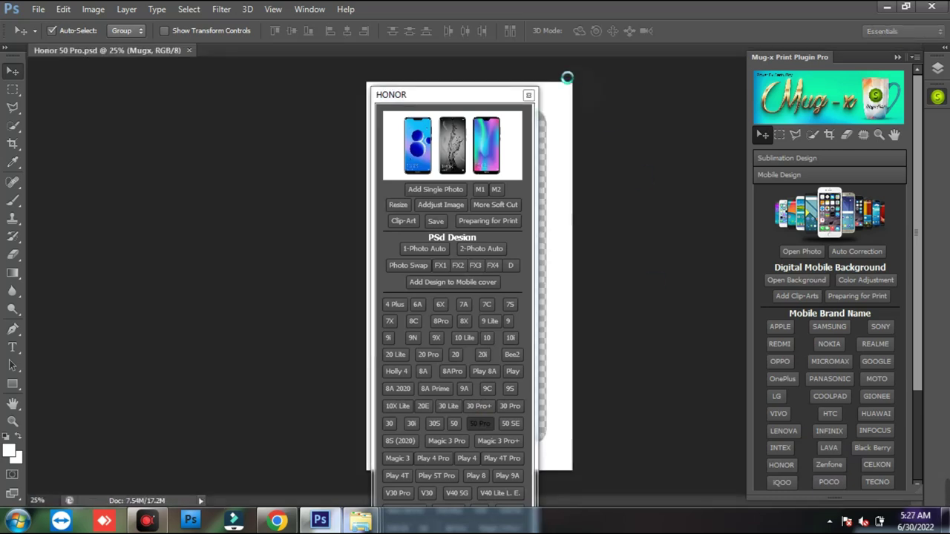
click(528, 94)
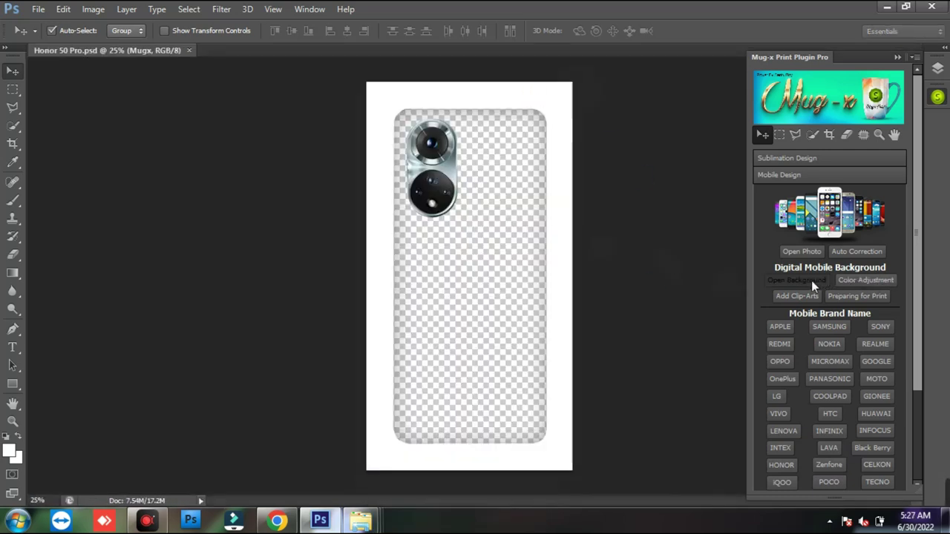
click(811, 281)
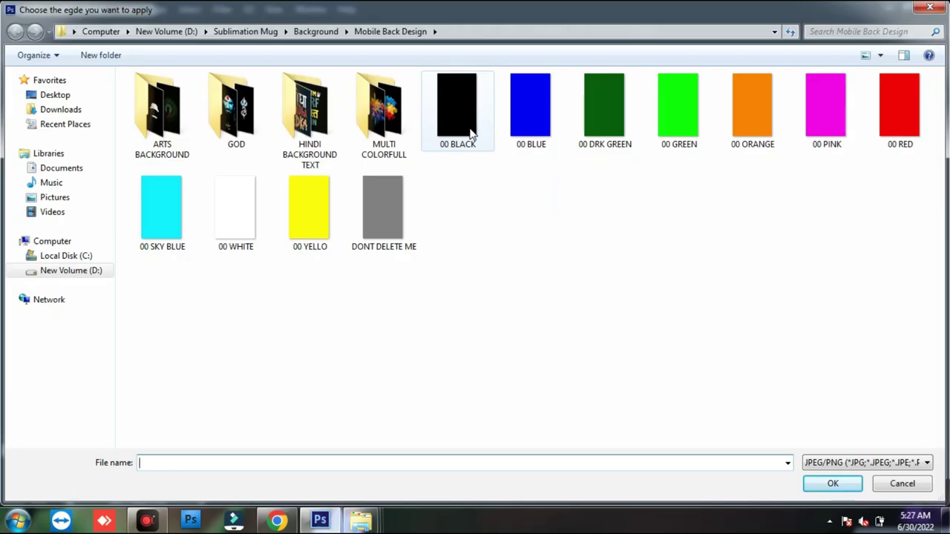
double_click(470, 132)
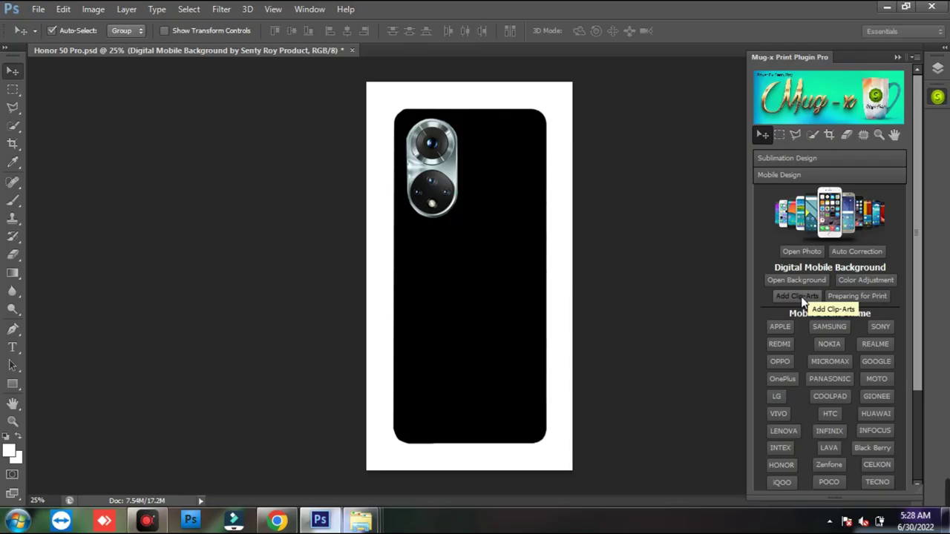
- Switch the clip-art browser to extra large icons and open the Arts folder
click(618, 263)
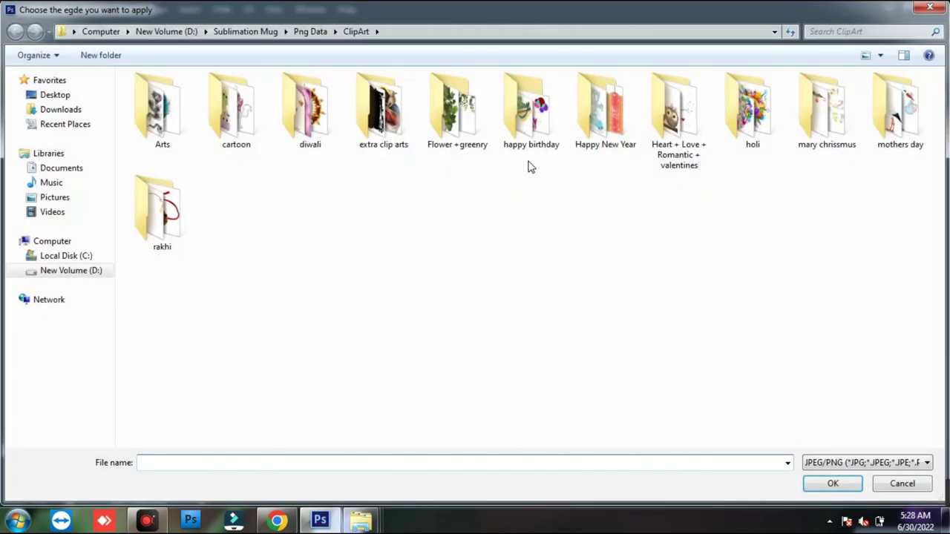
right_click(420, 218)
mouse_move(450, 224)
click(589, 225)
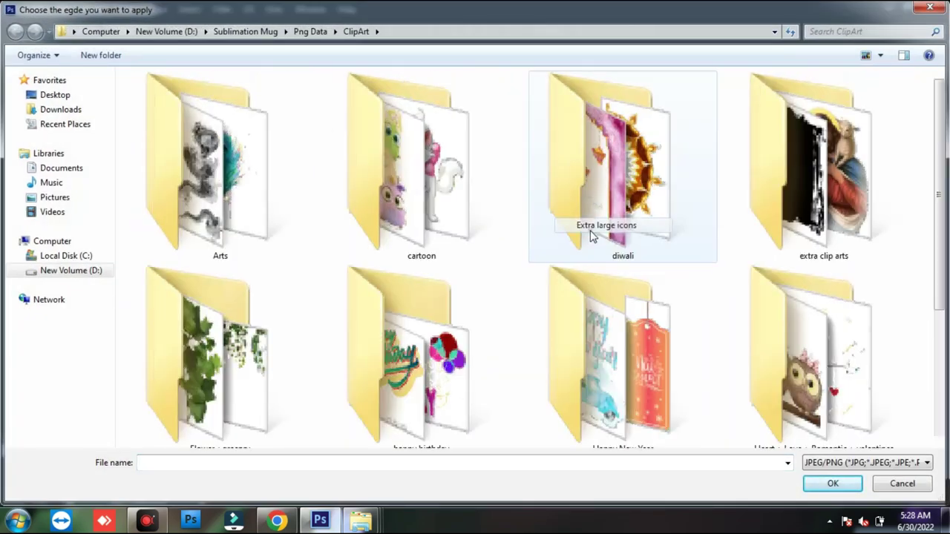
double_click(208, 170)
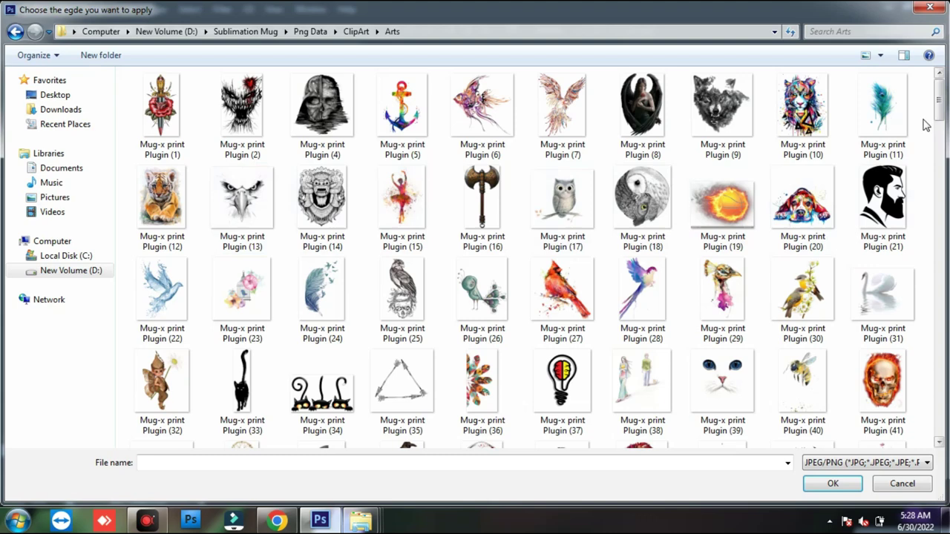
right_click(926, 131)
mouse_move(890, 133)
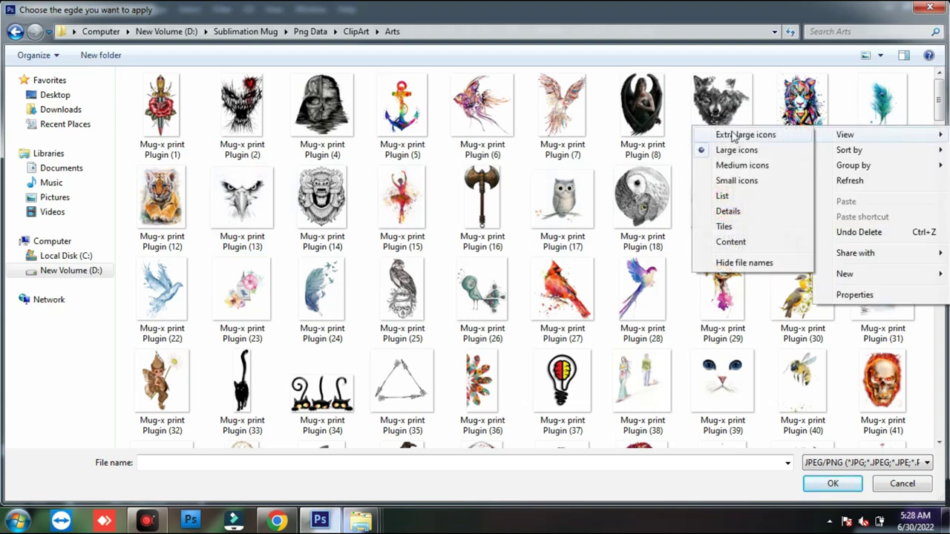
click(732, 131)
- Choose the autumn deer clip-art from Arts to place on the cover
drag(939, 89, 940, 156)
click(633, 186)
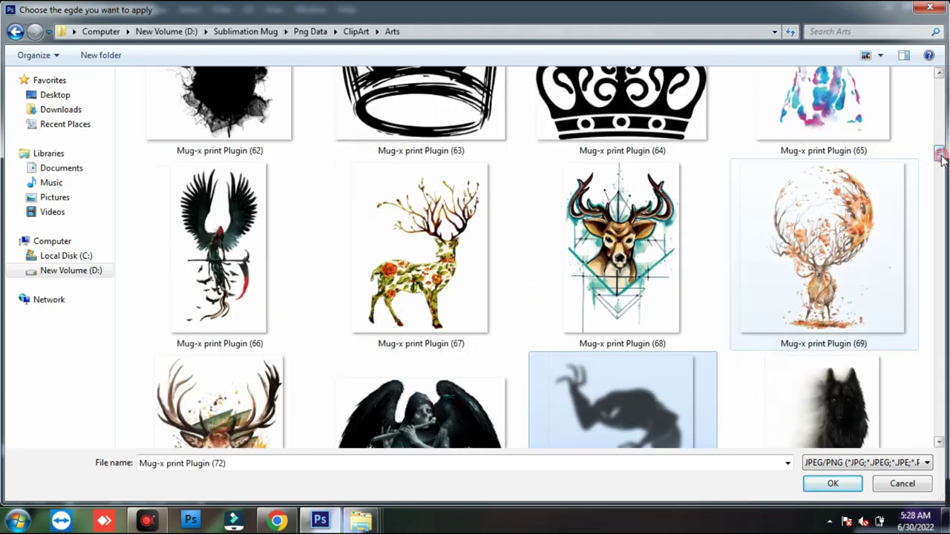
click(850, 232)
double_click(850, 231)
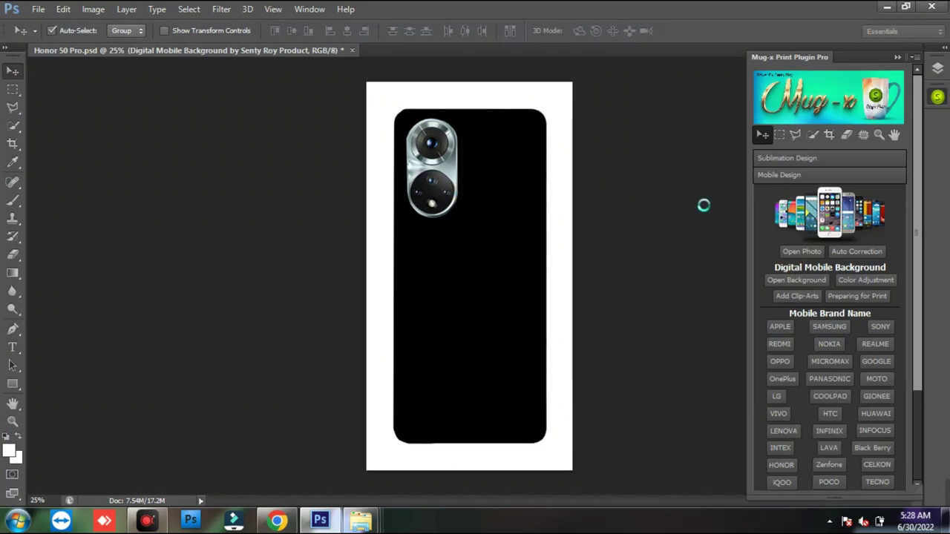
- Enlarge the deer and move it toward the bottom, then delete it
drag(532, 342, 551, 366)
drag(504, 326, 504, 421)
key(Return)
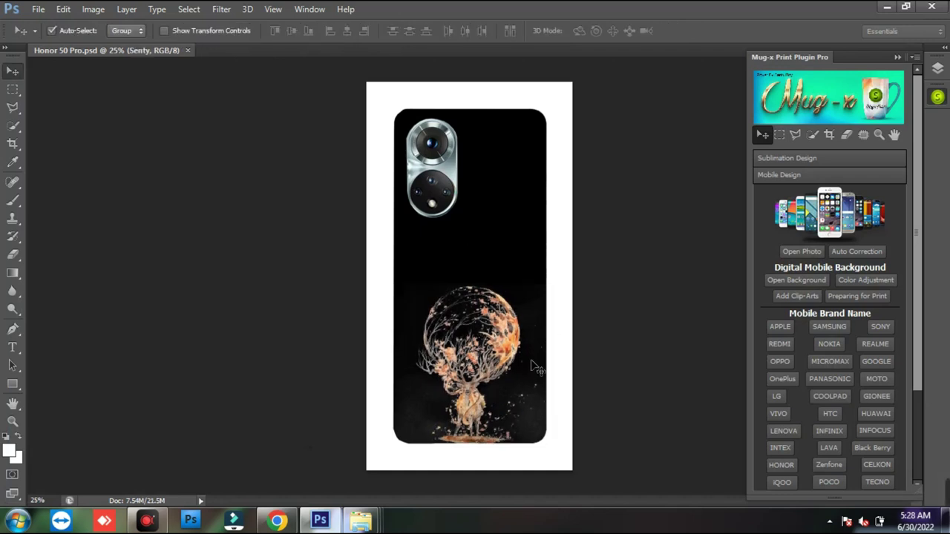
key(Delete)
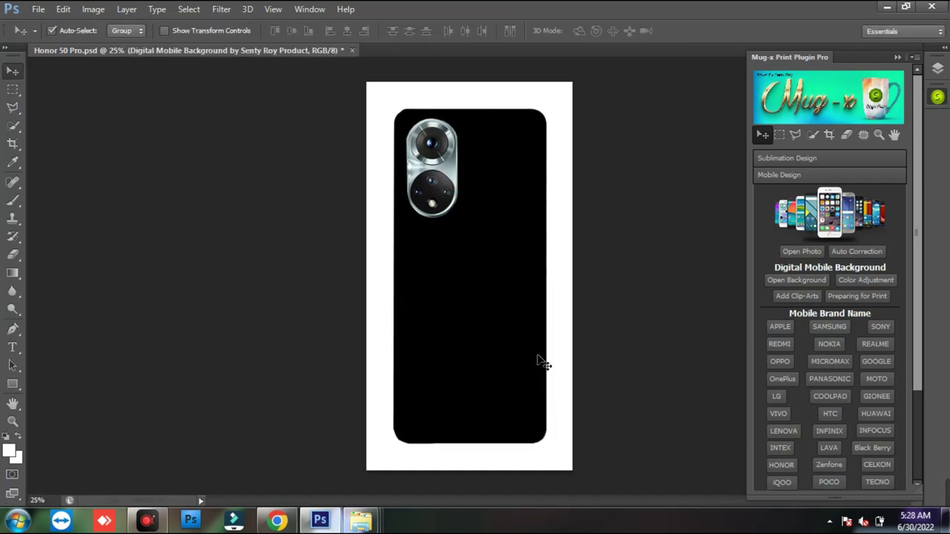
- Place a red clip-art from Arts, nudge it lower, then undo it
click(793, 295)
double_click(242, 236)
click(394, 348)
scroll(393, 348, down, 3)
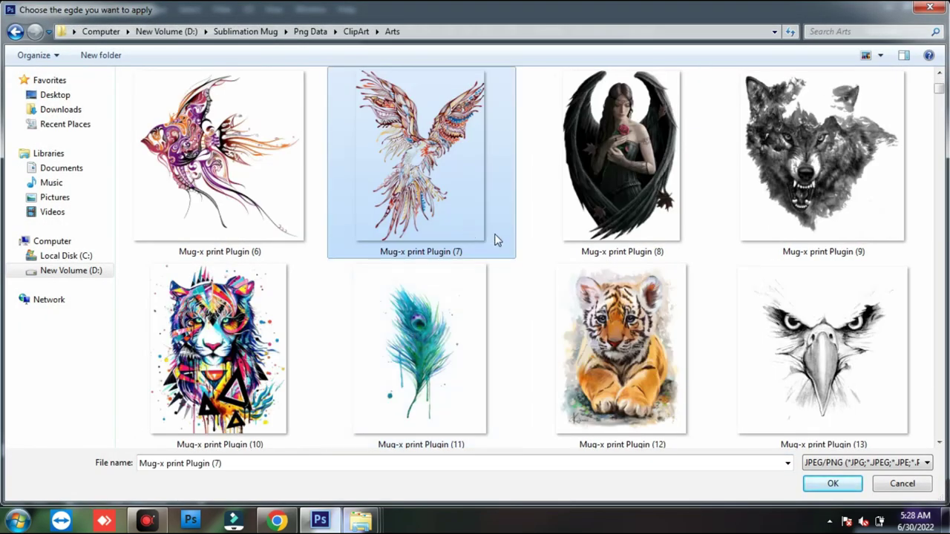
scroll(497, 240, up, 3)
double_click(475, 208)
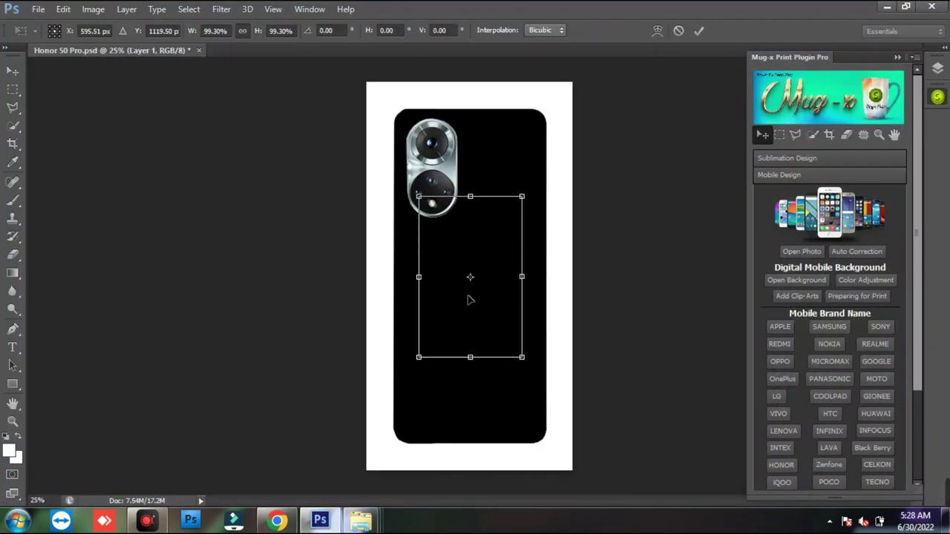
drag(483, 301, 482, 318)
key(Return)
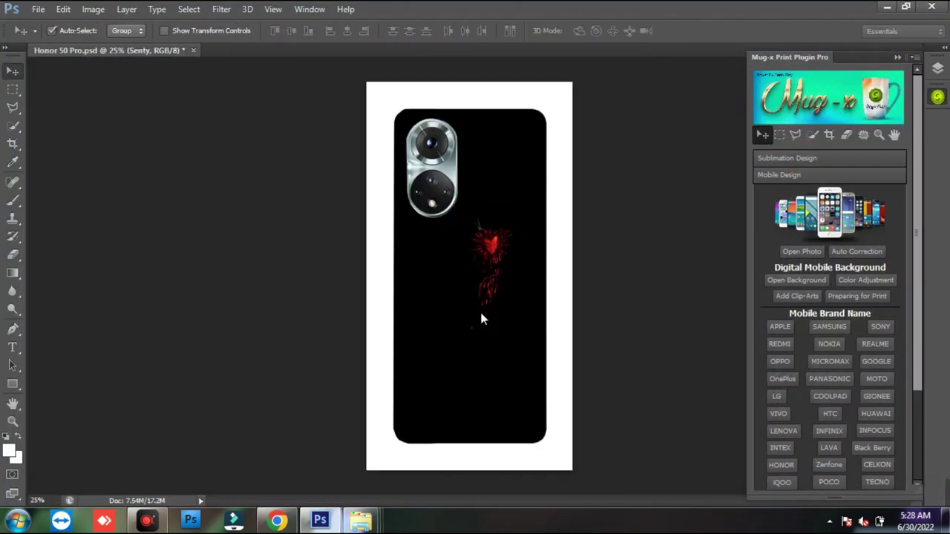
key(ctrl+z)
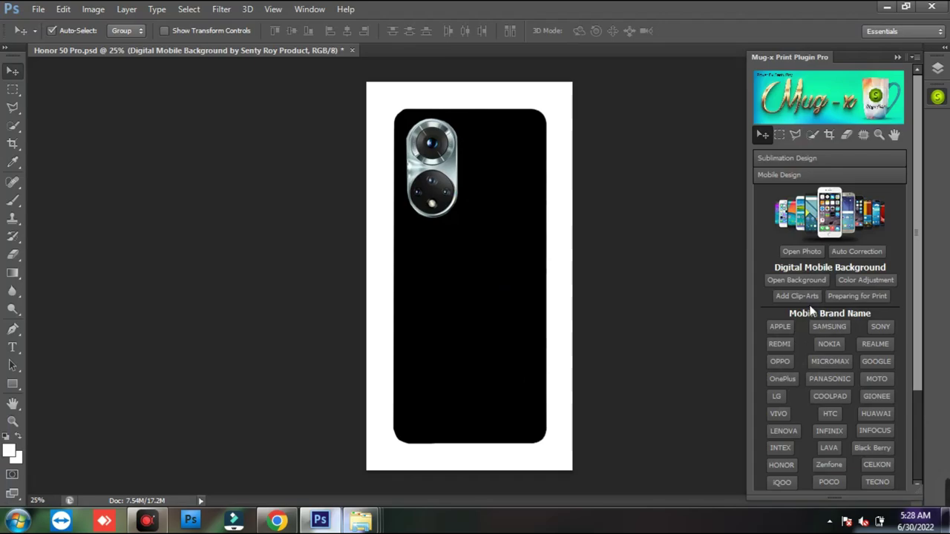
- Add the wolf clip-art, enlarge it and move it lower on the cover
click(797, 295)
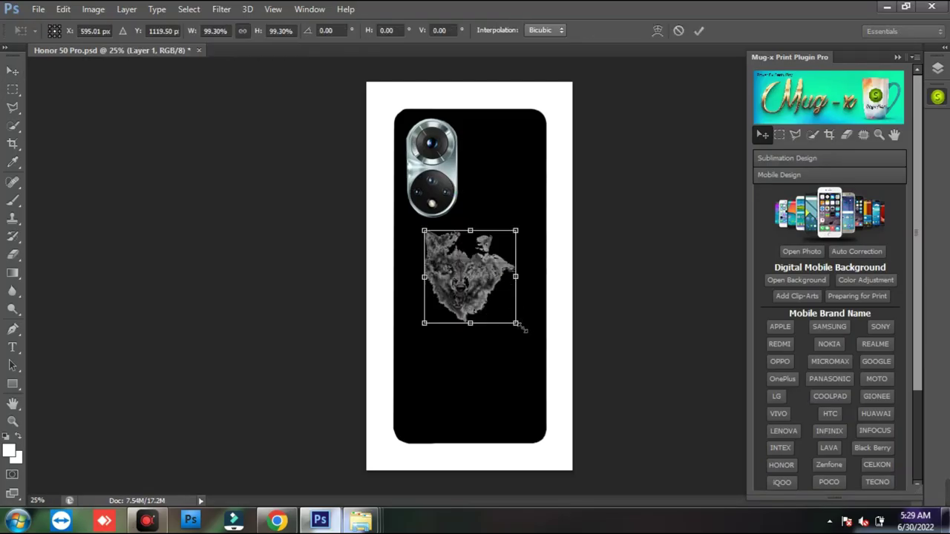
drag(519, 325, 555, 364)
key(Return)
drag(495, 300, 488, 305)
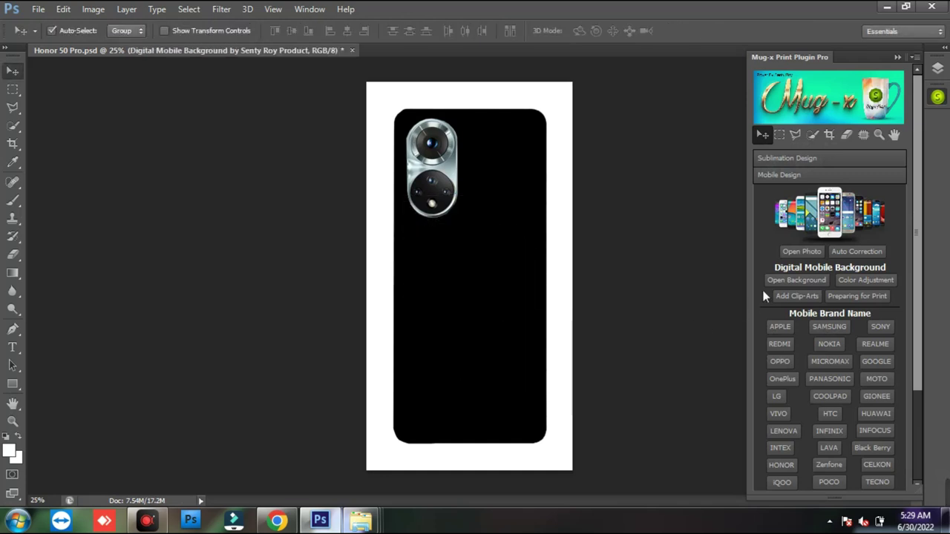
click(793, 297)
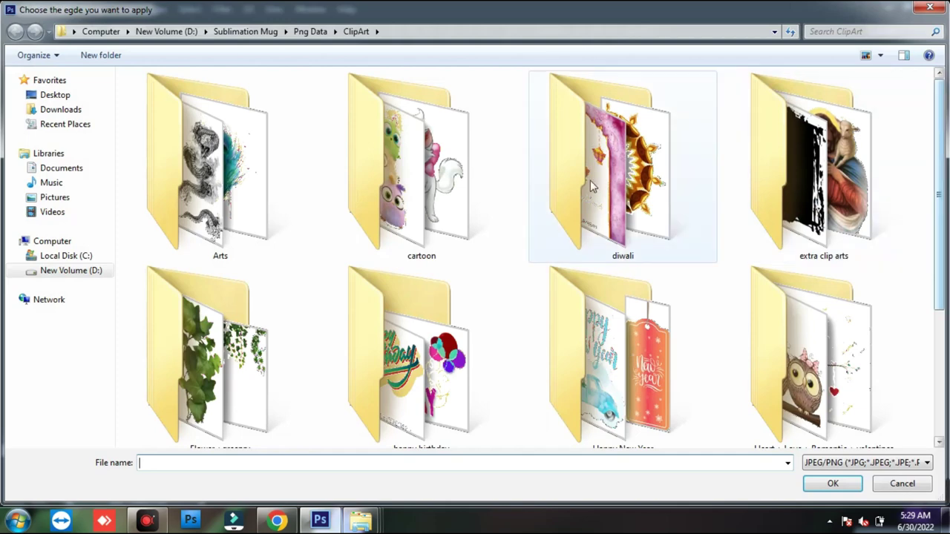
- Place the flaming skull clip-art from Arts, moved lower and enlarged to about 119%
double_click(290, 172)
scroll(455, 296, down, 5)
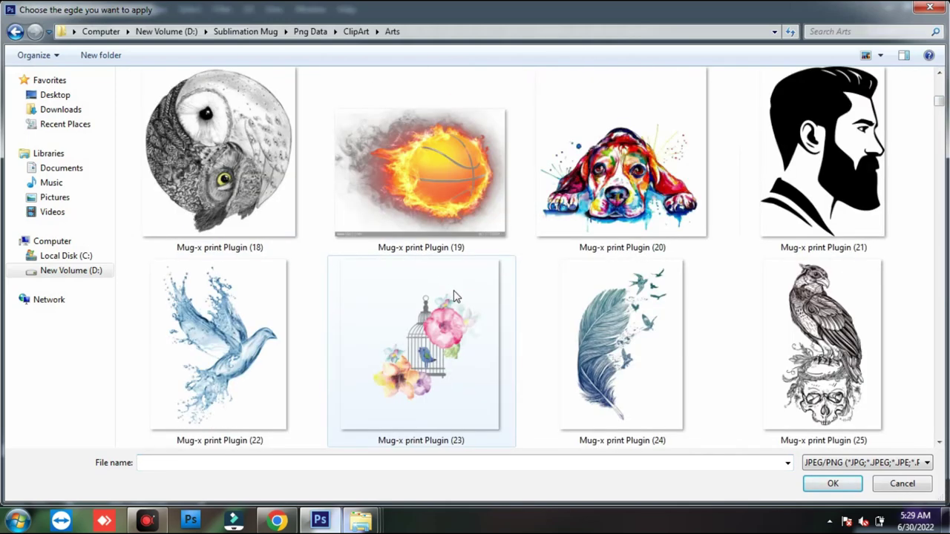
scroll(455, 296, down, 3)
scroll(455, 296, down, 2)
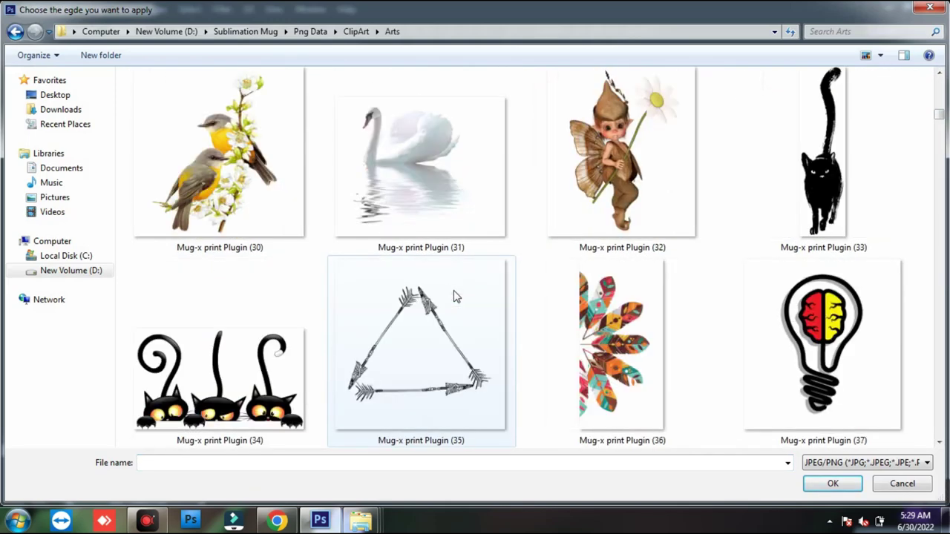
scroll(456, 296, down, 2)
double_click(455, 296)
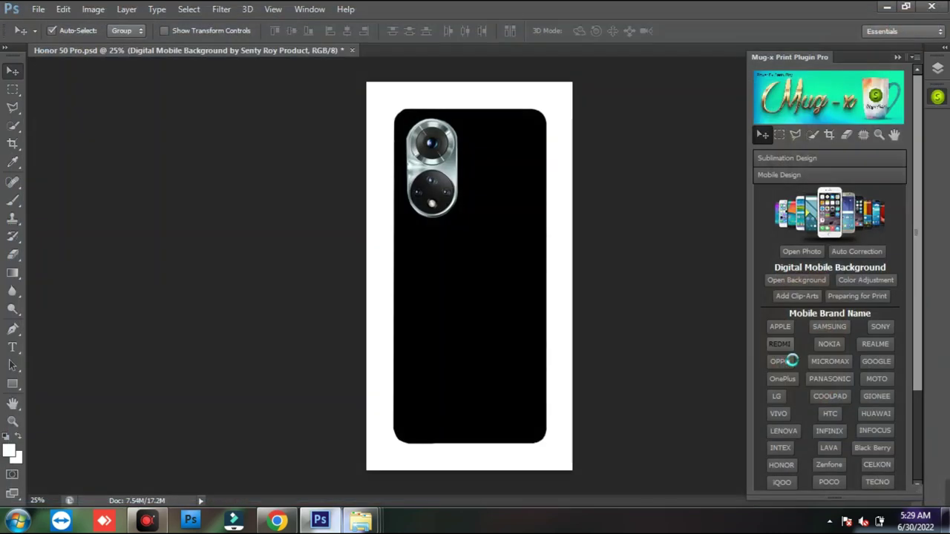
drag(499, 323, 498, 364)
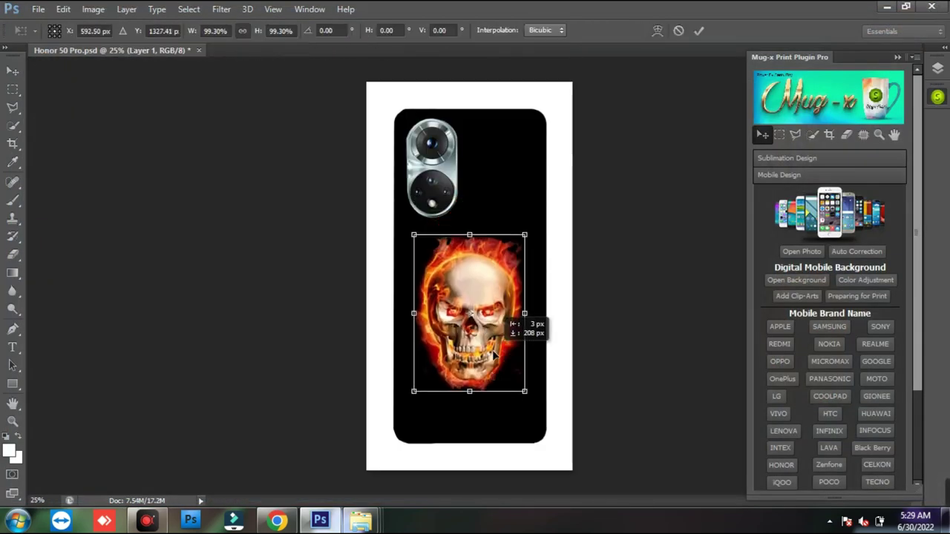
drag(529, 399, 538, 413)
key(Return)
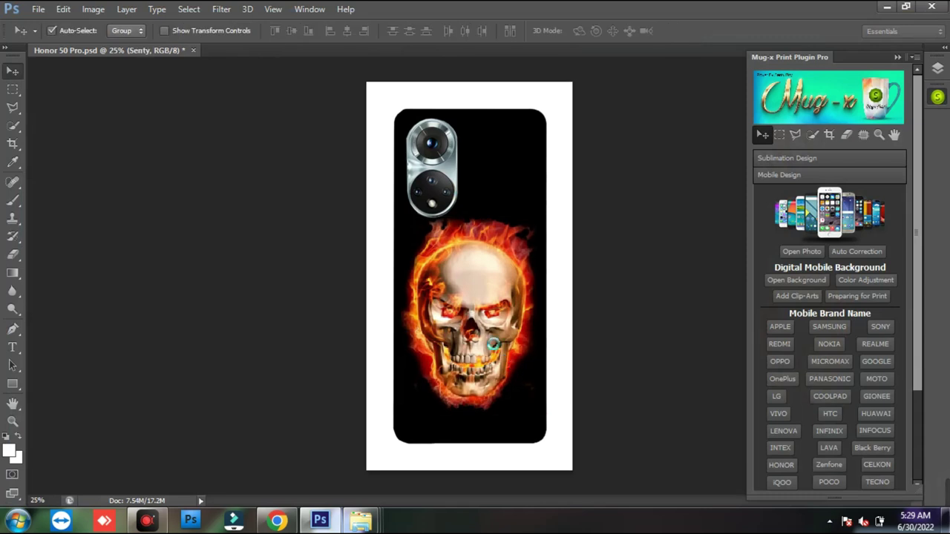
- Close the Honor 50 Pro document and expand the Manual Design tools
scroll(918, 329, down, 10)
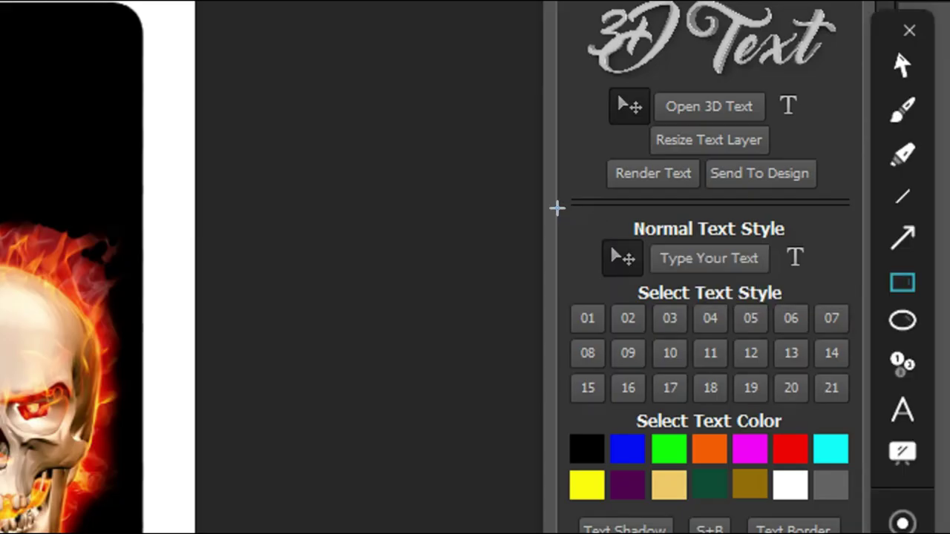
mouse_move(755, 215)
mouse_down()
mouse_move(905, 341)
mouse_move(908, 377)
mouse_up()
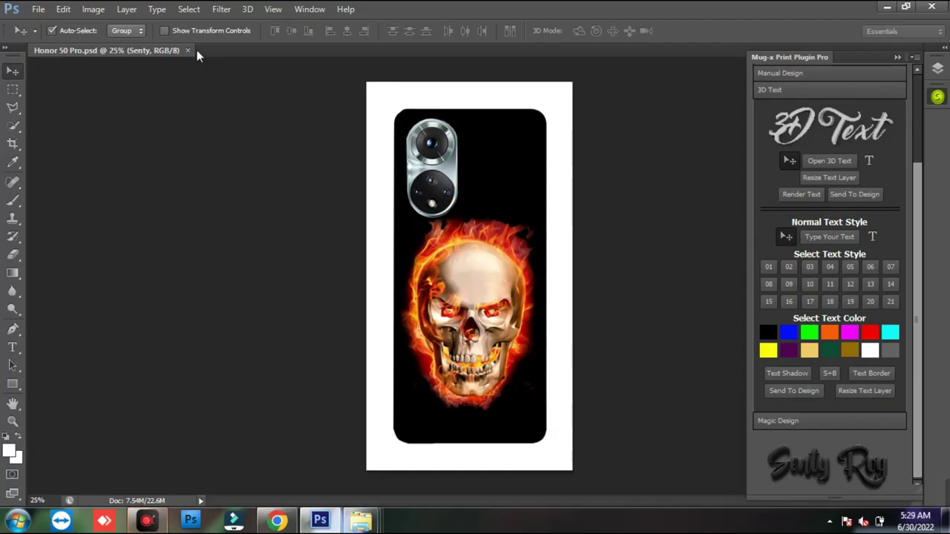
click(188, 50)
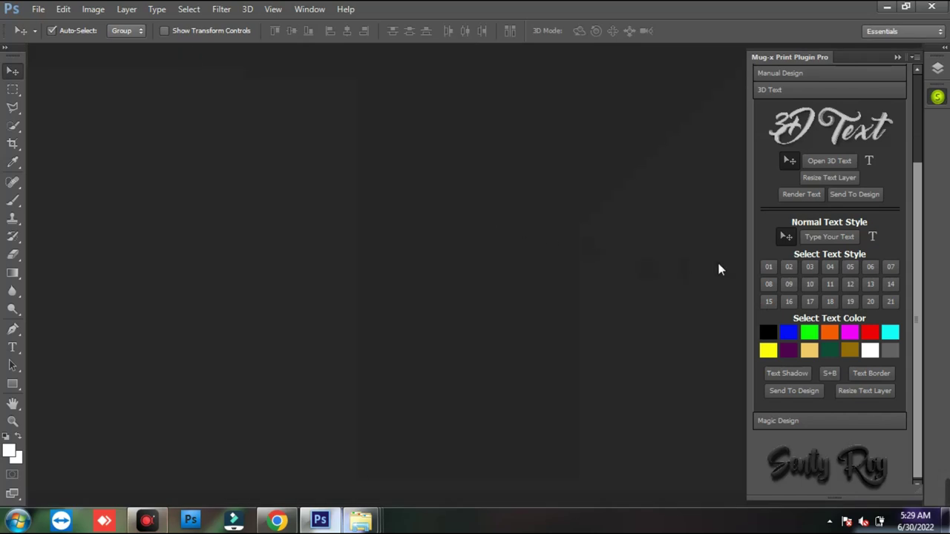
click(854, 75)
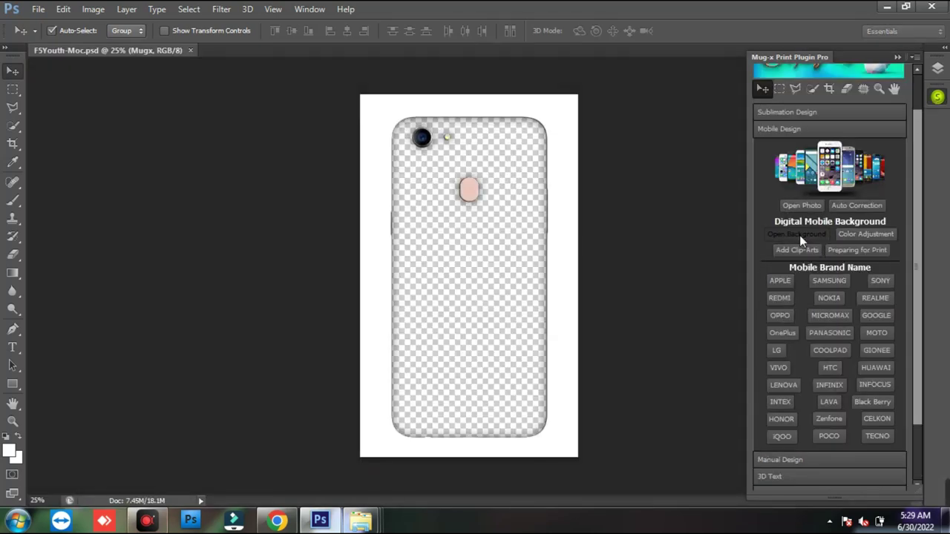
click(799, 236)
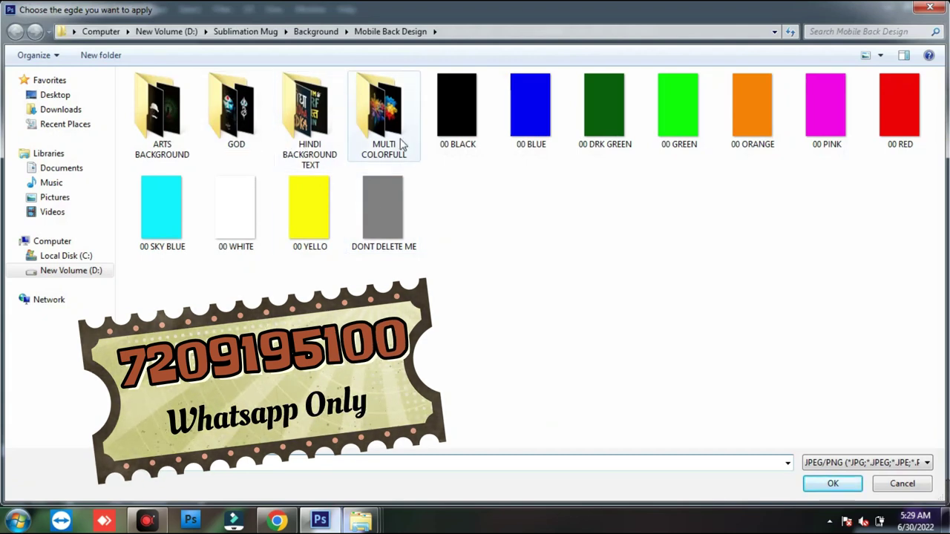
- Apply the 00 YELLO background and add the bloody knife clip-art from Arts, scaled to about 81%
double_click(310, 207)
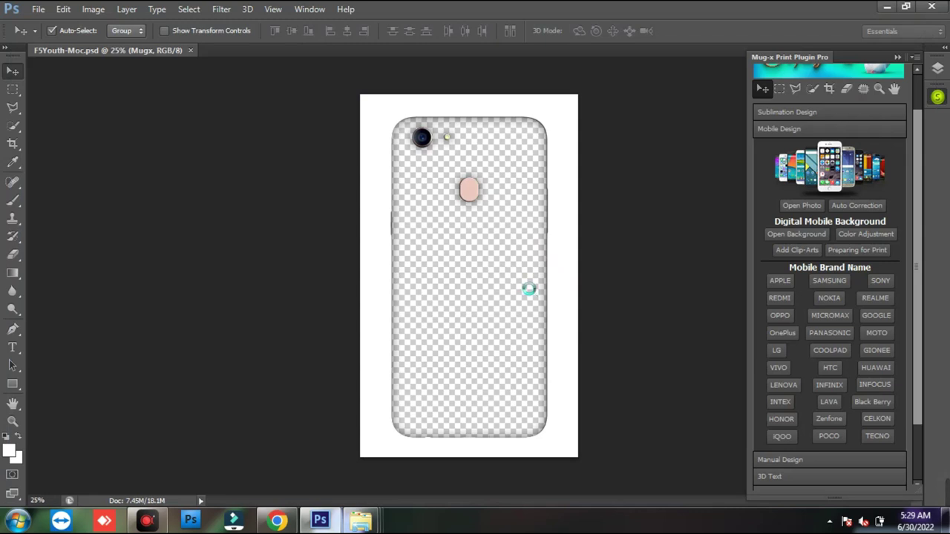
click(797, 251)
double_click(254, 166)
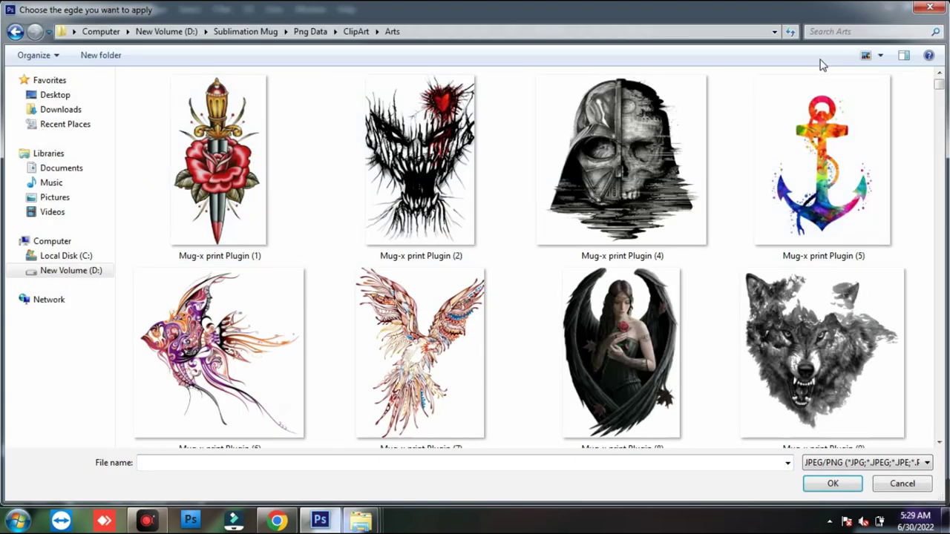
scroll(938, 93, down, 5)
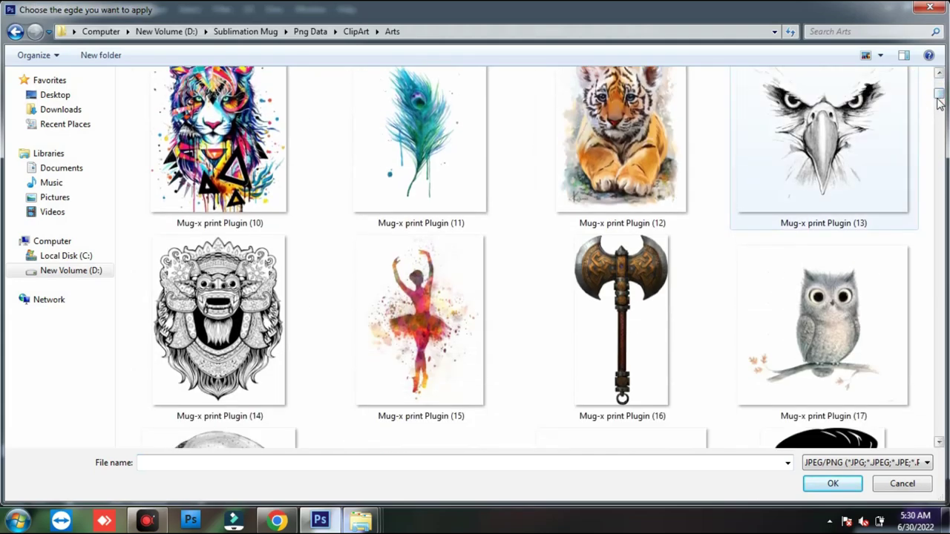
click(642, 257)
key(Down)
key(Down)
key(Down)
key(Down)
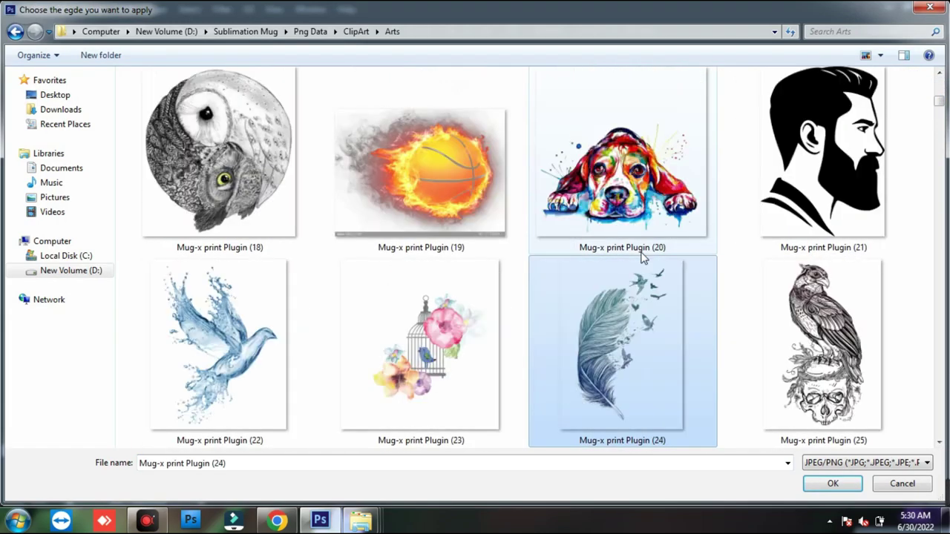
key(Return)
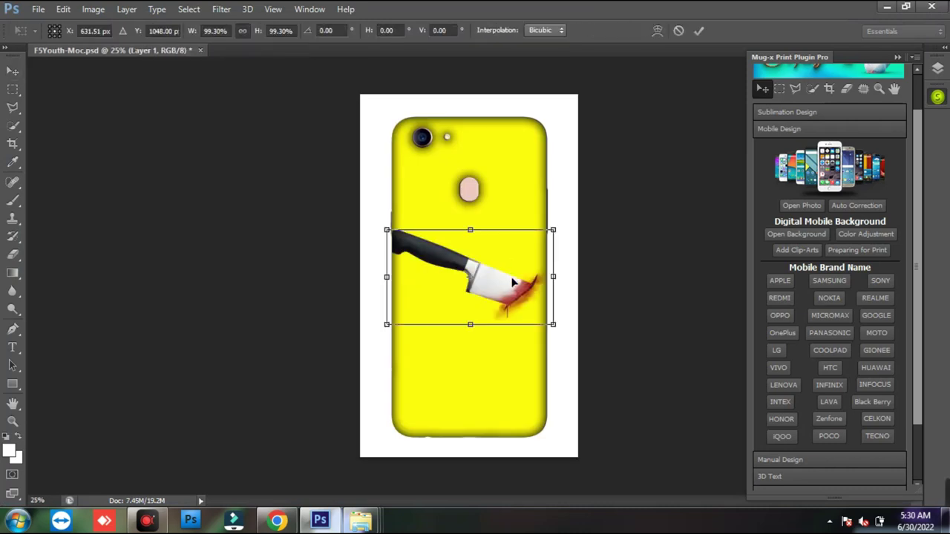
drag(555, 325, 508, 353)
key(Return)
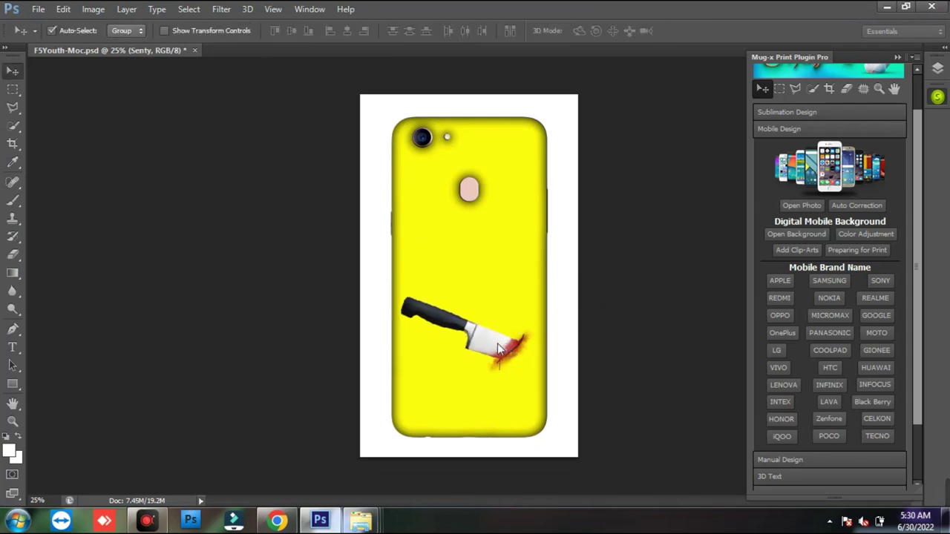
click(795, 251)
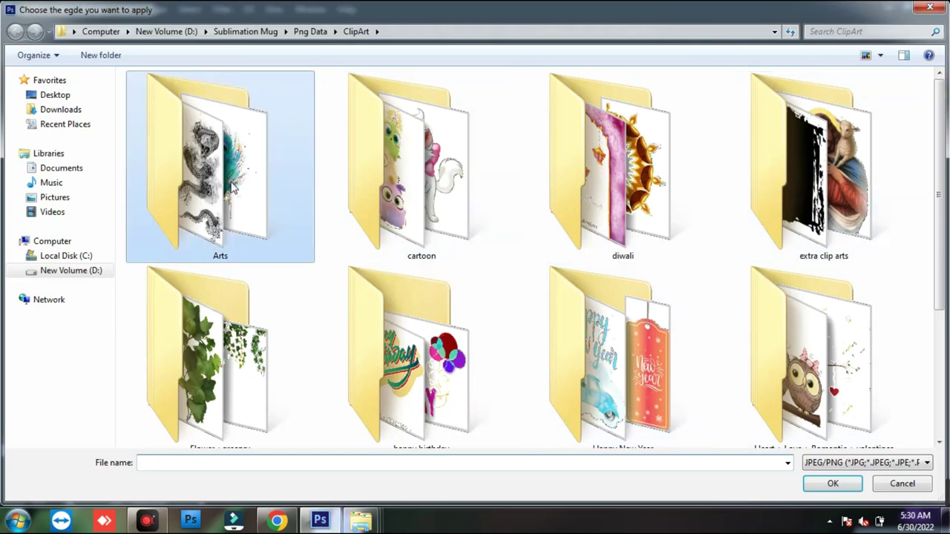
- Add the skeleton wedding couple clip-art from Arts, scaled to about 83% and placed lower
double_click(232, 187)
click(666, 337)
scroll(665, 338, down, 2)
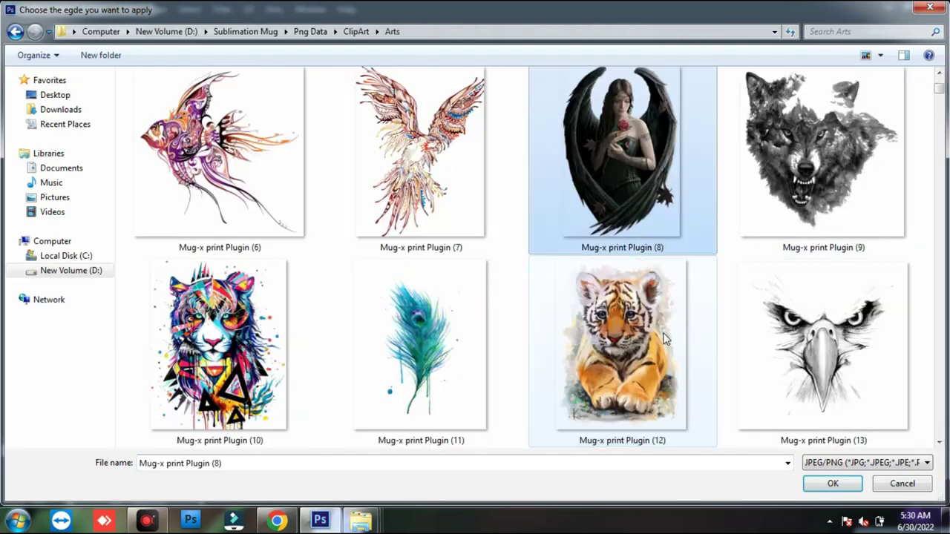
scroll(666, 338, down, 8)
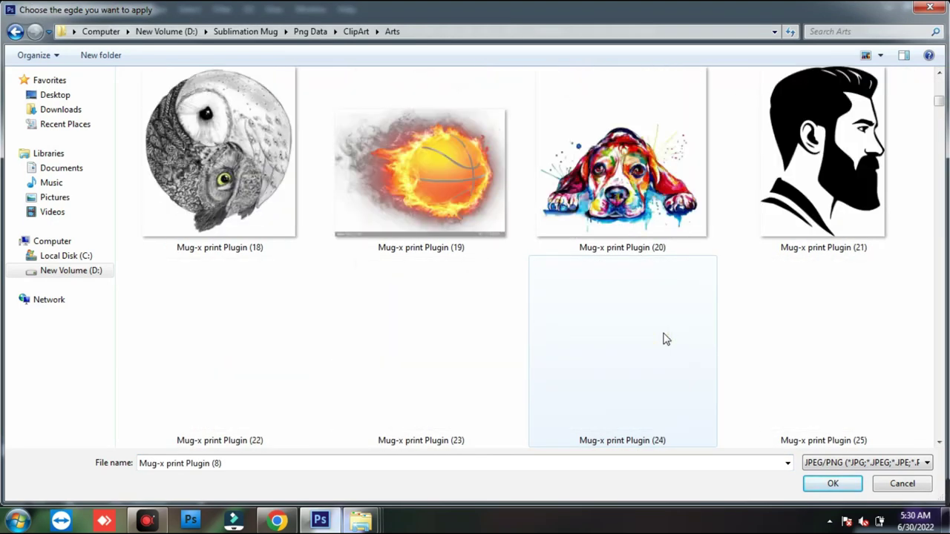
scroll(666, 340, down, 4)
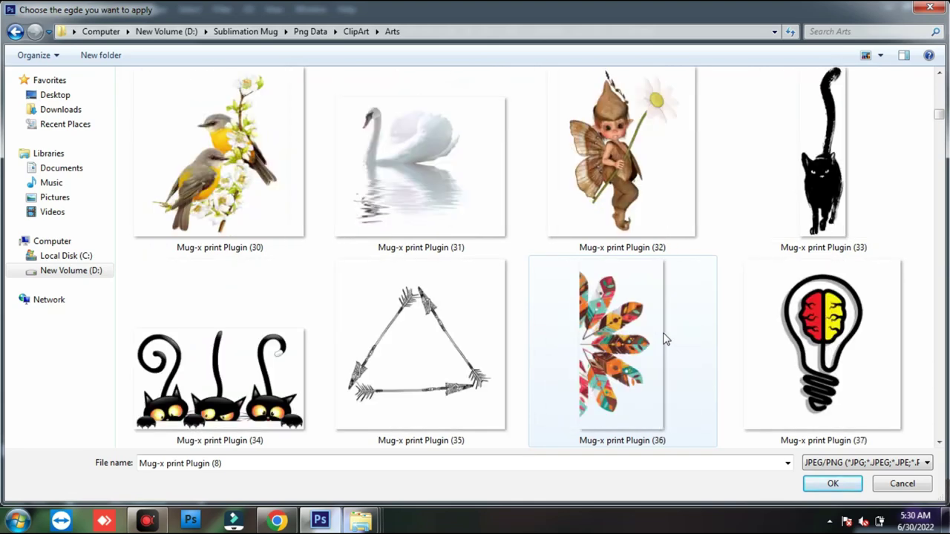
scroll(666, 339, down, 6)
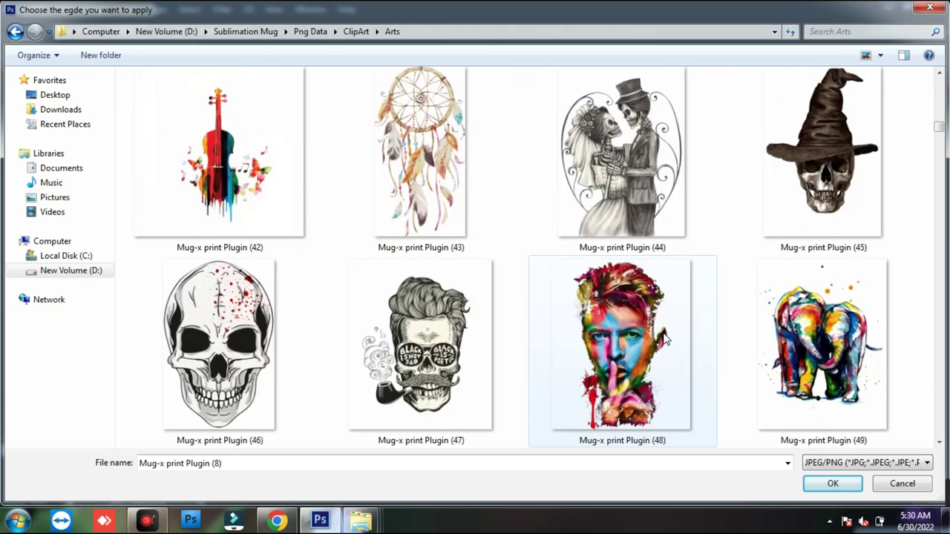
double_click(622, 156)
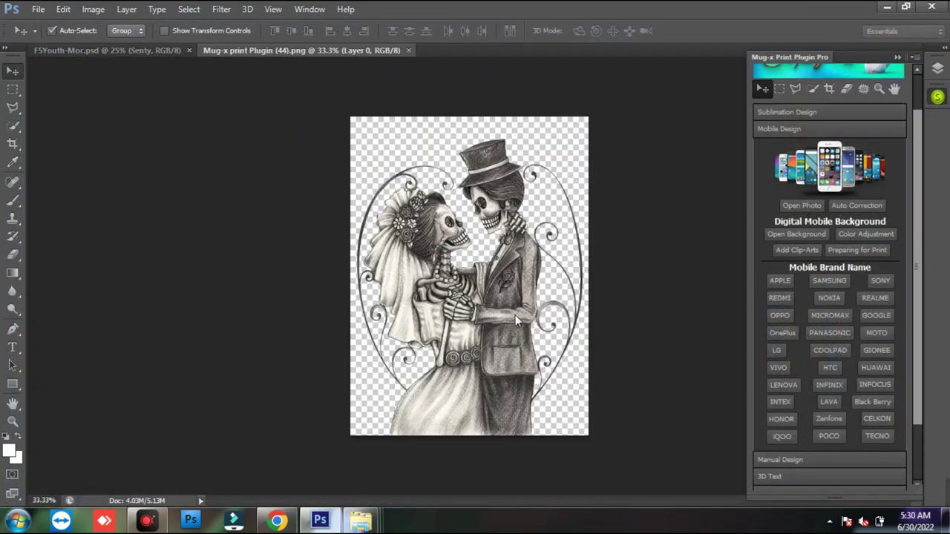
drag(553, 387, 527, 352)
drag(482, 326, 494, 294)
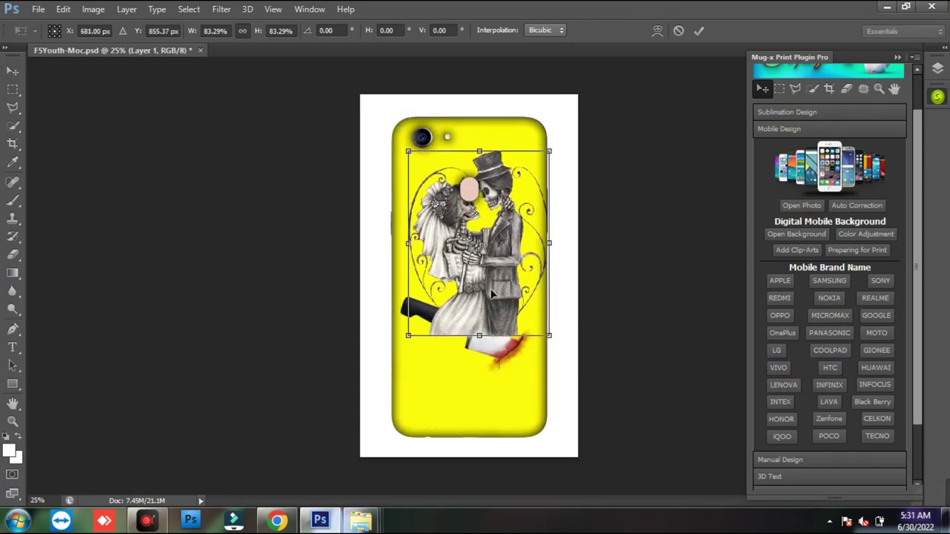
key(Return)
- Reorder the layers and reposition so the knife sits above the groom's hat and the couple sits below
key(ctrl+bracketleft)
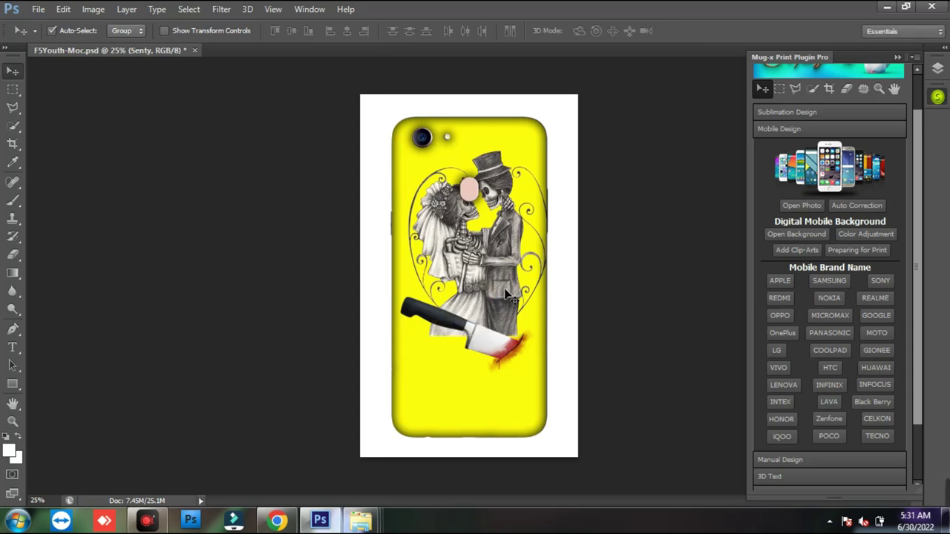
key(ctrl+t)
drag(512, 285, 501, 387)
key(Return)
drag(495, 349, 491, 233)
drag(499, 282, 502, 291)
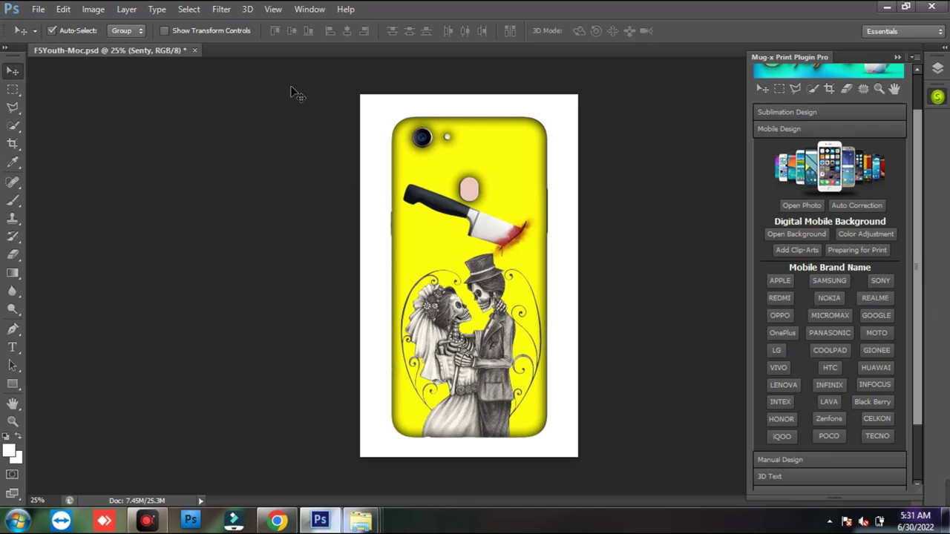
- Close the F5Youth cover without saving and expand the manual design tools
click(194, 50)
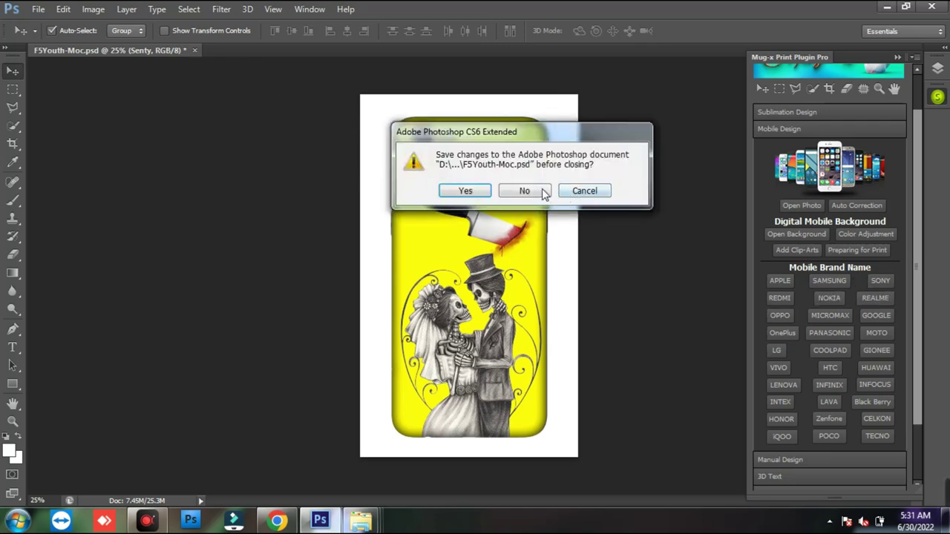
click(539, 191)
scroll(917, 339, down, 2)
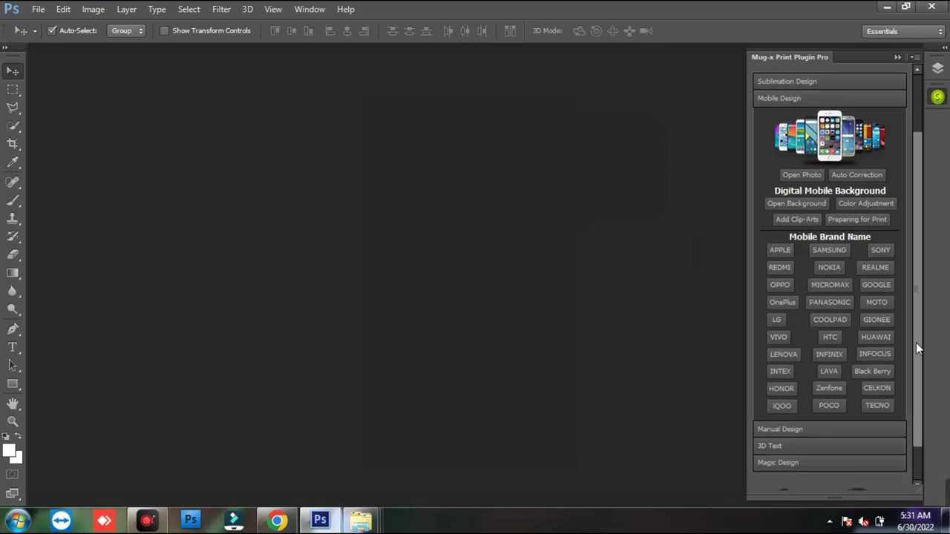
drag(915, 354, 912, 378)
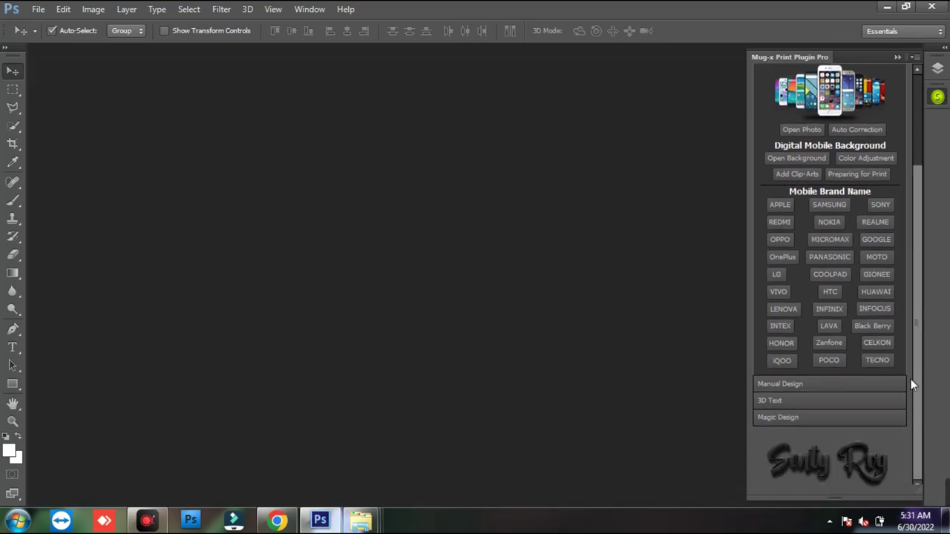
click(850, 384)
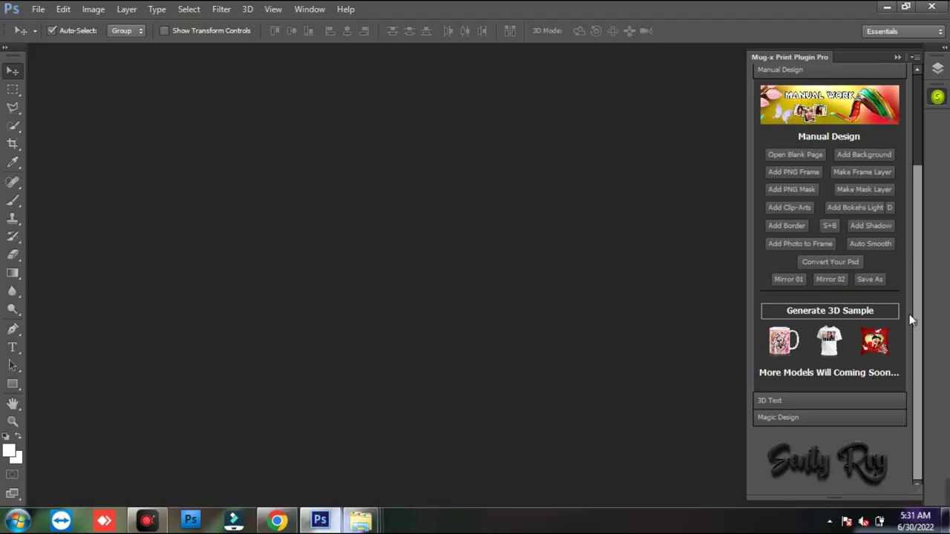
- Open Sublimation Design's Open PSD chooser and browse into the T-shirt > Holi PSD folder
drag(882, 278, 863, 6)
click(839, 160)
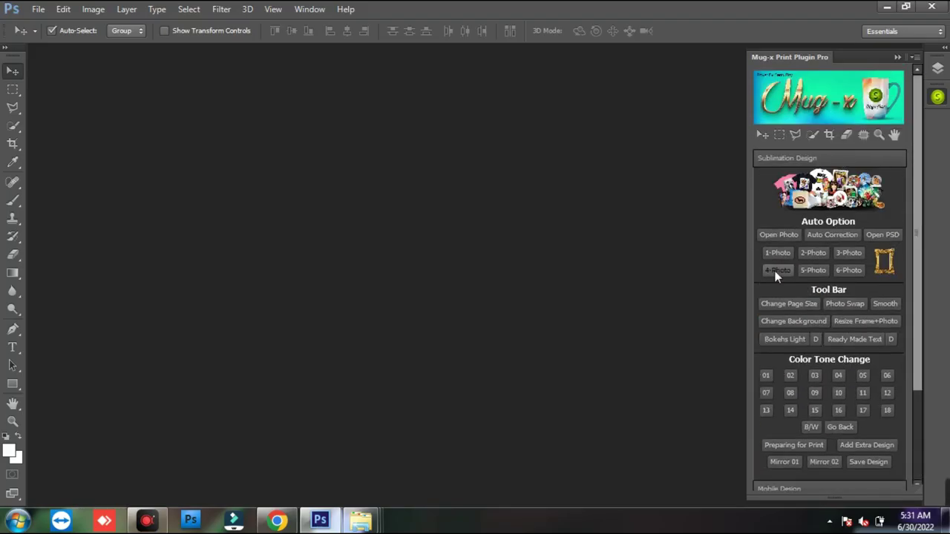
click(885, 234)
double_click(791, 181)
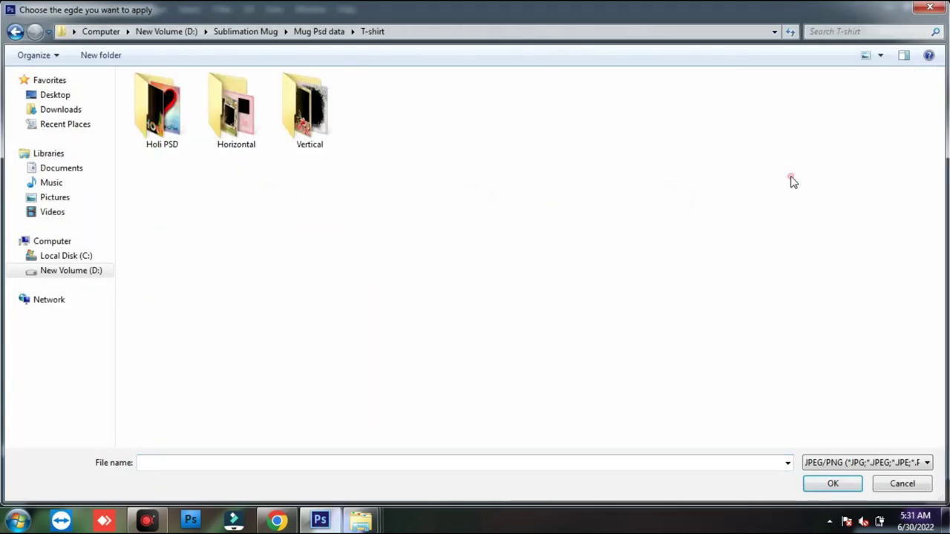
double_click(174, 111)
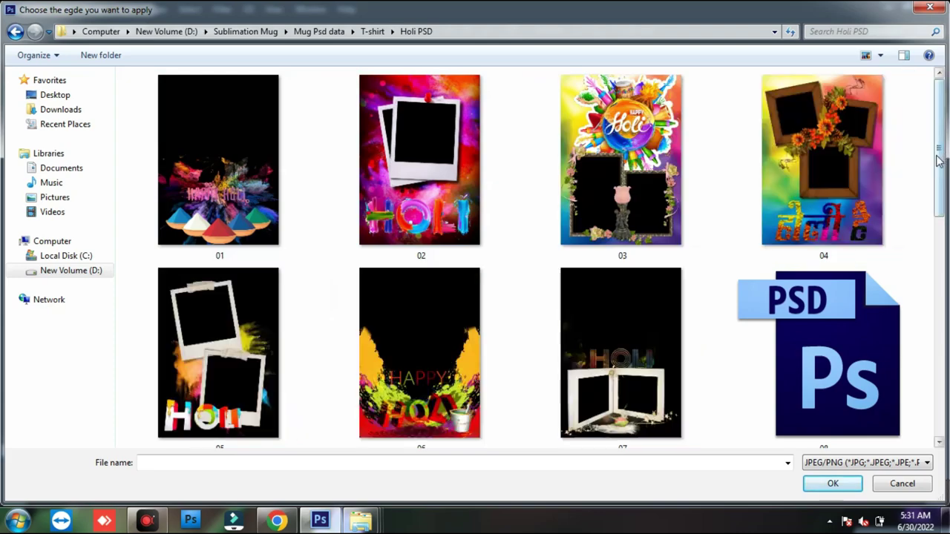
- Load a Holi template with one couple photo and preview it on a T-shirt 3D mockup
double_click(598, 254)
click(766, 256)
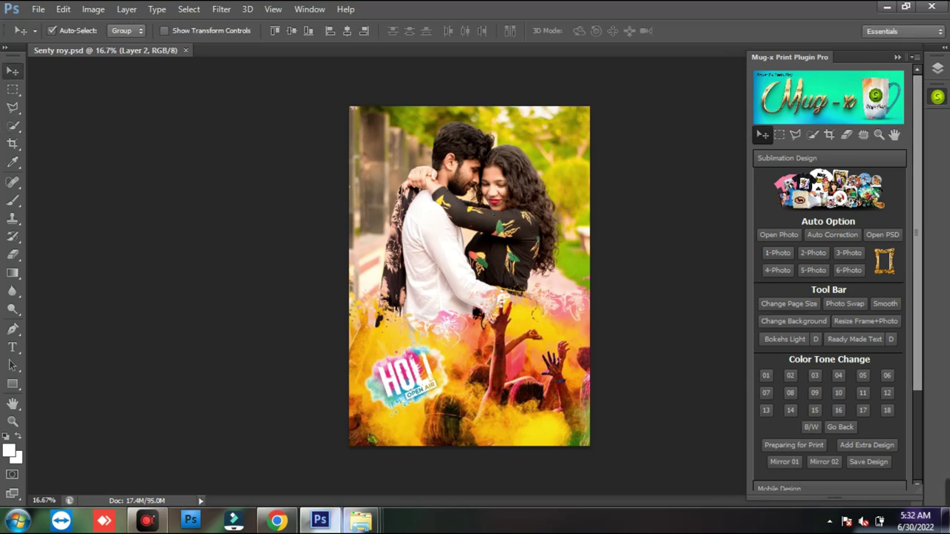
drag(919, 360, 918, 460)
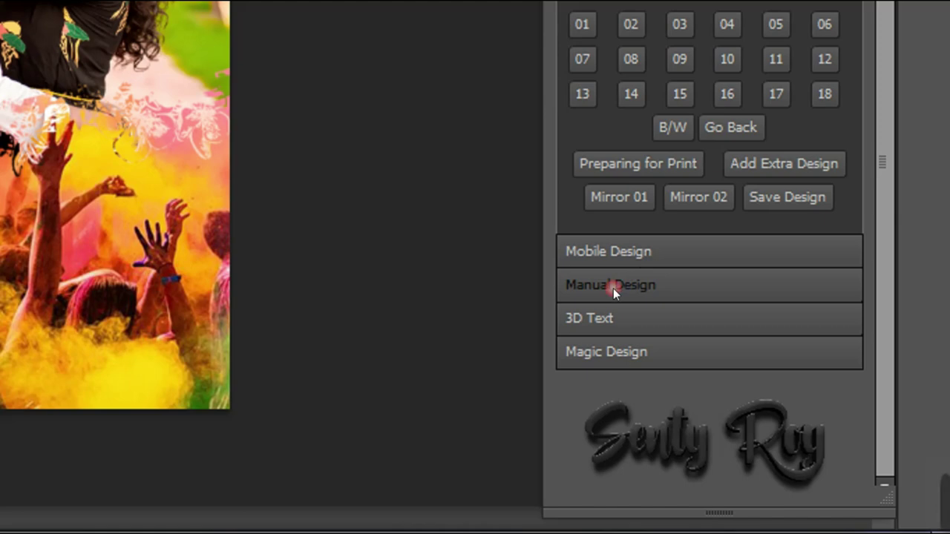
click(613, 288)
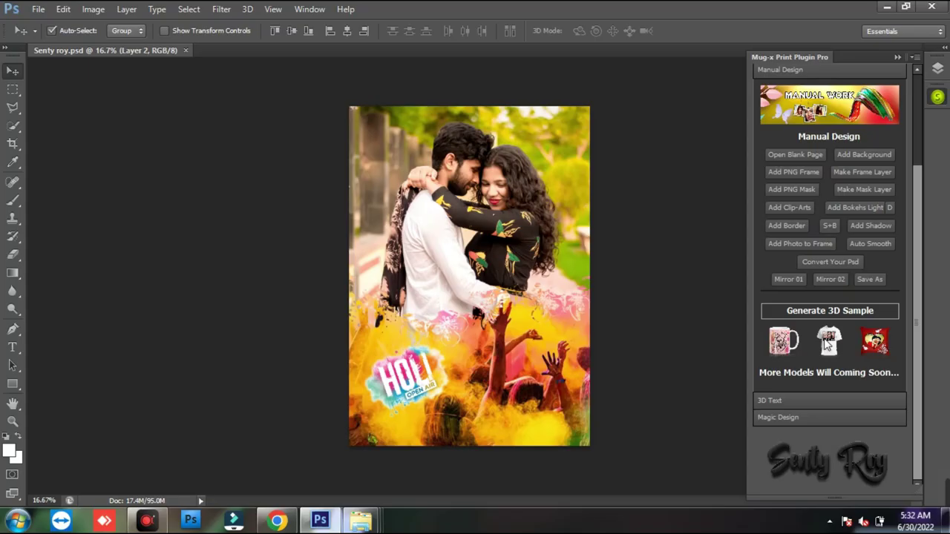
click(702, 199)
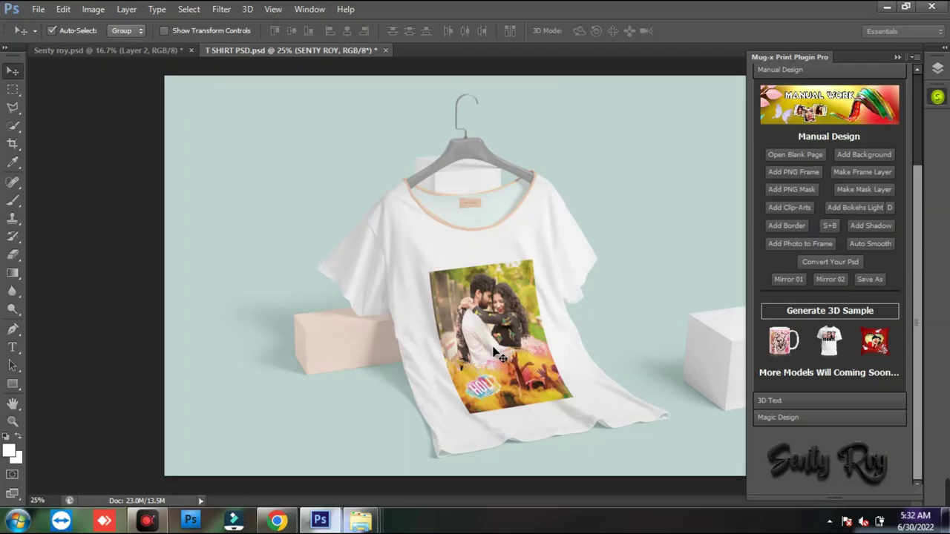
- Close the T-shirt mockup and the Holi design, both without saving
click(384, 51)
click(524, 191)
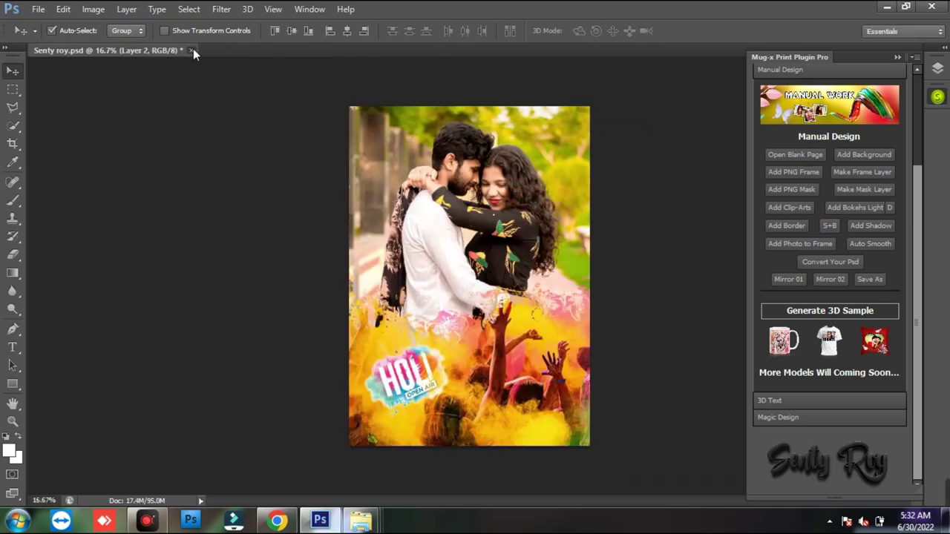
click(192, 49)
click(523, 190)
drag(917, 292, 916, 180)
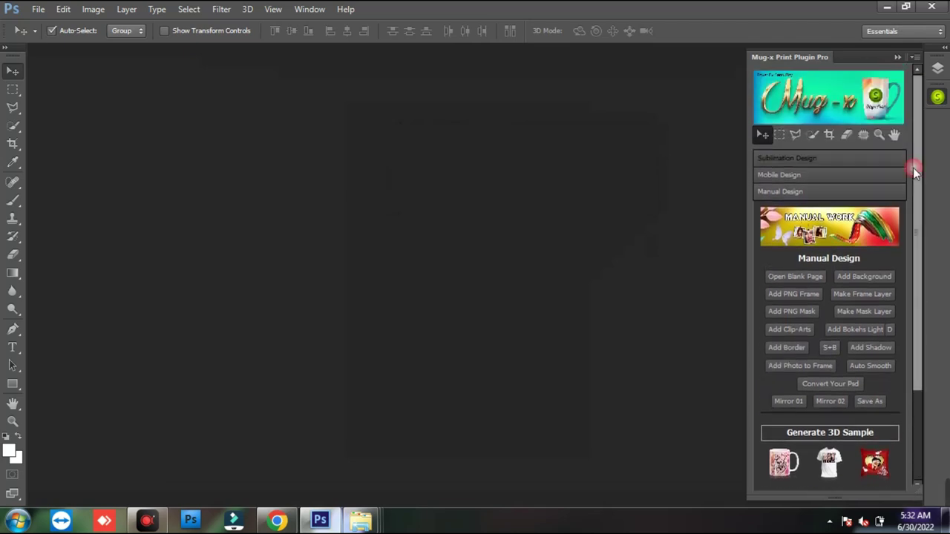
- Open square frame 06 from Tiles + Cushion and fill it with two couple photos
click(881, 158)
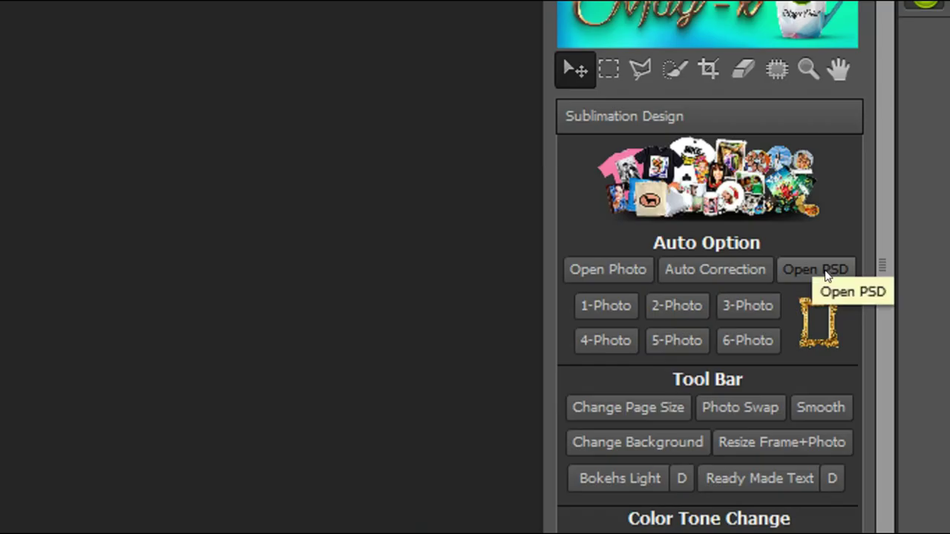
click(882, 235)
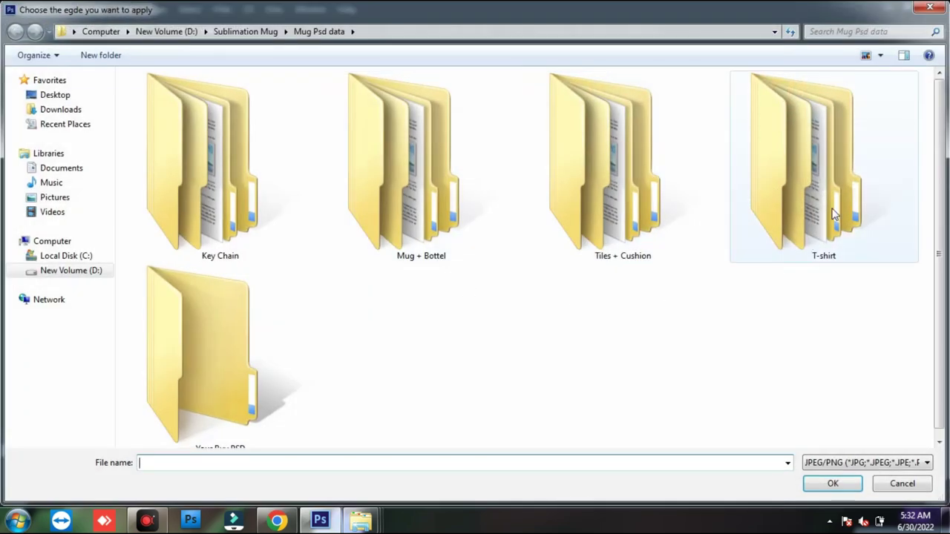
double_click(622, 212)
double_click(620, 178)
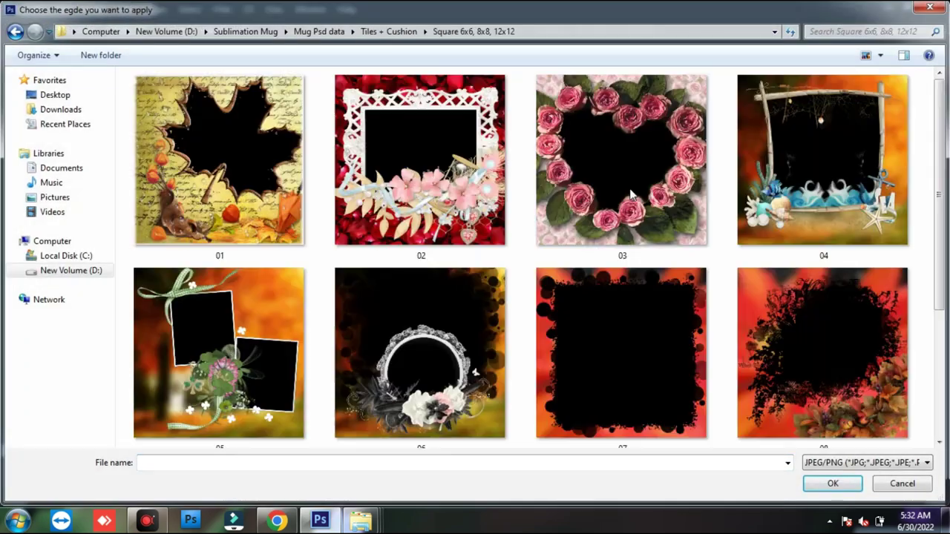
drag(931, 157, 933, 282)
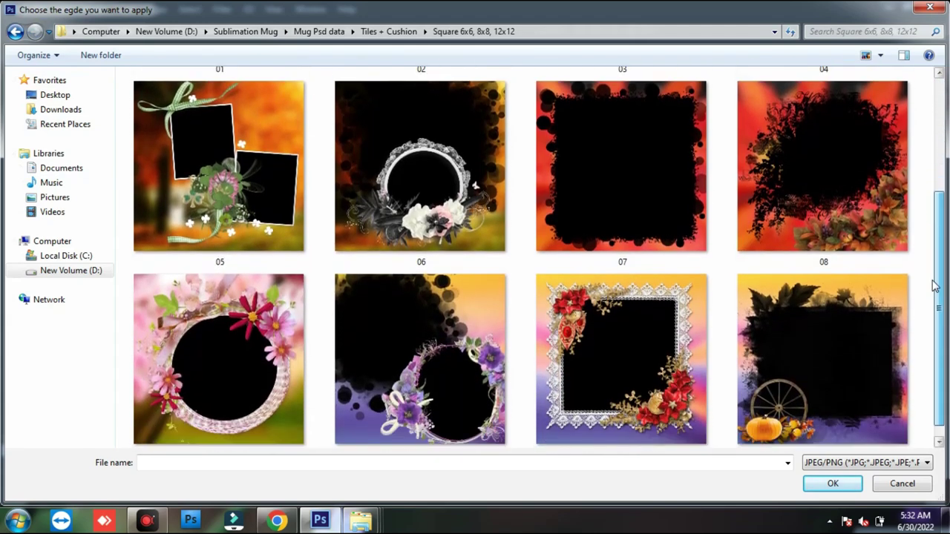
double_click(490, 200)
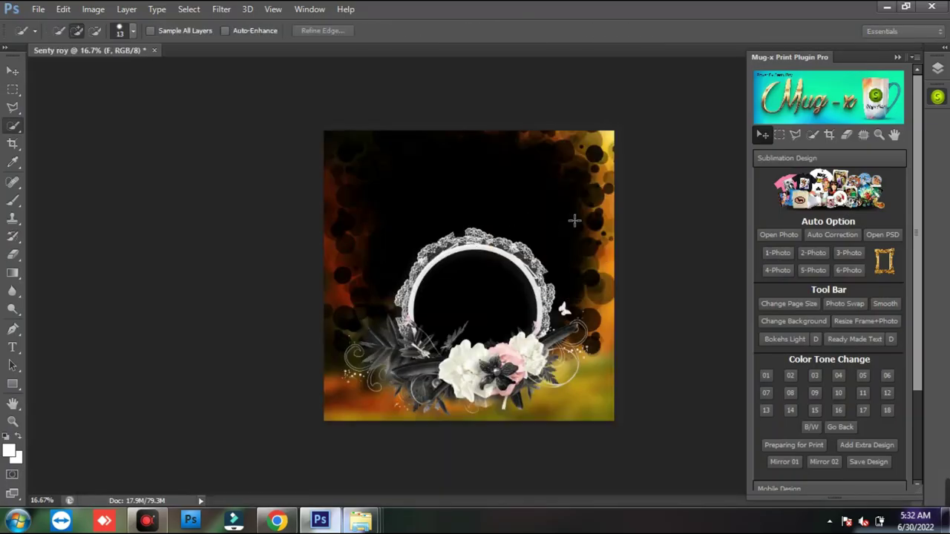
click(812, 253)
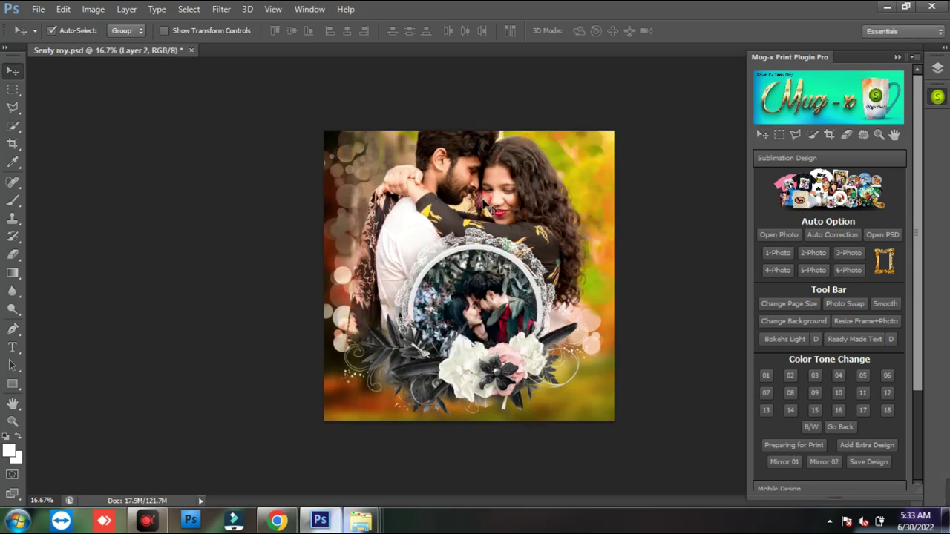
- Turn the large background photo black and white with the B/W color tone
right_click(497, 204)
click(519, 211)
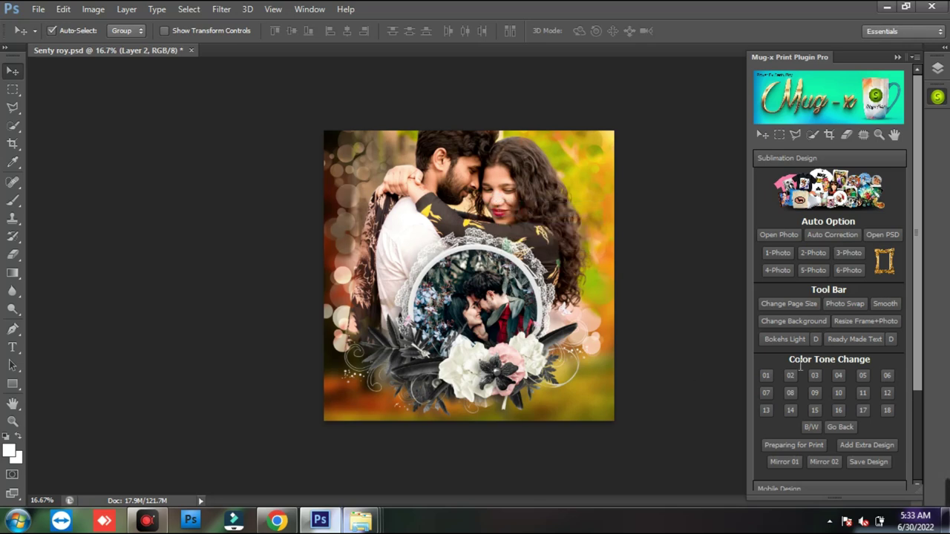
click(811, 426)
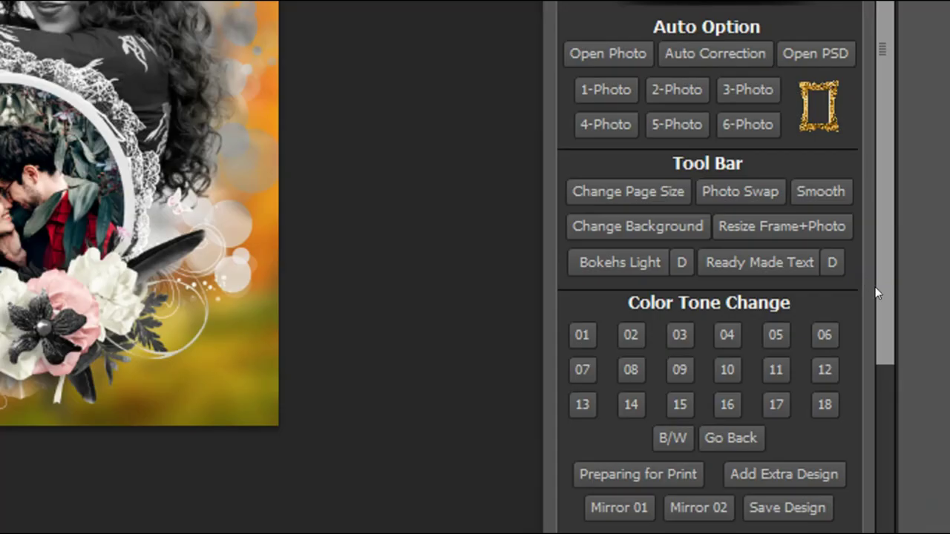
scroll(914, 351, down, 2)
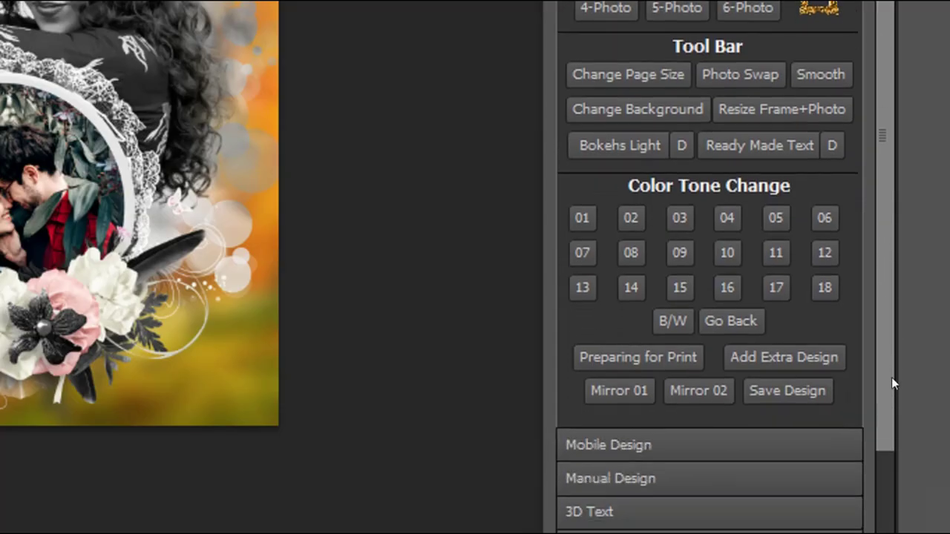
drag(891, 377, 893, 418)
click(633, 388)
scroll(819, 314, down, 5)
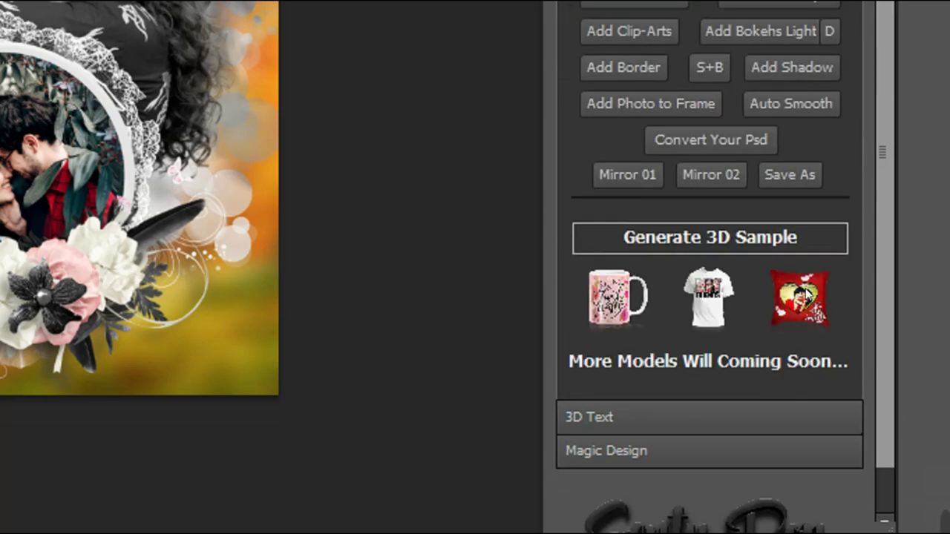
drag(746, 239, 828, 334)
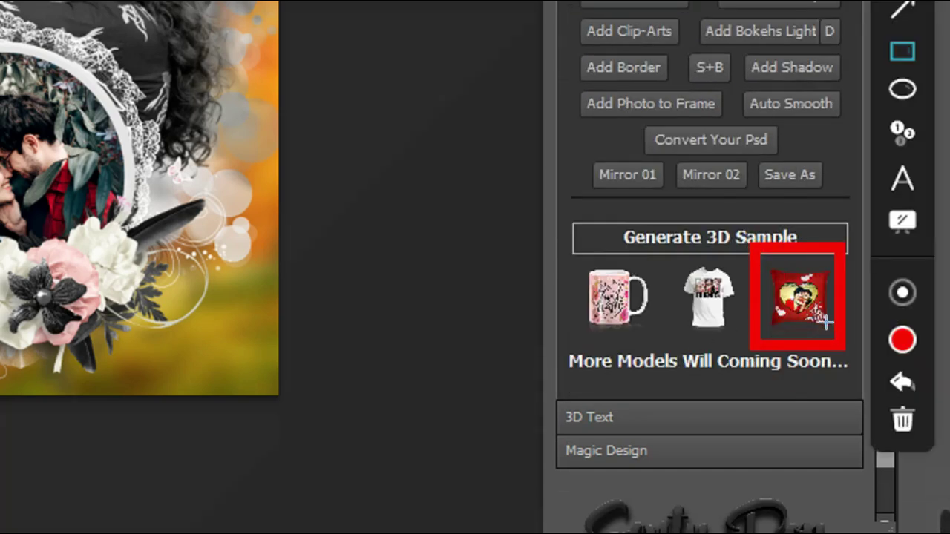
key(Escape)
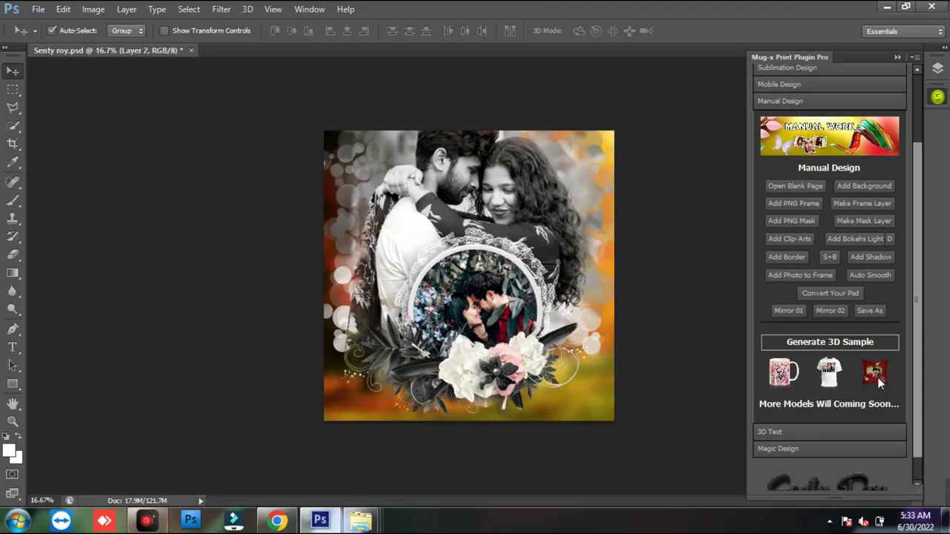
- Preview the couple design on a sofa pillow mockup and fit it on screen
click(875, 375)
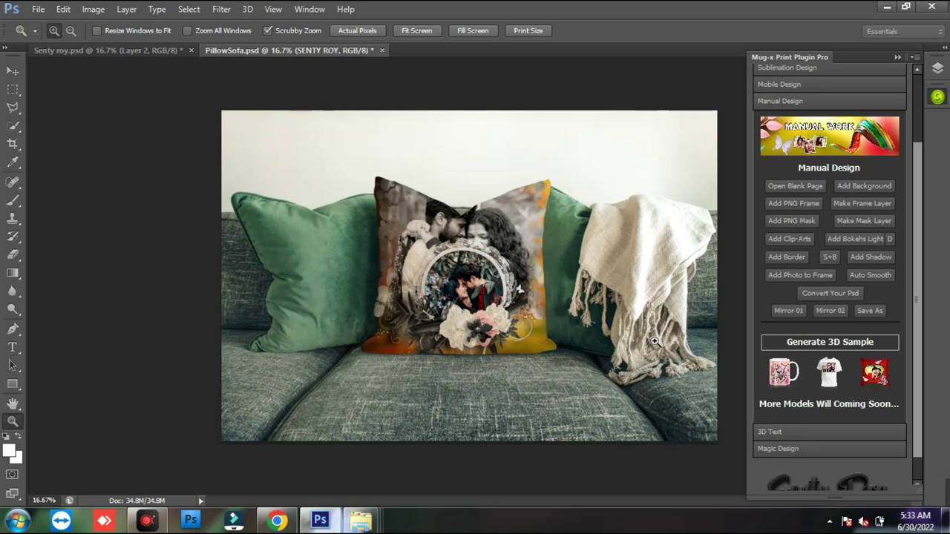
click(482, 261)
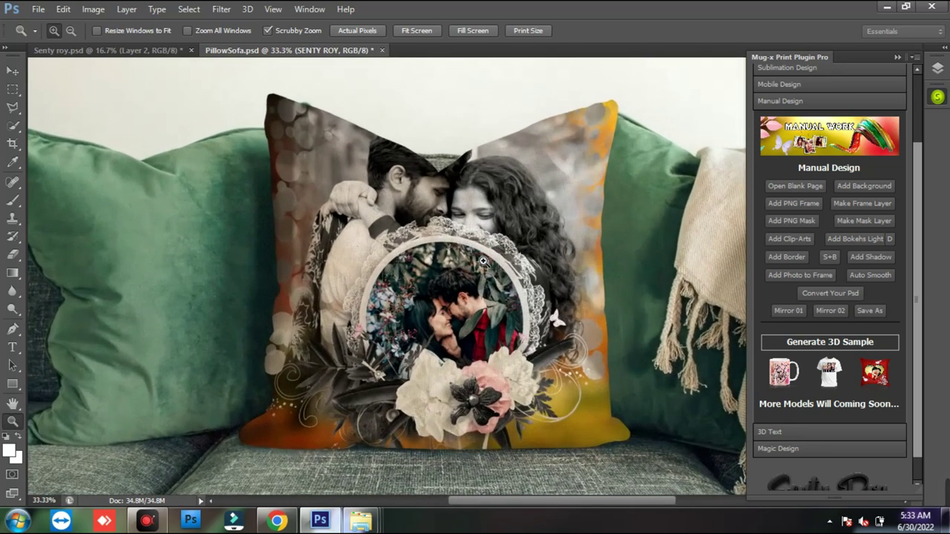
right_click(496, 260)
click(520, 273)
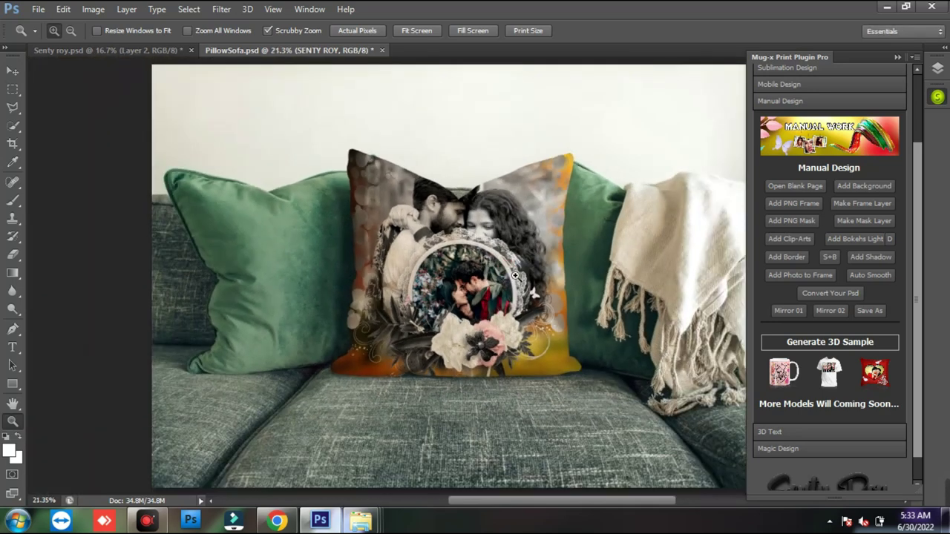
click(381, 49)
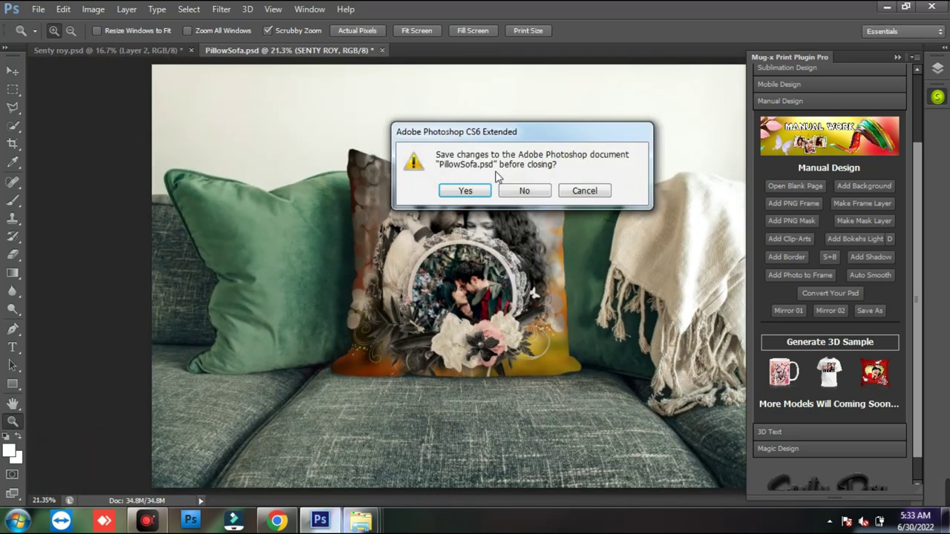
click(521, 190)
click(191, 50)
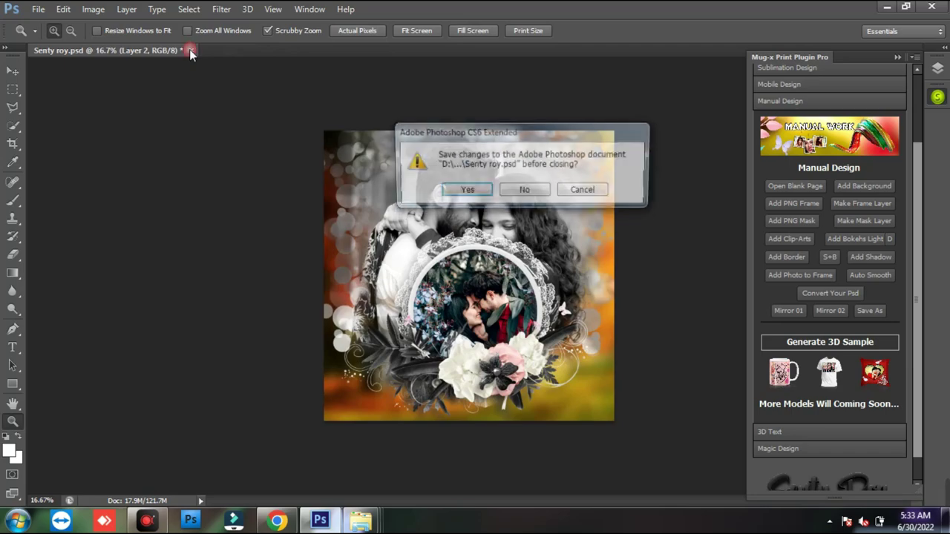
click(524, 189)
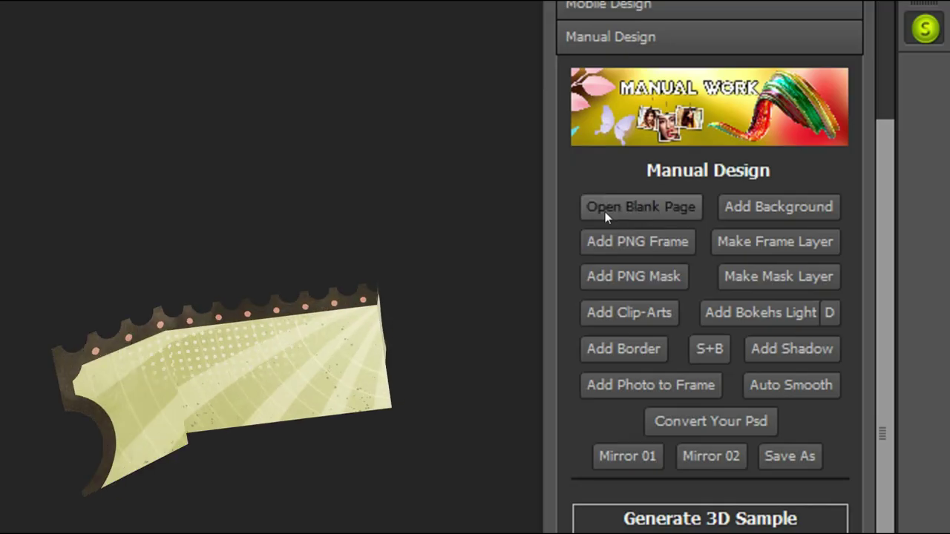
key(ctrl+shift+r)
drag(750, 168, 860, 250)
drag(770, 335, 846, 465)
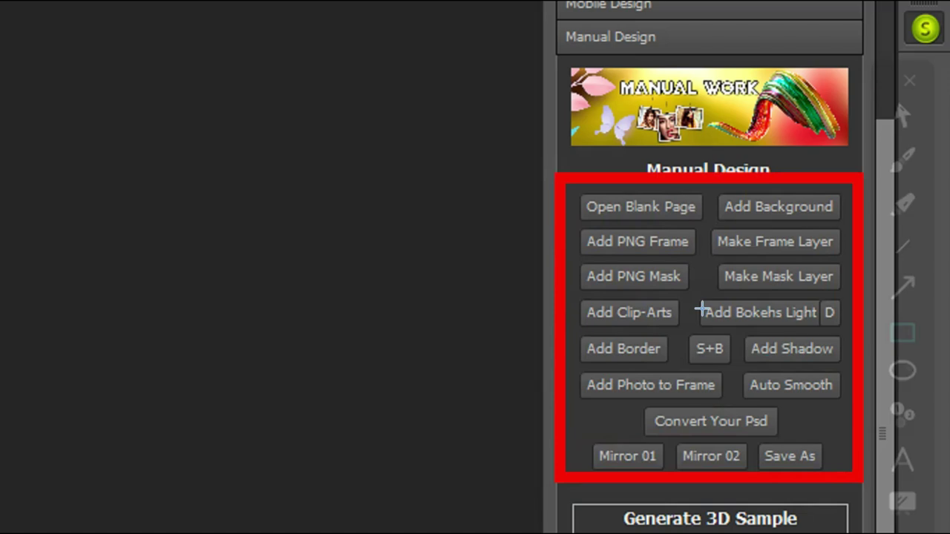
key(ctrl+shift+r)
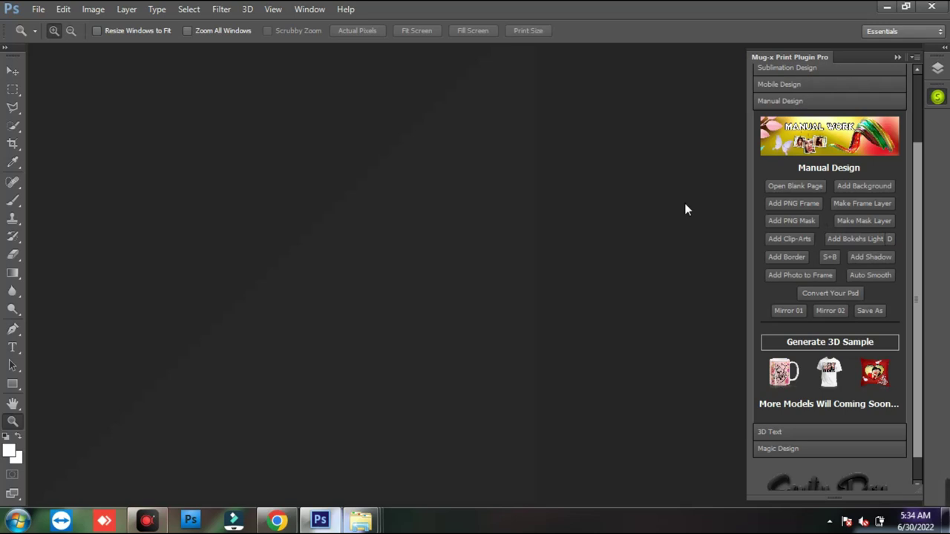
- Create a blank page 8.2 × 3.4 inches at 250 pixels/inch
click(785, 186)
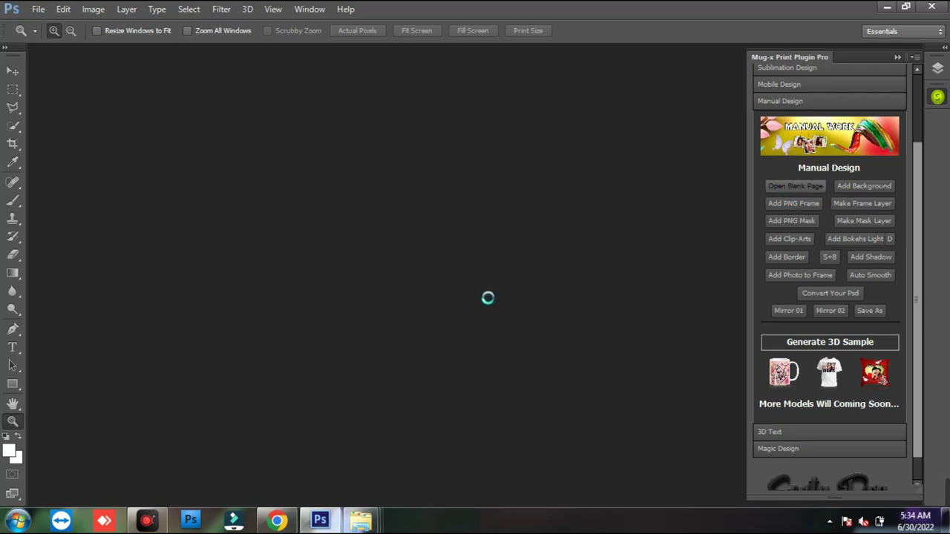
drag(526, 106, 524, 138)
click(494, 215)
click(498, 239)
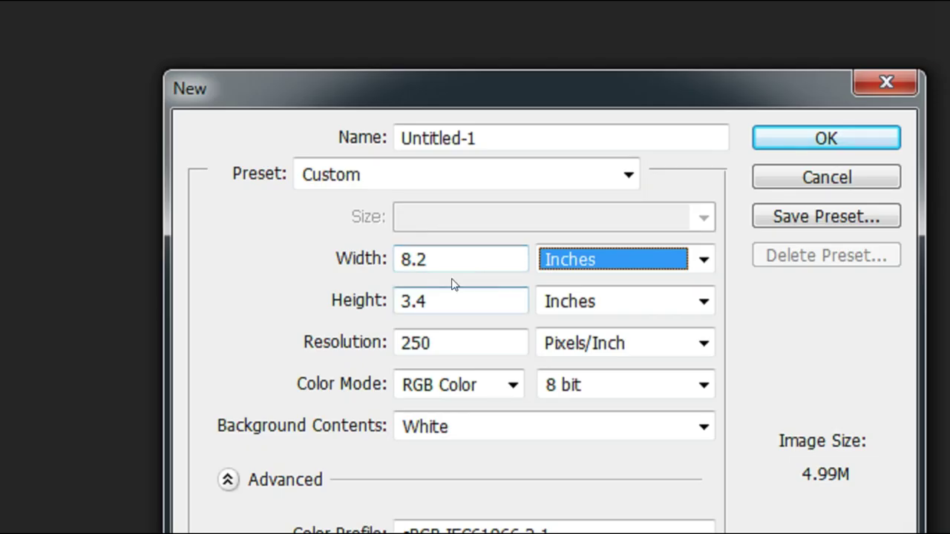
click(426, 231)
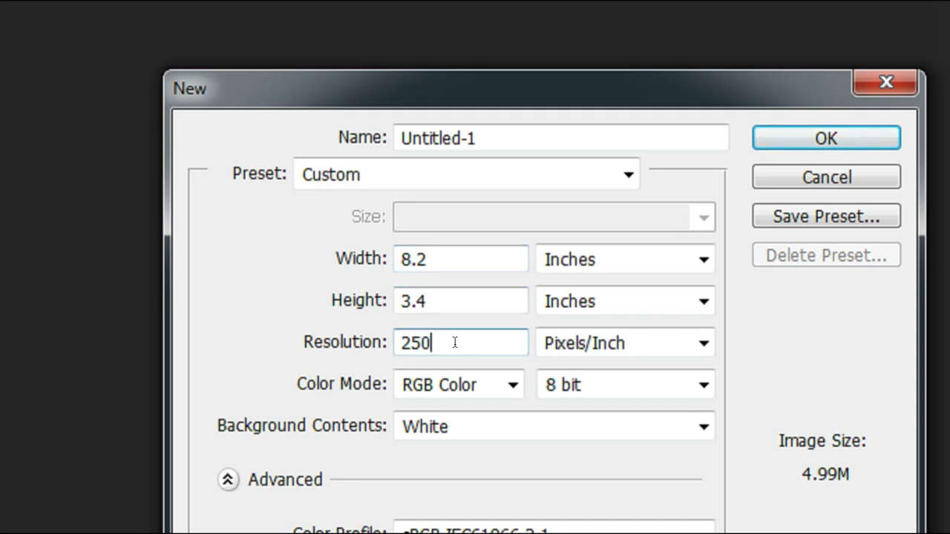
click(362, 257)
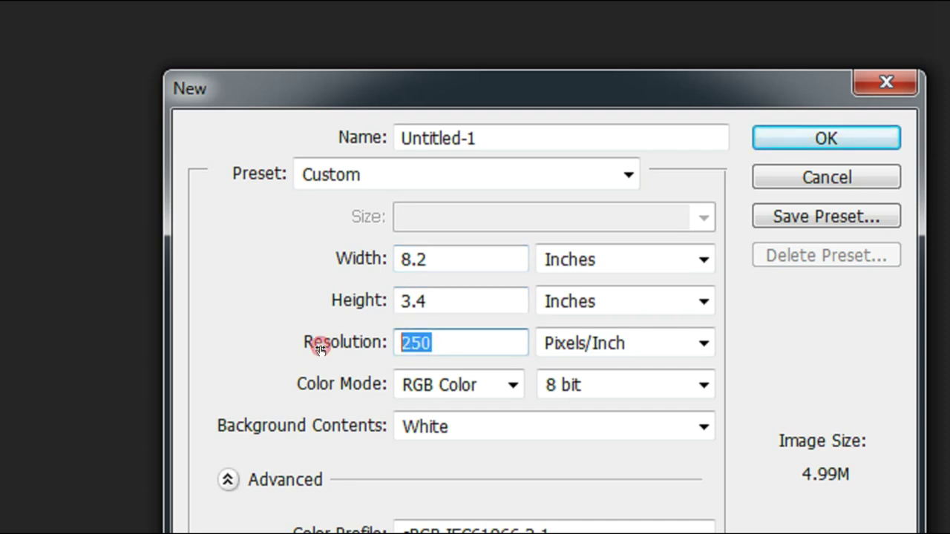
click(446, 293)
click(354, 309)
click(367, 262)
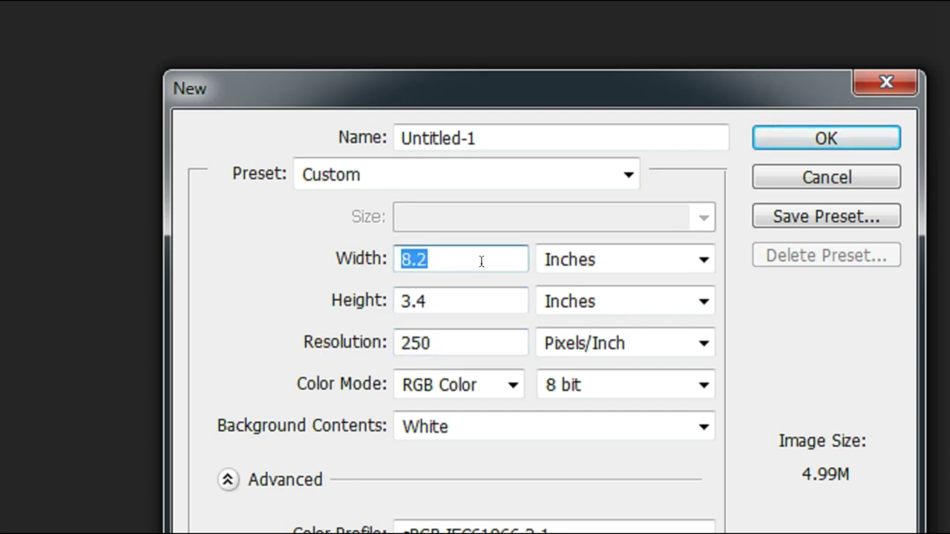
click(820, 145)
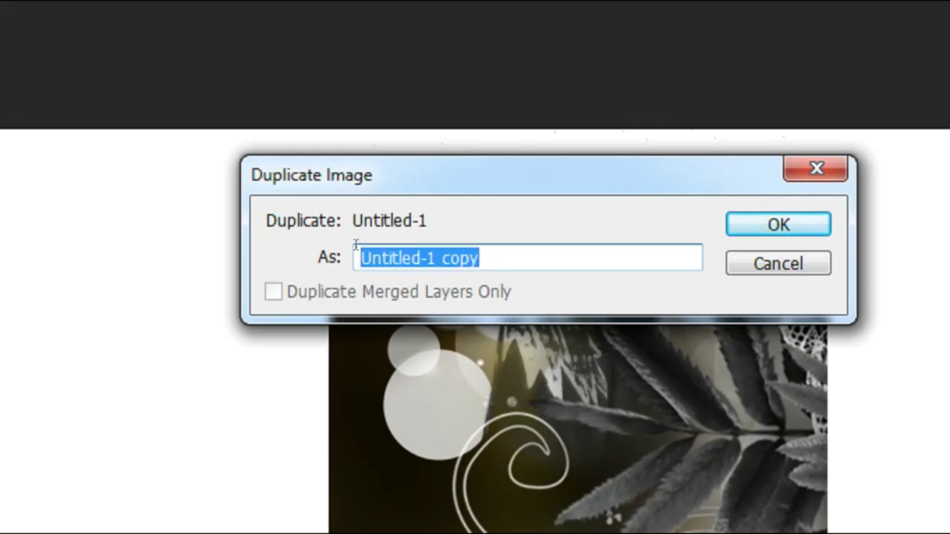
- Name the duplicate document DEMO and bring the Mobile Psd + Jpg folder forward
text(DEM)
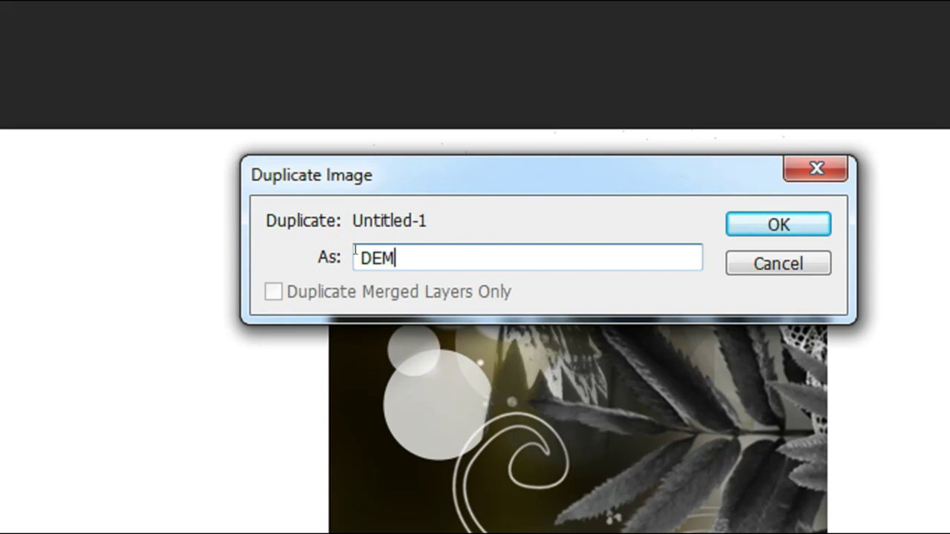
key(Return)
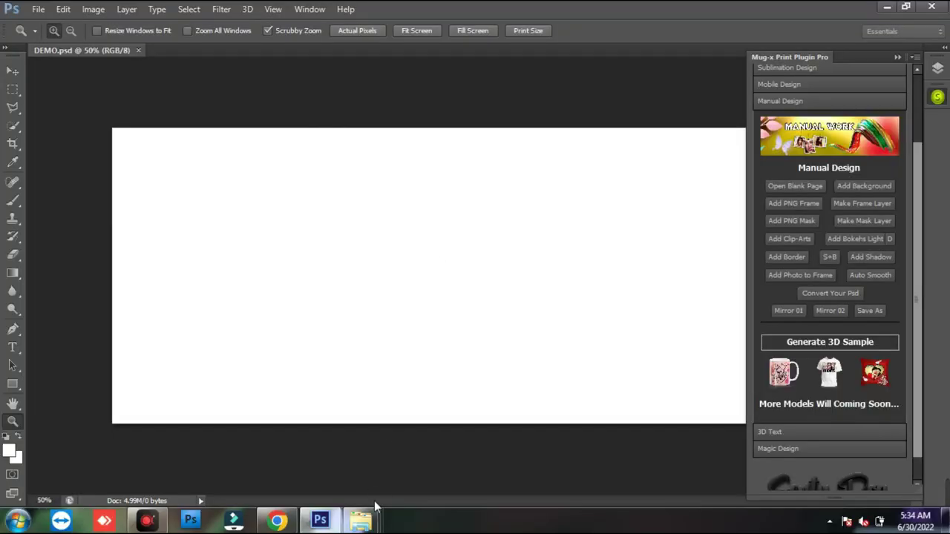
mouse_move(364, 519)
click(509, 461)
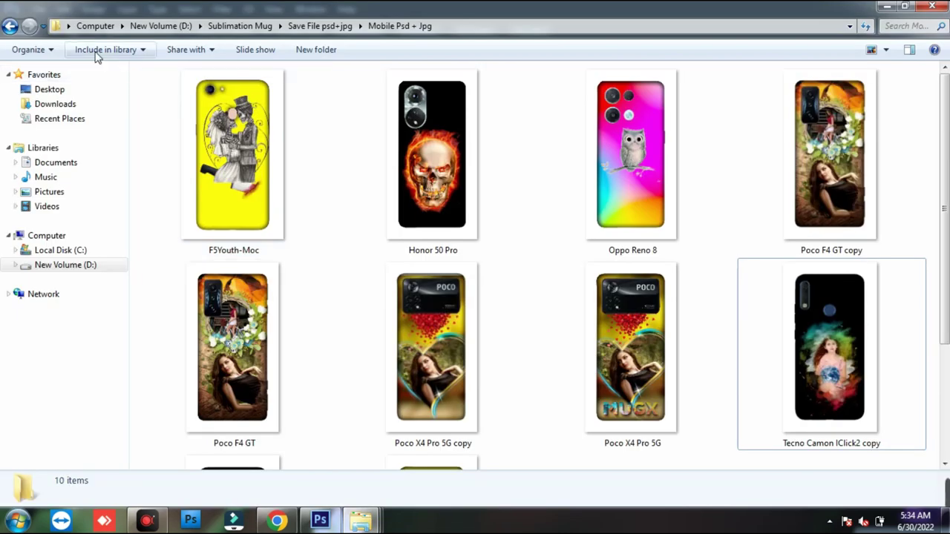
- Find the saved DEMO file in Sublimation Mug > My Own Psd, then minimize Explorer back to Photoshop
scroll(886, 265, down, 3)
scroll(886, 265, up, 1)
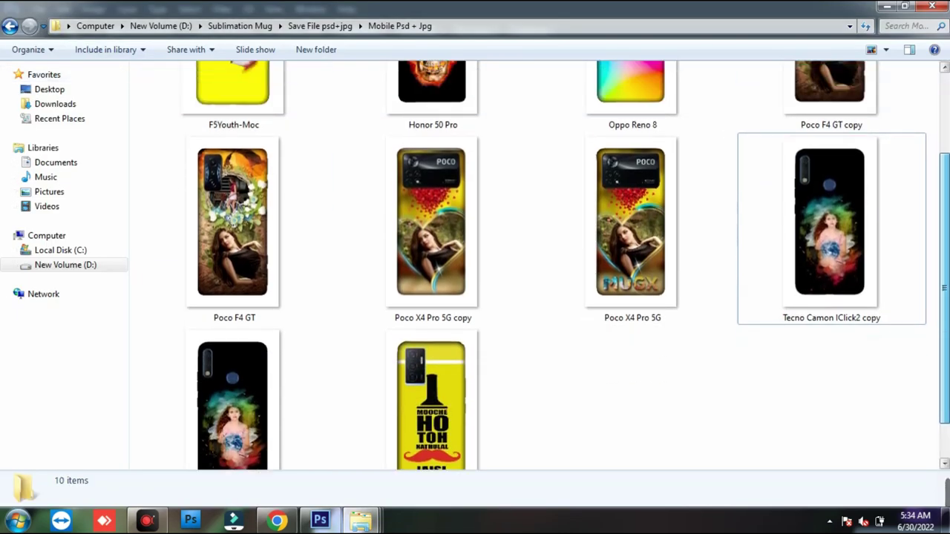
scroll(886, 265, up, 3)
click(10, 25)
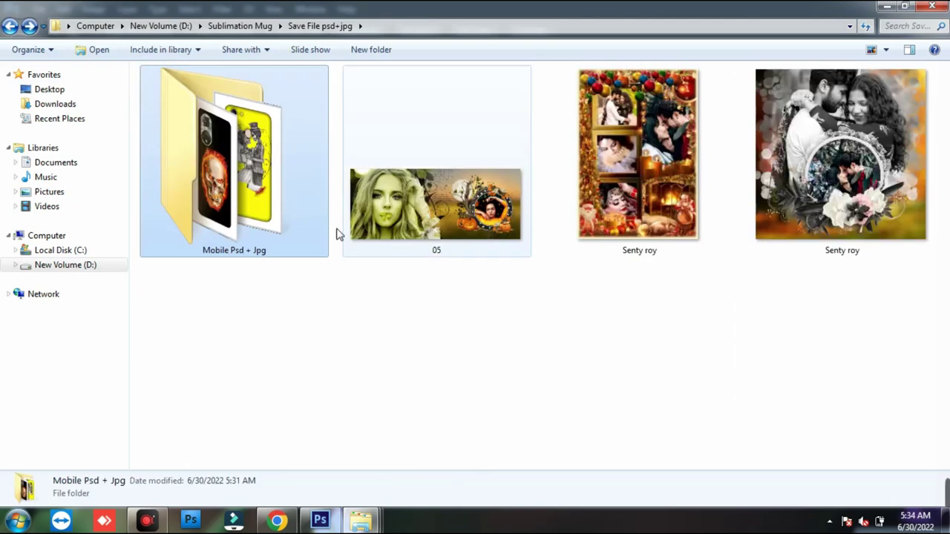
mouse_move(836, 213)
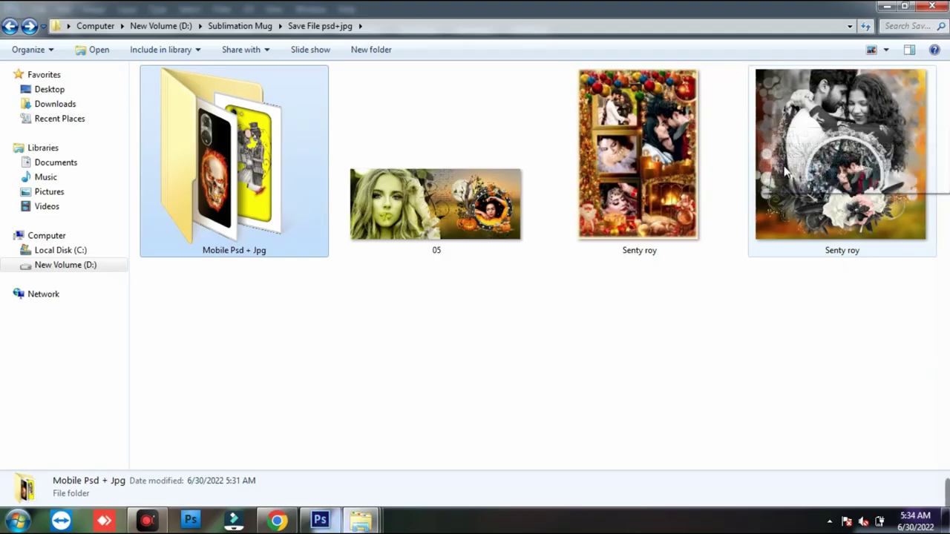
key(BackSpace)
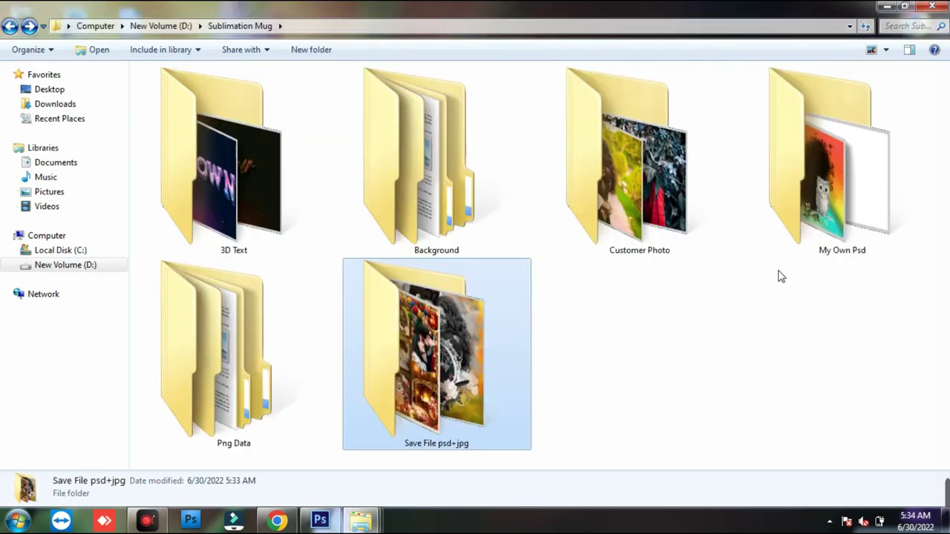
double_click(772, 153)
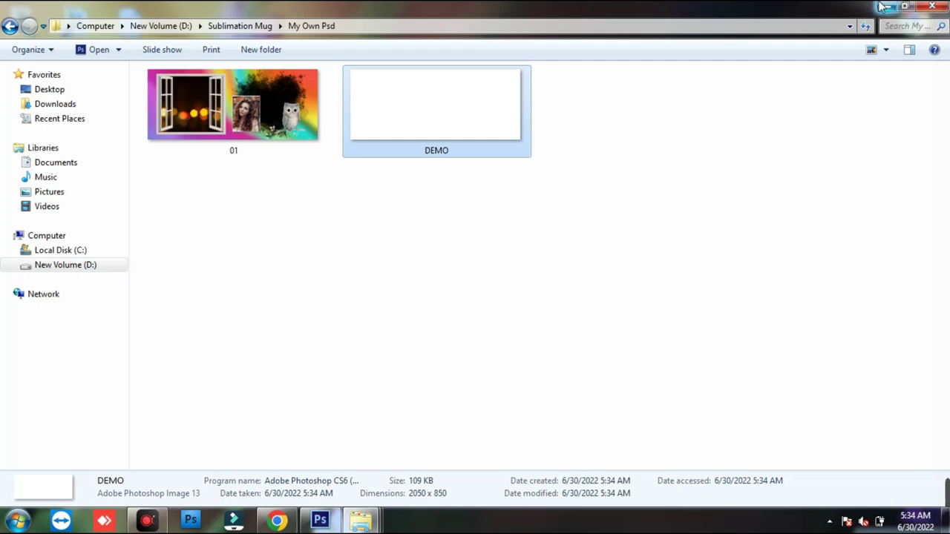
click(885, 6)
click(320, 520)
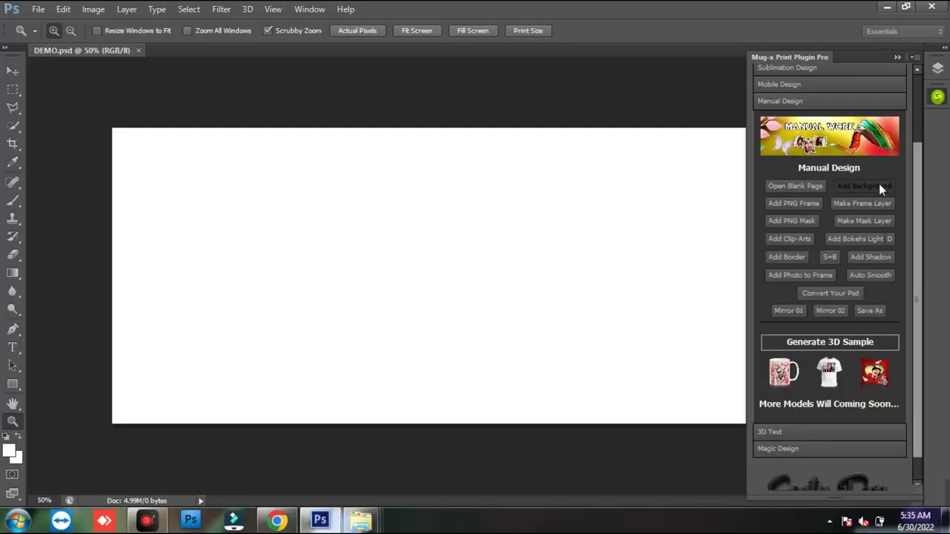
- Load the Mug-x print Plugin (160) background from Specile Background with a 31.7-pixel Gaussian blur
click(808, 254)
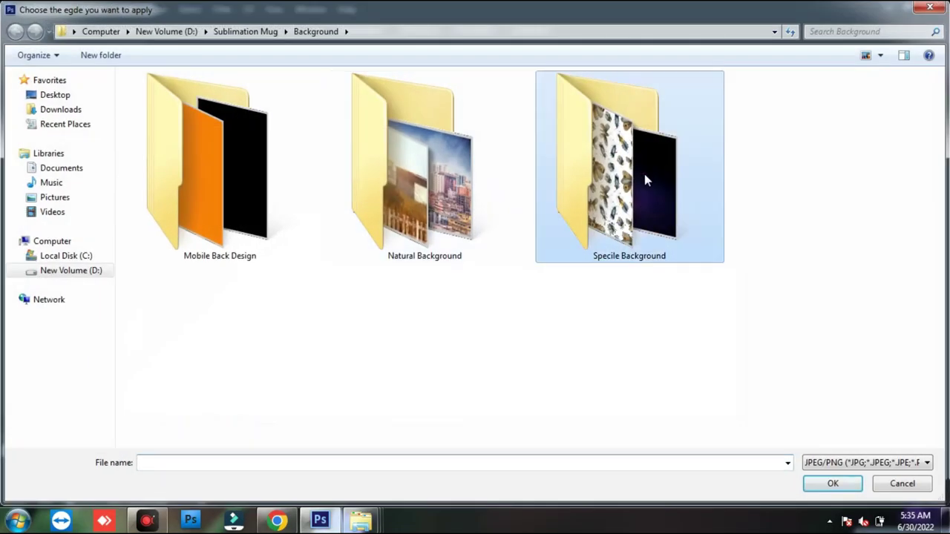
double_click(644, 174)
drag(939, 87, 938, 239)
double_click(162, 287)
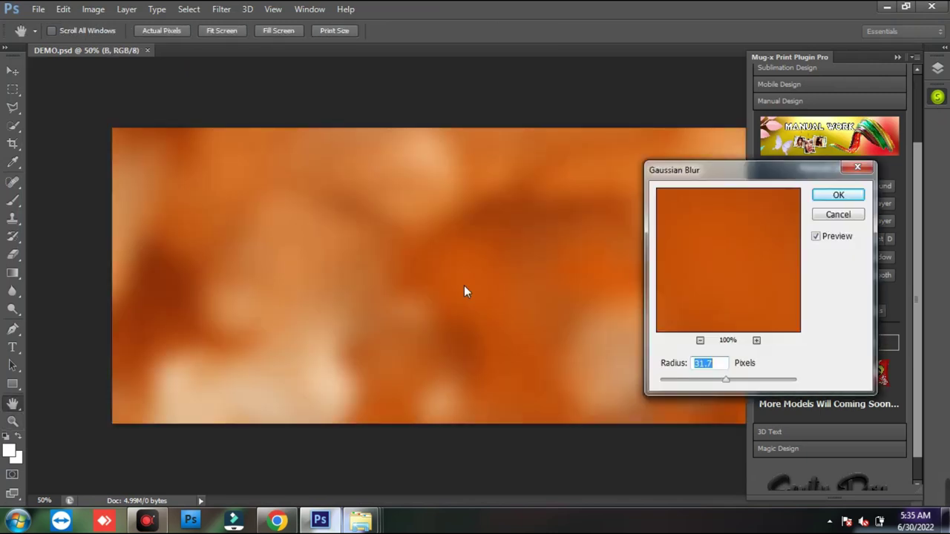
drag(760, 180, 679, 211)
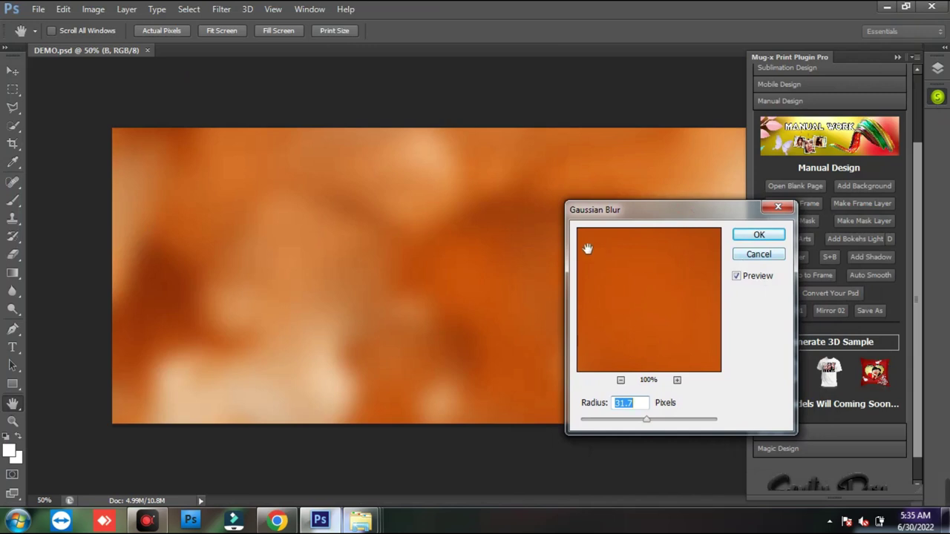
click(758, 236)
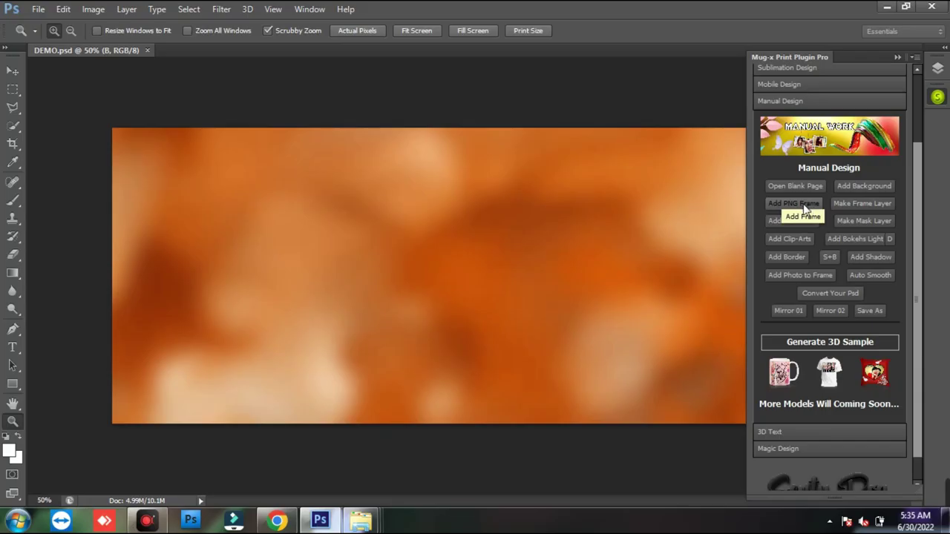
click(663, 266)
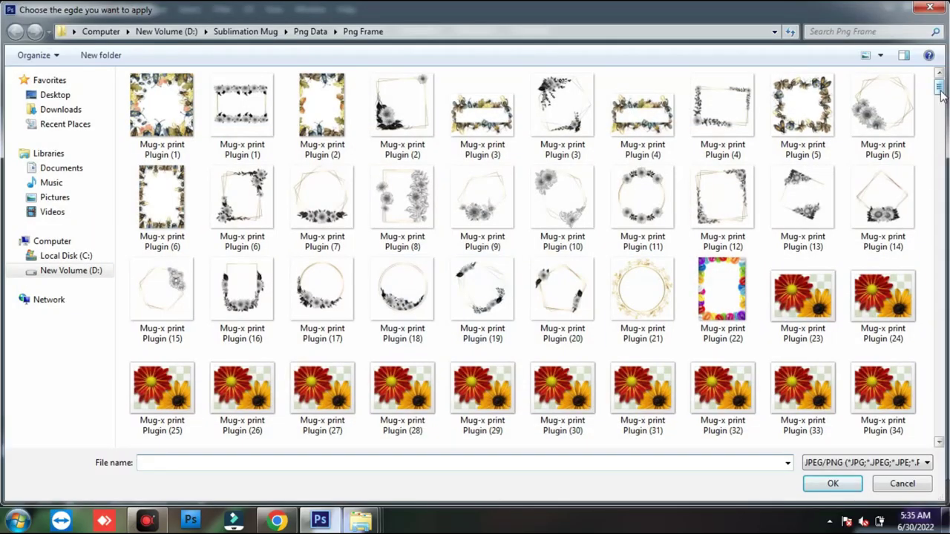
- Load the Plugin (102) wooden frame and scale it to about 48.66% at the canvas's left
drag(941, 95, 945, 126)
double_click(723, 171)
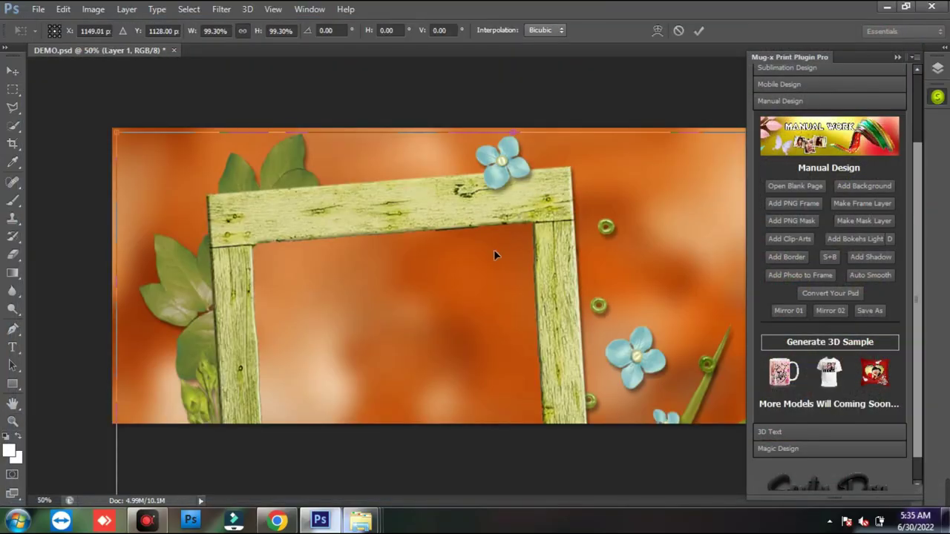
drag(122, 131, 211, 196)
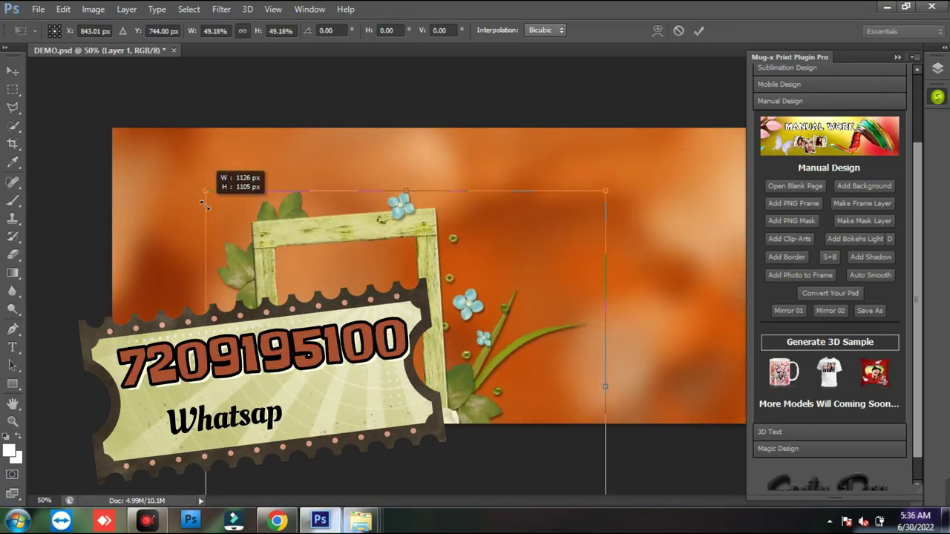
drag(272, 252, 186, 172)
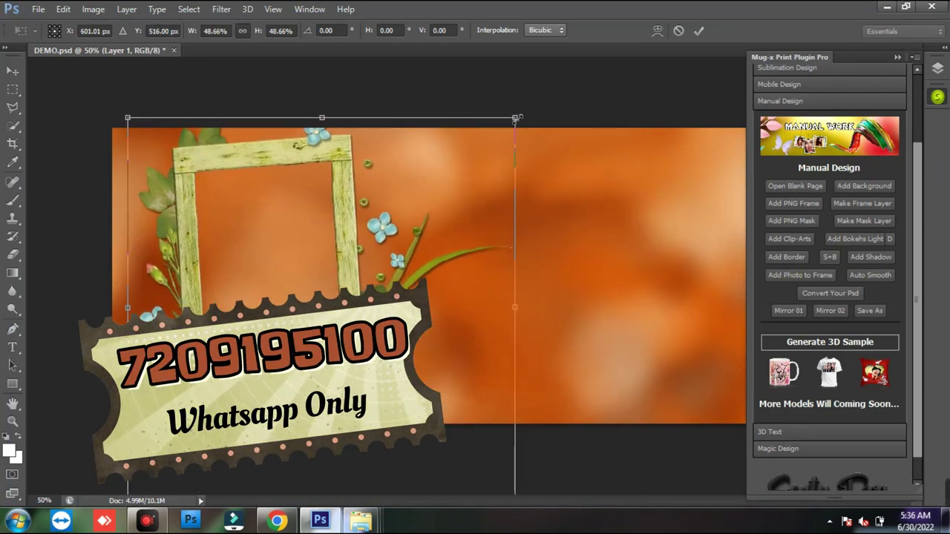
drag(515, 121, 509, 127)
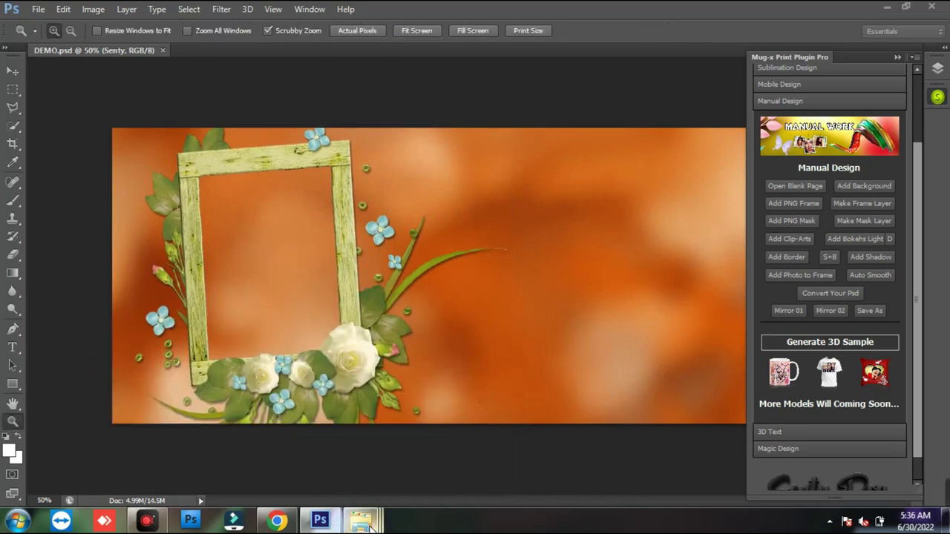
- Confirm in My Own Psd that DEMO shows the framed orange design at 7.42 MB, then minimise Explorer
mouse_move(360, 521)
click(512, 443)
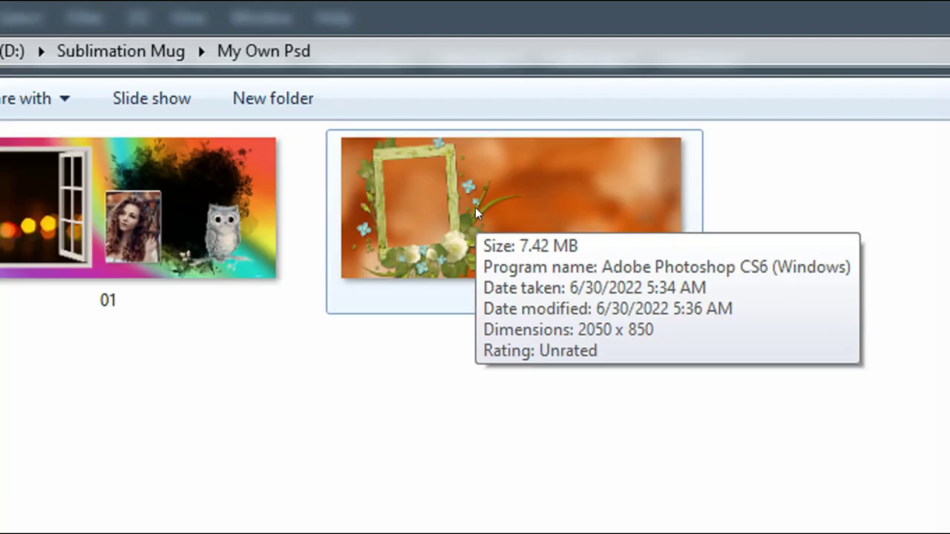
click(420, 123)
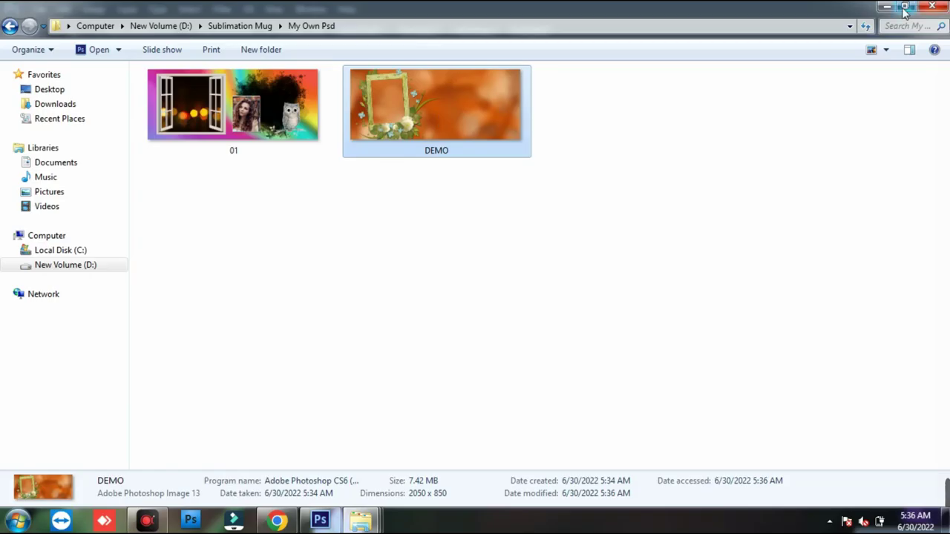
click(894, 9)
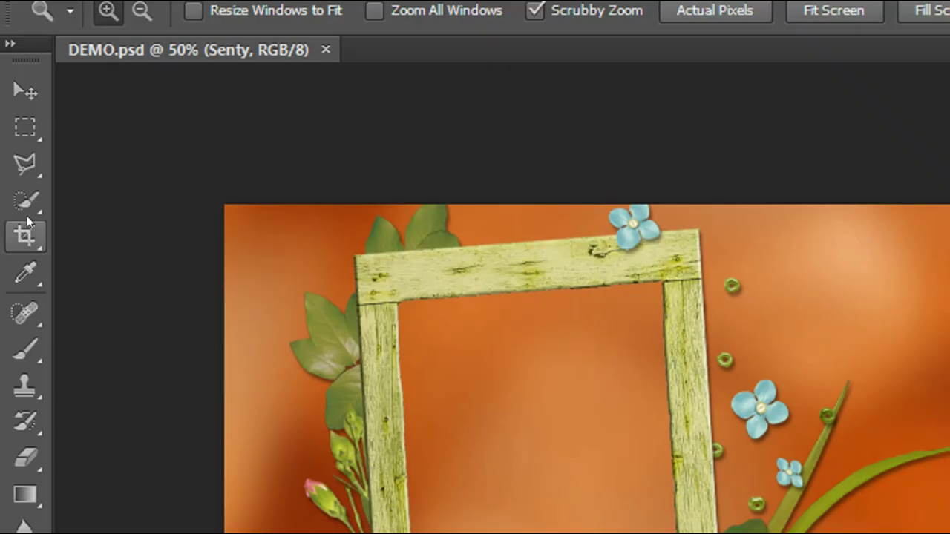
- Trace the wooden frame's inner opening with a Polygonal Lasso selection
click(14, 107)
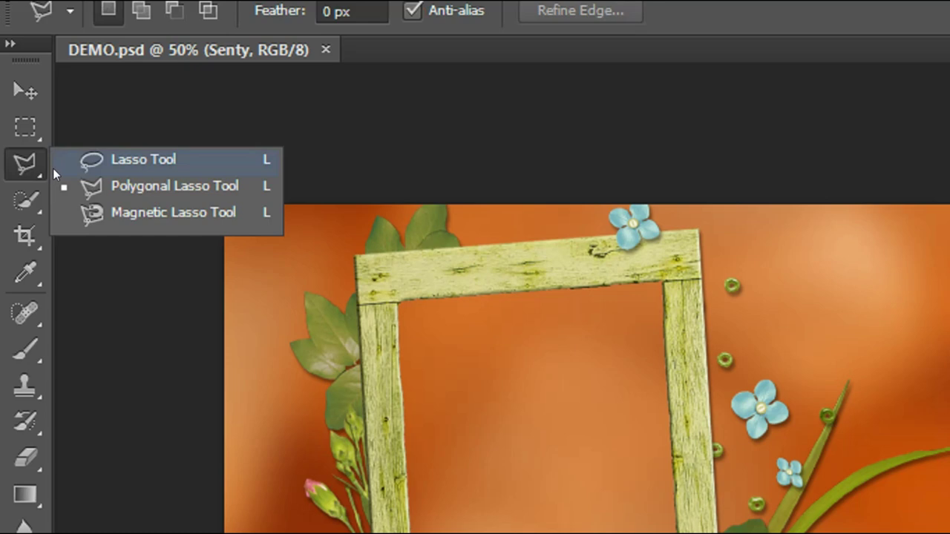
click(115, 190)
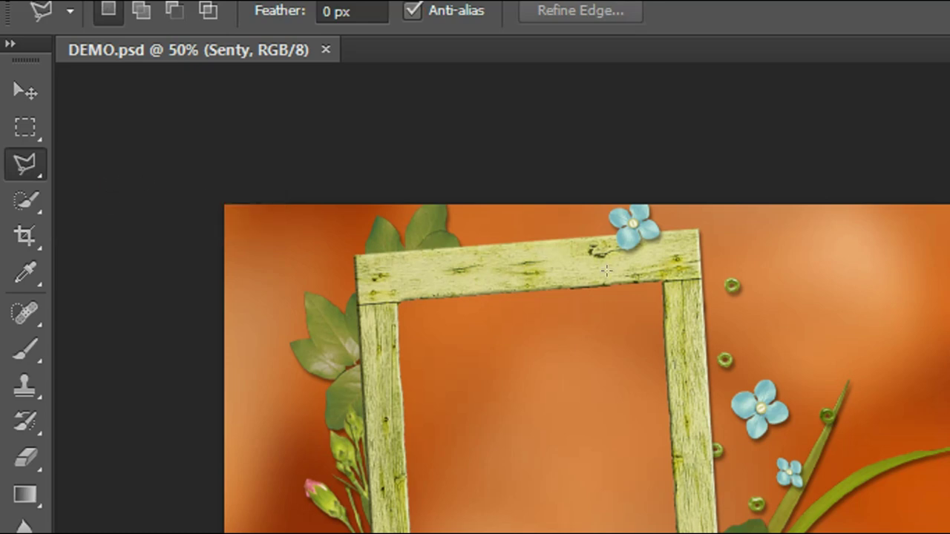
click(673, 251)
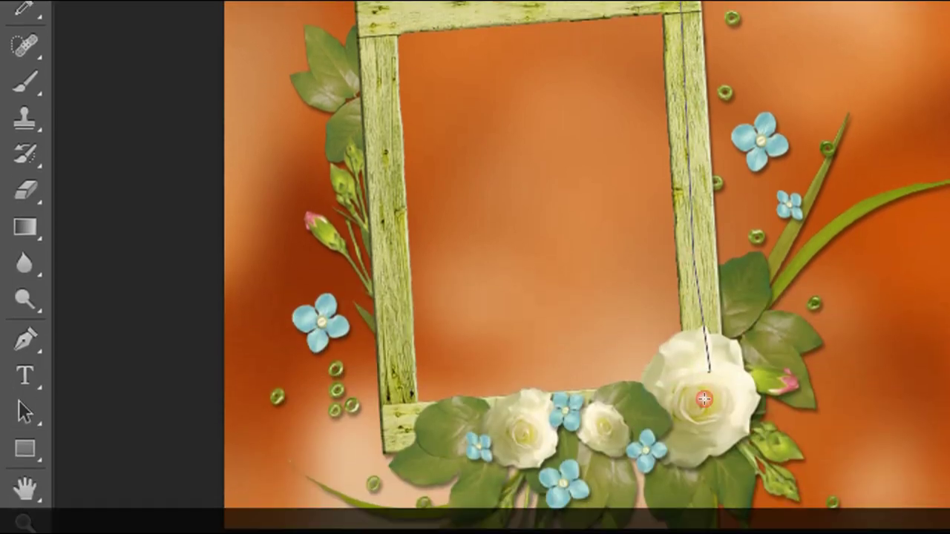
click(653, 403)
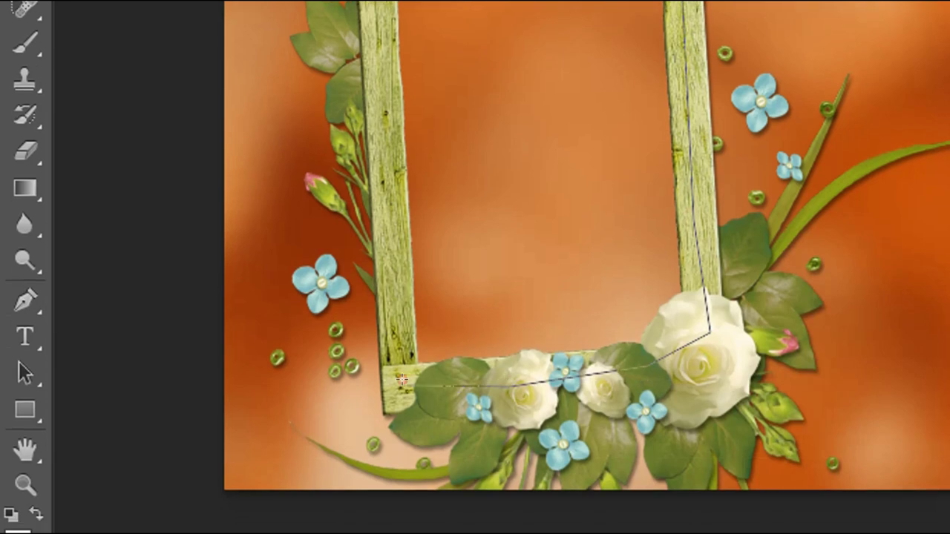
click(401, 380)
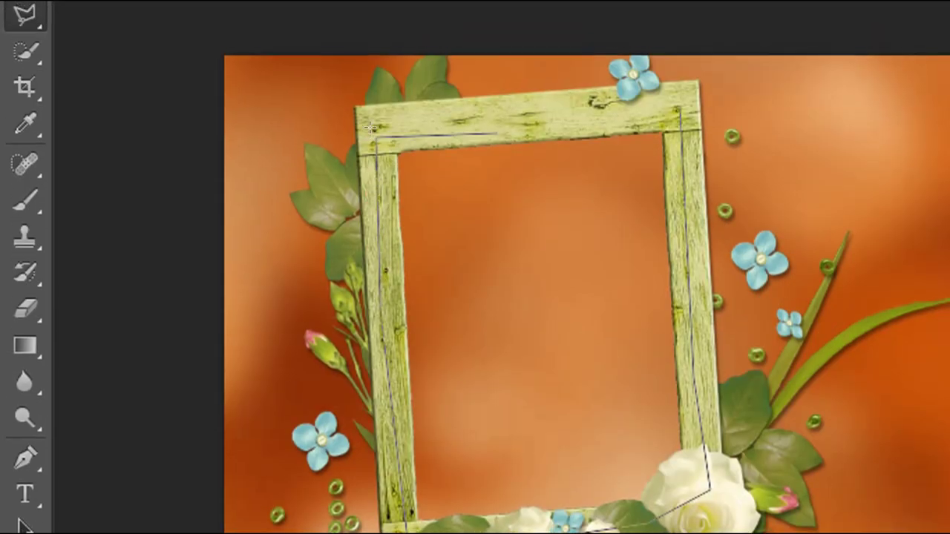
click(374, 136)
click(677, 110)
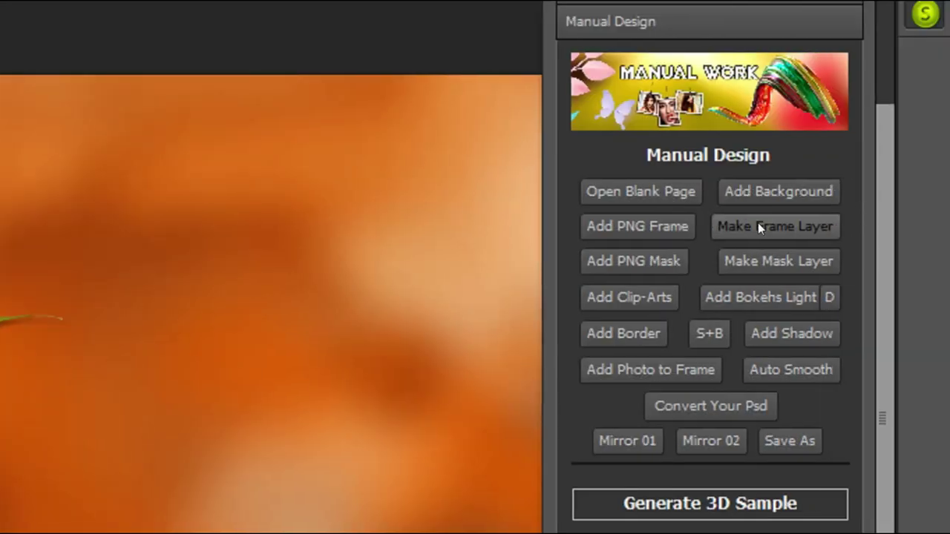
- Turn the traced opening into a solid black layer with Make Frame Layer
key(ctrl+shift+d)
mouse_move(695, 198)
mouse_down()
mouse_move(816, 216)
mouse_move(842, 233)
mouse_up()
key(Escape)
key(ctrl+shift+d)
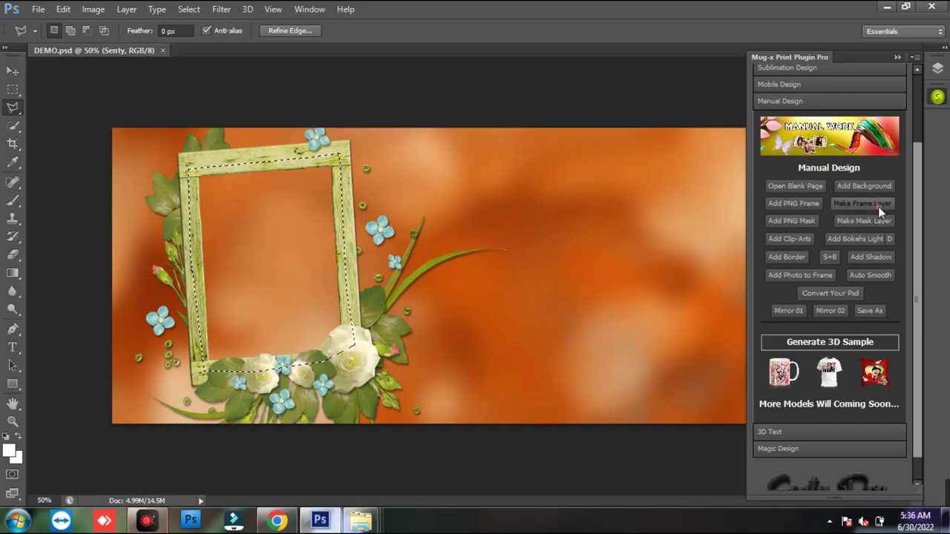
click(878, 207)
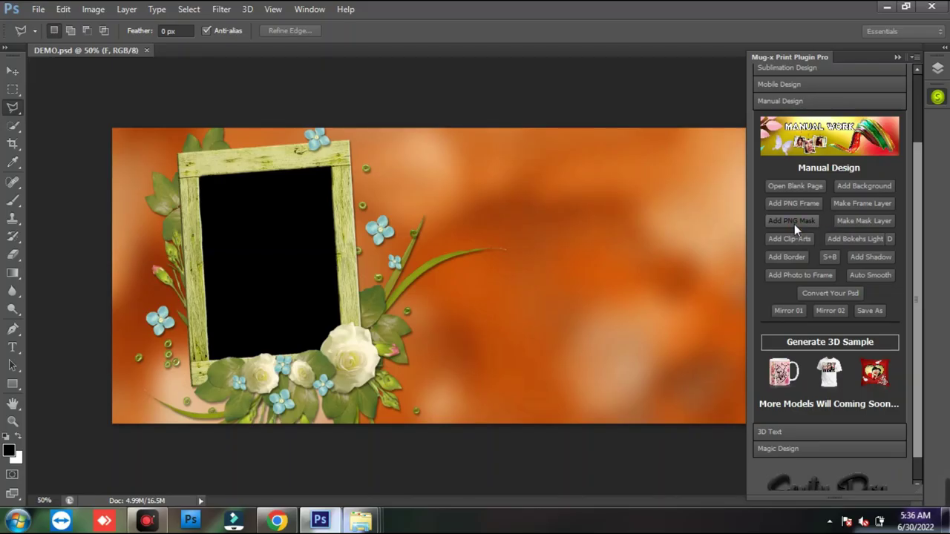
- Place PNG mask 17, the splash shape, on the right and enlarge it slightly
click(793, 221)
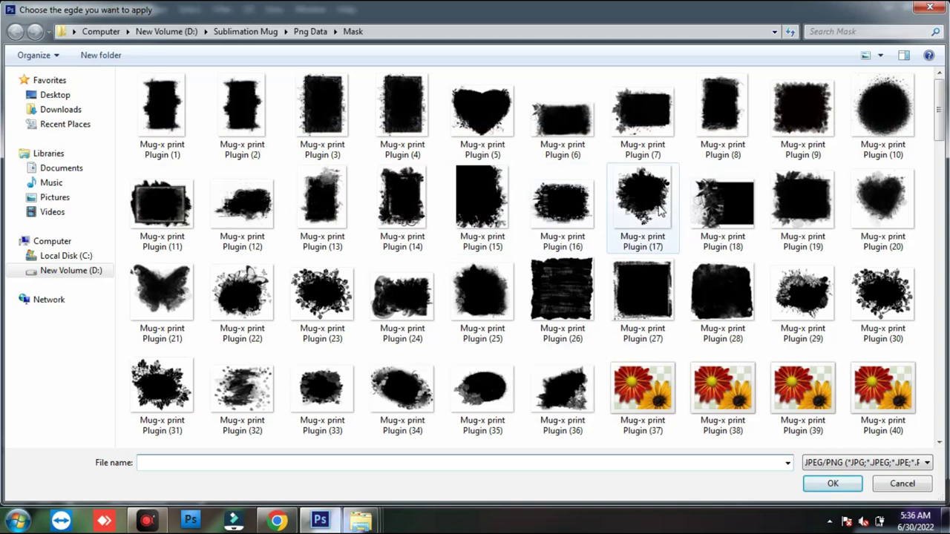
double_click(659, 211)
drag(549, 259, 655, 233)
drag(702, 386, 733, 445)
drag(636, 282, 642, 312)
key(Return)
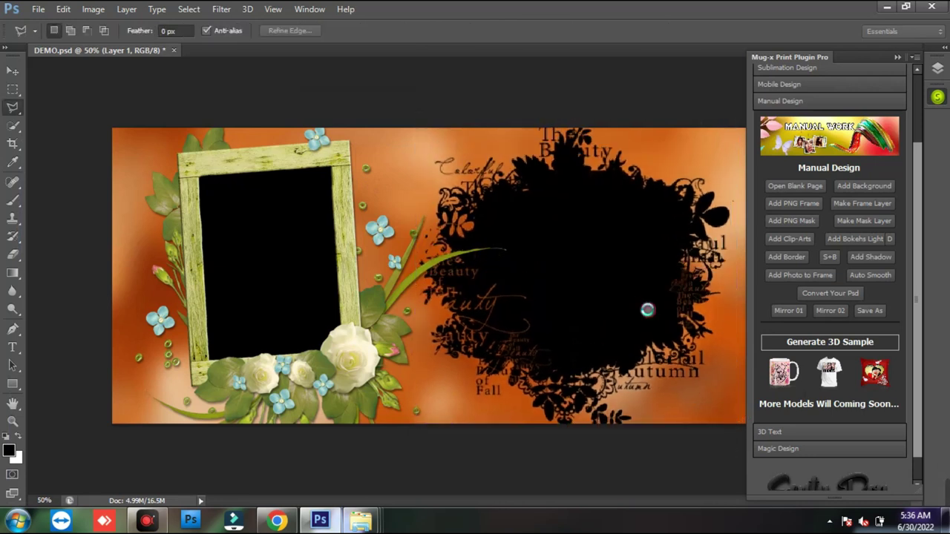
- Nudge the mask slightly up, then float the DEMO document in a taller window
key(v)
drag(611, 282, 616, 268)
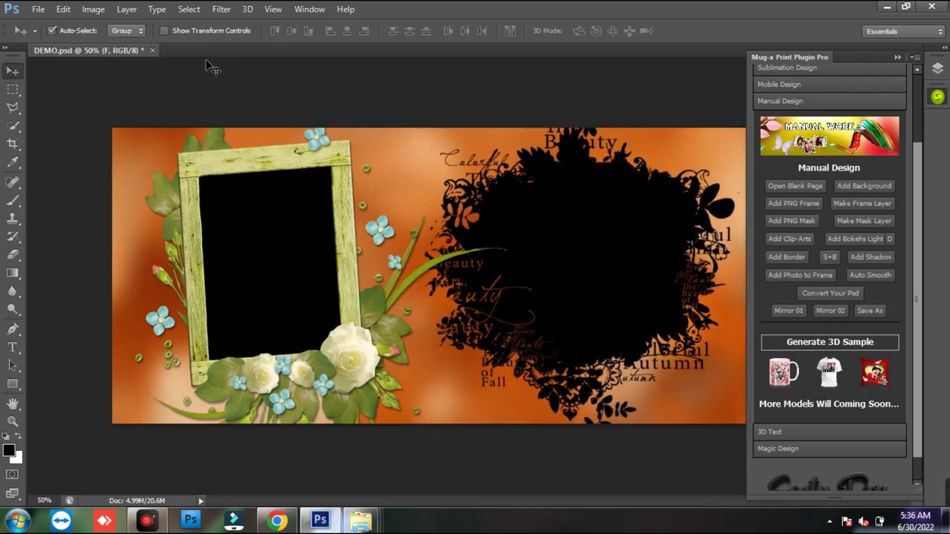
drag(121, 50, 123, 77)
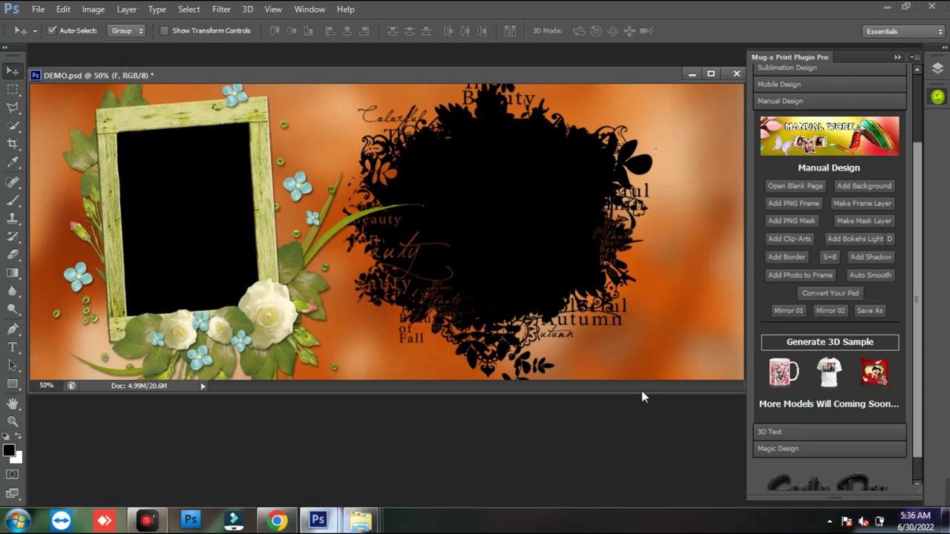
drag(638, 392, 638, 414)
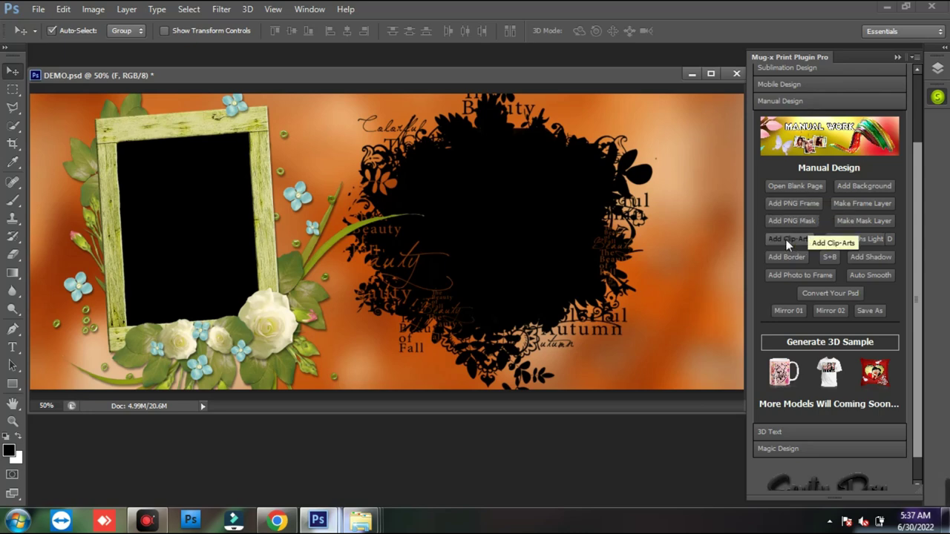
- Place the red bicycle-with-hearts clip-art from Heart + Love at the lower right, then bring My Own Psd forward
click(786, 239)
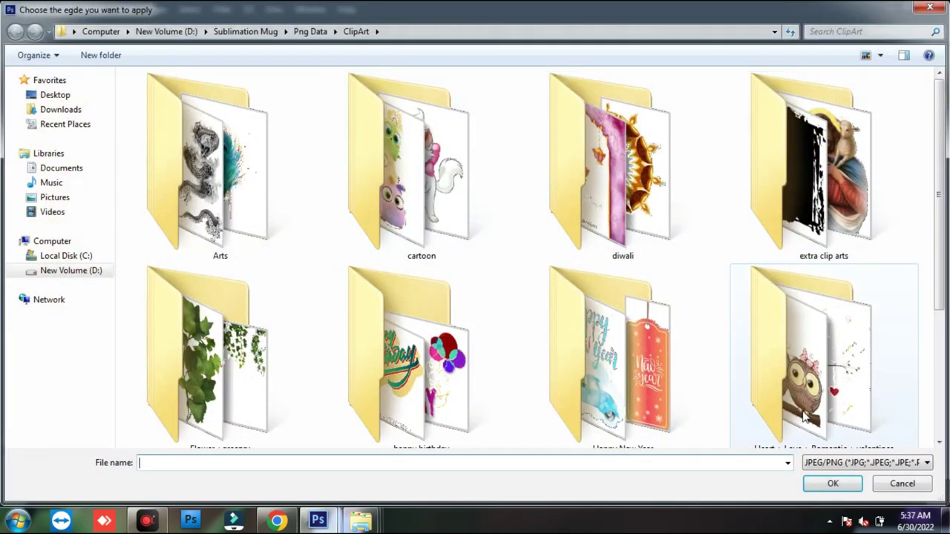
double_click(812, 356)
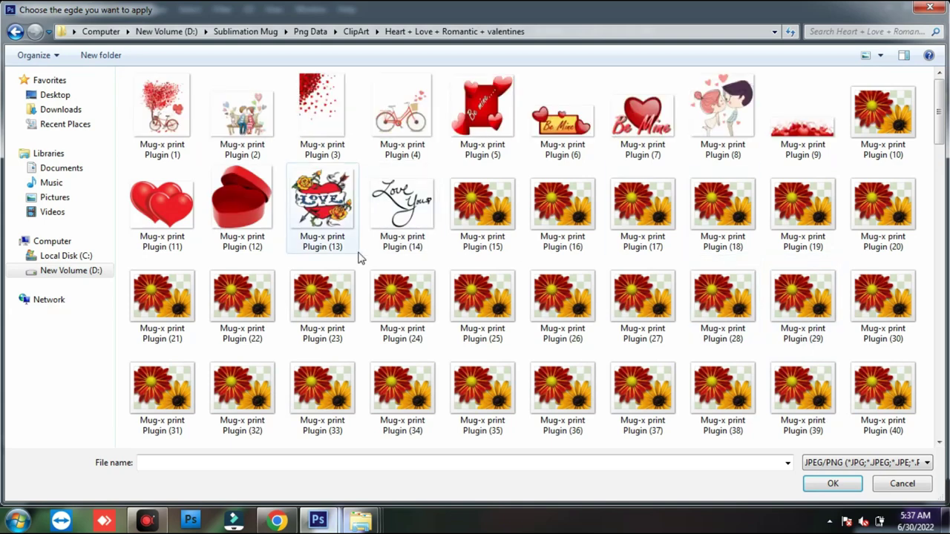
click(405, 131)
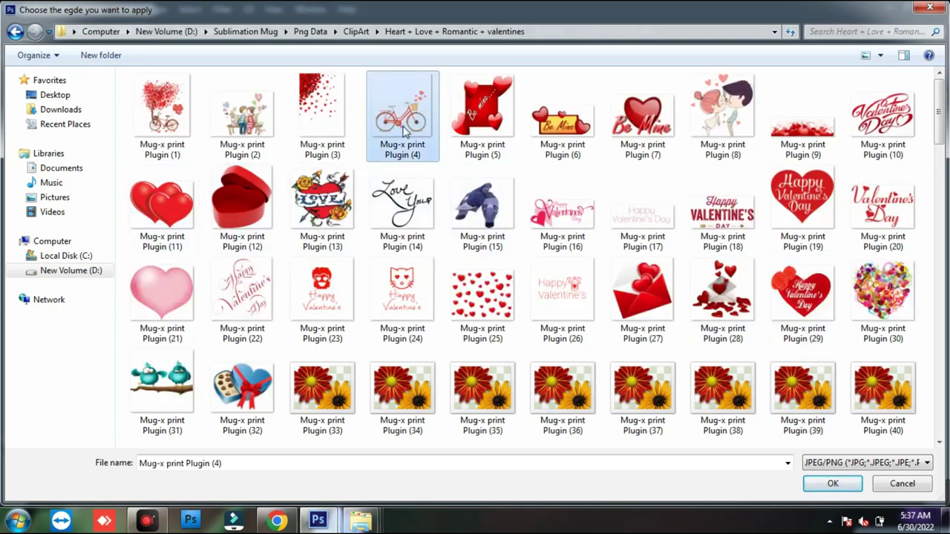
double_click(405, 131)
drag(486, 293, 710, 341)
key(Return)
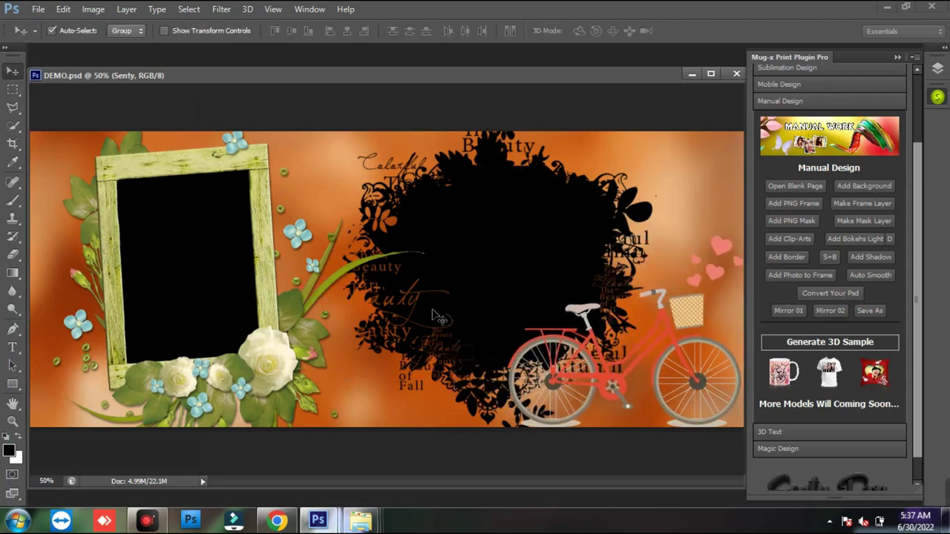
click(361, 519)
click(479, 466)
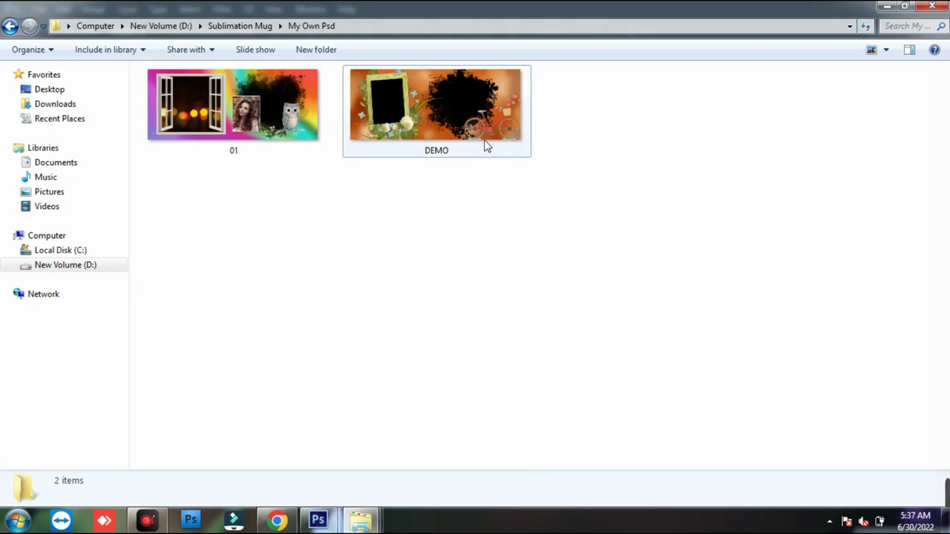
- Check the DEMO thumbnail's file info, then minimise the My Own Psd window
mouse_move(483, 138)
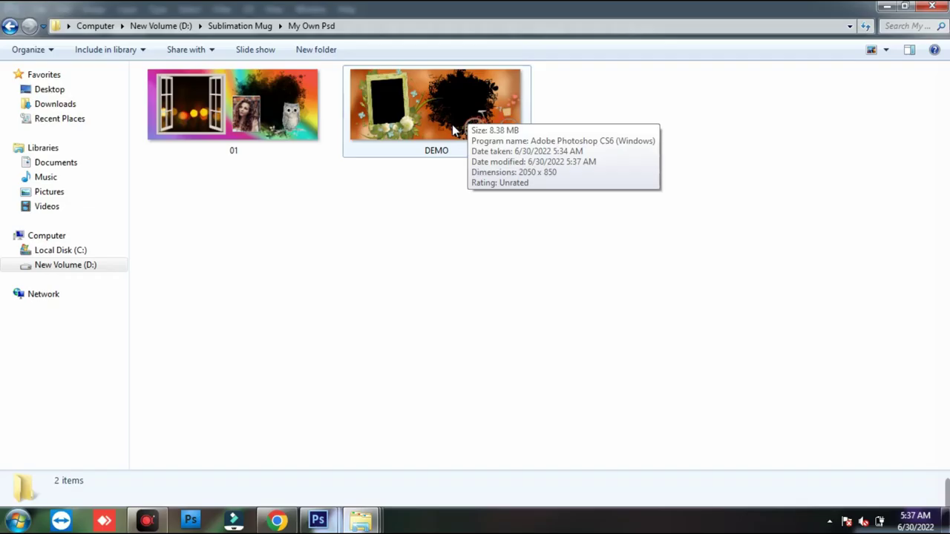
click(886, 6)
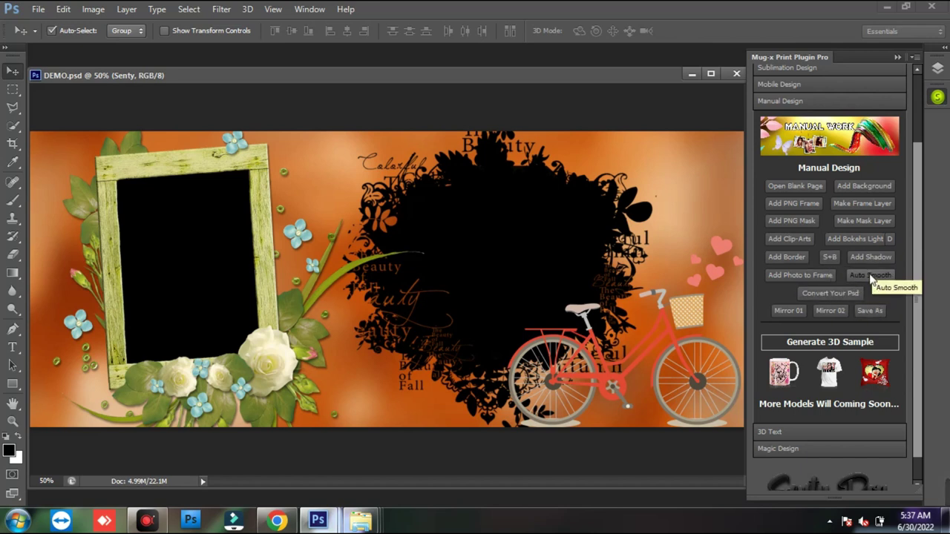
drag(646, 85, 566, 83)
- Close DEMO.psd and expand the Mobile Design tools in the Mug-x panel
click(663, 74)
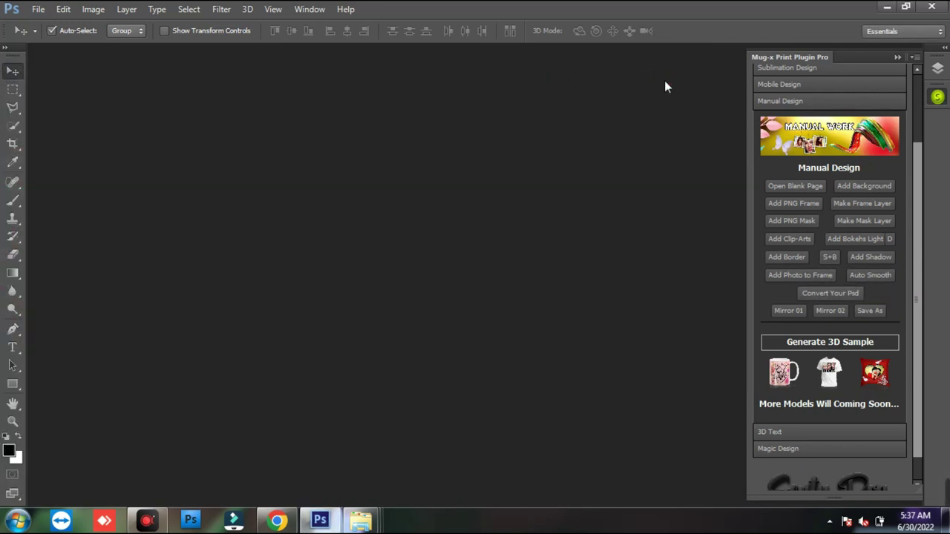
scroll(913, 267, down, 2)
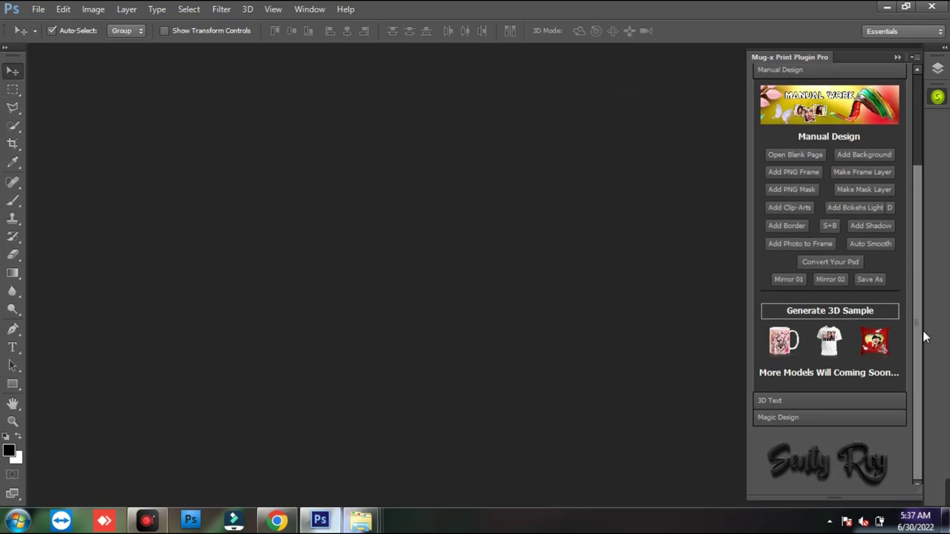
click(822, 399)
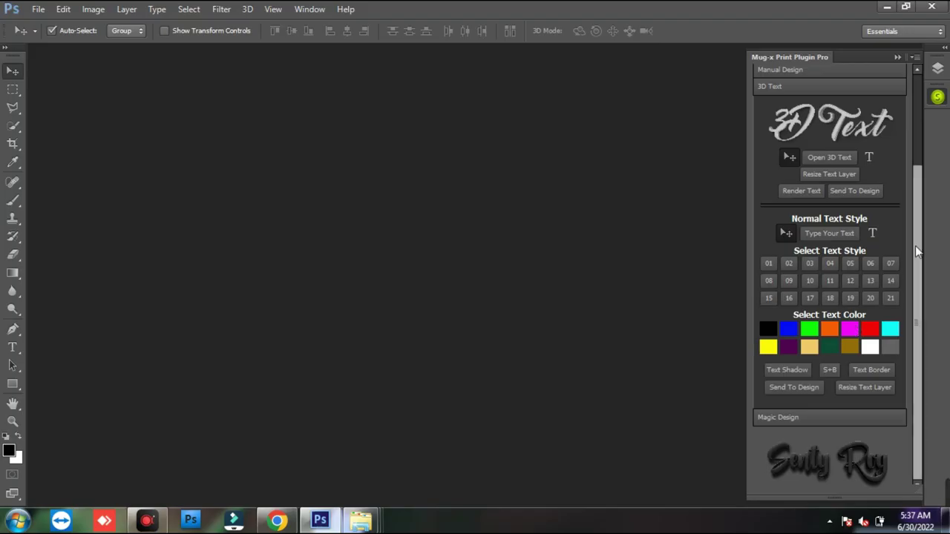
scroll(919, 159, up, 3)
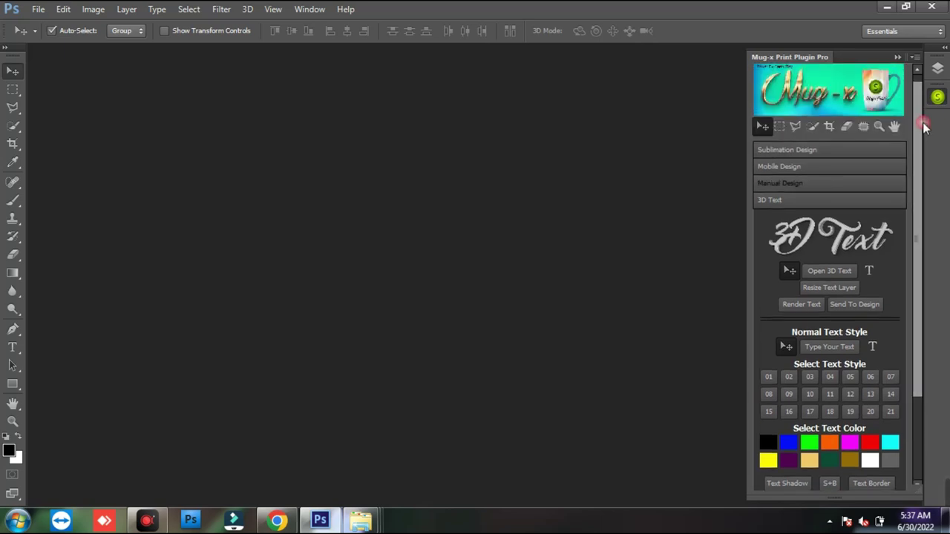
click(803, 167)
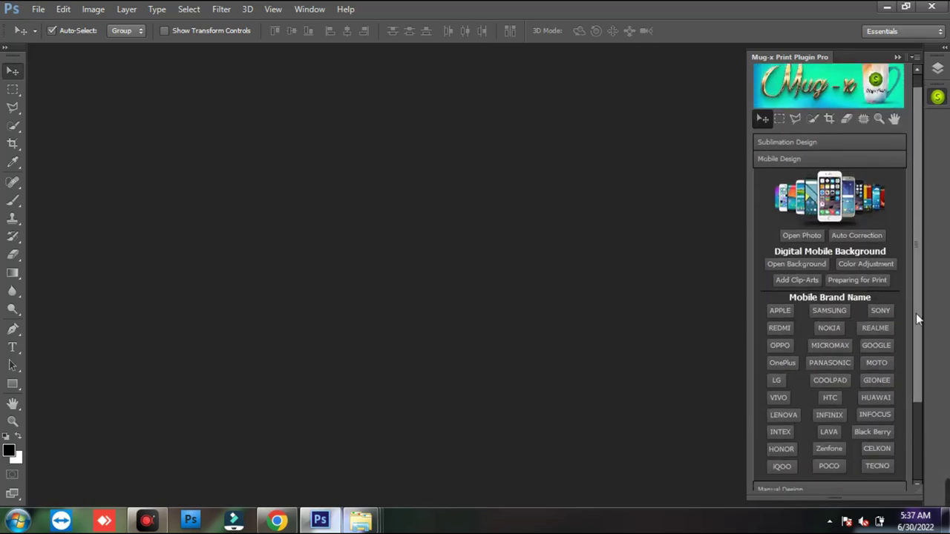
drag(916, 313, 921, 391)
- Open the Infinix Hot 11 2022 cover mockup and fill it with a single portrait photo
click(832, 320)
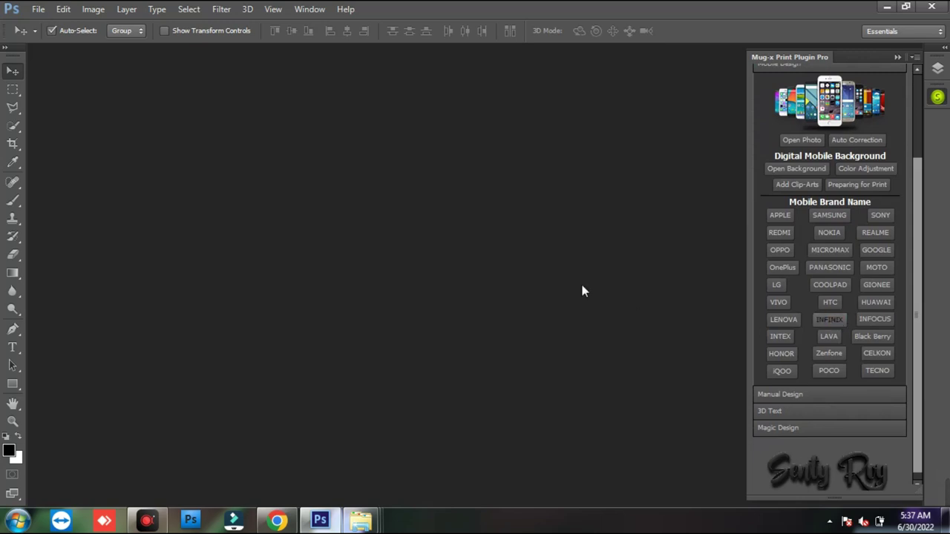
drag(478, 100, 748, 32)
click(477, 434)
click(712, 129)
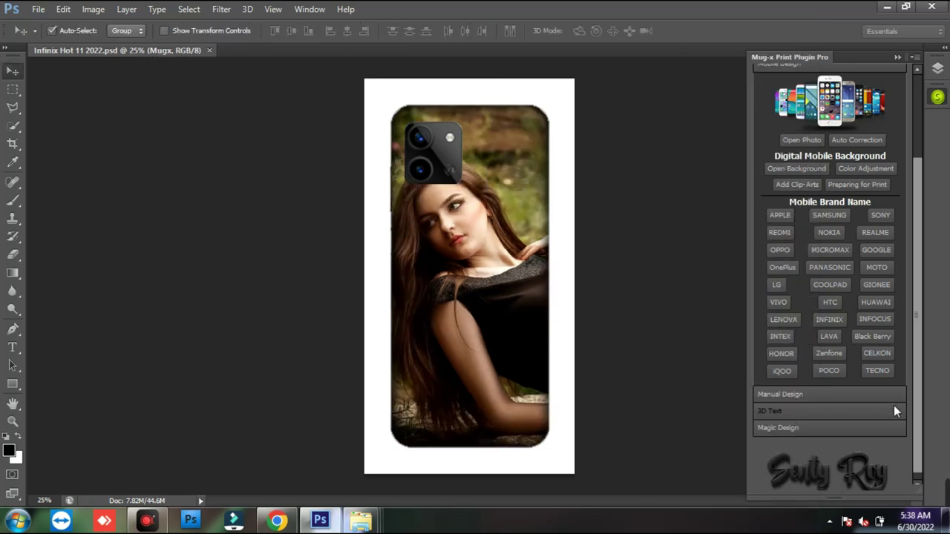
- From the 3D Text tools, create the Type Your Text document showing 'Your Text Hare'
click(845, 410)
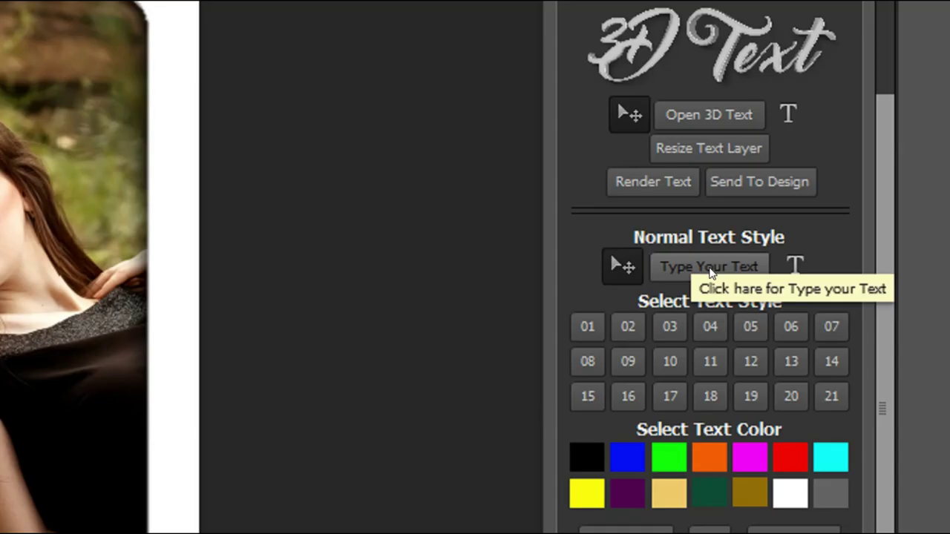
key(ctrl+alt+g)
drag(653, 252, 774, 273)
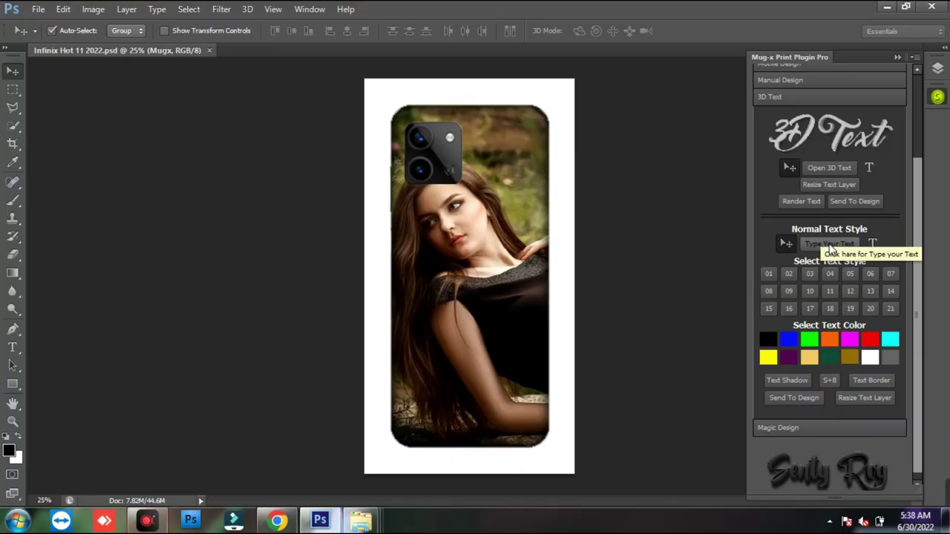
click(711, 276)
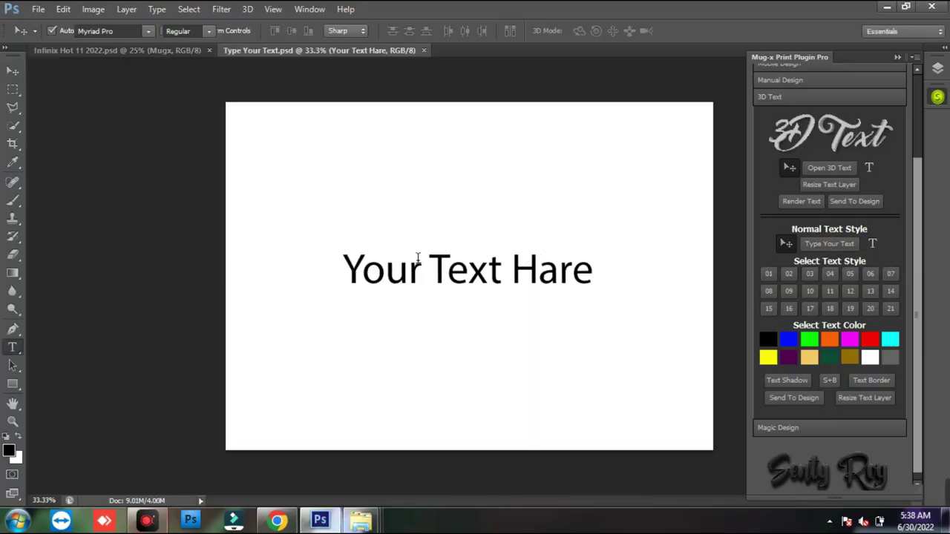
- Replace the placeholder with 'Love You Forever' and enlarge it with Free Transform
drag(348, 269, 616, 272)
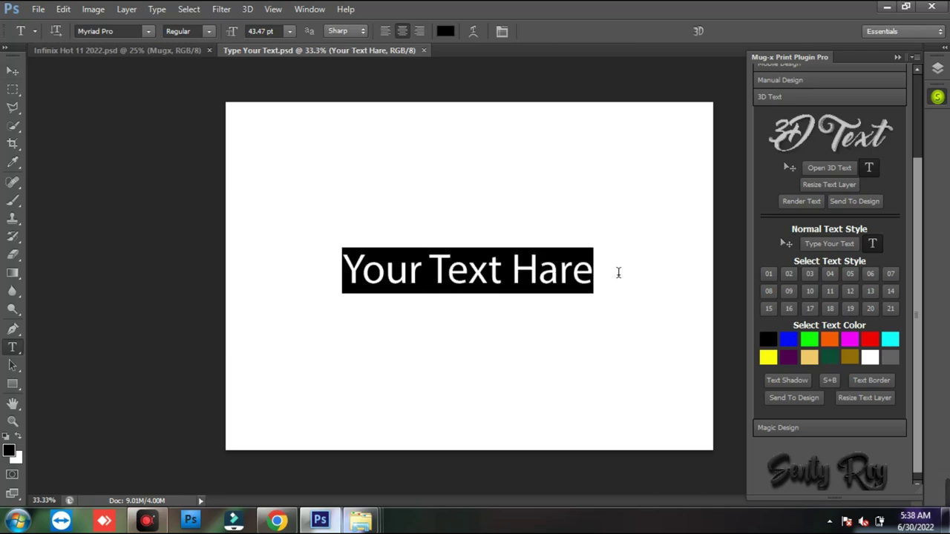
text(IOV)
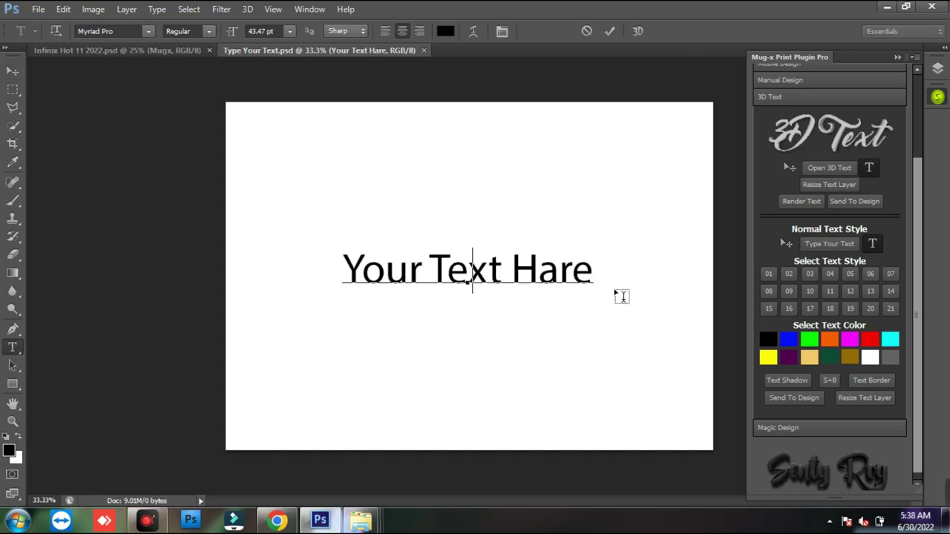
text(E yOU)
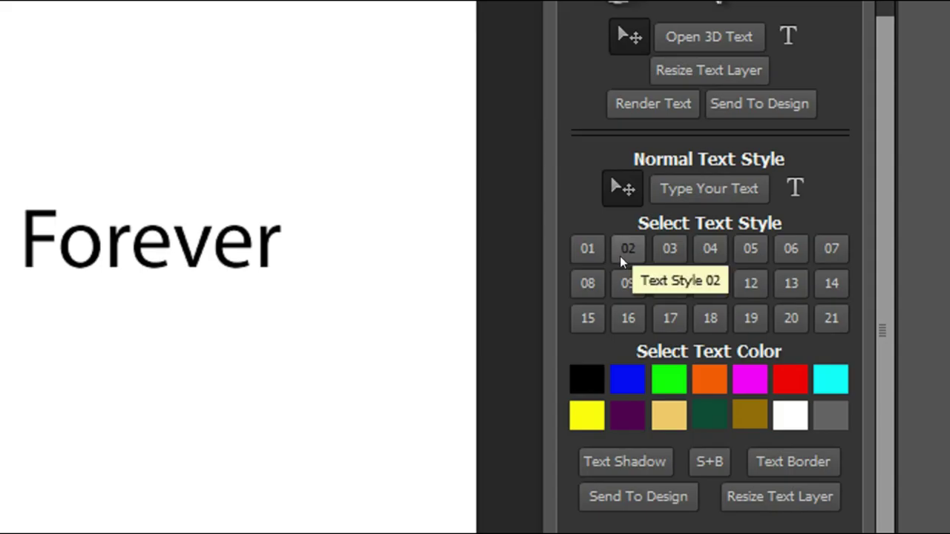
mouse_move(558, 207)
mouse_down()
mouse_move(769, 334)
mouse_move(847, 336)
mouse_up()
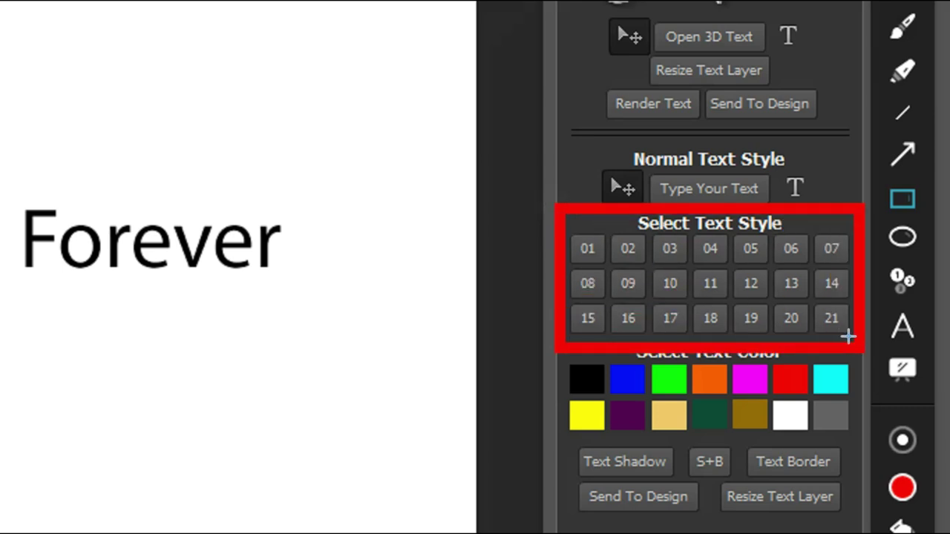
key(Escape)
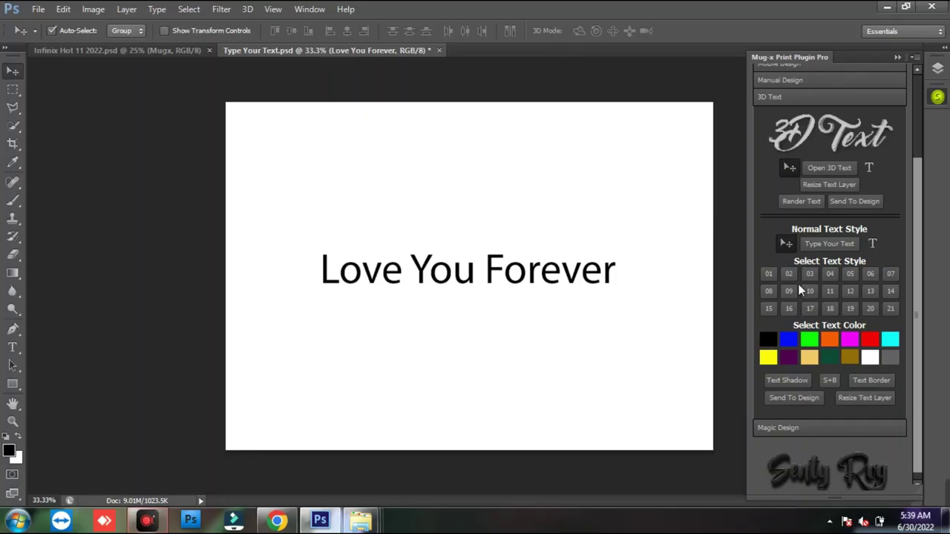
click(770, 280)
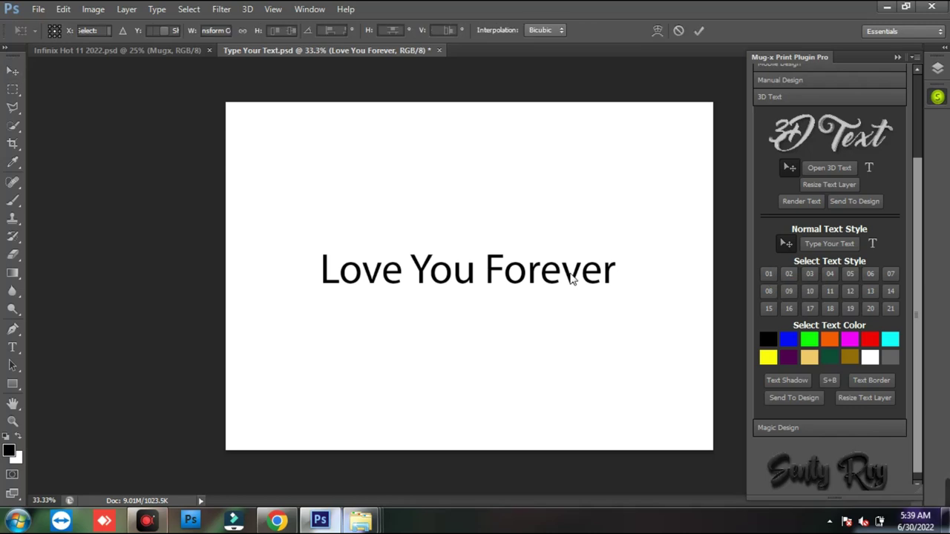
drag(616, 247, 649, 233)
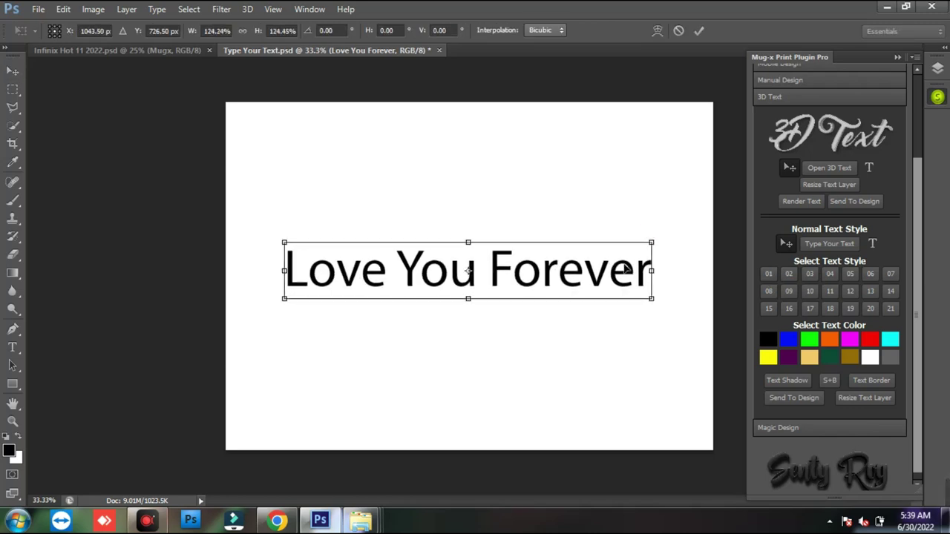
key(Return)
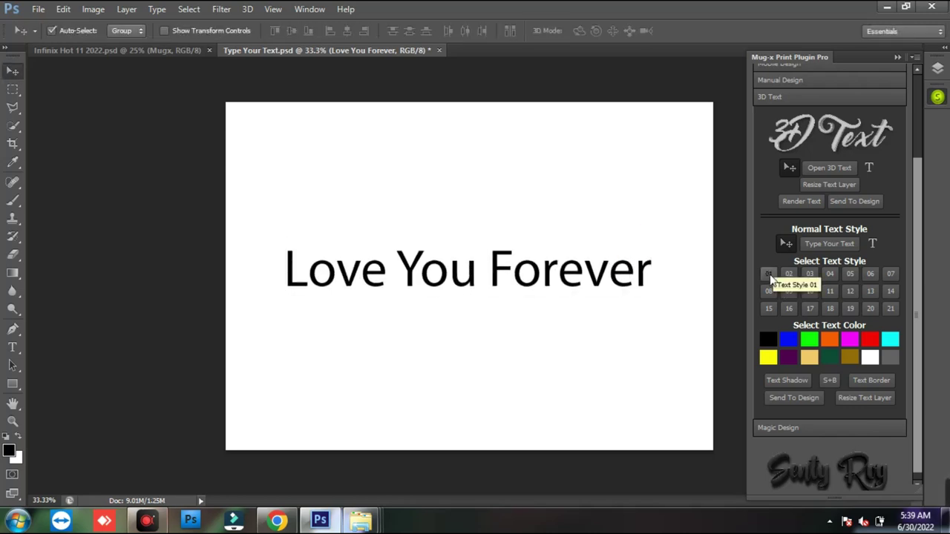
- Try Text Styles 01 to 06, settling on thin Bostante script, then zoom out to 25%
scroll(638, 309, up, 1)
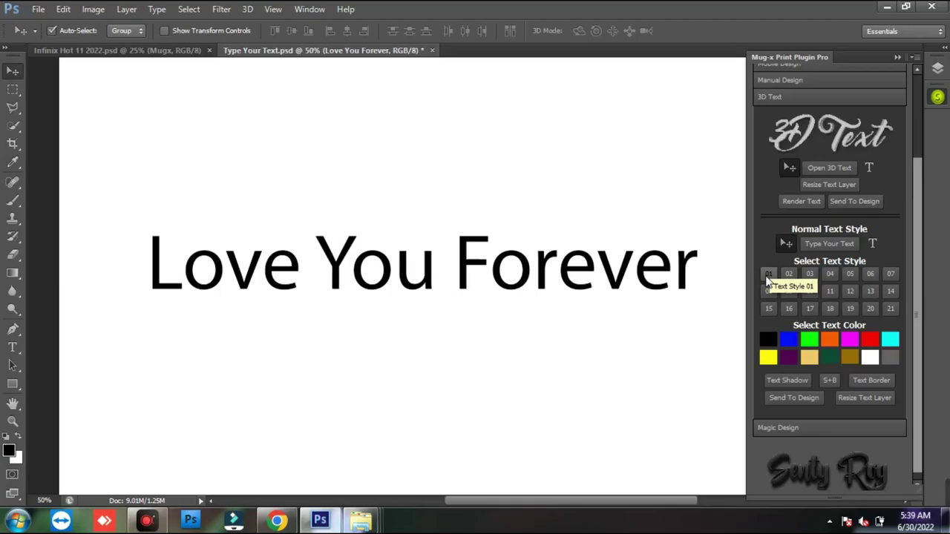
click(587, 245)
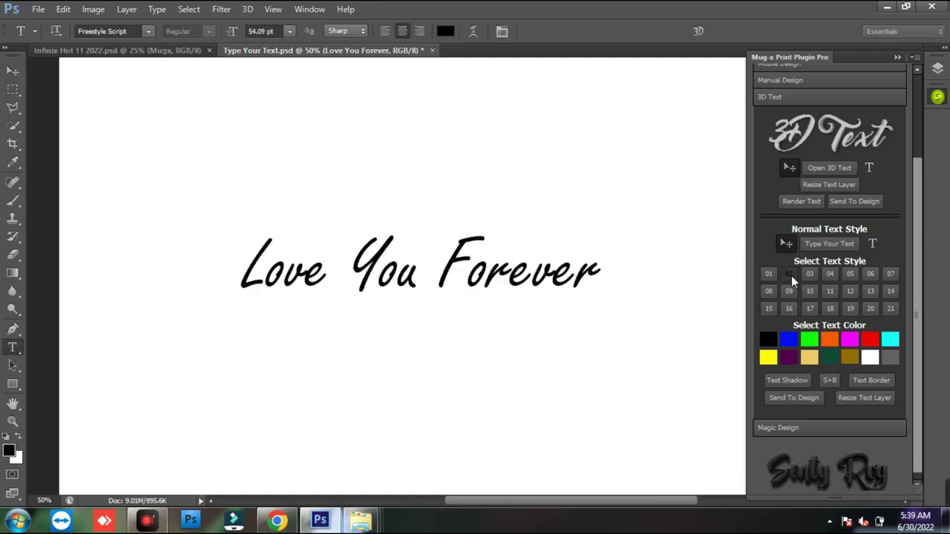
click(789, 275)
click(814, 275)
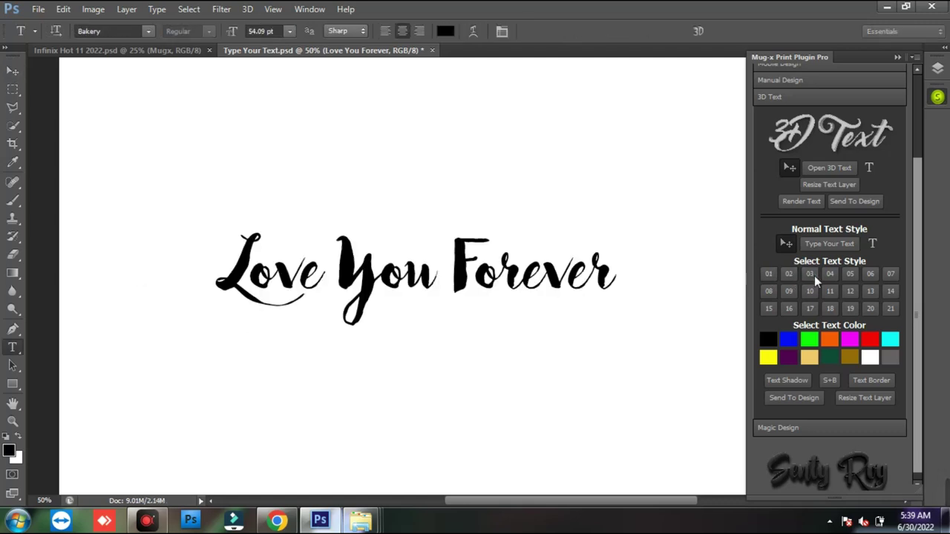
click(824, 276)
click(848, 275)
click(868, 277)
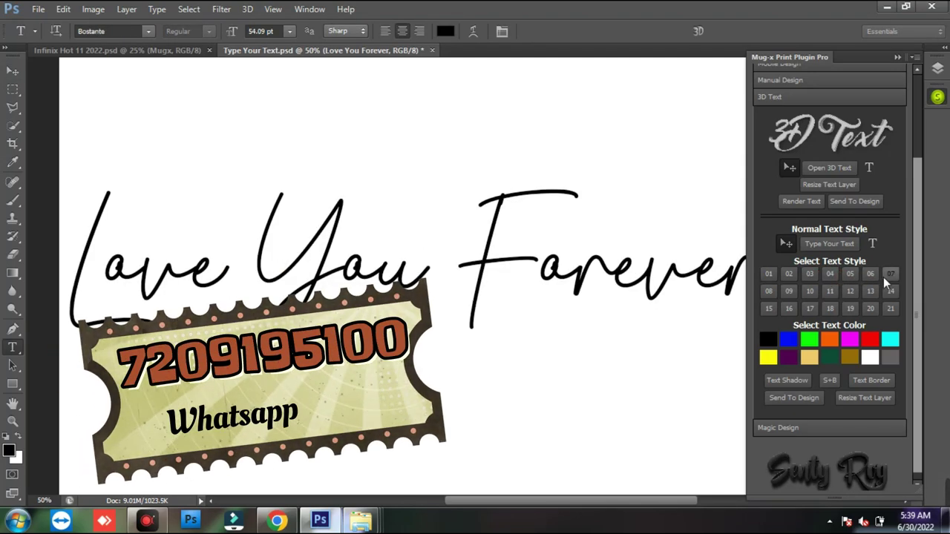
key(ctrl+minus)
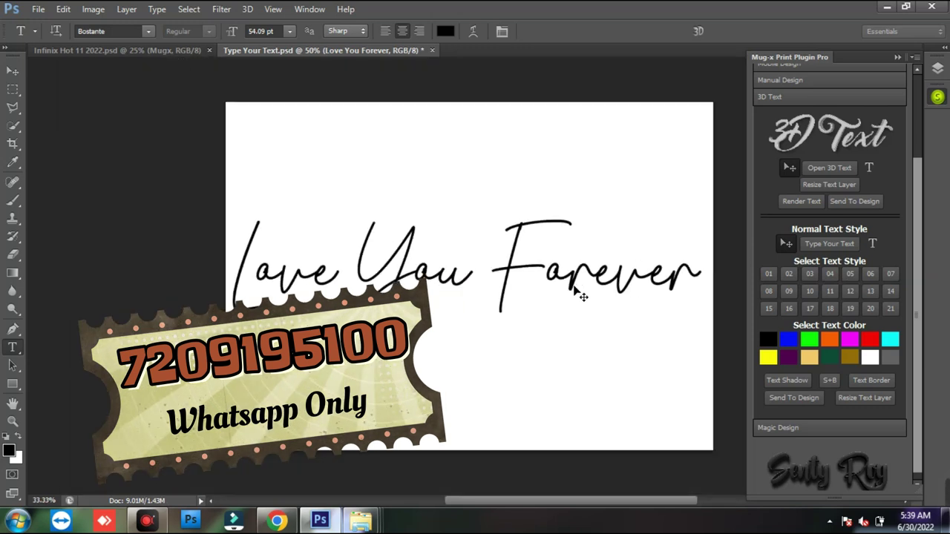
key(ctrl+minus)
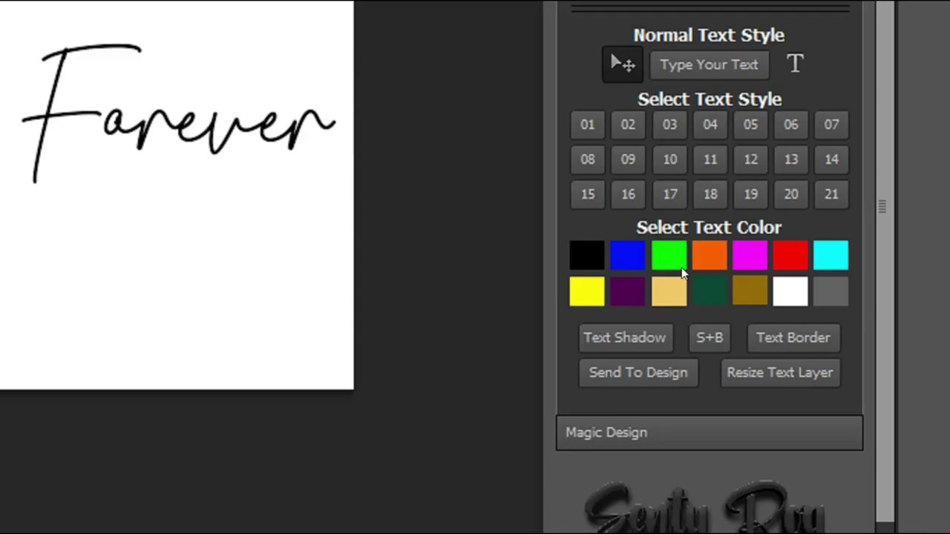
- Make selections around the text and switch to the Eraser on the page
key(ctrl+shift+d)
mouse_move(563, 226)
mouse_down()
mouse_move(809, 308)
mouse_move(848, 305)
mouse_up()
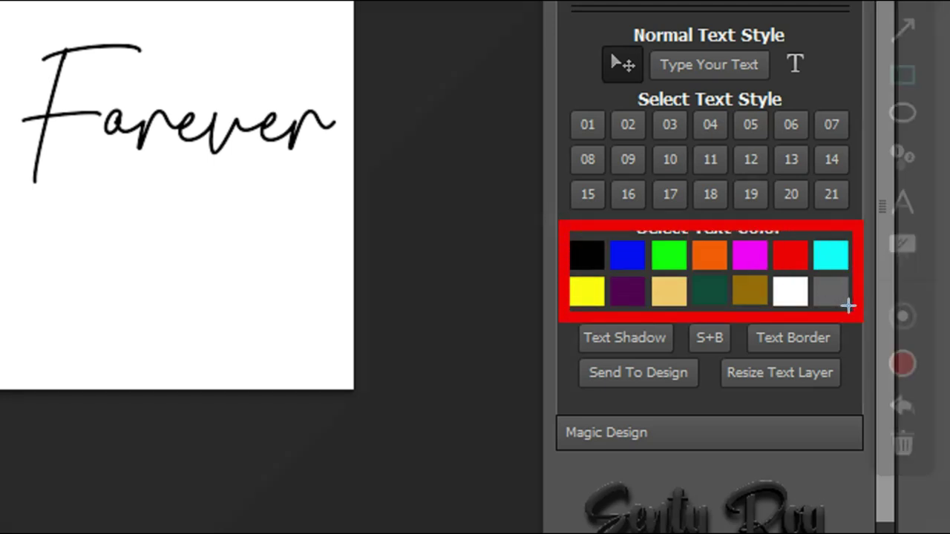
mouse_move(569, 323)
mouse_down()
mouse_move(658, 339)
mouse_move(679, 359)
mouse_up()
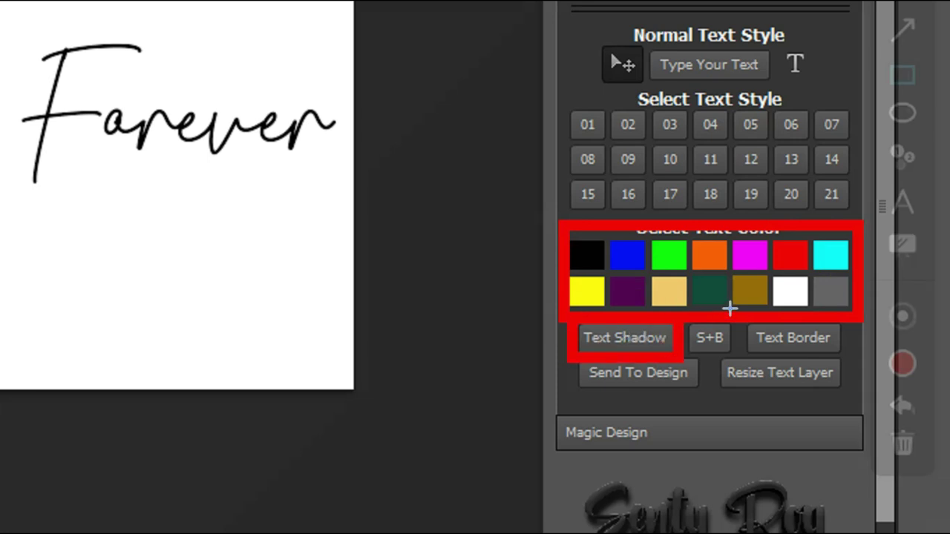
drag(738, 324, 832, 342)
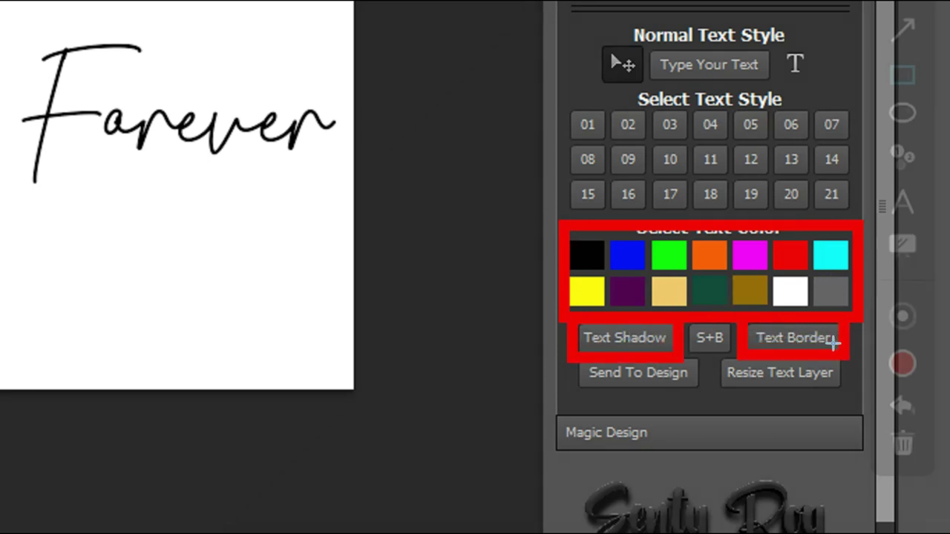
drag(685, 323, 723, 343)
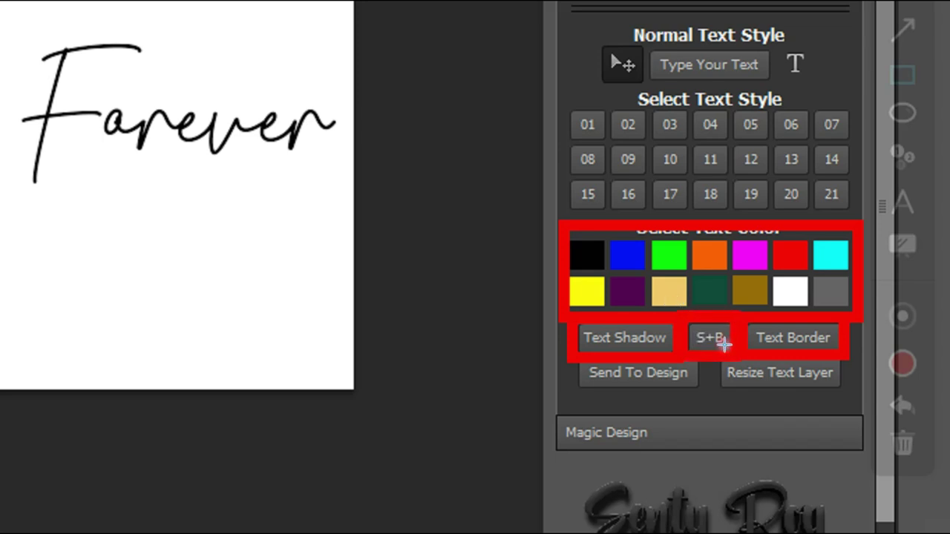
key(e)
mouse_move(573, 355)
mouse_down()
mouse_move(636, 351)
mouse_move(695, 381)
mouse_move(835, 383)
mouse_up()
key(e)
key(e)
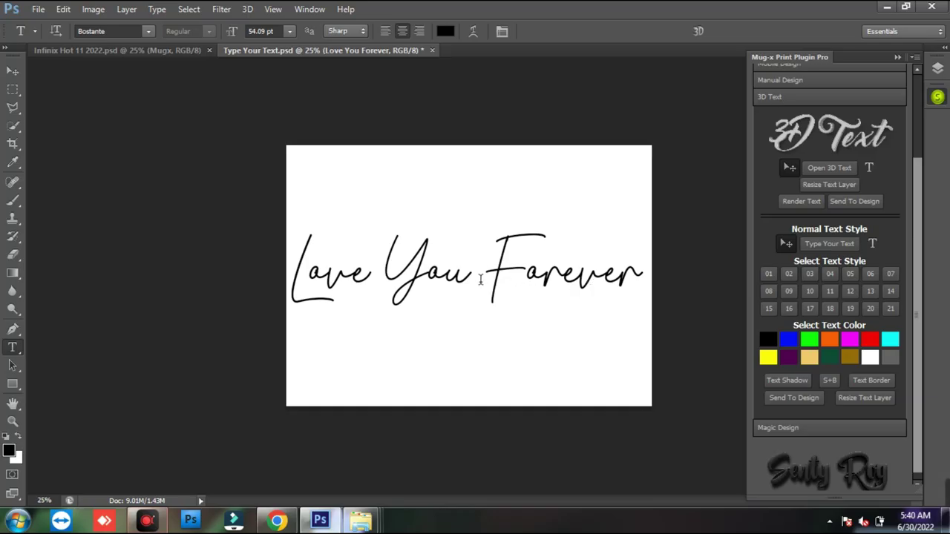
- Colour the text red, shrink it slightly and shift it right on the page
click(872, 341)
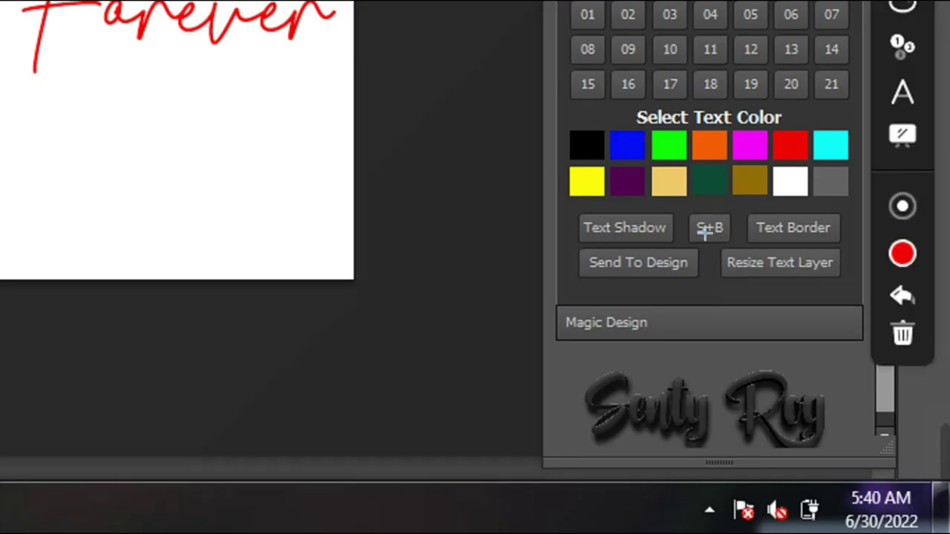
drag(709, 238, 838, 283)
key(Escape)
click(873, 403)
drag(647, 230, 615, 244)
drag(584, 288, 603, 289)
key(Return)
- Cancel the Shadow + Border style, dismiss the alert, and send the text onto the phone cover
click(832, 382)
drag(863, 165, 601, 256)
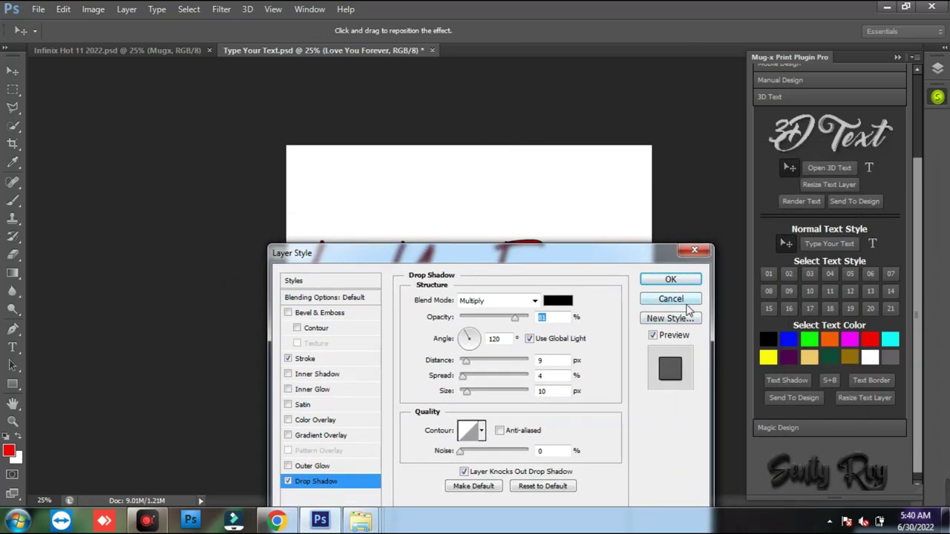
click(686, 301)
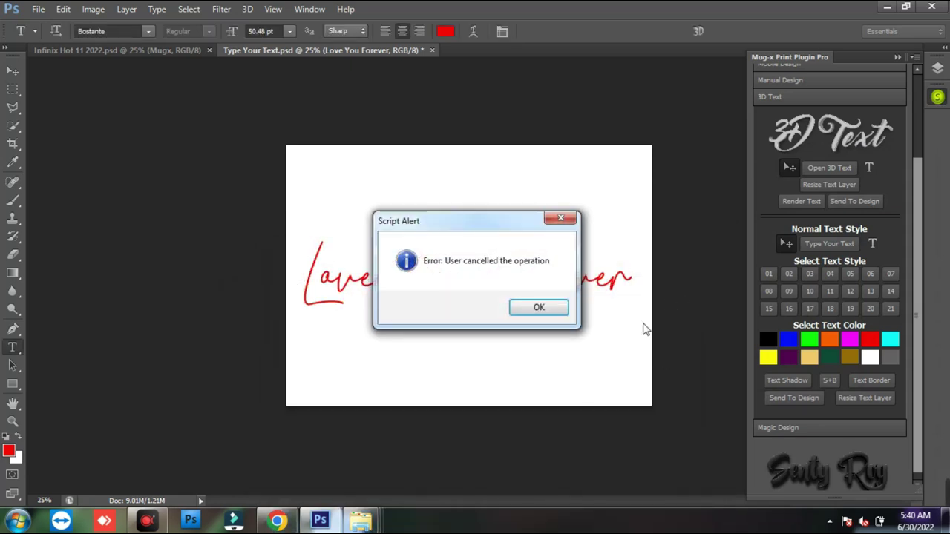
click(560, 311)
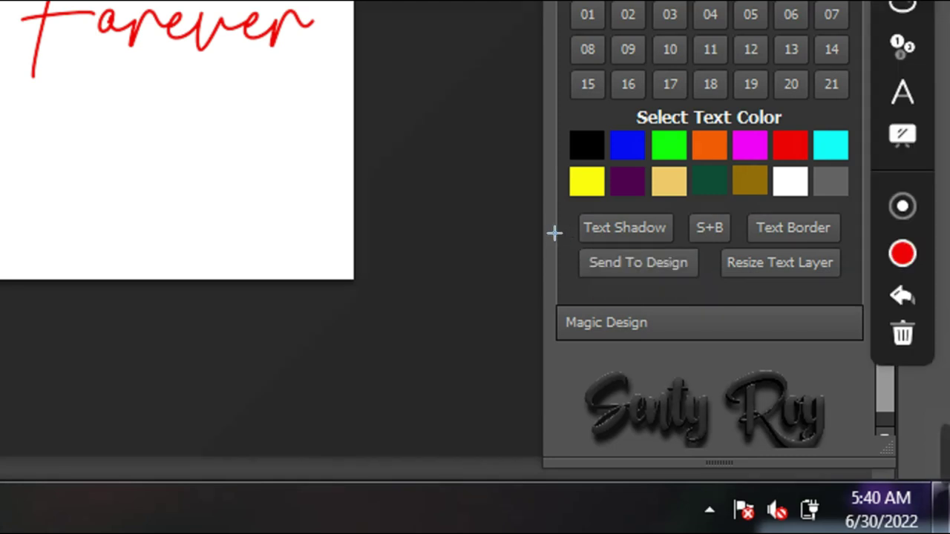
drag(559, 239, 692, 277)
key(Escape)
click(802, 399)
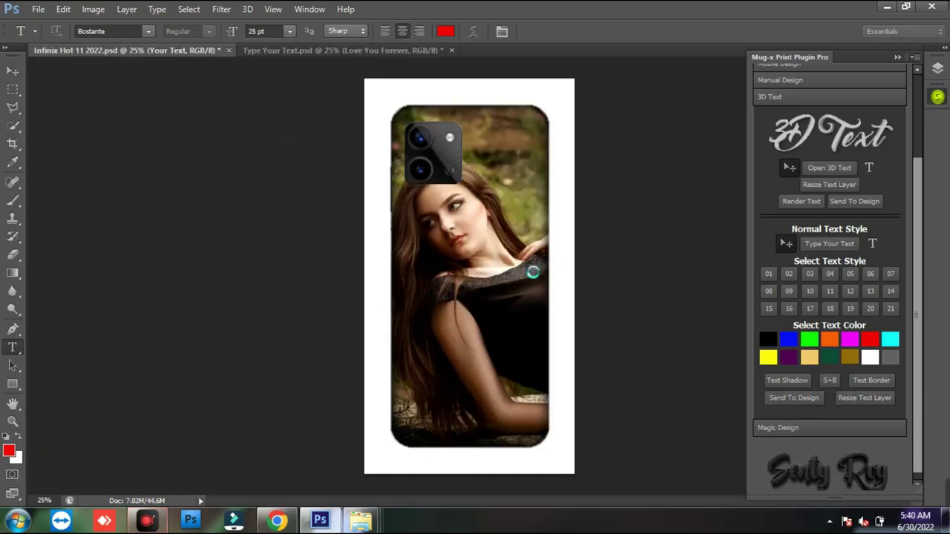
- Scale the text down, tilt it about -19.5 degrees and move it down the cover
drag(706, 240, 530, 273)
drag(486, 297, 512, 327)
drag(381, 335, 397, 338)
drag(558, 334, 551, 339)
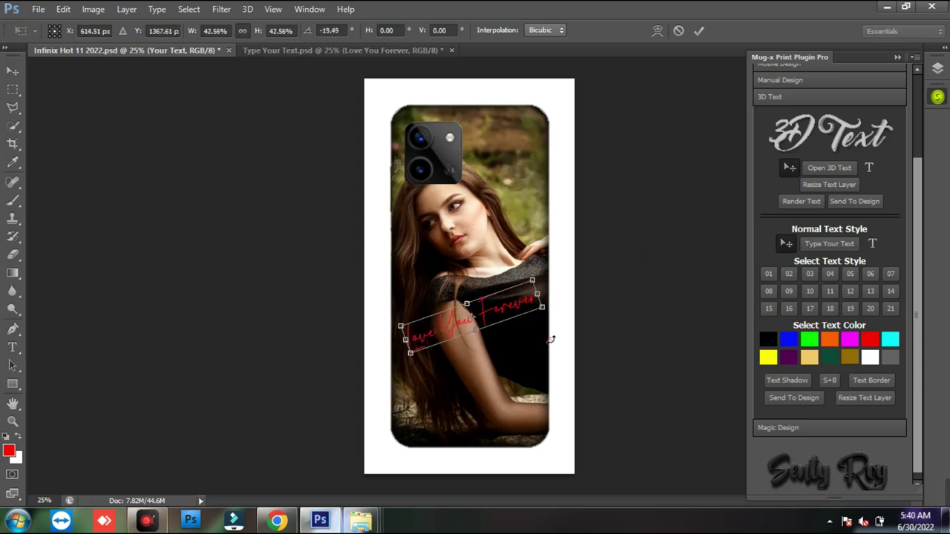
drag(502, 307, 506, 375)
key(Return)
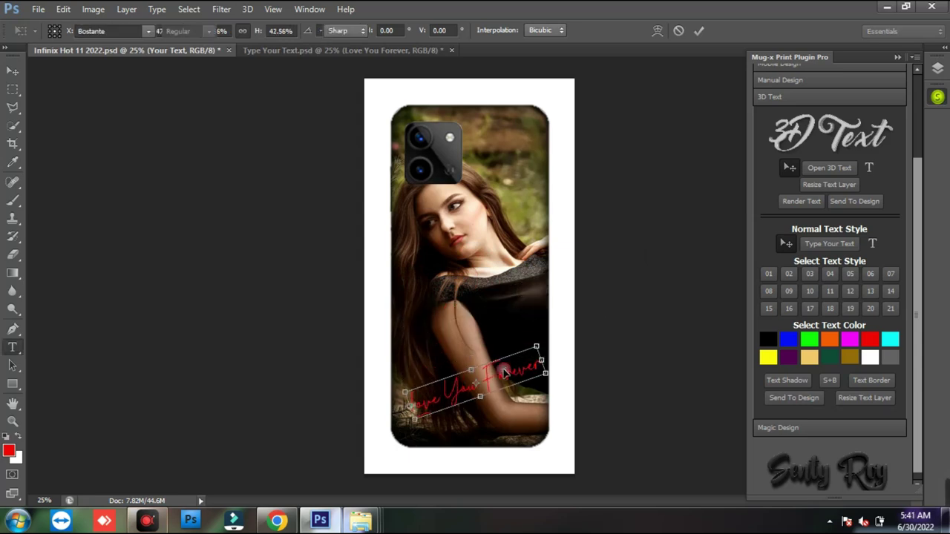
- Add Shadow + Border to the text with a black shadow colour
click(831, 382)
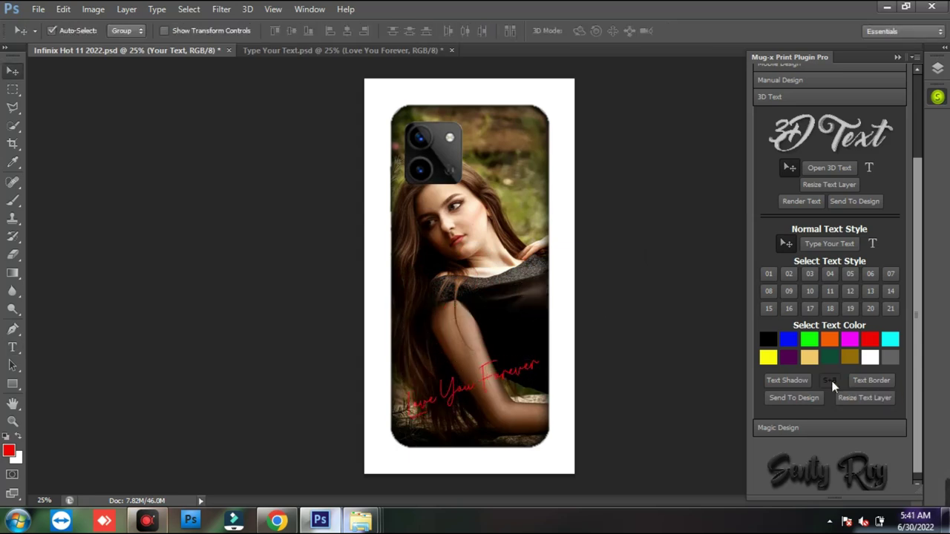
drag(540, 267, 776, 102)
click(795, 135)
click(289, 127)
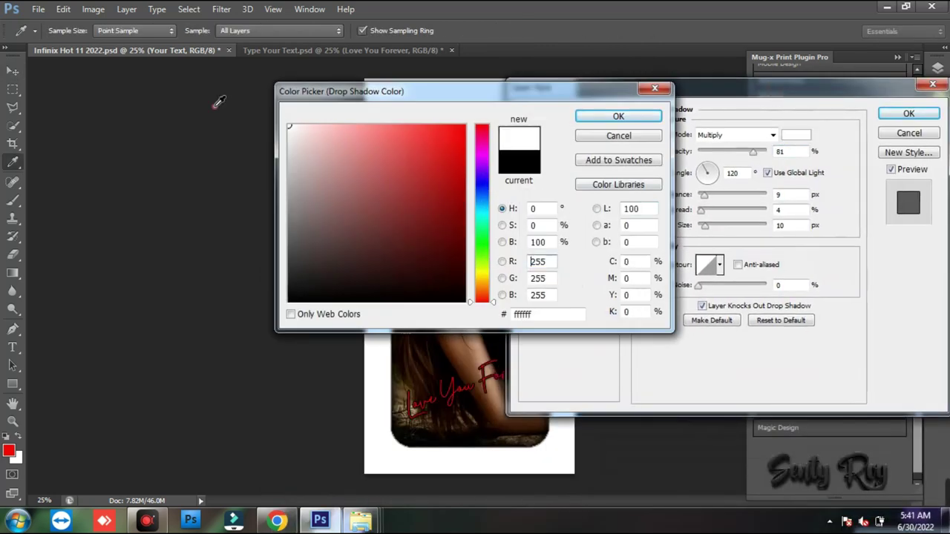
click(592, 116)
click(796, 134)
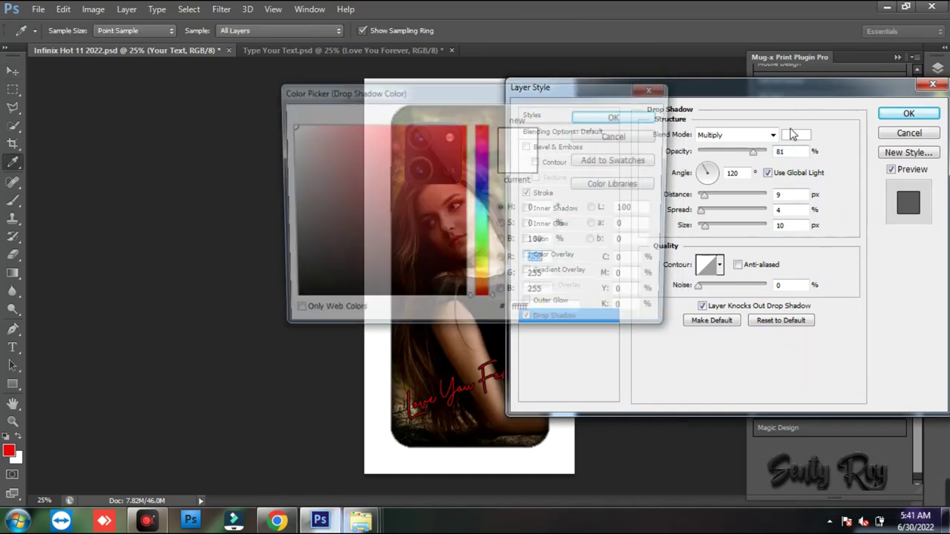
click(465, 300)
click(638, 116)
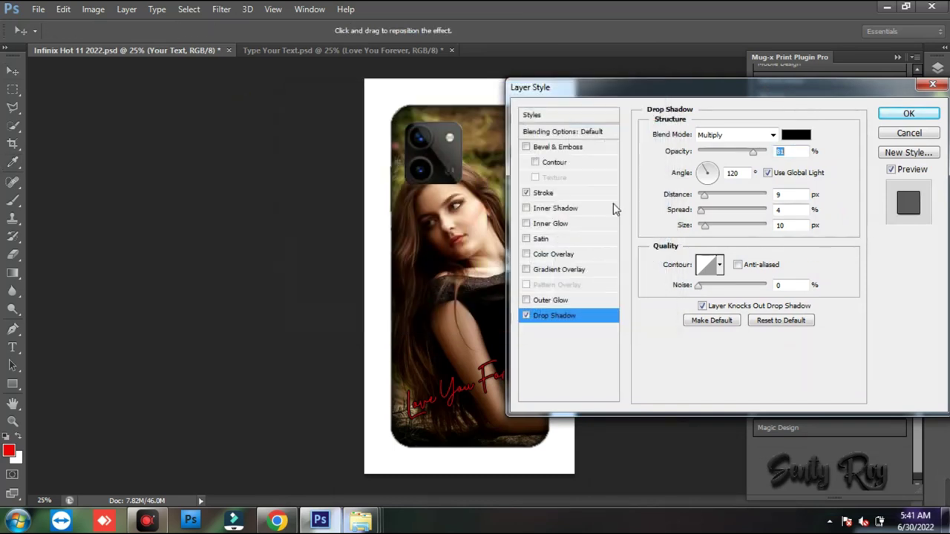
- Choose the stroke outline colour and apply the layer style to the text
click(581, 194)
click(683, 230)
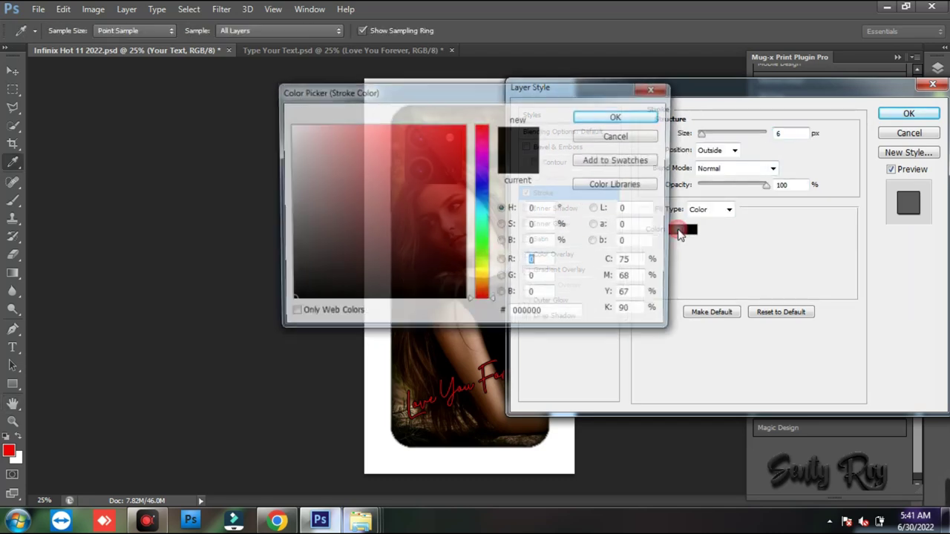
click(351, 150)
drag(351, 150, 247, 87)
click(623, 118)
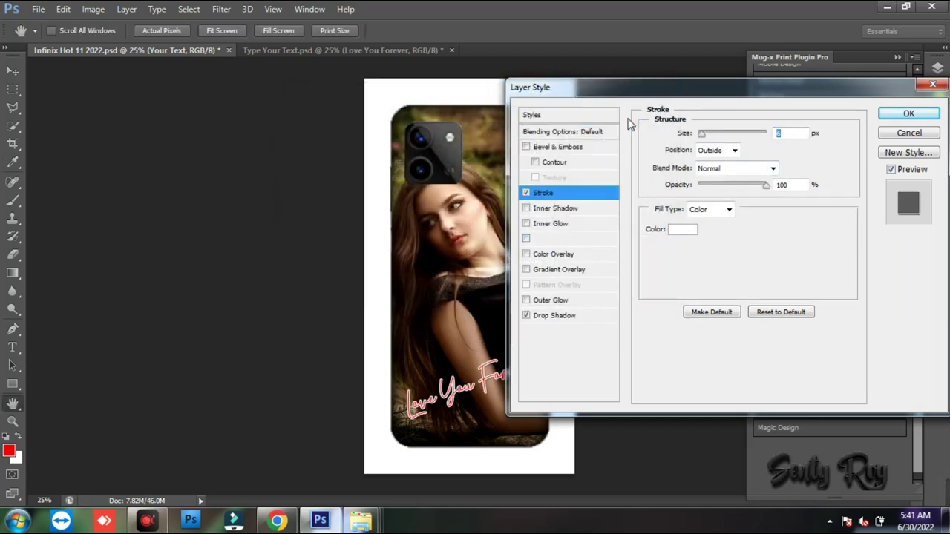
click(907, 113)
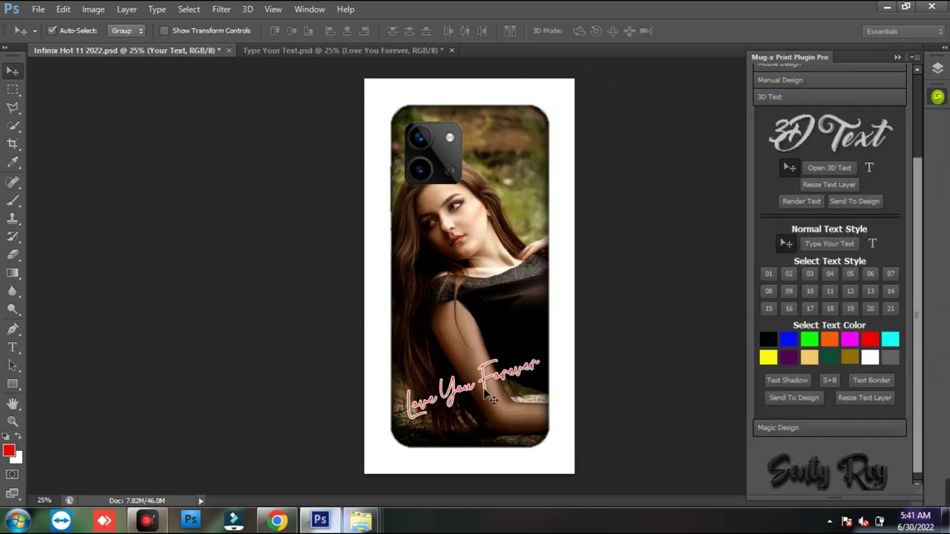
- Zoom in to check the outlined text, then fit the phone cover on screen
key(z)
drag(483, 389, 515, 392)
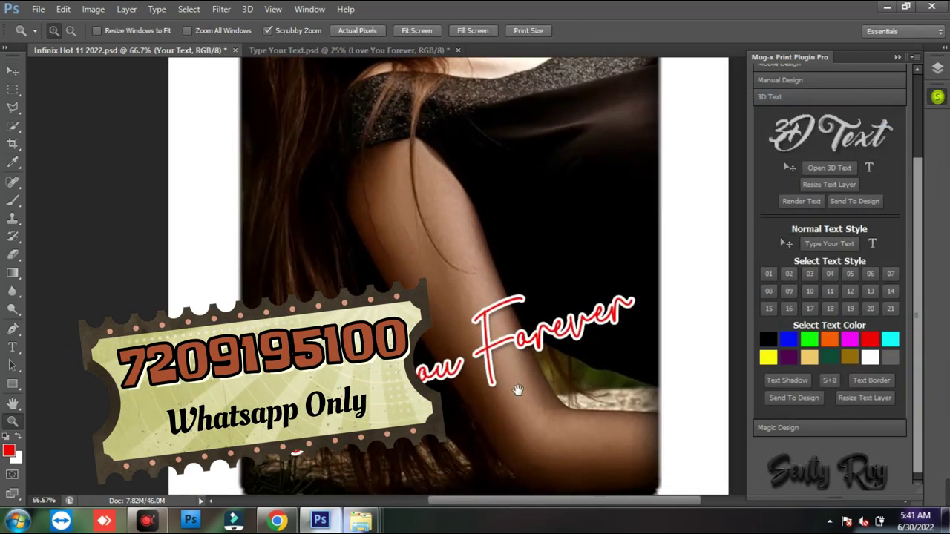
right_click(529, 335)
click(581, 347)
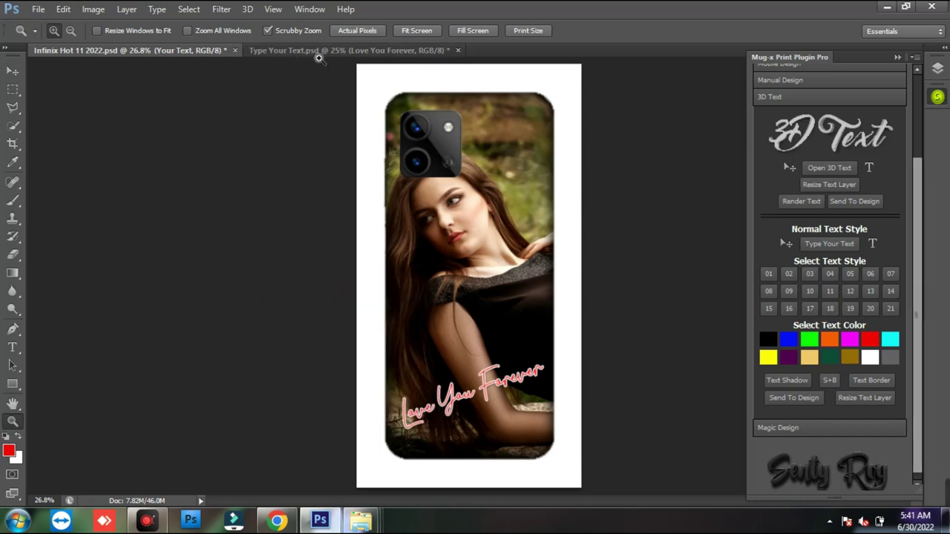
- Close both the phone cover and Type Your Text documents without saving
key(ctrl+w)
click(519, 191)
key(ctrl+w)
click(520, 191)
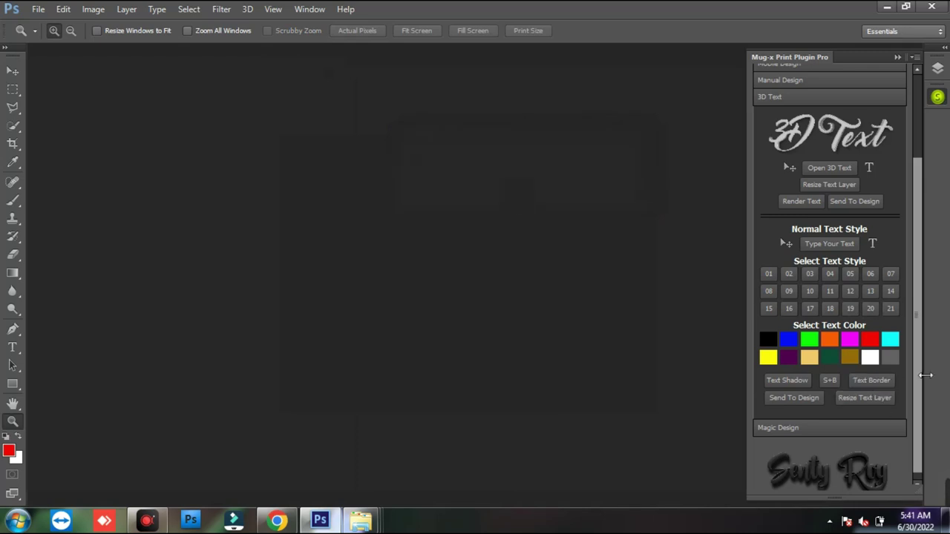
- Scroll the Mug-x panel down and expand its Magic Design section
scroll(924, 349, up, 2)
drag(924, 349, 922, 397)
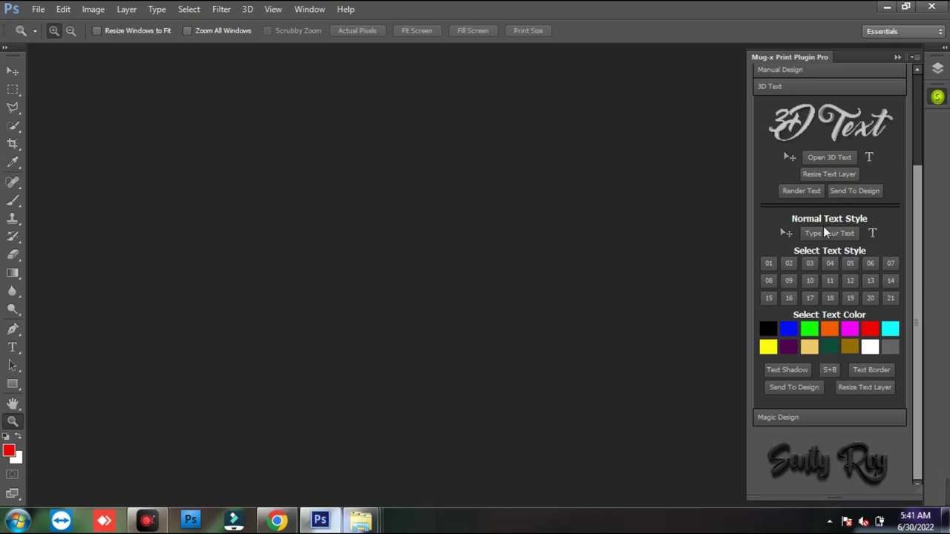
click(798, 418)
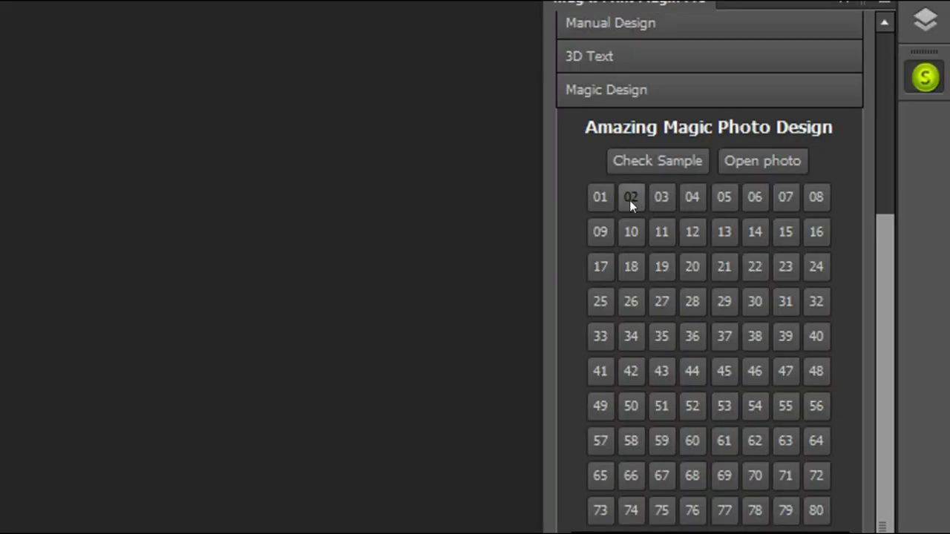
- Open Sample Image.jpg, the sheet previewing all 80 Magic Design photo effects
key(ctrl+shift+d)
mouse_move(574, 170)
mouse_down()
mouse_move(815, 449)
mouse_move(849, 532)
mouse_up()
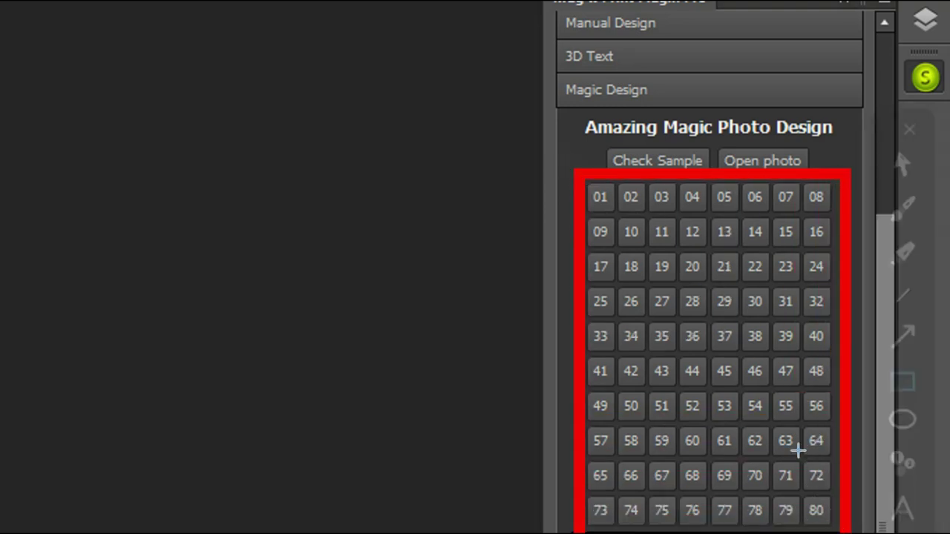
key(ctrl+shift+d)
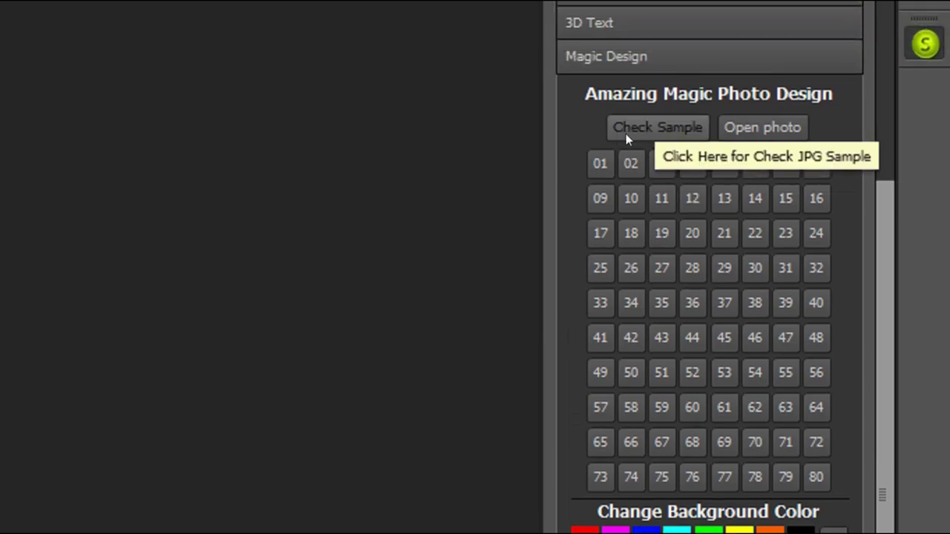
key(ctrl+shift+d)
drag(588, 102, 708, 158)
key(ctrl+shift+d)
click(673, 152)
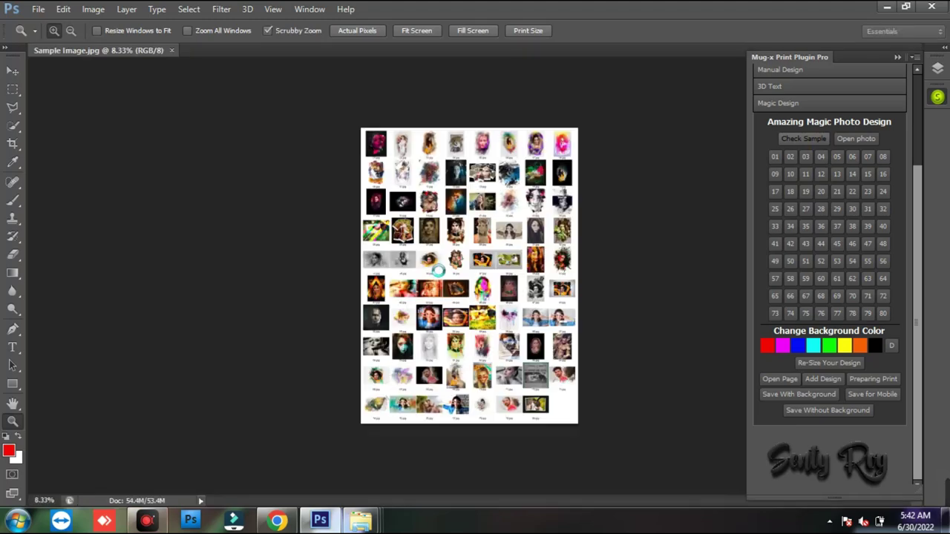
drag(430, 274, 428, 272)
drag(365, 277, 359, 345)
drag(326, 111, 360, 317)
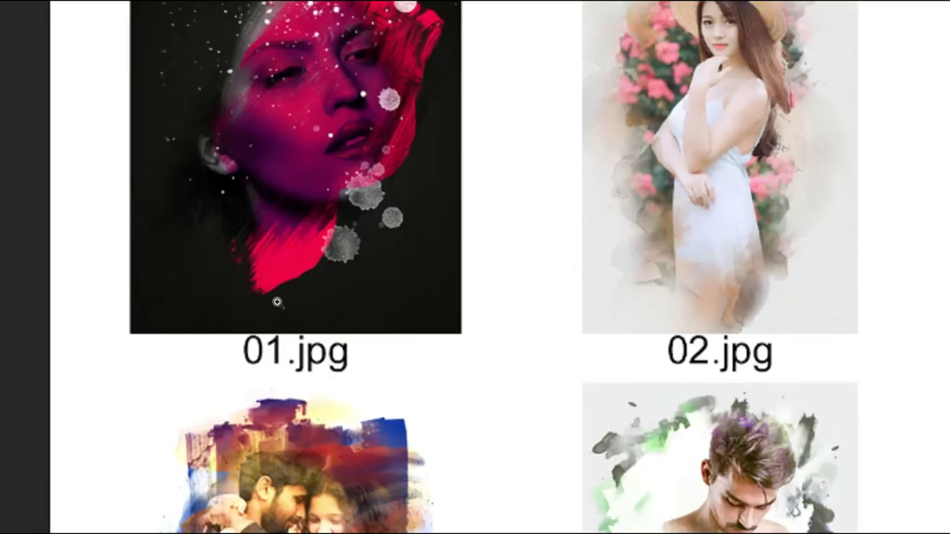
drag(214, 304, 375, 409)
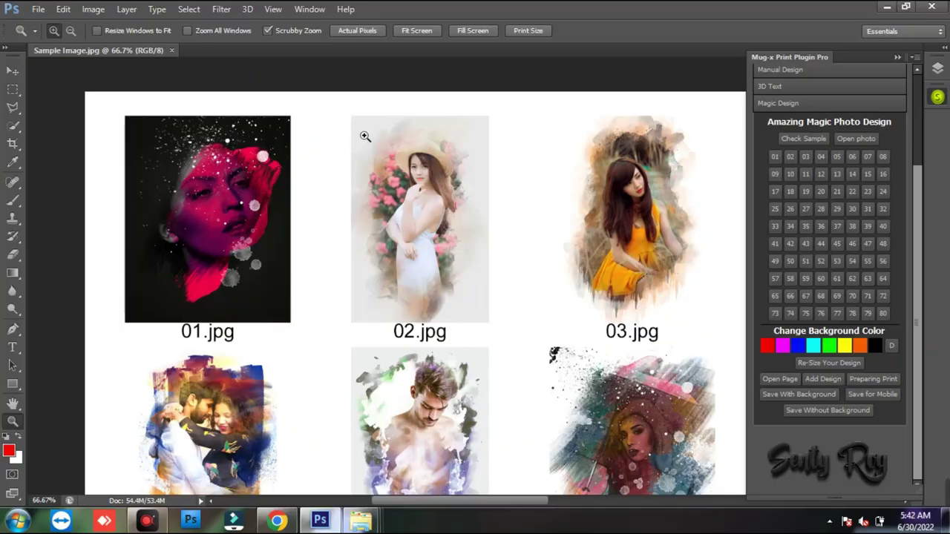
drag(319, 102, 493, 334)
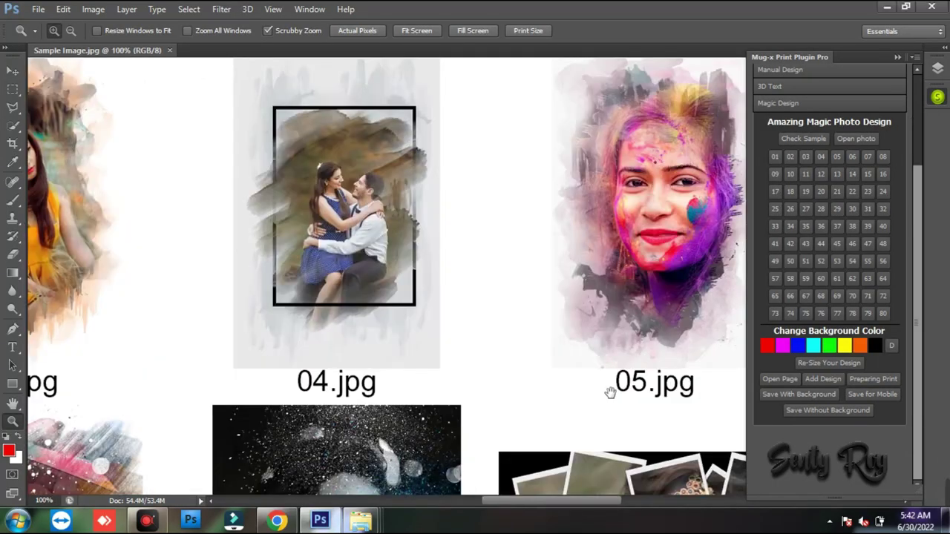
drag(611, 392, 655, 318)
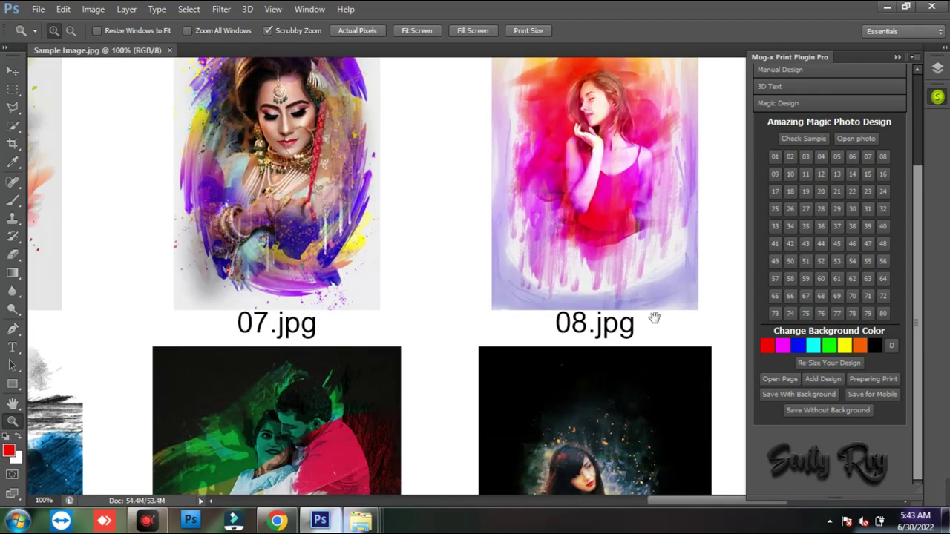
drag(520, 233, 616, 278)
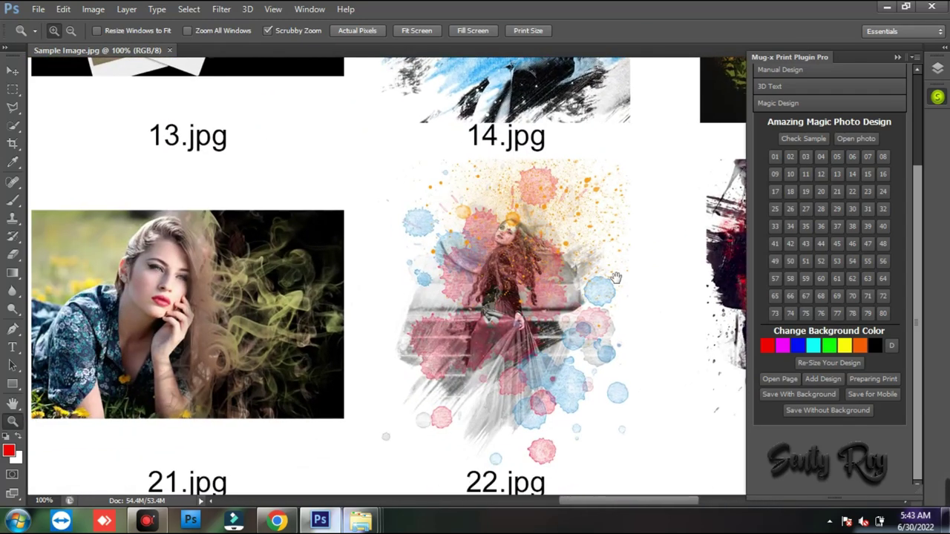
drag(422, 310, 742, 311)
drag(297, 223, 636, 299)
drag(153, 481, 477, 385)
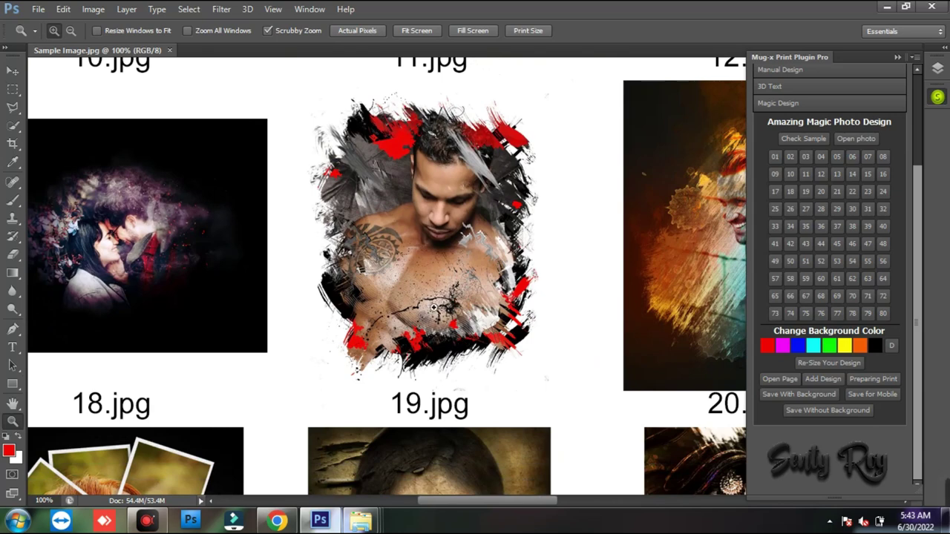
click(434, 307)
drag(466, 193, 468, 288)
alt+click(469, 294)
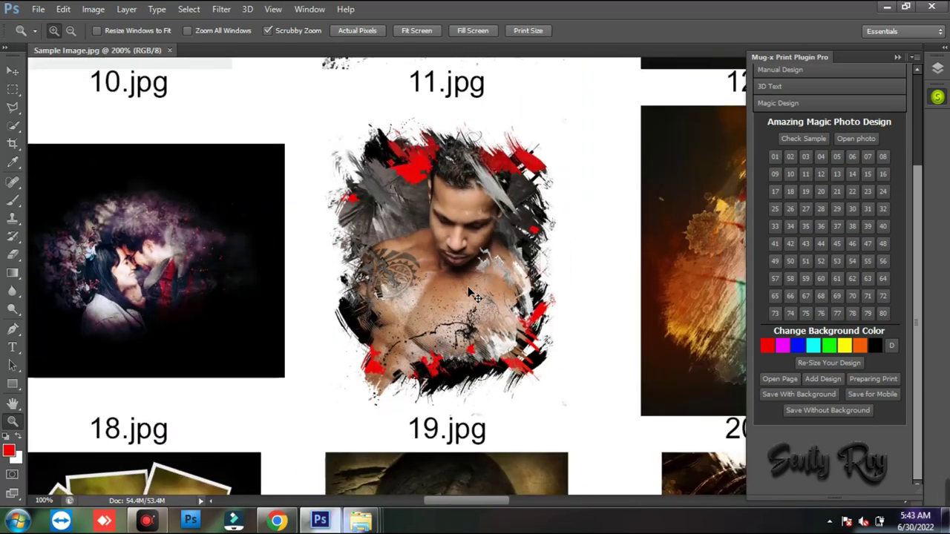
alt+click(468, 288)
key(v)
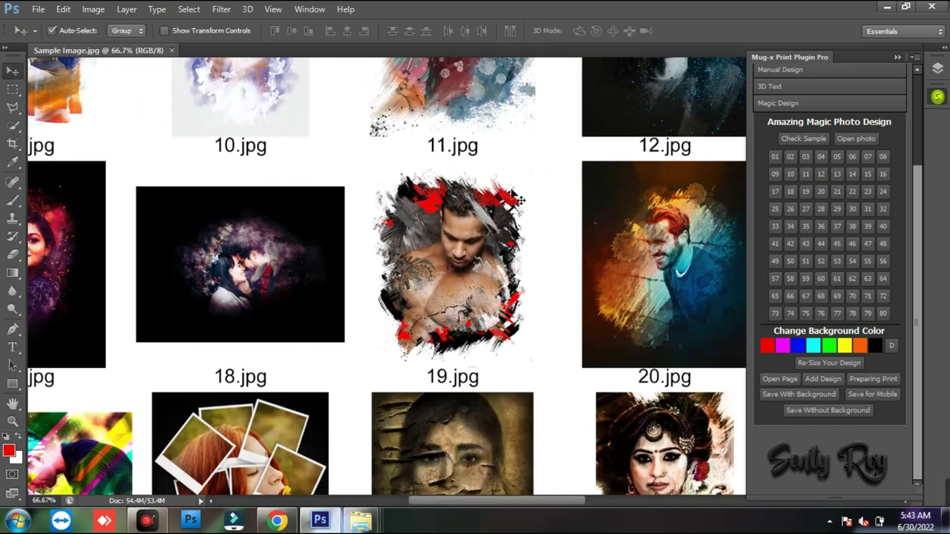
click(172, 50)
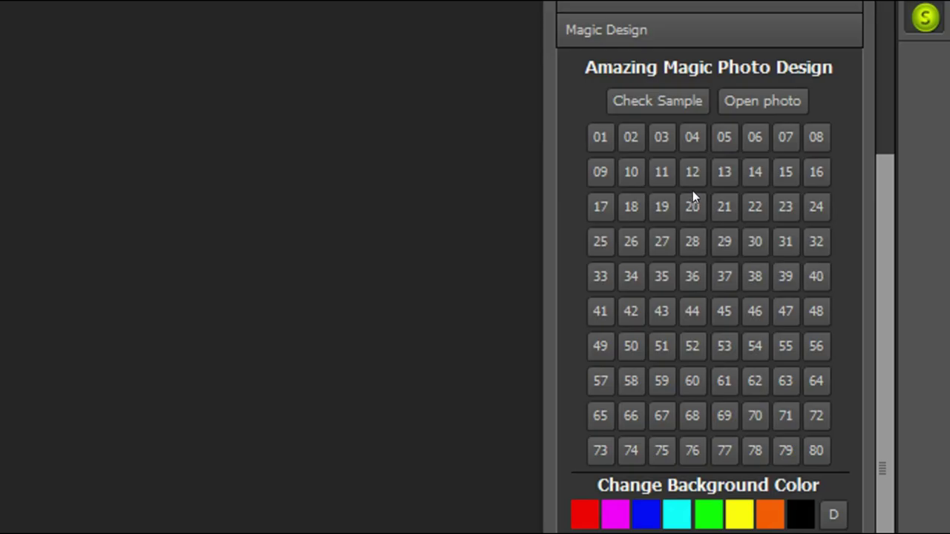
- Load Magic Design 19 and place the EGE portrait into its Solid Mask1.psb mask, shifted slightly down
click(661, 206)
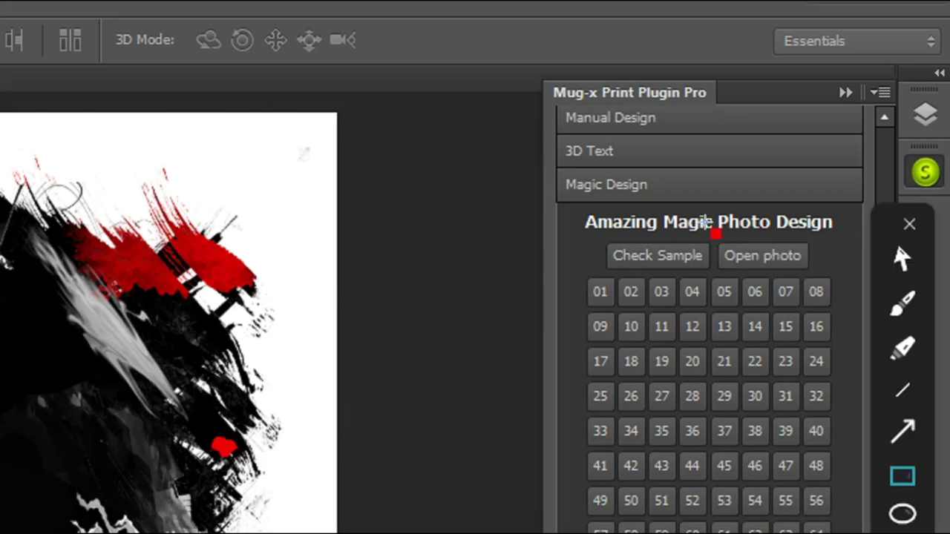
drag(715, 233, 822, 279)
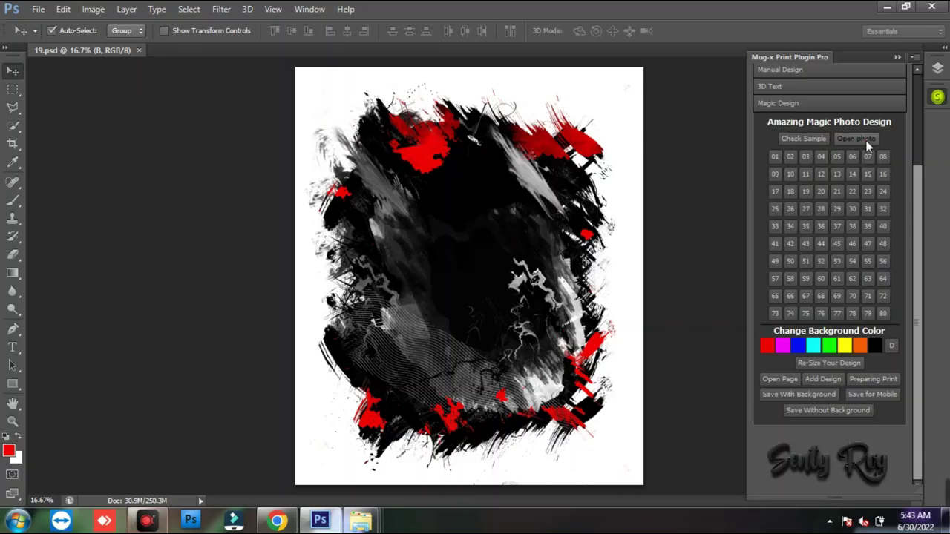
click(860, 139)
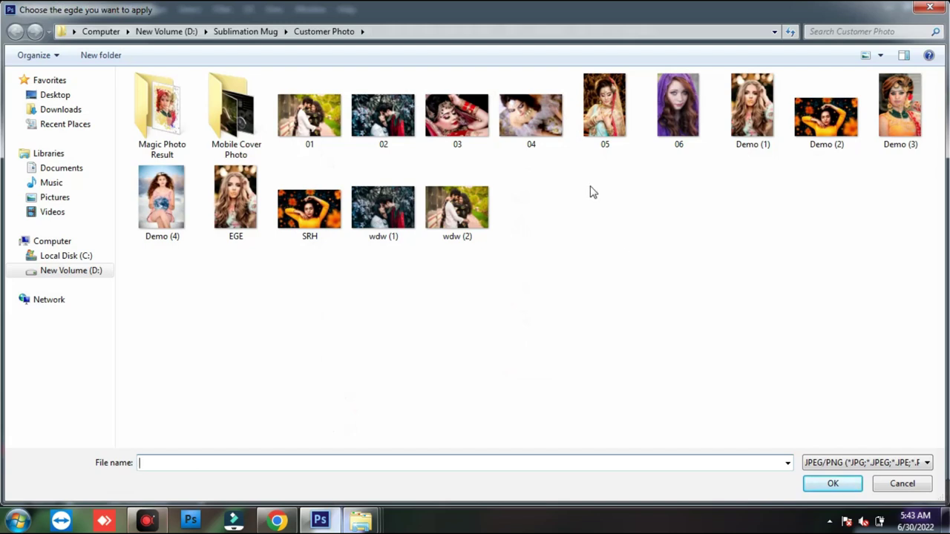
click(681, 265)
click(429, 15)
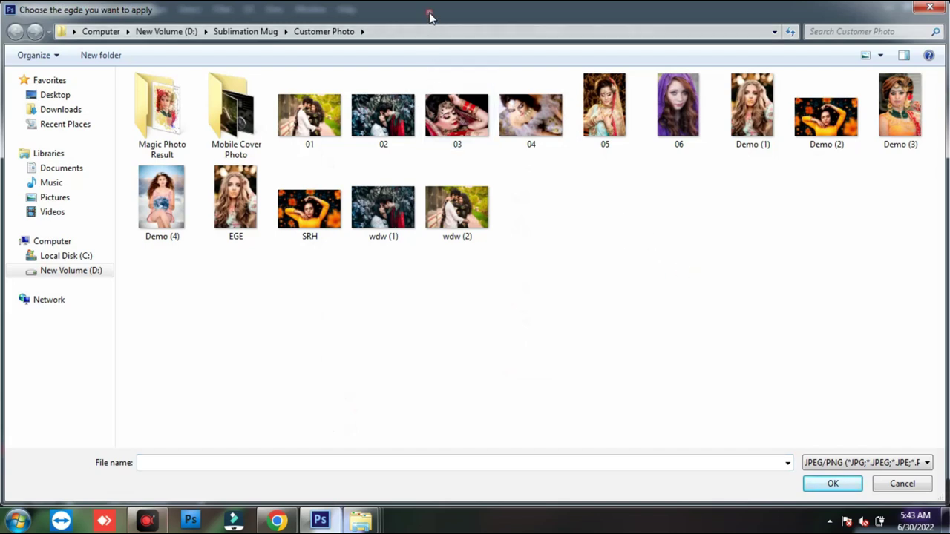
double_click(429, 15)
drag(359, 16, 781, 269)
double_click(780, 268)
double_click(250, 221)
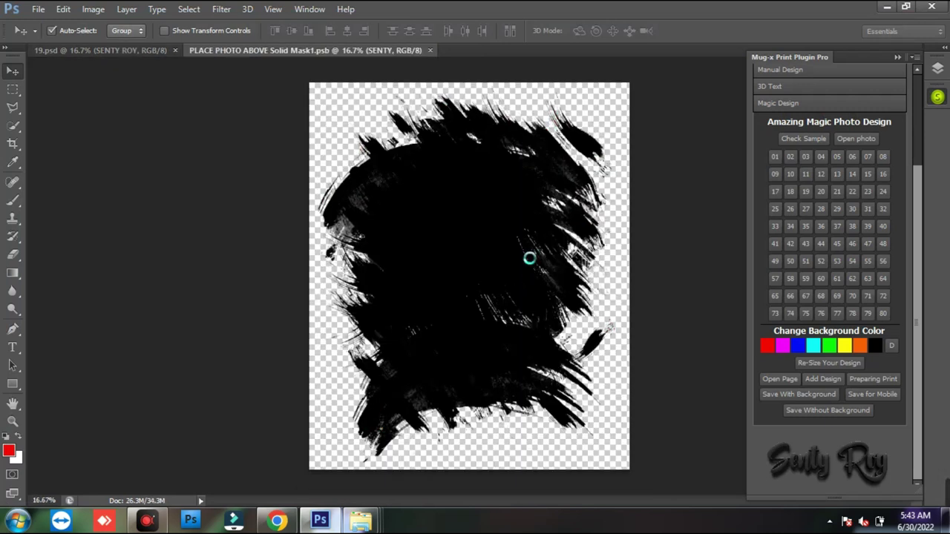
drag(584, 192, 582, 237)
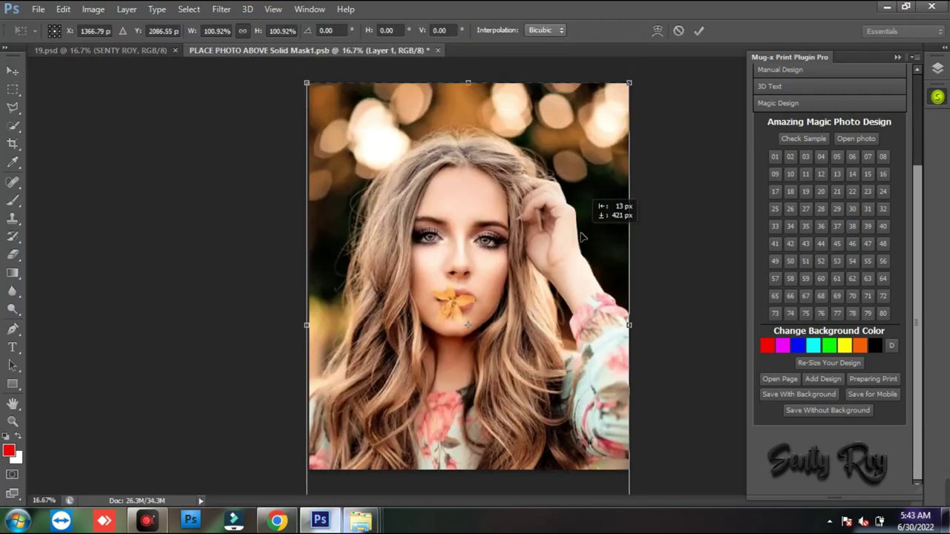
key(Return)
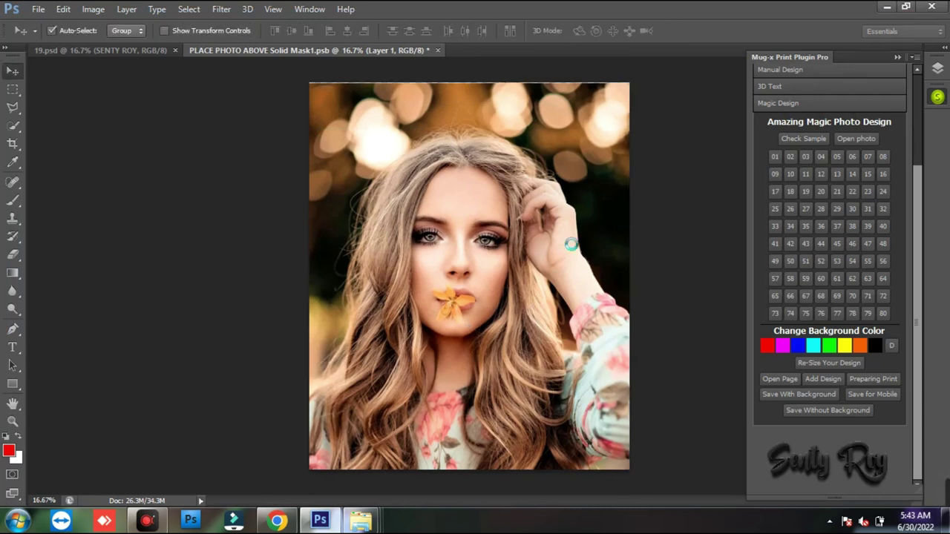
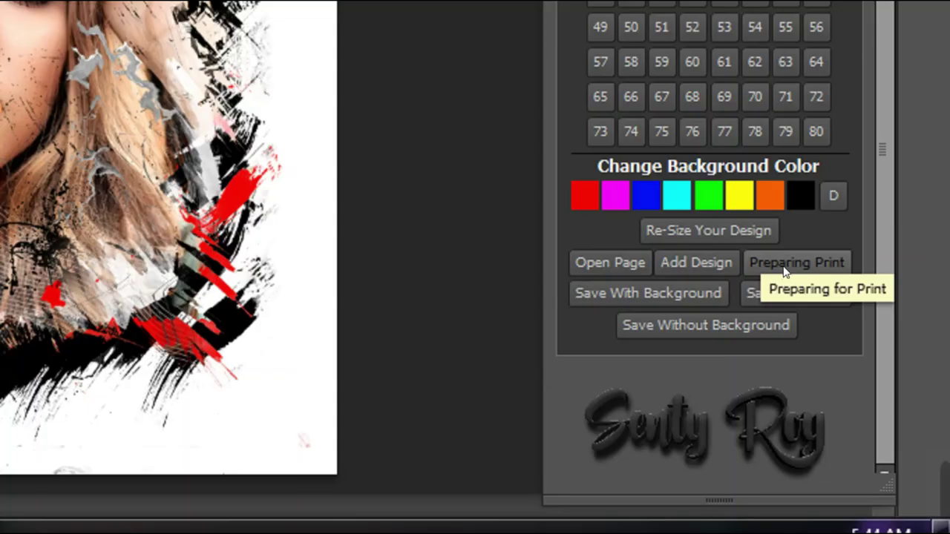
- Scale the splash bridal design down to about 59% on the white page, then close it
mouse_move(783, 351)
mouse_down()
mouse_move(835, 352)
mouse_move(865, 366)
mouse_up()
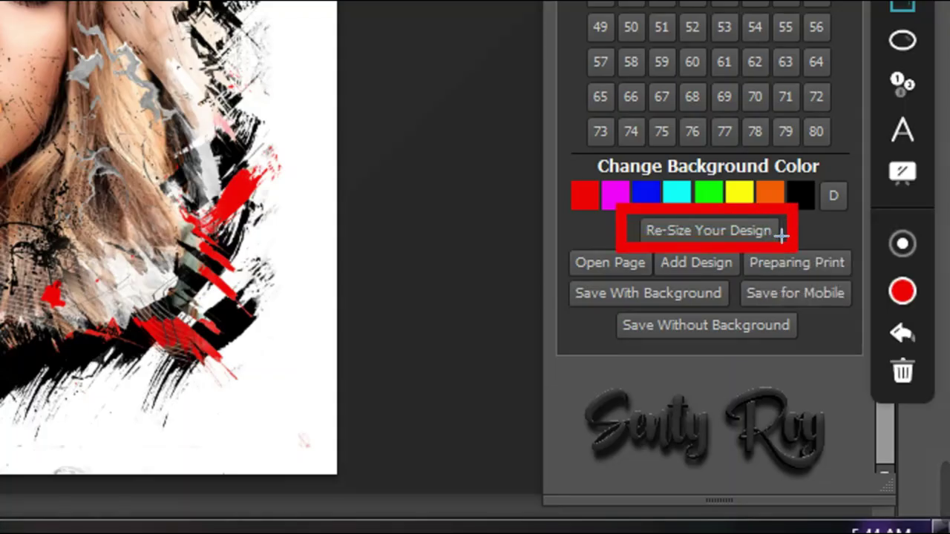
key(Escape)
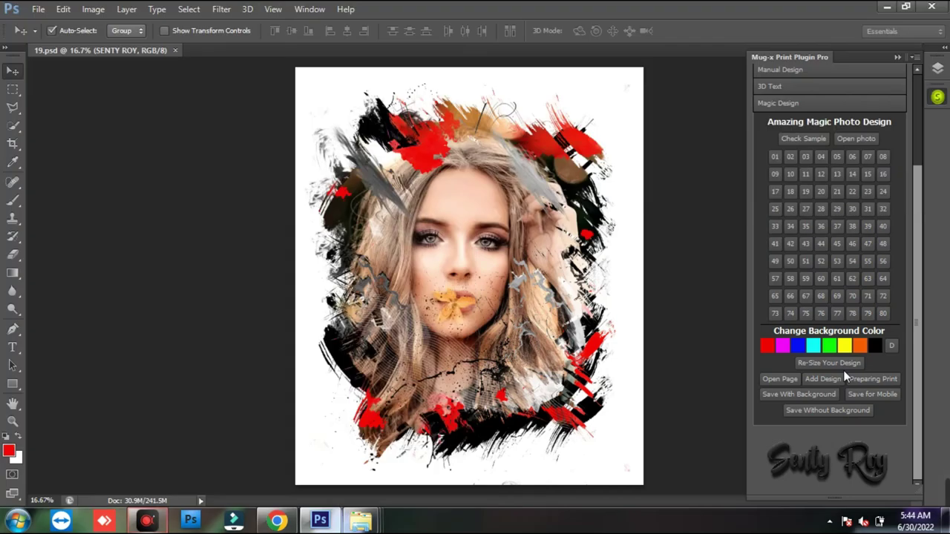
click(832, 365)
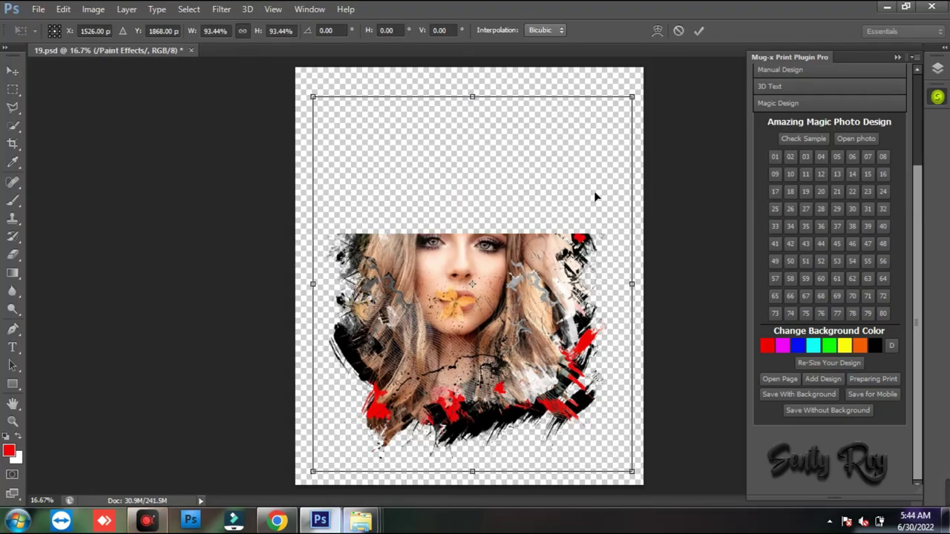
drag(631, 89, 526, 222)
drag(432, 320, 486, 338)
drag(574, 219, 566, 233)
drag(512, 273, 520, 275)
key(Return)
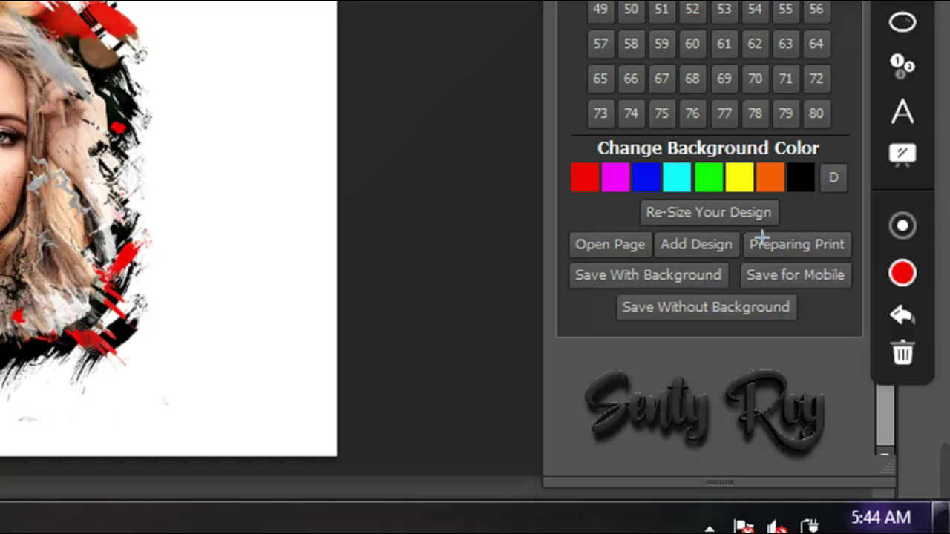
drag(732, 255, 857, 297)
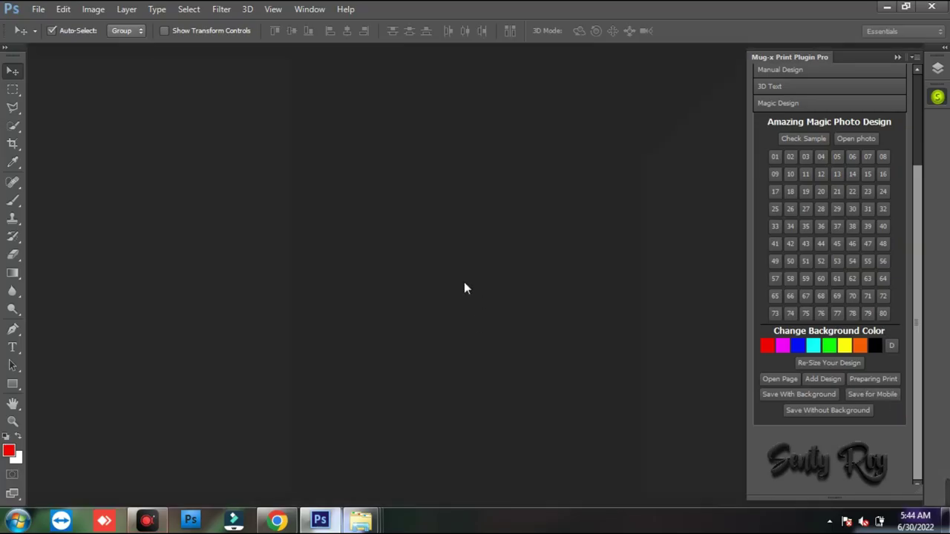
- Open the Poco M2 Reloaded phone-cover mockup from the Mobile Design section
scroll(786, 192, up, 3)
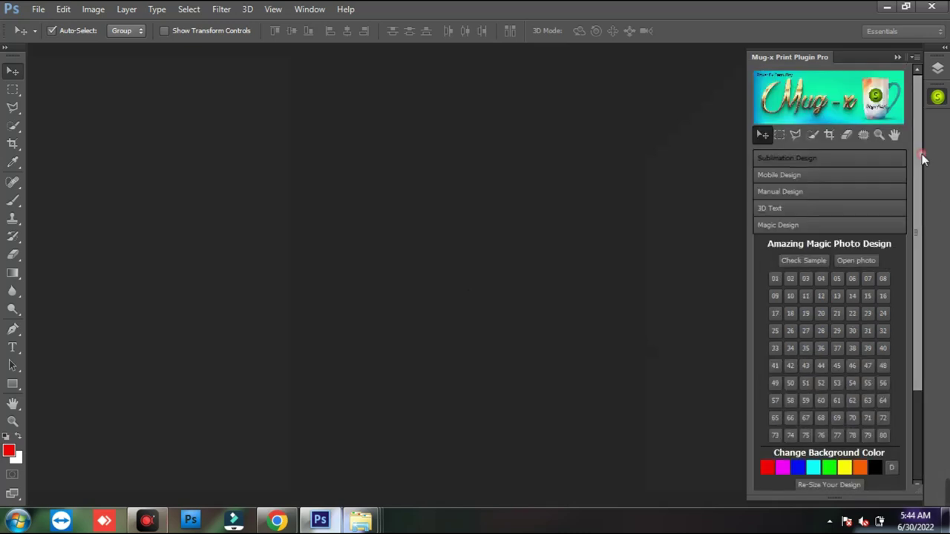
click(793, 175)
click(778, 397)
drag(499, 84, 726, 34)
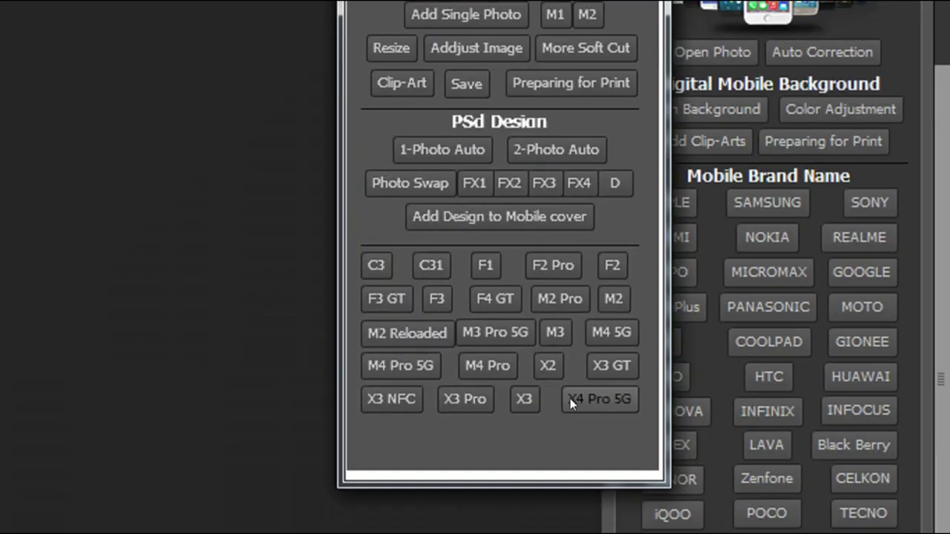
click(445, 420)
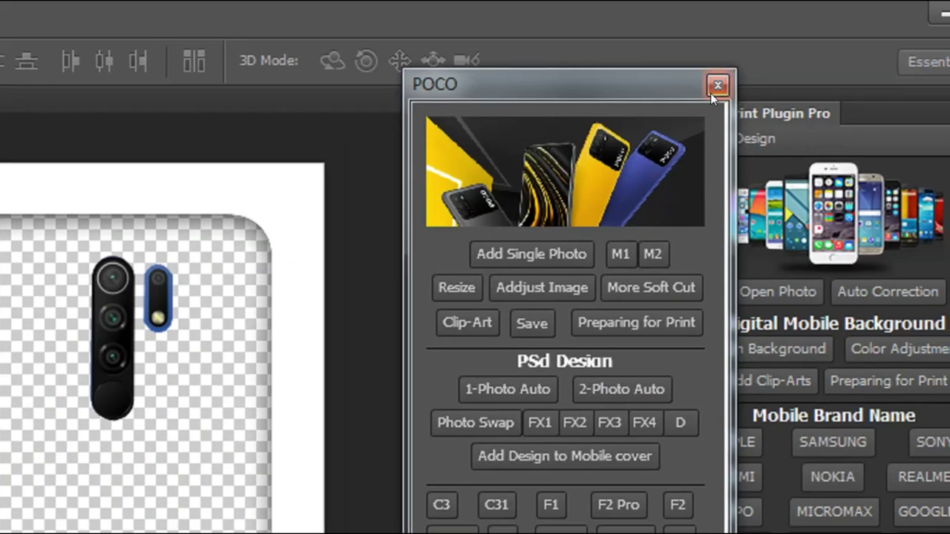
click(712, 81)
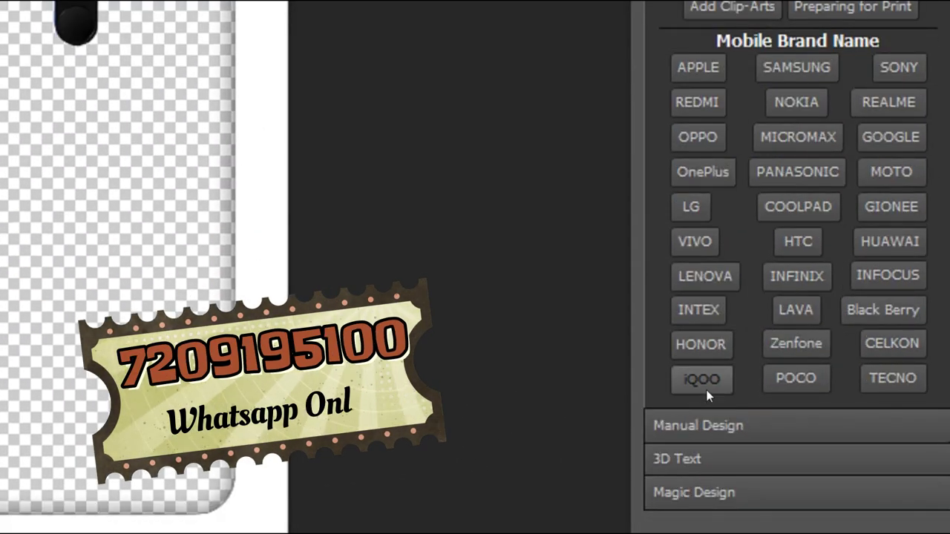
click(718, 377)
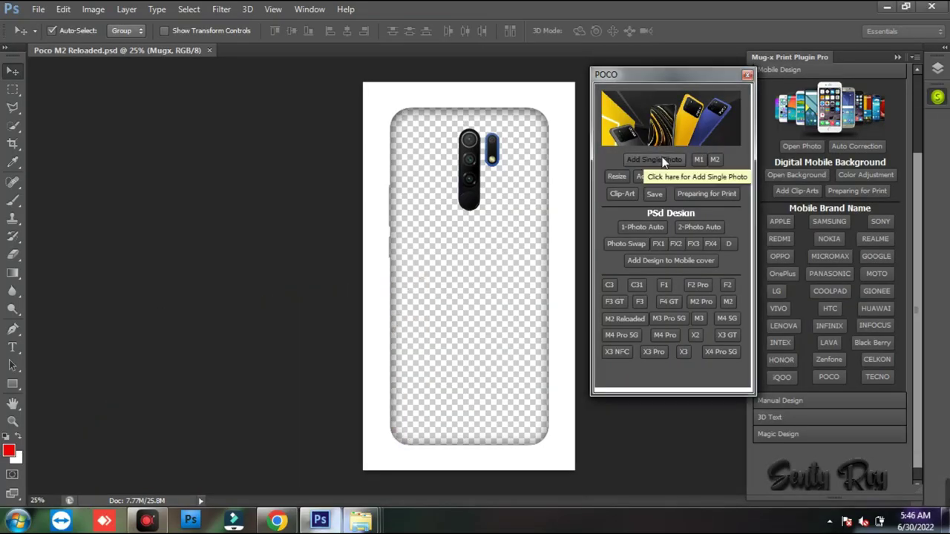
- Place the portrait on the cover at about 89%, shifted slightly right
click(662, 160)
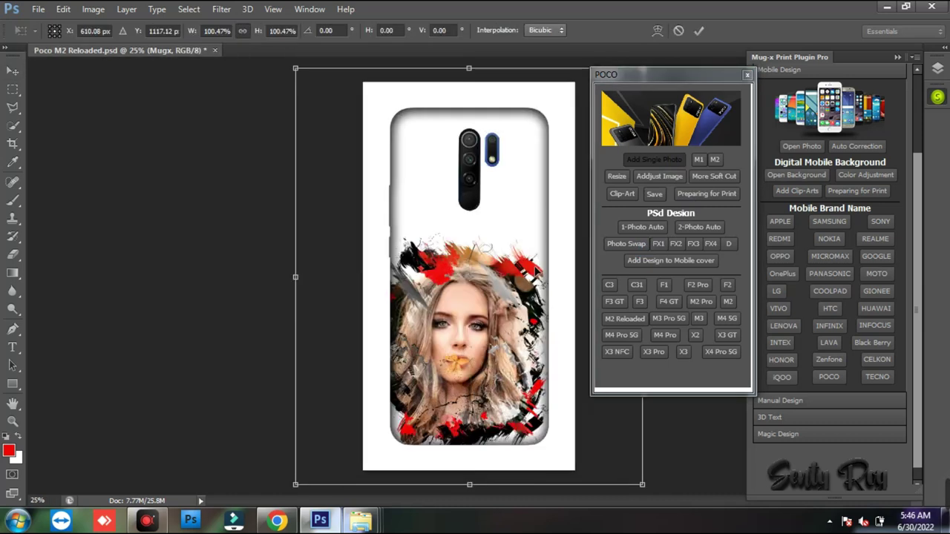
drag(287, 69, 313, 93)
drag(468, 274, 476, 276)
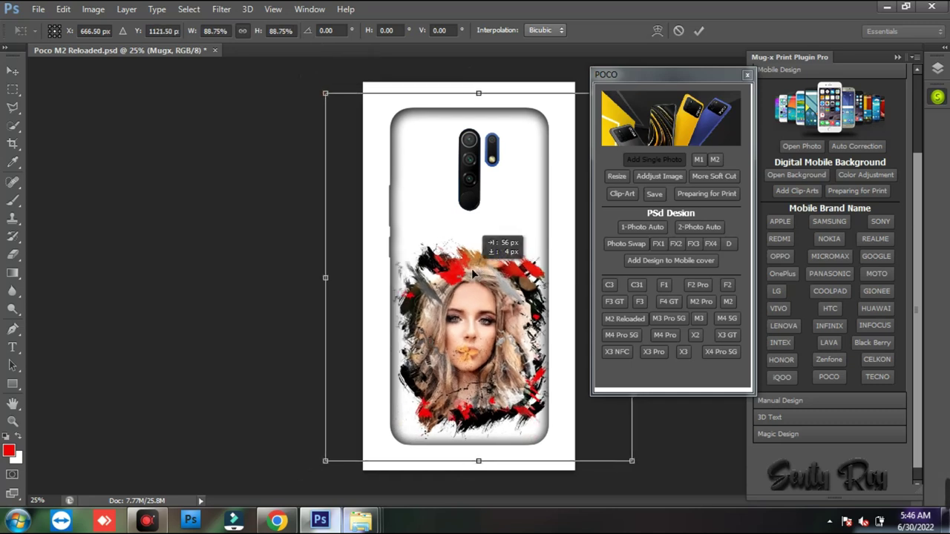
key(Return)
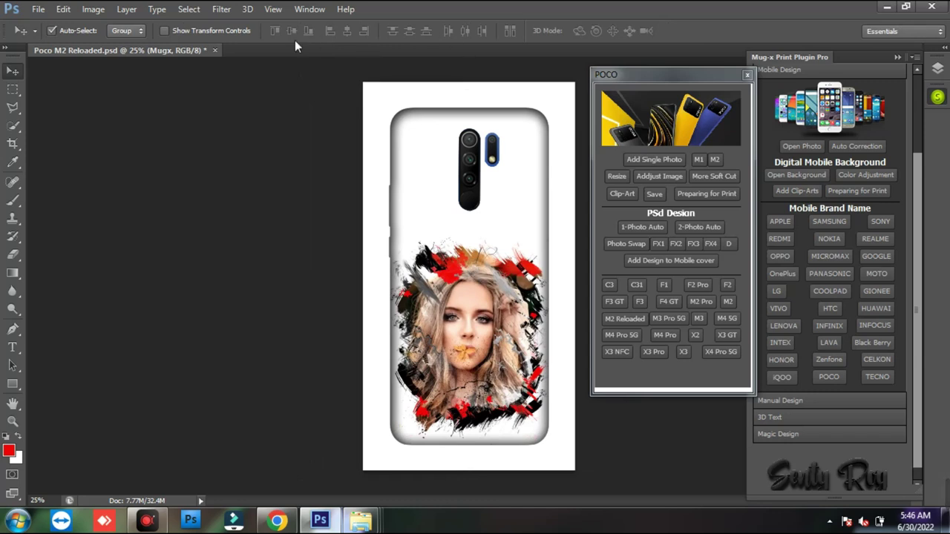
- Close the M2 Reloaded mockup without saving the changes
click(215, 50)
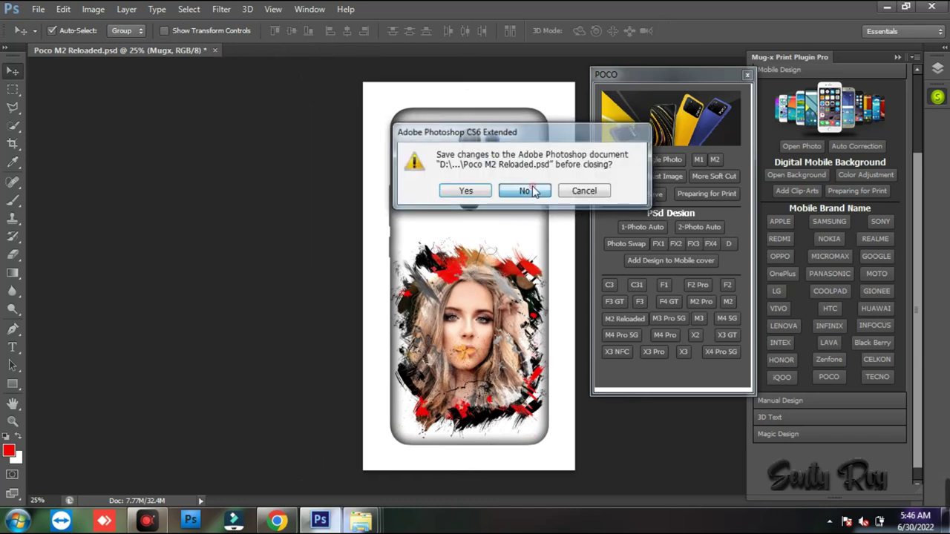
click(527, 190)
click(746, 75)
drag(915, 368, 916, 417)
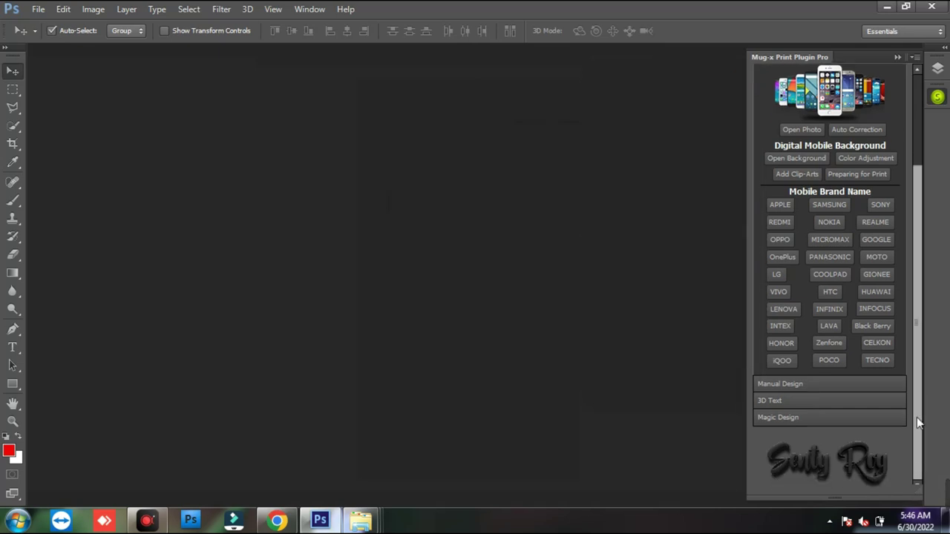
click(846, 413)
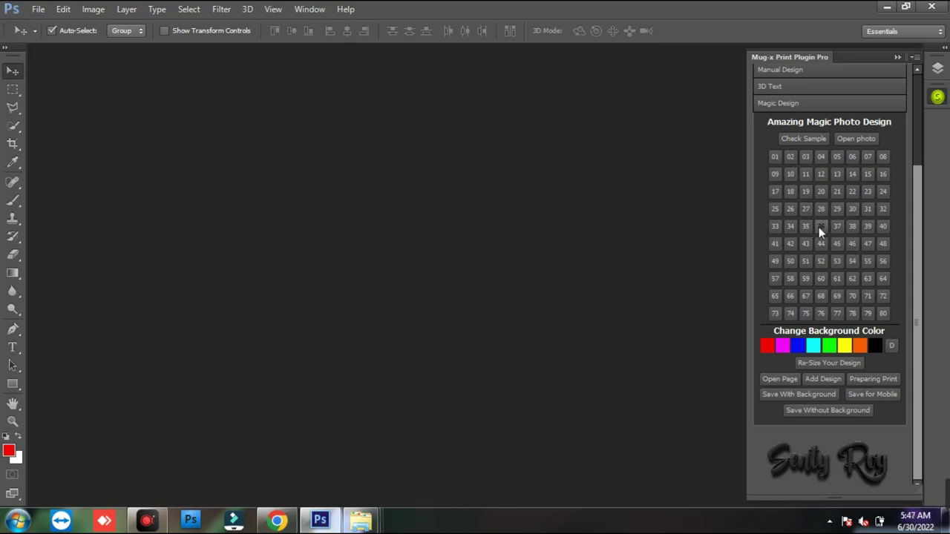
- Open Magic Design template 36, briefly checking and closing the sample sheet
click(820, 226)
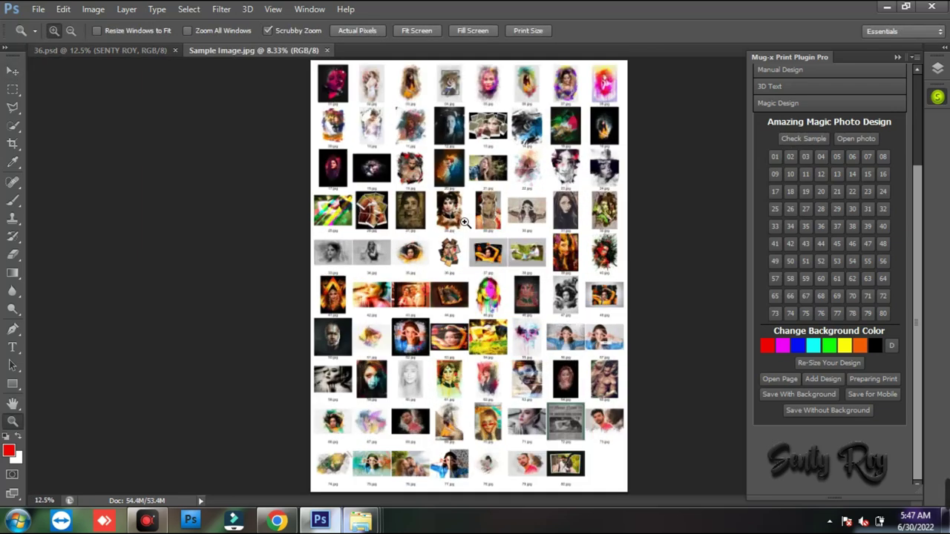
click(465, 221)
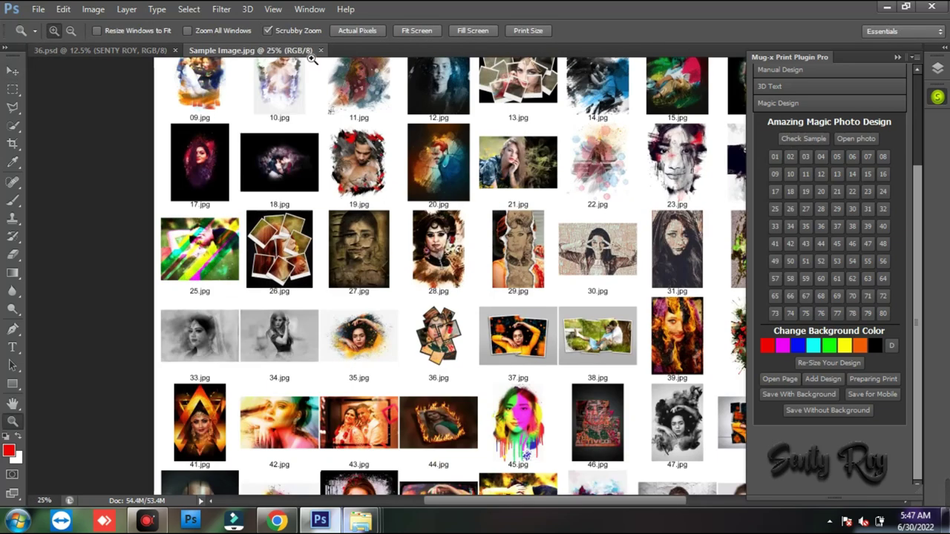
click(320, 50)
click(479, 254)
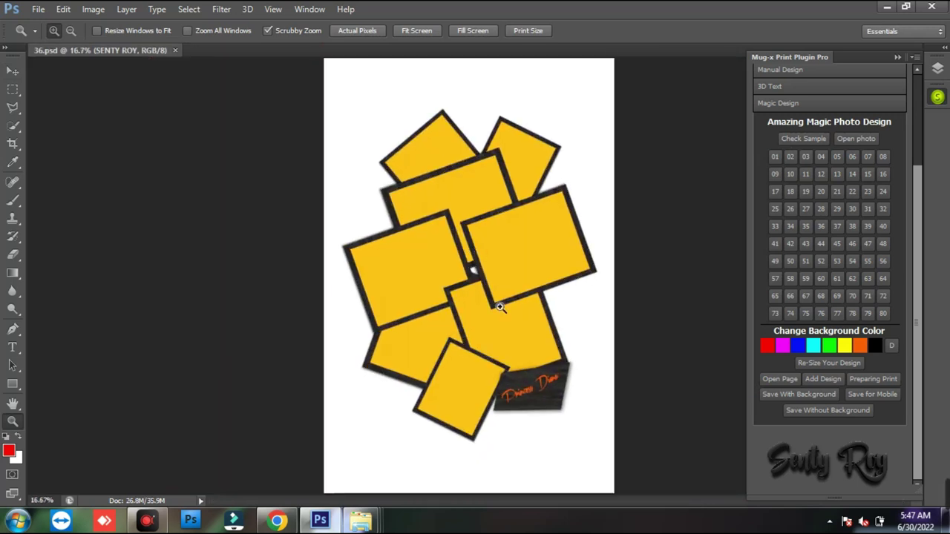
- Load the wdw (2) photo from Customer Photo into the template
click(869, 142)
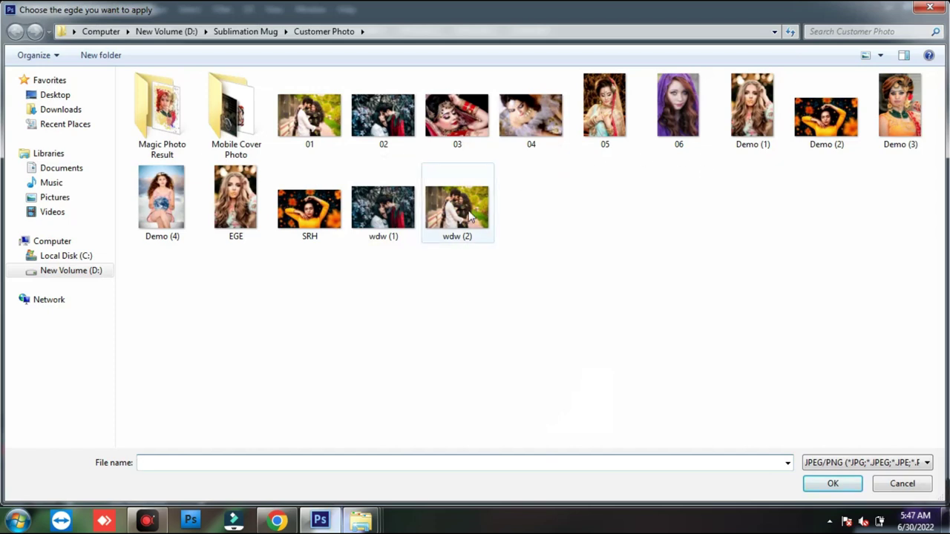
click(469, 215)
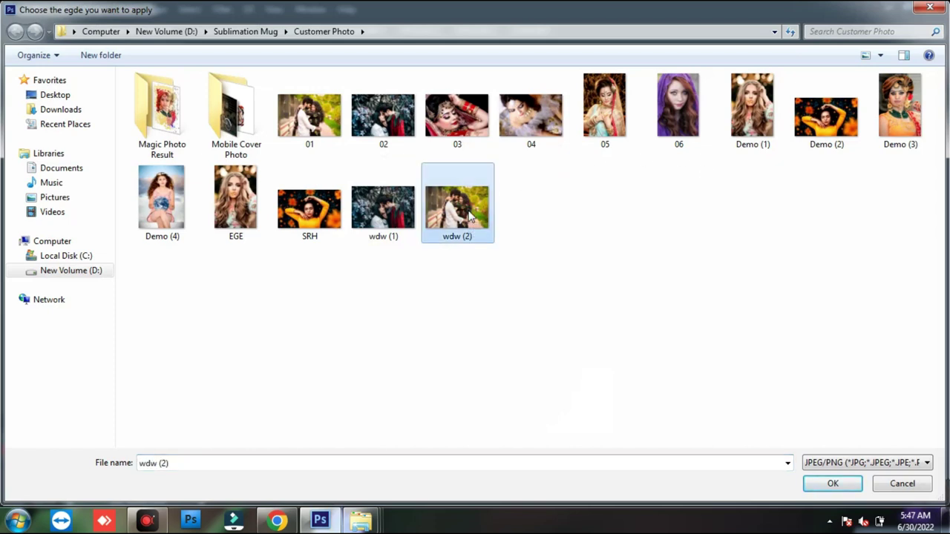
double_click(469, 215)
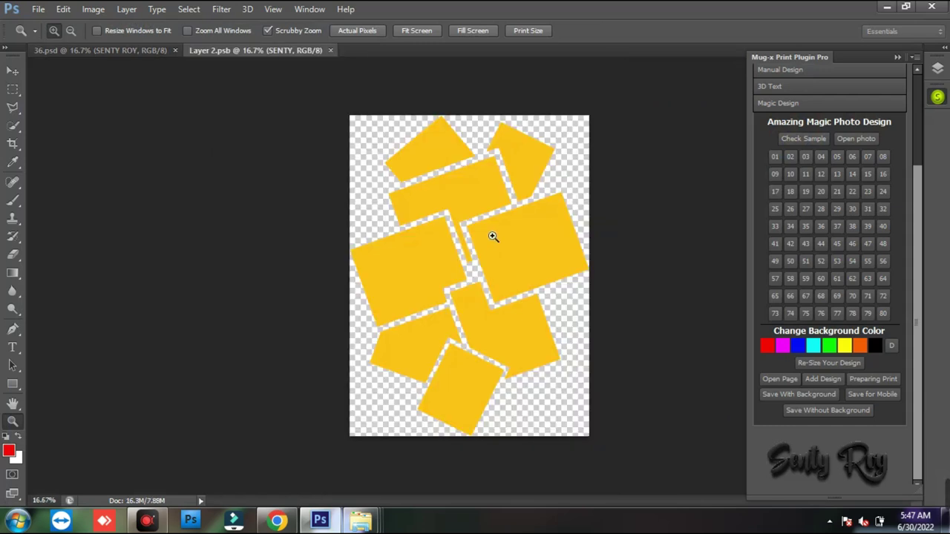
- Shift the couple photo slightly left within the tilted frames and save the placement
drag(527, 247, 511, 249)
key(Return)
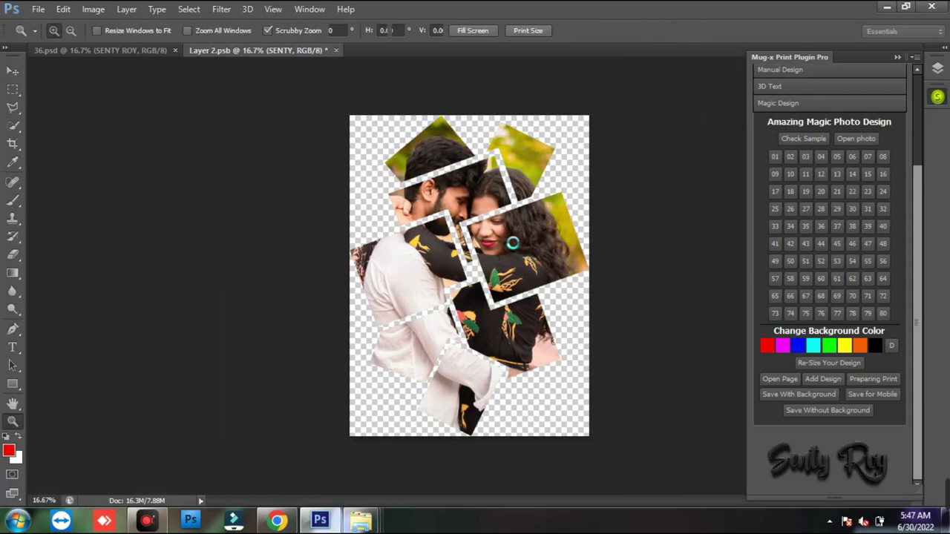
key(ctrl+s)
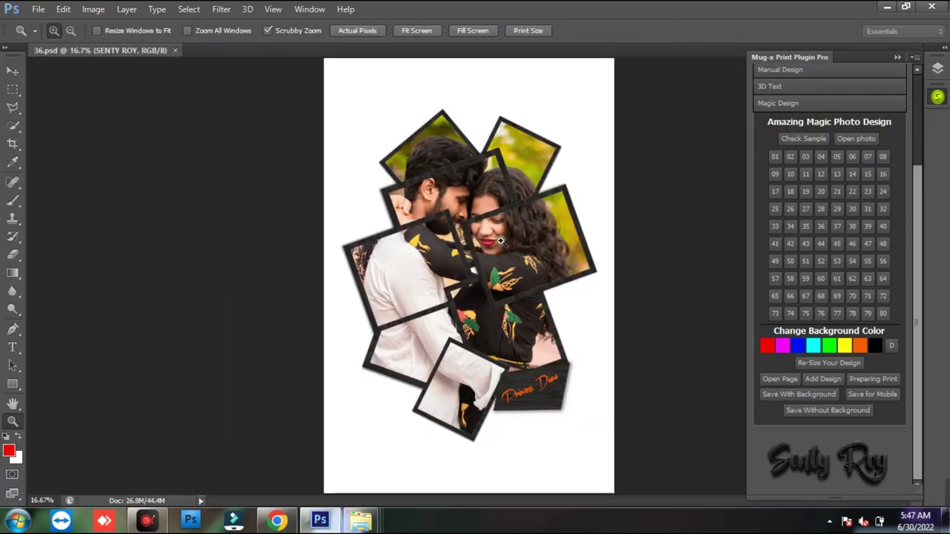
click(13, 71)
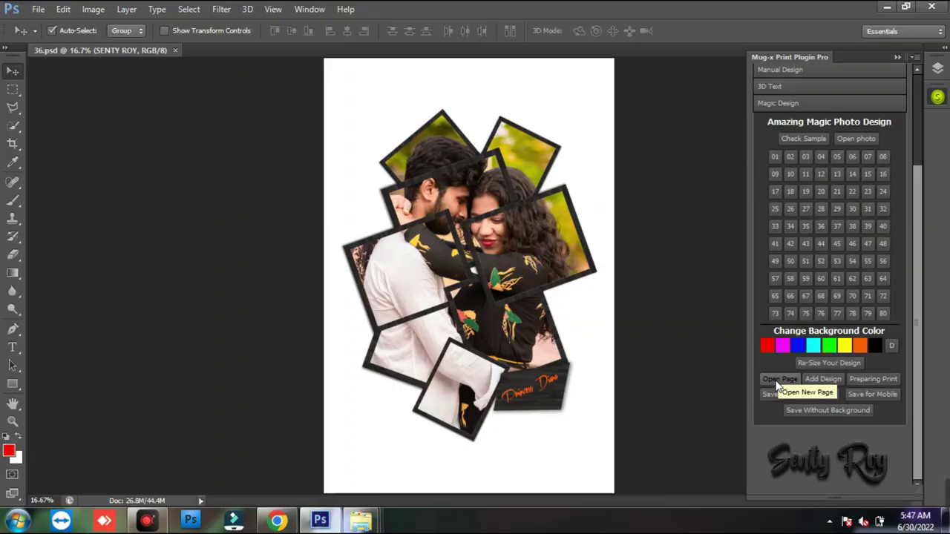
drag(555, 241, 662, 280)
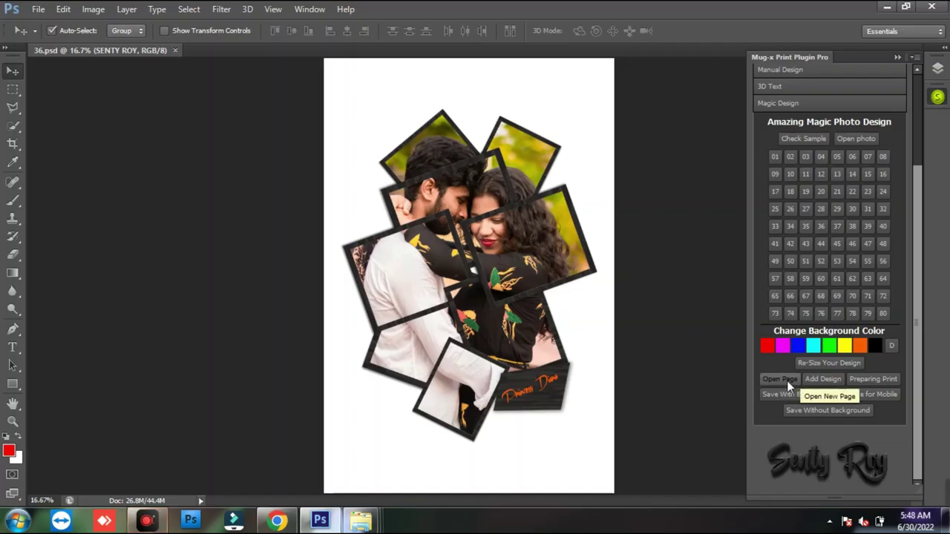
- Create a new page measured in inches, 8.3 × 11.7 at 250 ppi
click(623, 235)
drag(521, 110, 751, 159)
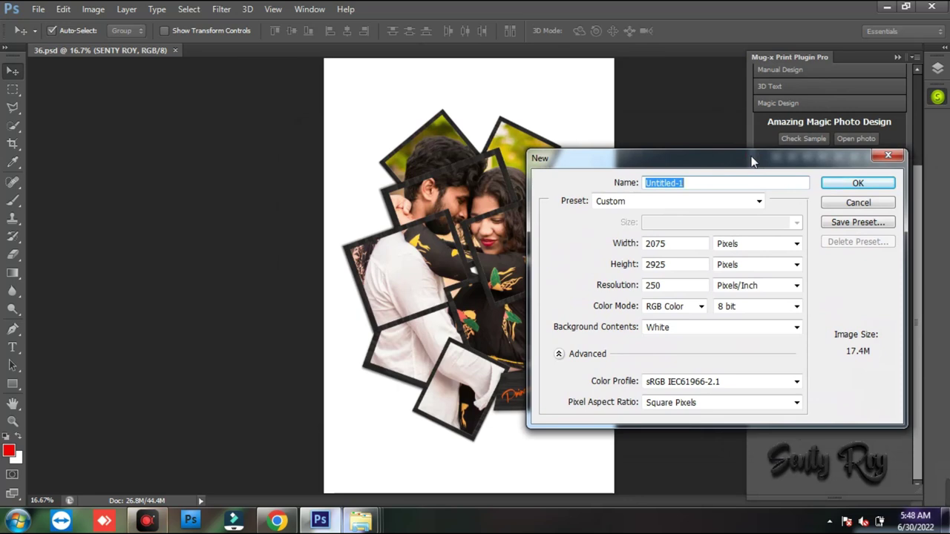
drag(752, 160, 740, 124)
click(785, 208)
click(732, 234)
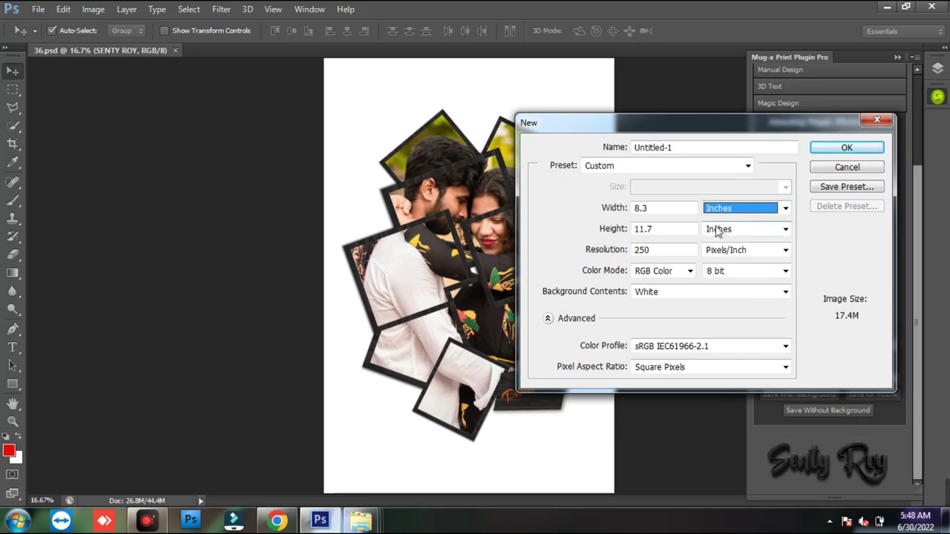
key(Tab)
click(661, 211)
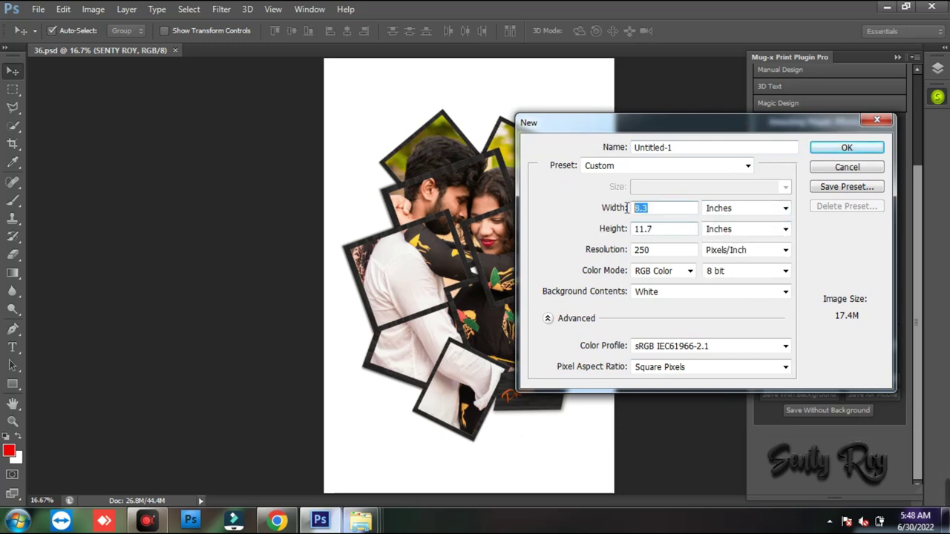
click(836, 149)
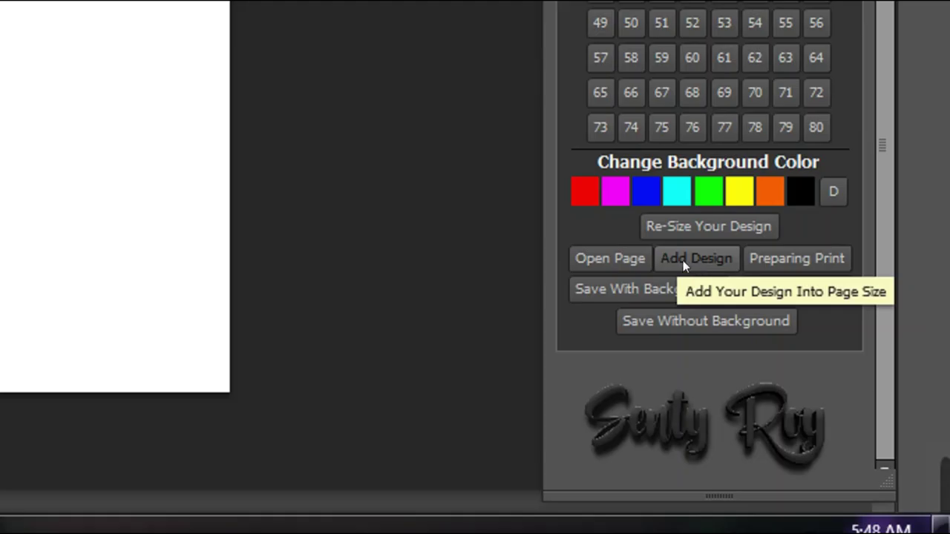
- Add the collage to the new page, scaled to about 80% and moved up
drag(794, 368, 839, 384)
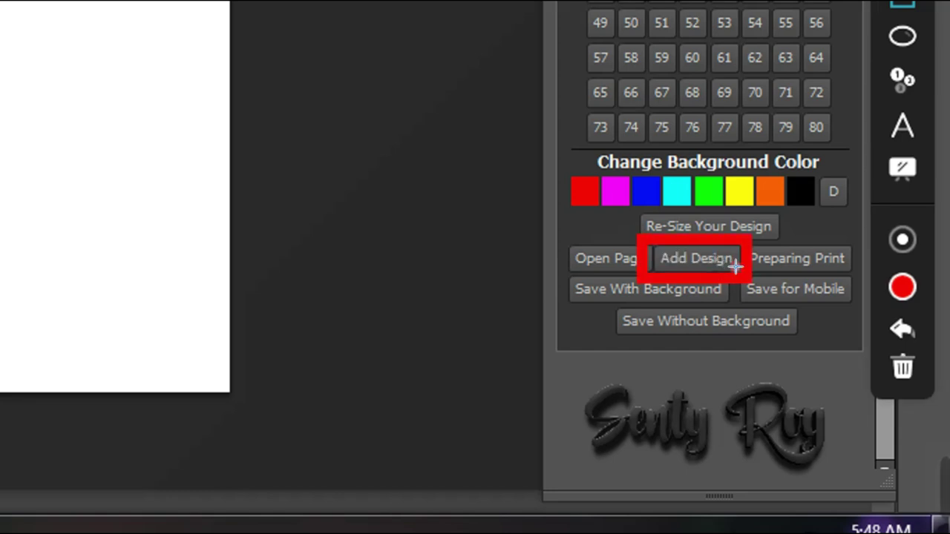
click(723, 264)
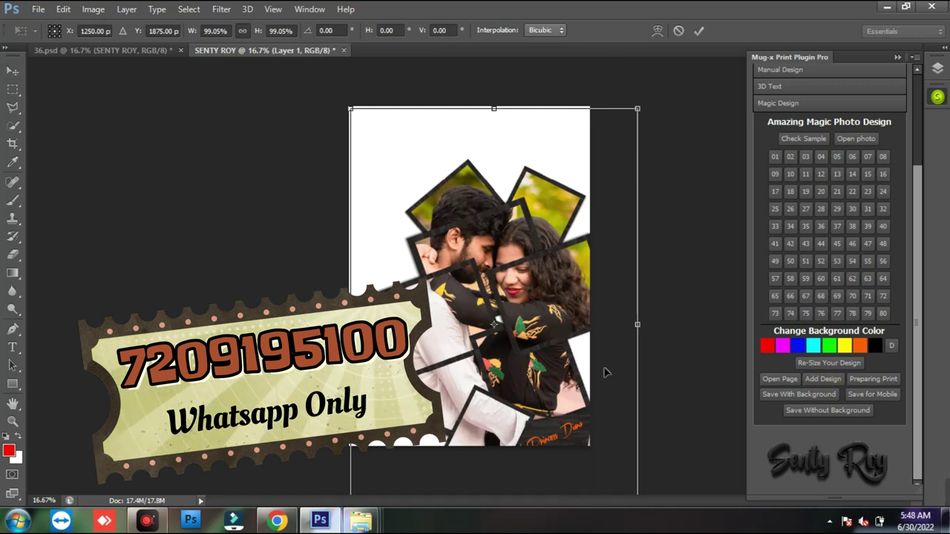
drag(637, 108, 588, 191)
drag(491, 325, 490, 232)
key(Return)
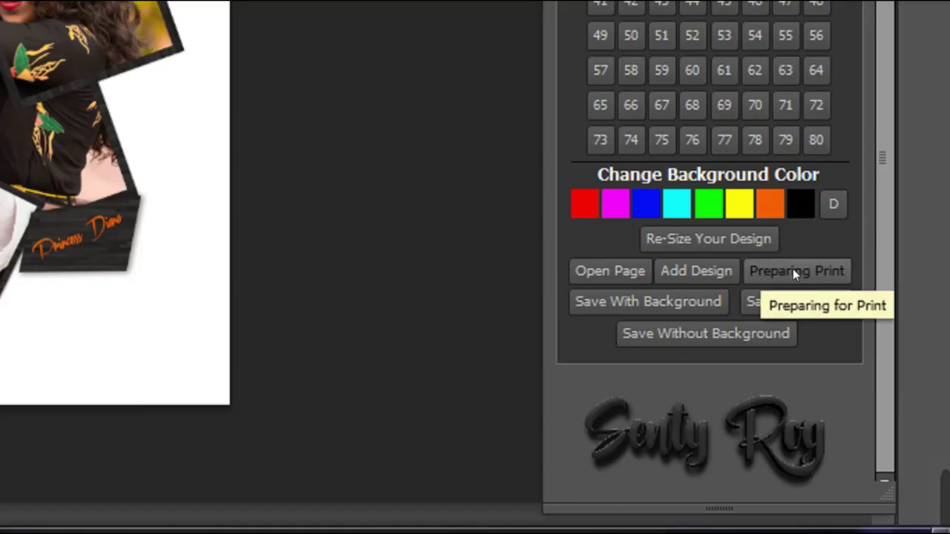
- Generate a mirrored print-ready copy with Preparing Print, then close Untitled-1
key(ctrl+alt+g)
drag(731, 250, 863, 294)
key(ctrl+alt+g)
click(824, 273)
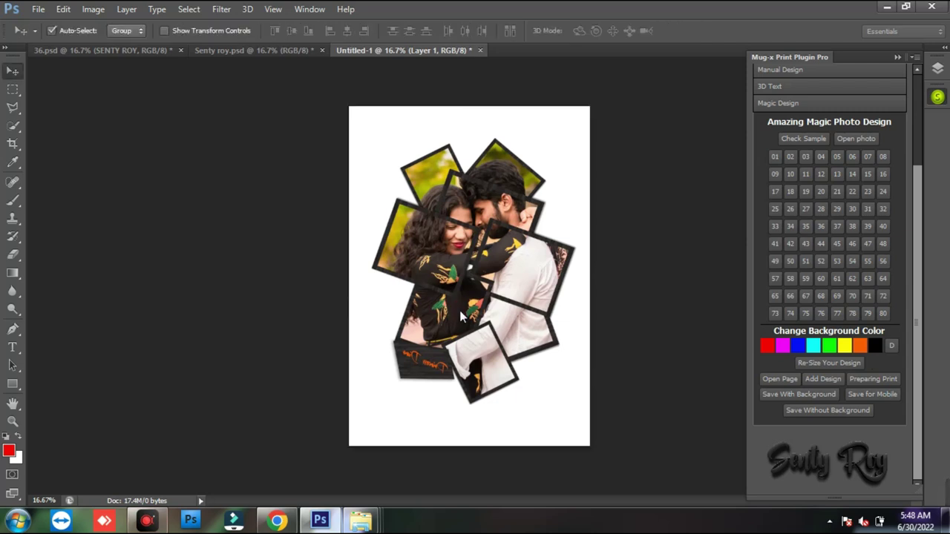
click(480, 50)
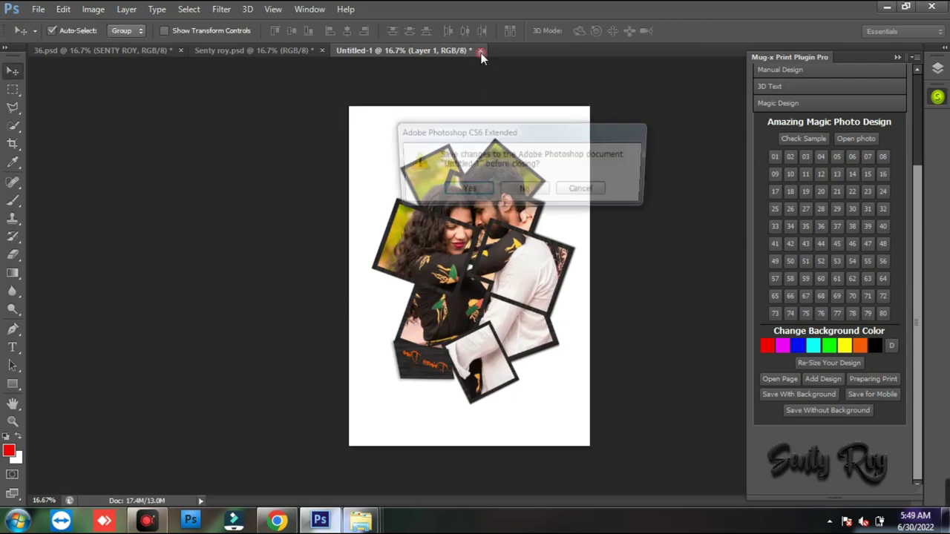
- Discard Untitled-1, then zoom into and close the Magic Design sample sheet
click(545, 192)
scroll(914, 248, up, 2)
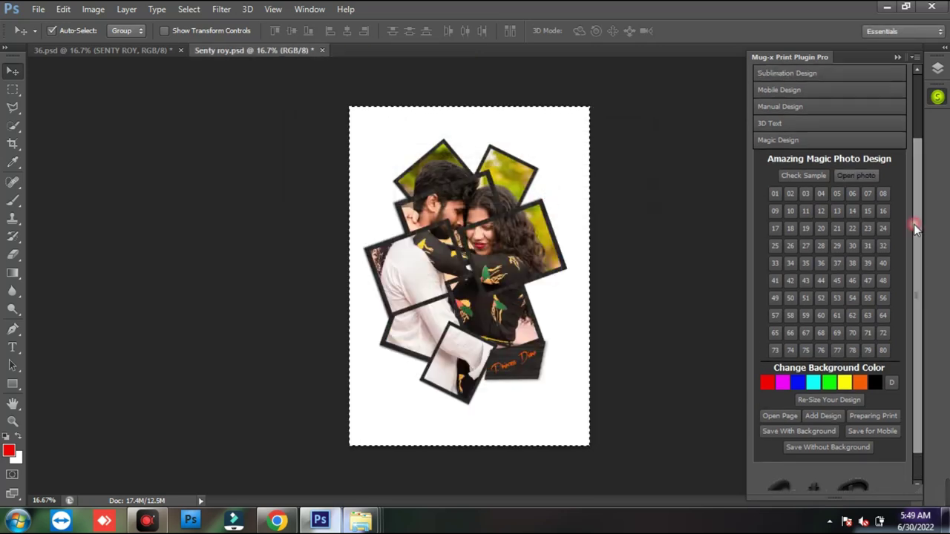
click(817, 177)
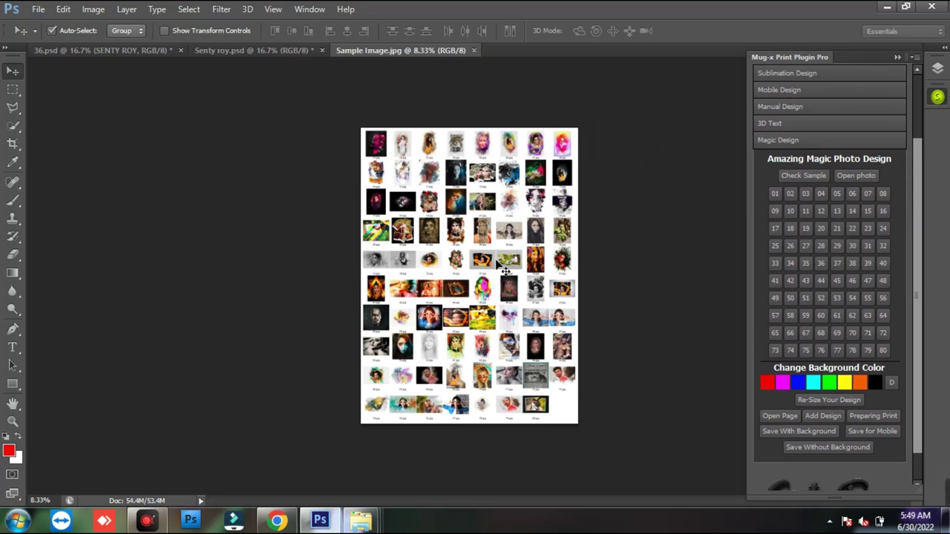
key(z)
click(505, 271)
click(474, 50)
click(323, 49)
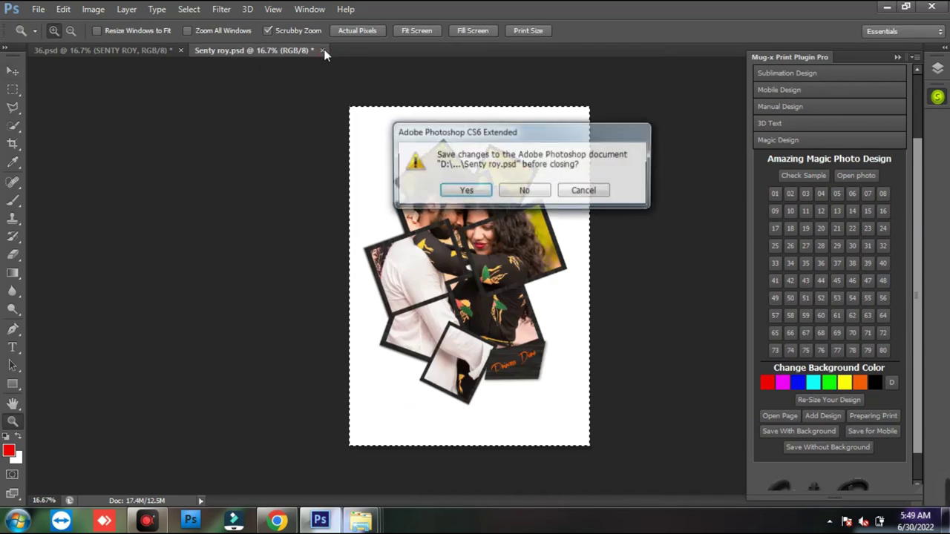
click(524, 190)
click(181, 50)
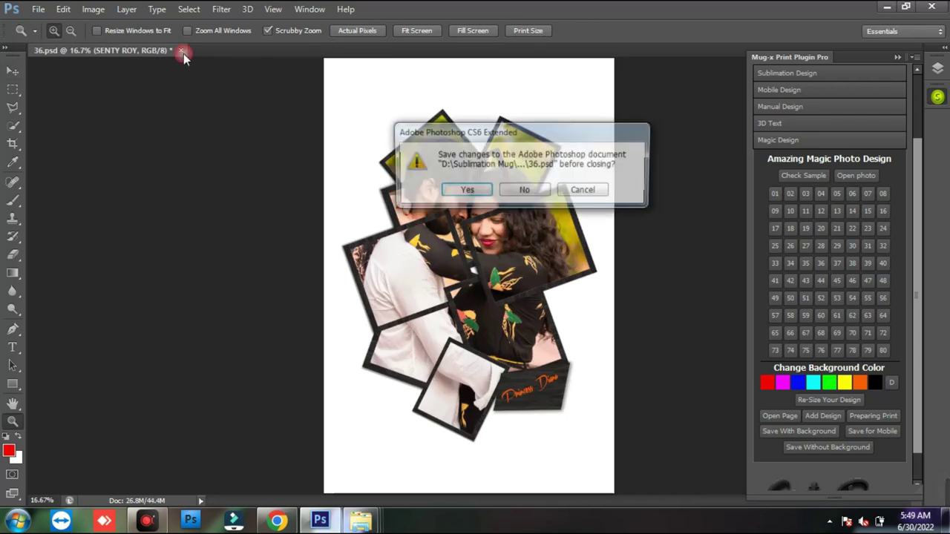
click(501, 191)
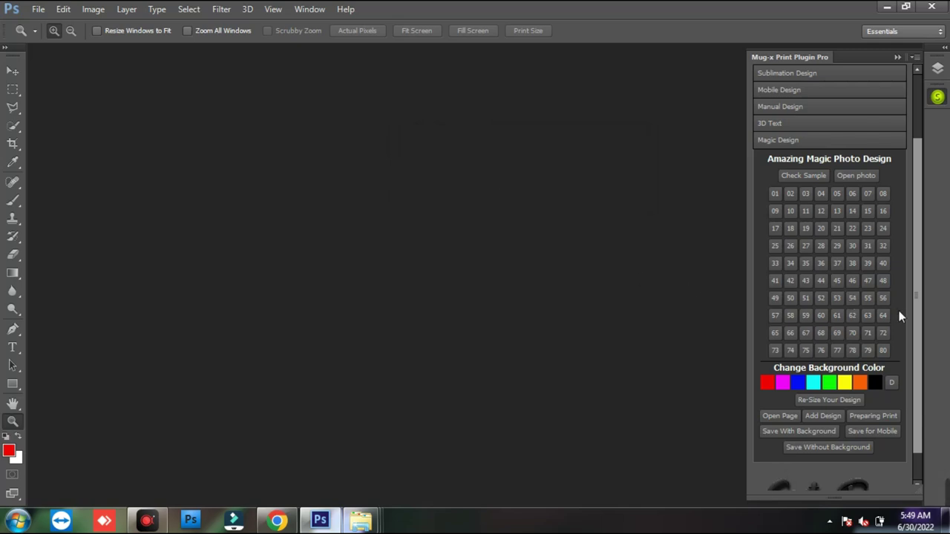
drag(918, 317, 903, 385)
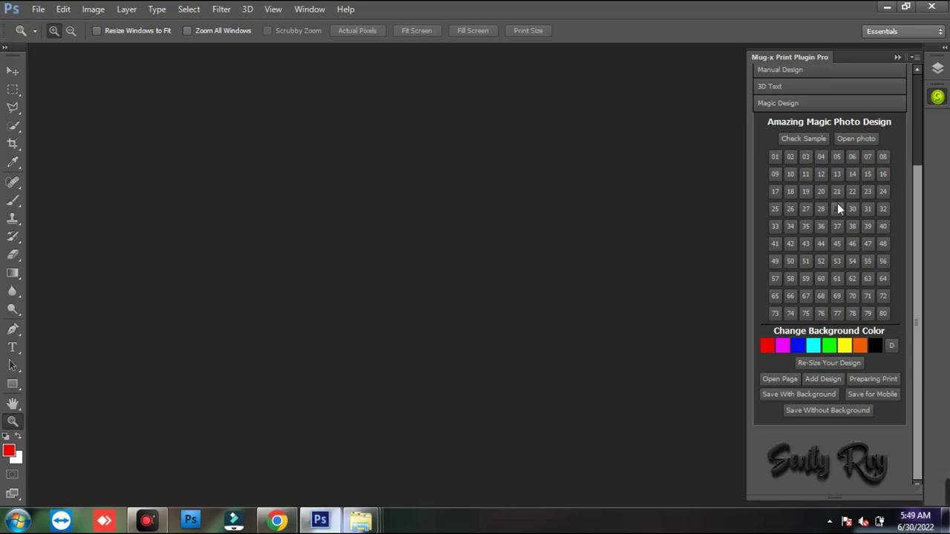
click(790, 157)
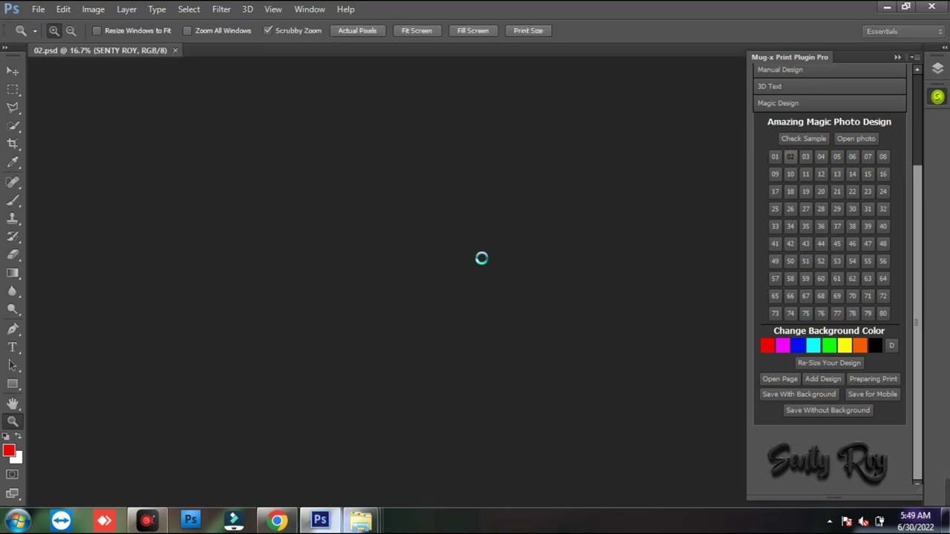
- Place the Demo (3) bride photo into design 02's ink-splash frame
click(854, 139)
click(898, 118)
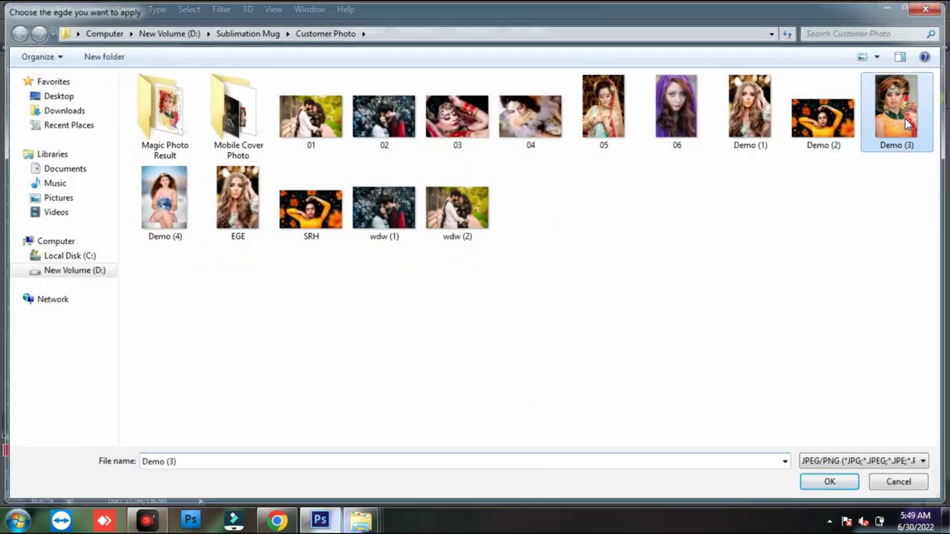
double_click(905, 125)
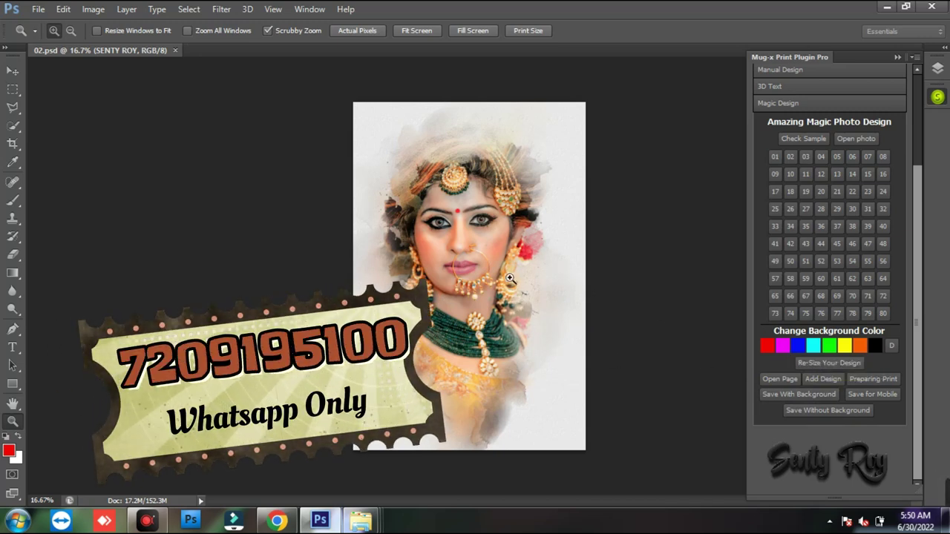
key(v)
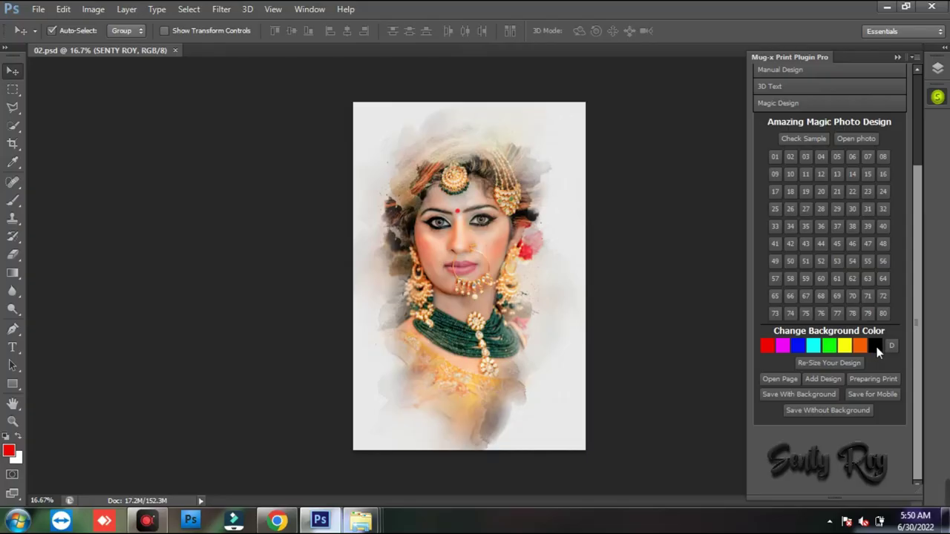
- Try black, blue, cyan, green and yellow backgrounds, settling on orange
click(877, 348)
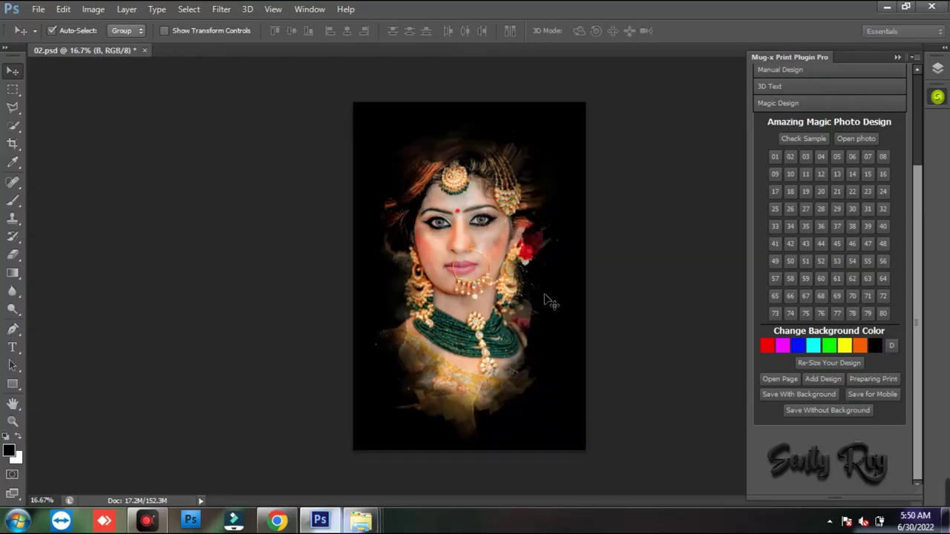
click(800, 346)
click(813, 346)
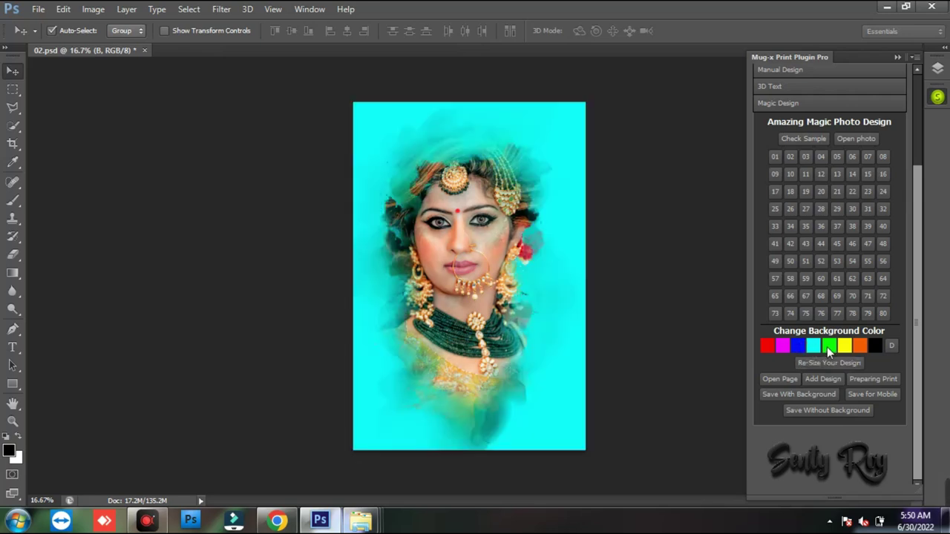
click(829, 346)
click(845, 346)
click(859, 346)
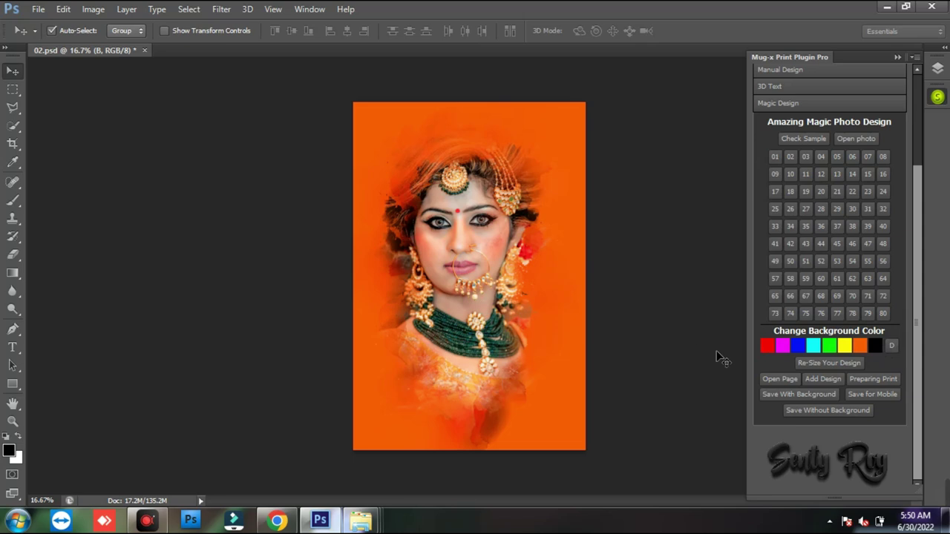
- Shrink the bride portrait to 85.5% and re-centre it on the page
click(800, 362)
drag(581, 110, 560, 142)
drag(509, 247, 523, 229)
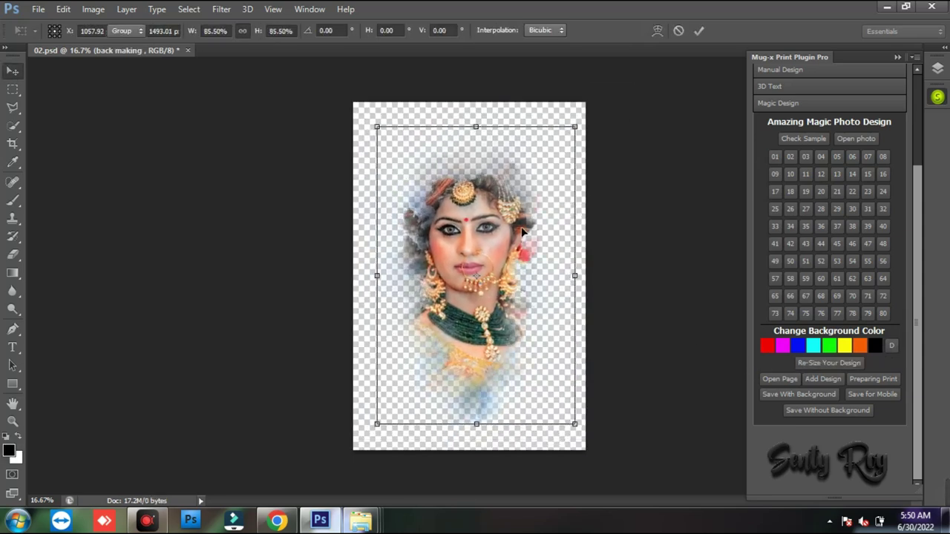
key(Return)
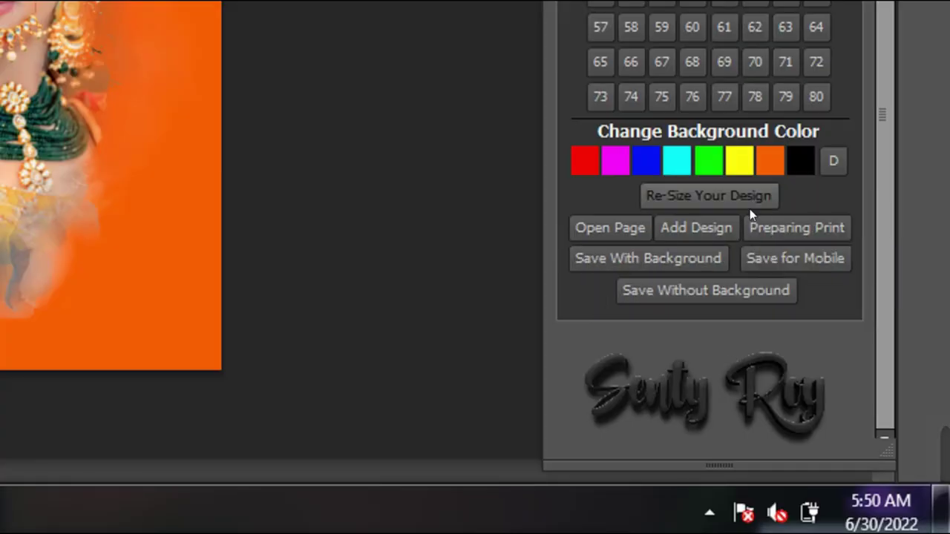
drag(738, 234, 855, 267)
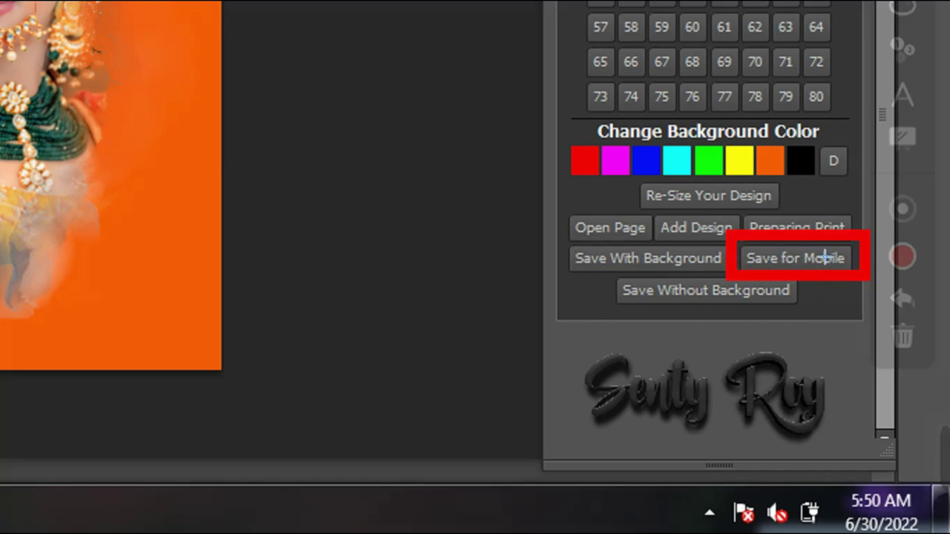
- Export the bride design using Save Without Background in the Mug-x panel
key(Escape)
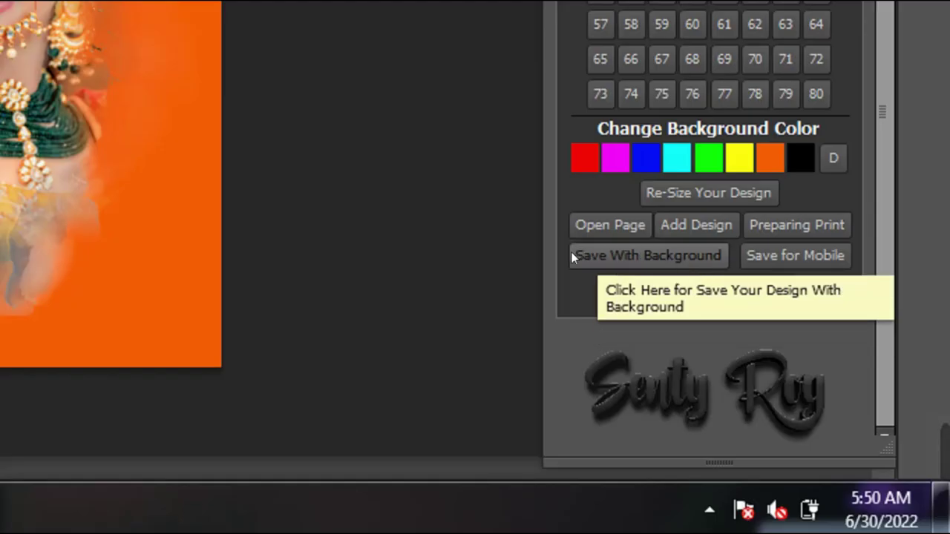
key(ctrl+d)
drag(547, 229, 730, 256)
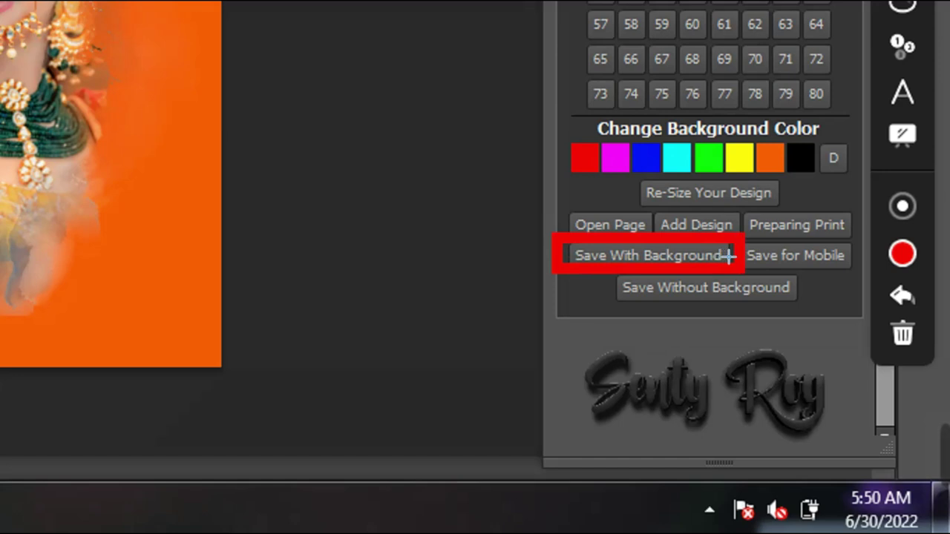
drag(601, 271, 794, 302)
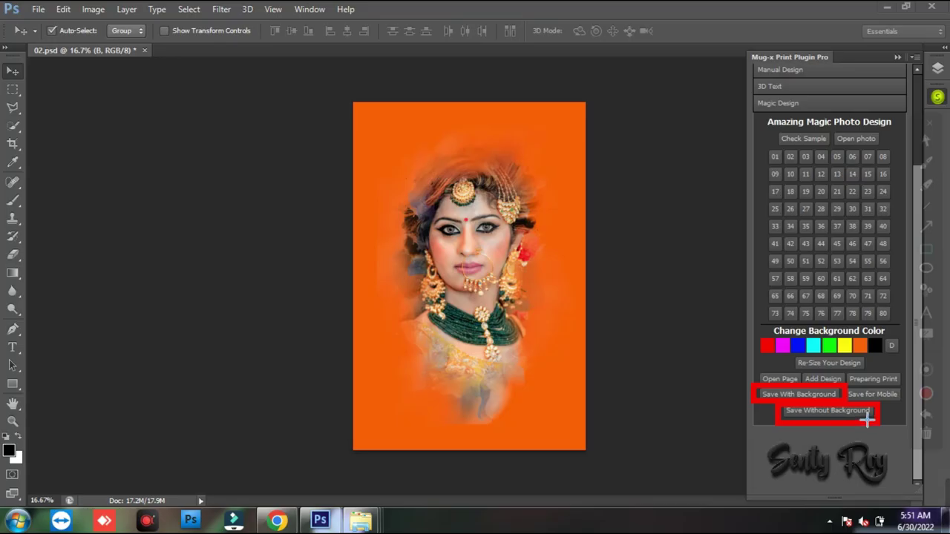
key(Escape)
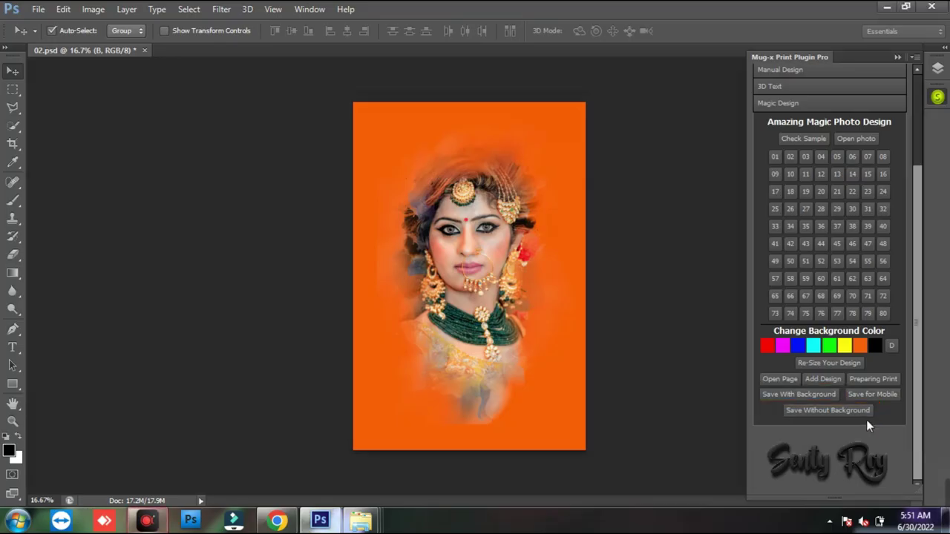
click(841, 417)
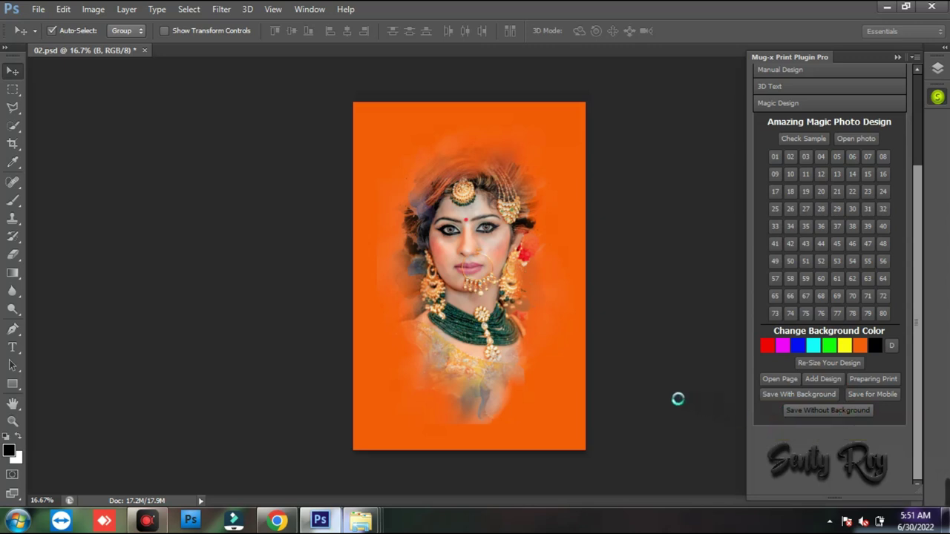
- Navigate from My Own Psd through Customer Photo into the Magic Photo Result folder
mouse_move(377, 522)
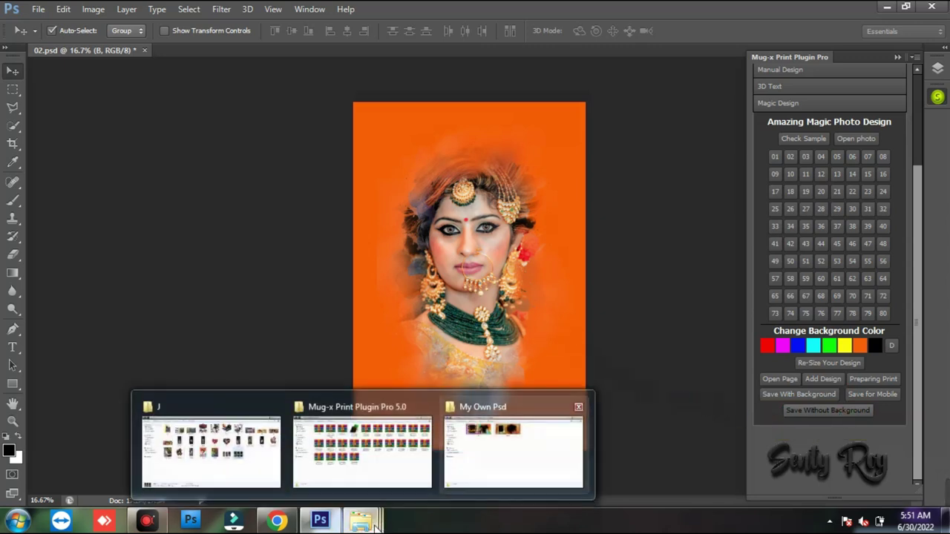
click(519, 441)
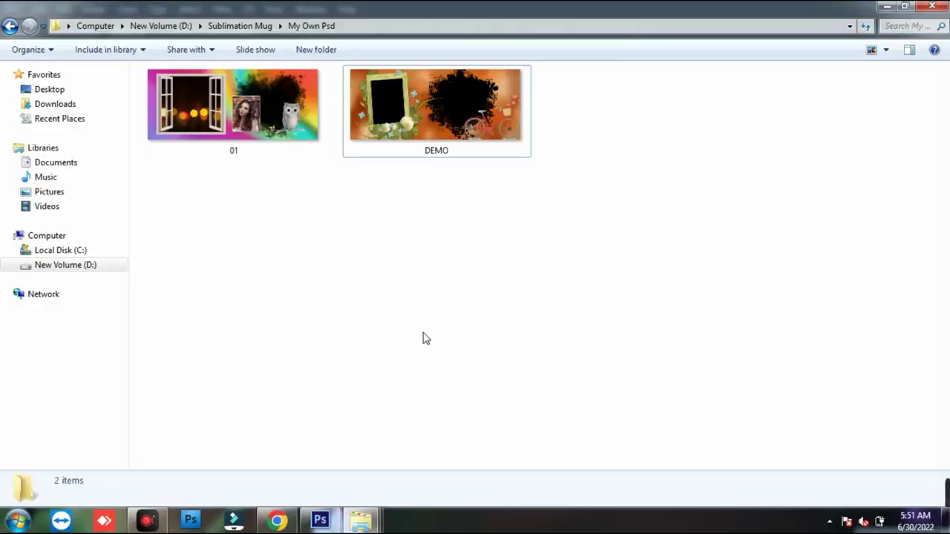
key(BackSpace)
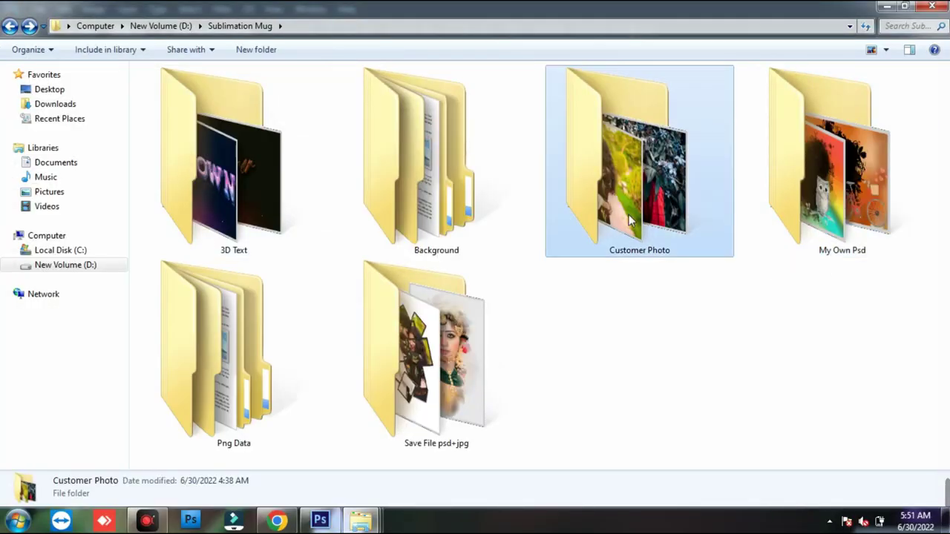
double_click(629, 215)
click(187, 135)
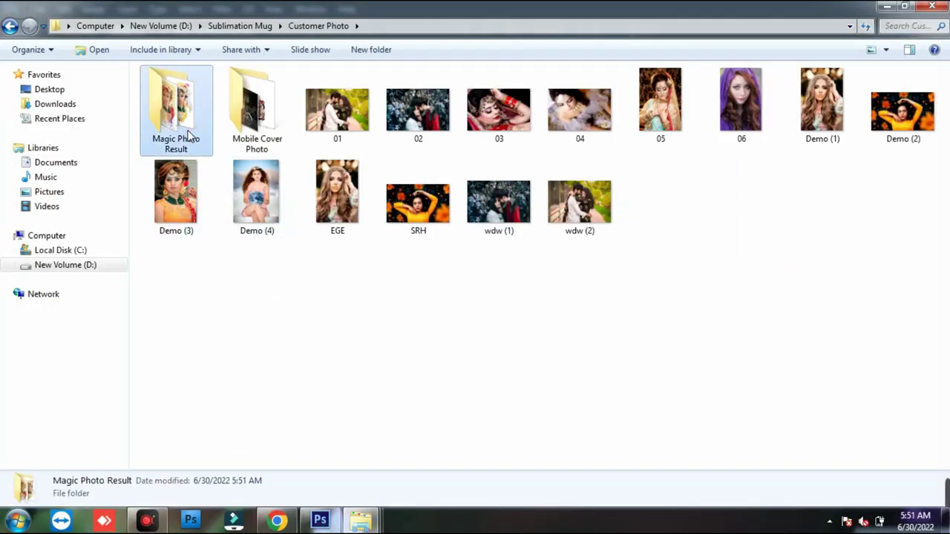
double_click(364, 258)
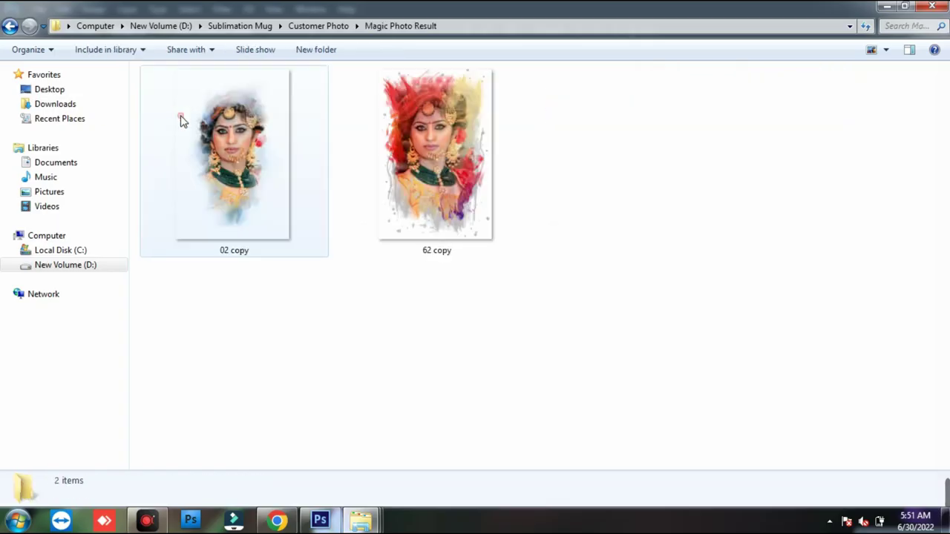
- Preview the saved 02 copy image full size, then deselect and minimize Explorer
click(253, 215)
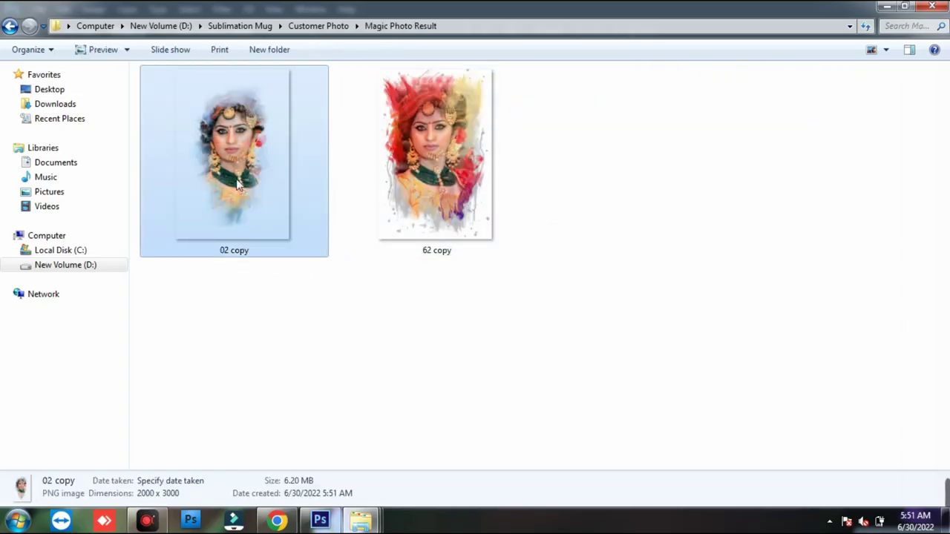
double_click(236, 175)
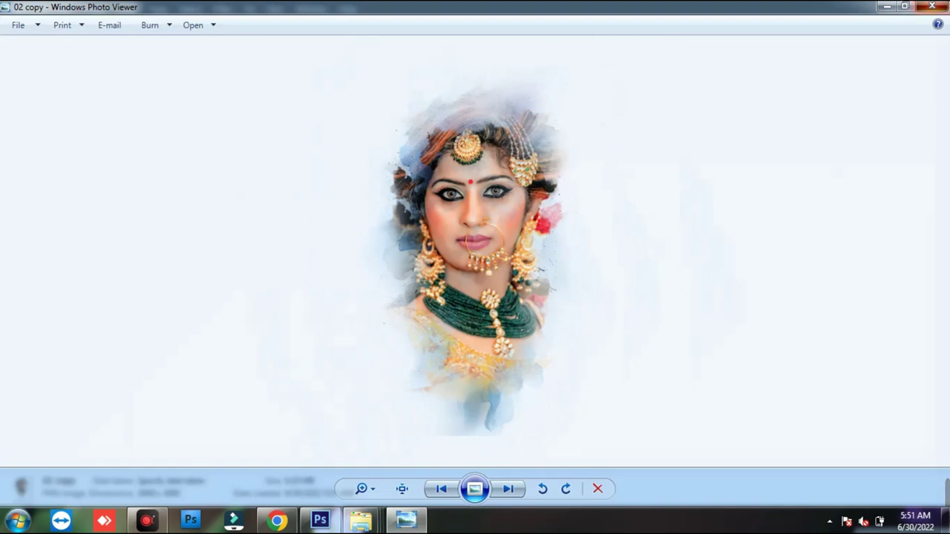
click(932, 6)
click(426, 347)
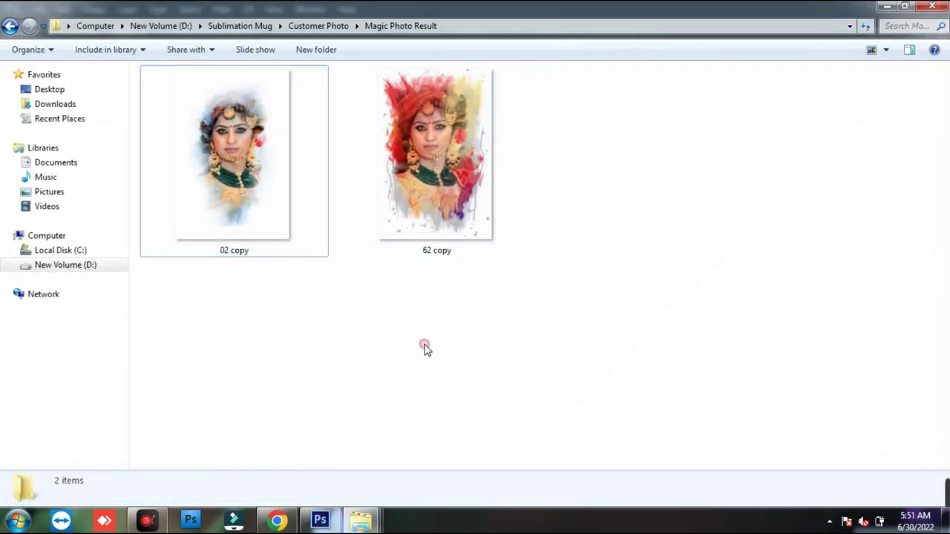
click(891, 6)
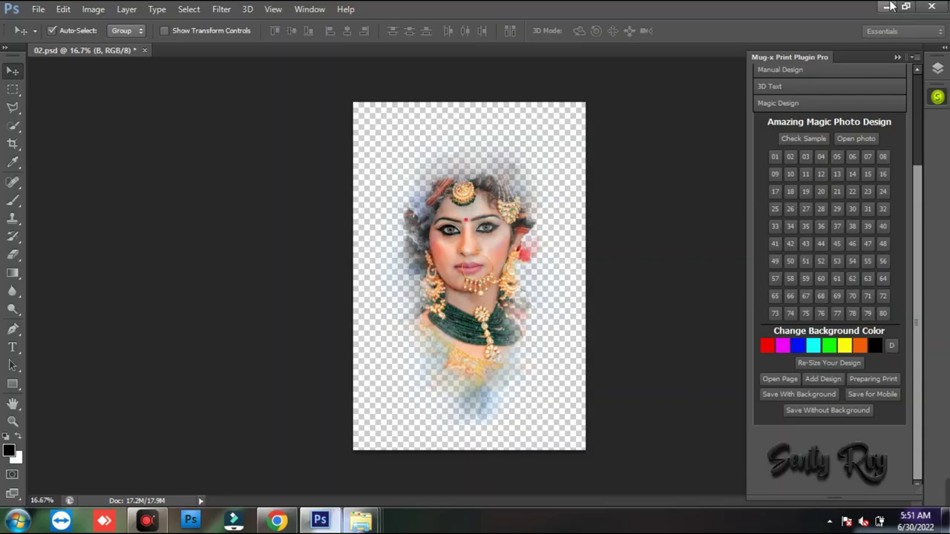
- Close the 02.psd document and collapse the Mug-x plugin panel
drag(919, 396, 920, 261)
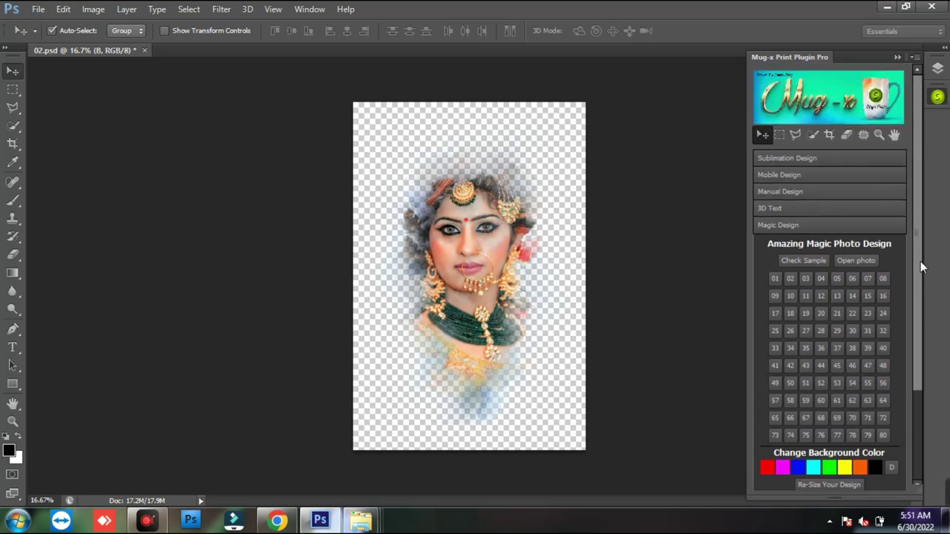
key(ctrl+w)
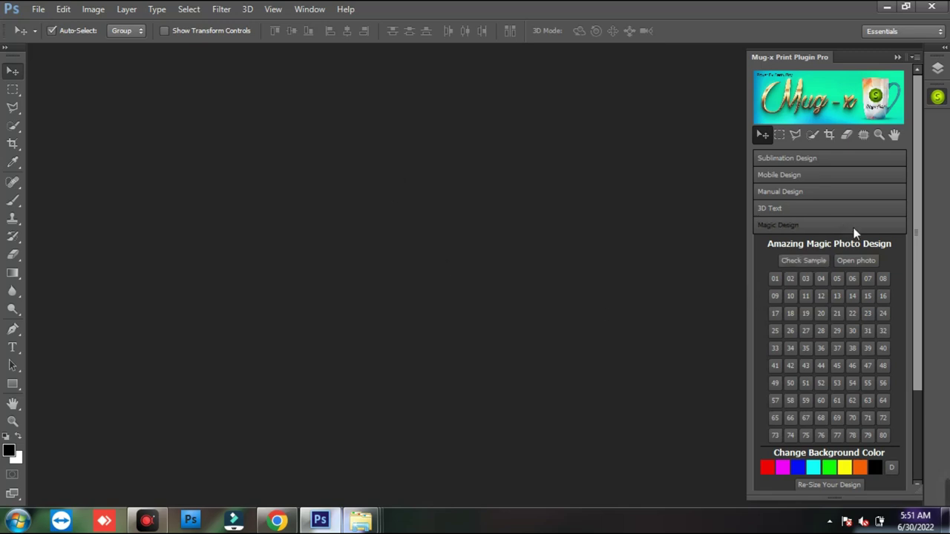
drag(917, 245, 918, 163)
click(936, 99)
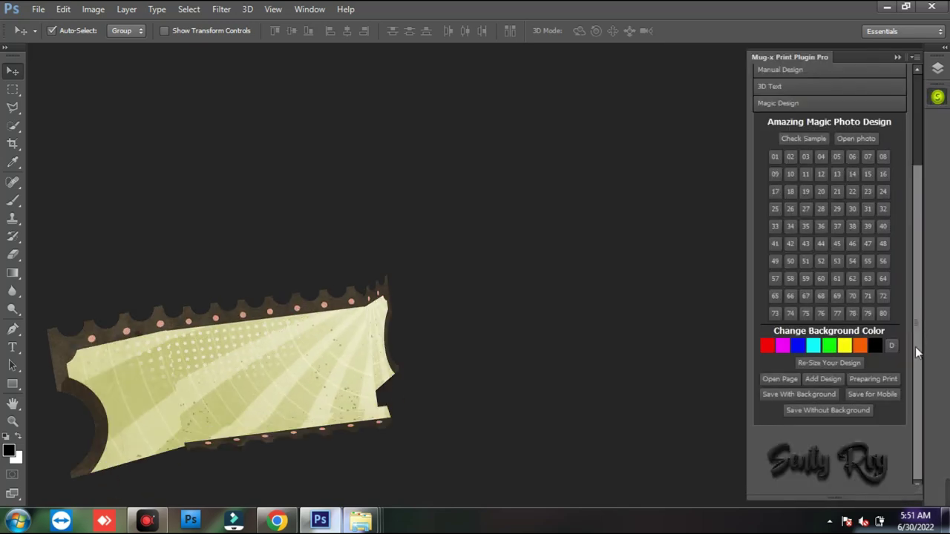
- Close the WhatsApp ticket design and quit Photoshop to show the desktop
drag(914, 347, 915, 297)
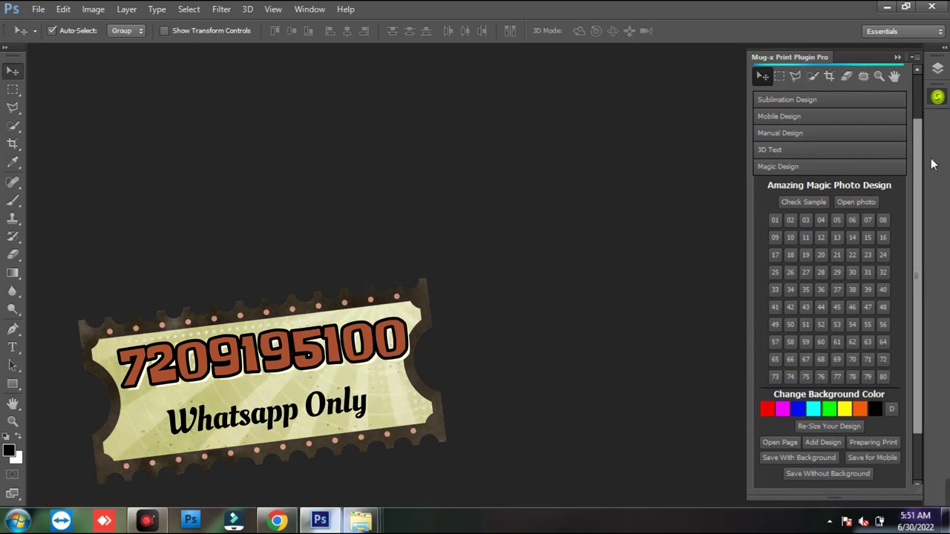
drag(913, 66, 898, 34)
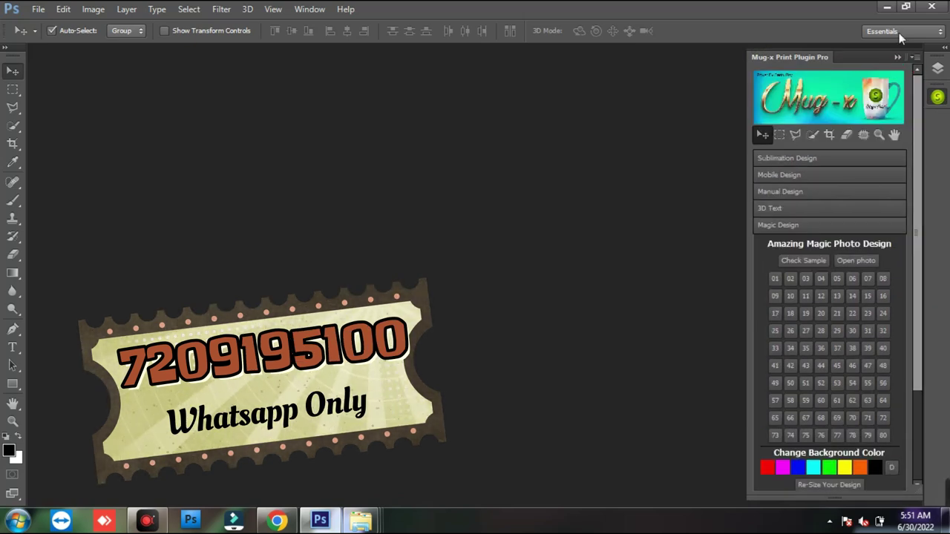
click(933, 7)
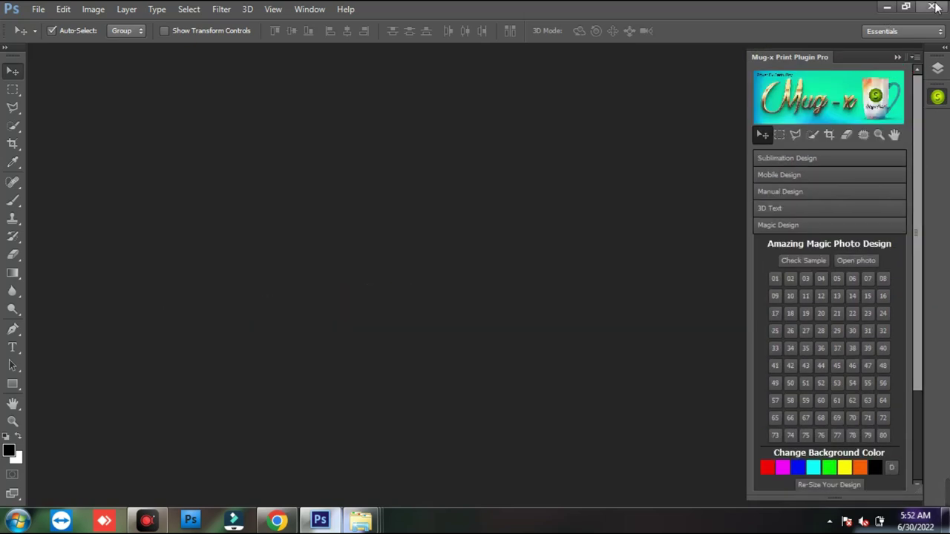
click(933, 6)
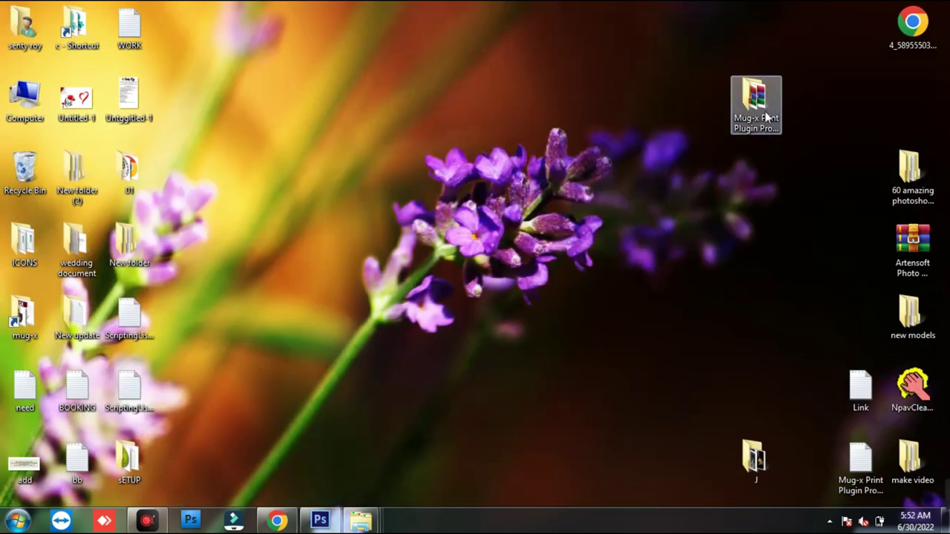
- Open the Mug-x Print Plugin Pro 5.0 folder maximized, select all 24 files, then switch to Chrome
double_click(766, 117)
click(501, 8)
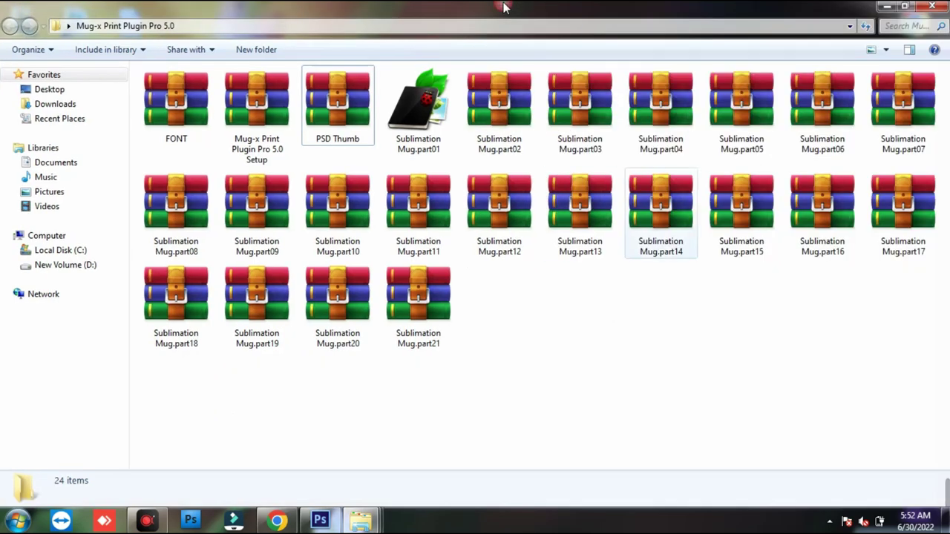
key(ctrl+a)
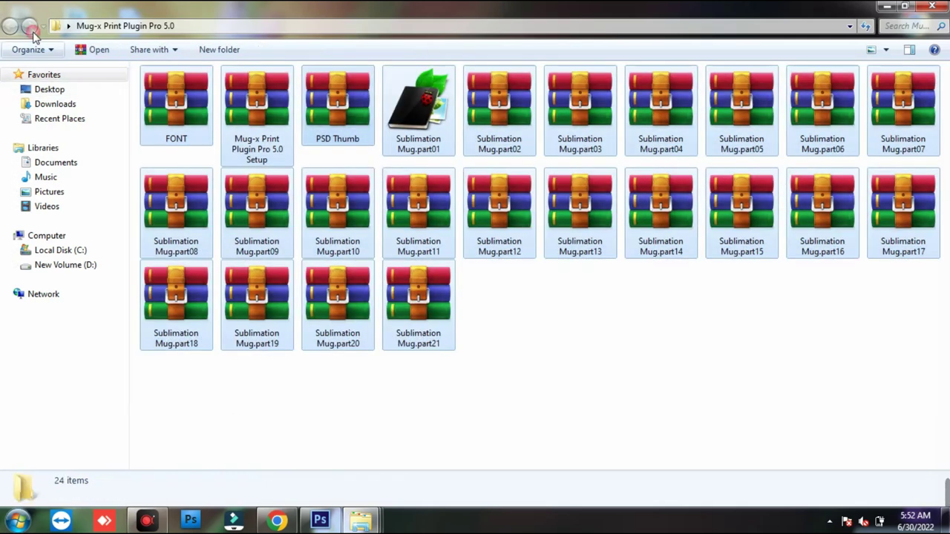
click(767, 439)
key(ctrl+a)
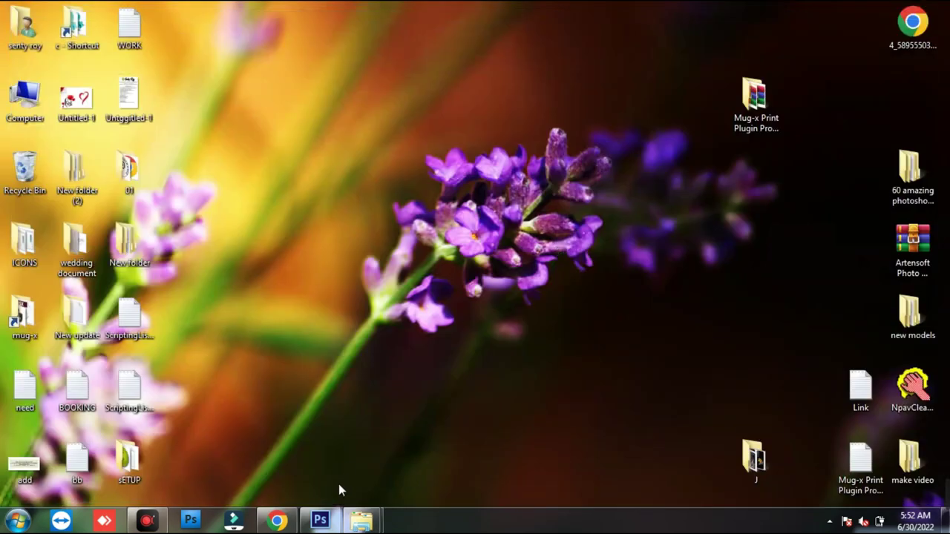
click(276, 520)
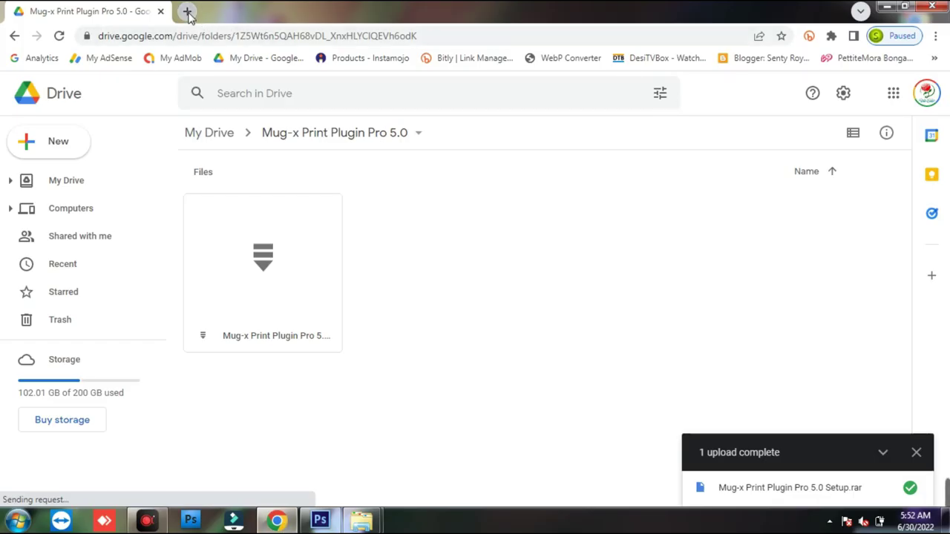
- Load youtube.com in a new tab and begin a search
click(188, 15)
text(y)
key(Return)
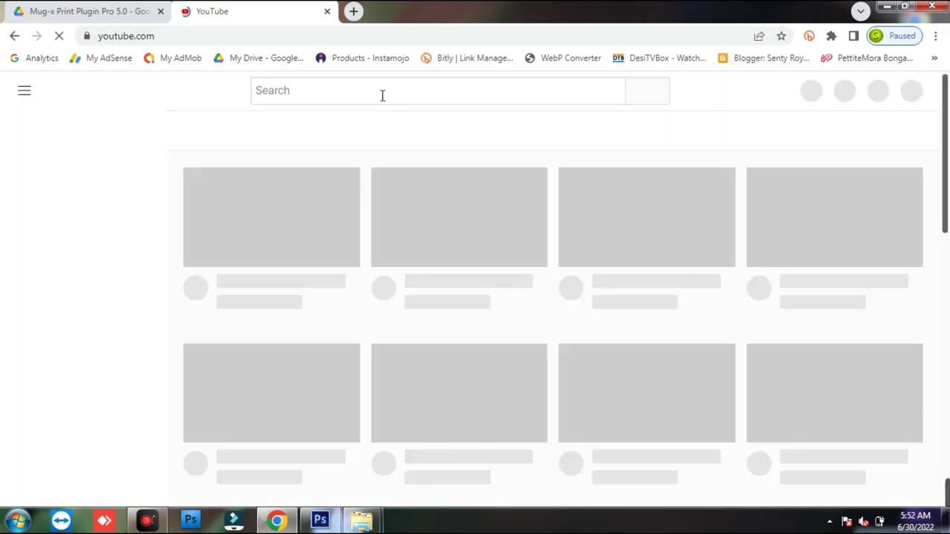
click(380, 95)
text(enty)
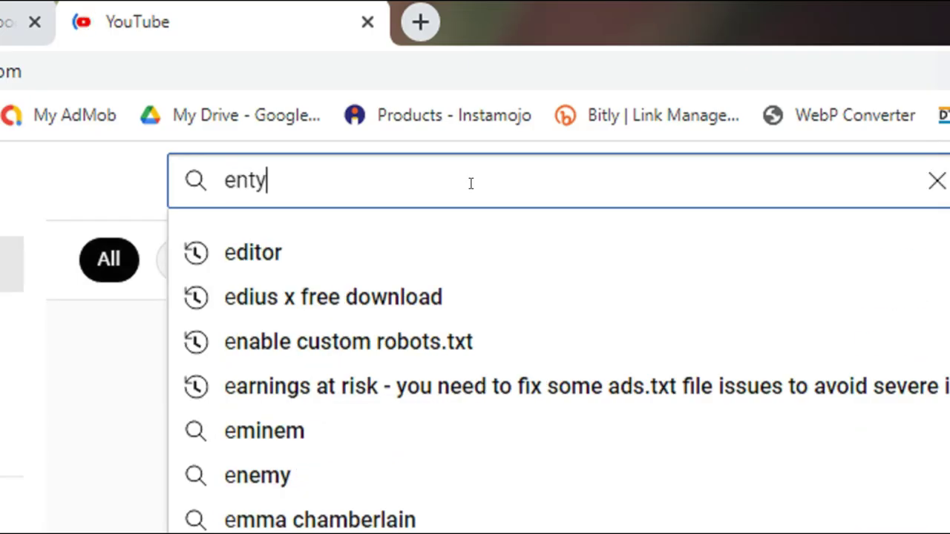
key(BackSpace)
key(BackSpace)
key(BackSpace)
key(BackSpace)
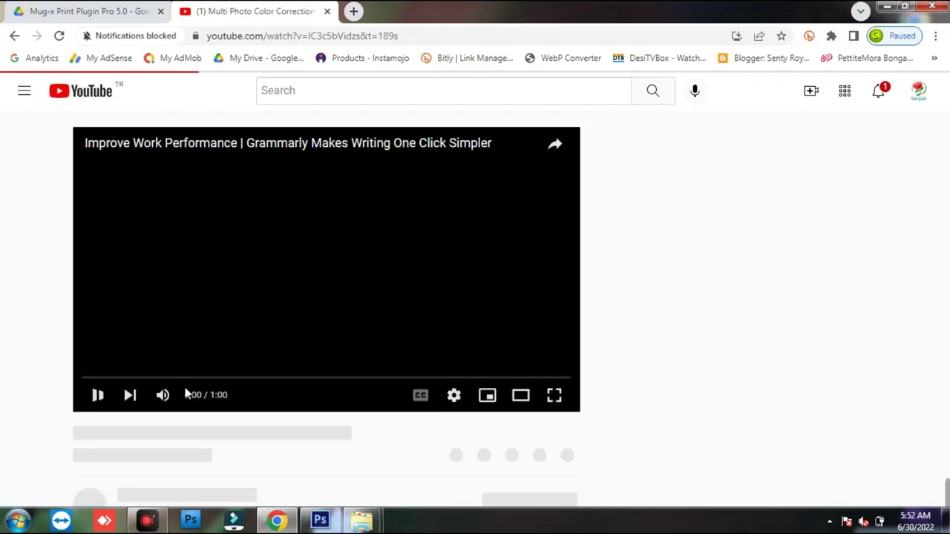
- Mute and pause the ad, then expand the Color Correction Tool Kit 6.0 video's description
click(157, 396)
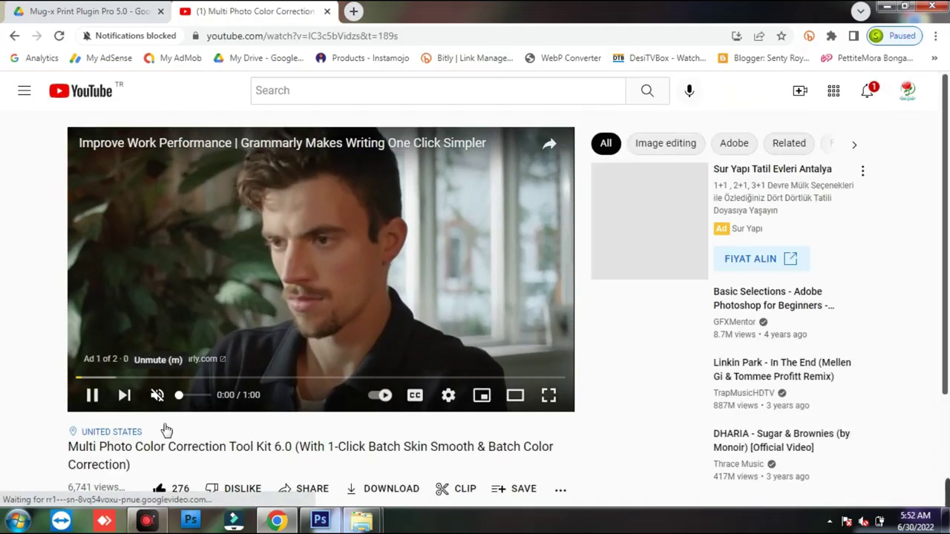
click(92, 395)
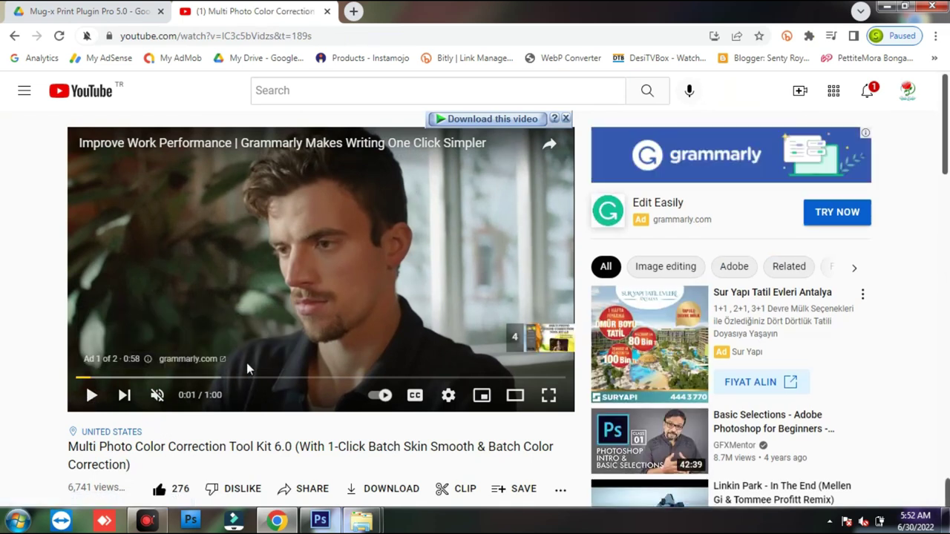
scroll(246, 362, down, 1)
scroll(306, 348, up, 1)
scroll(307, 348, down, 1)
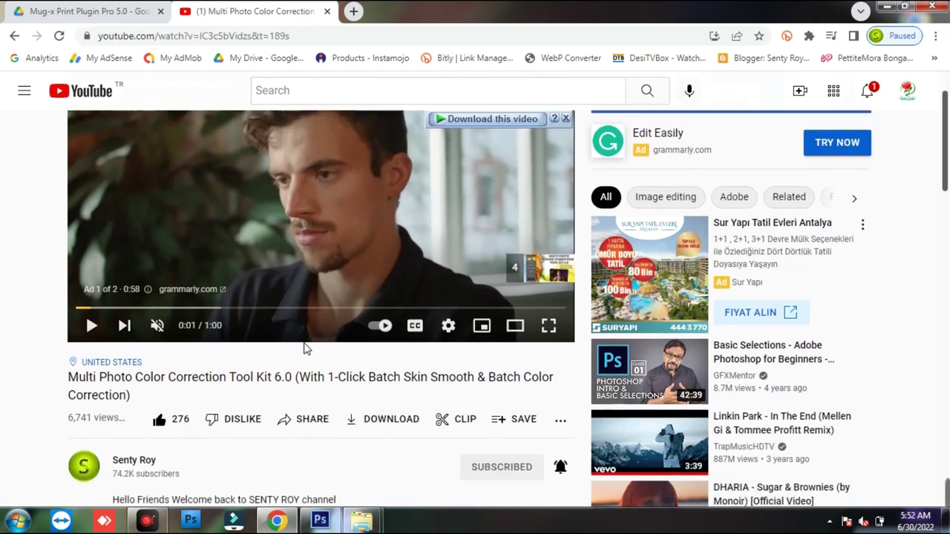
scroll(304, 349, down, 3)
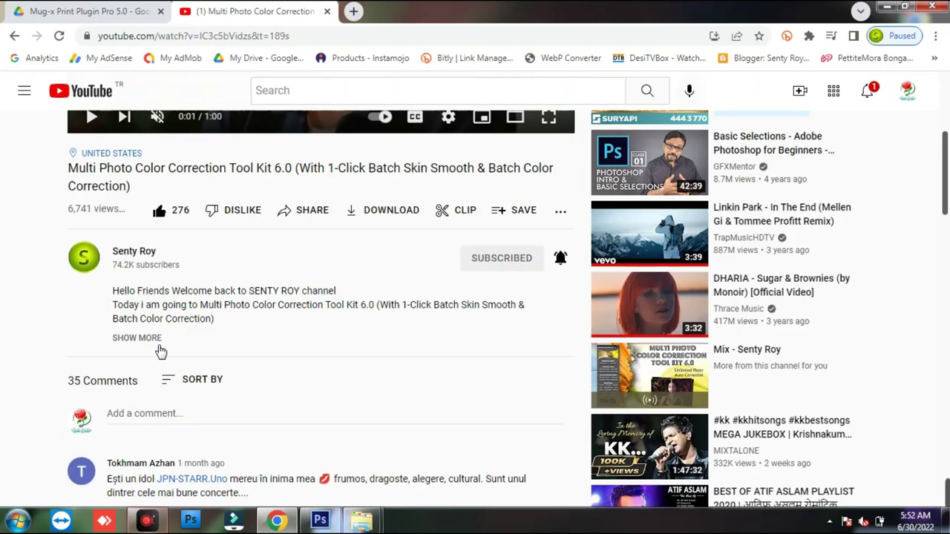
click(297, 269)
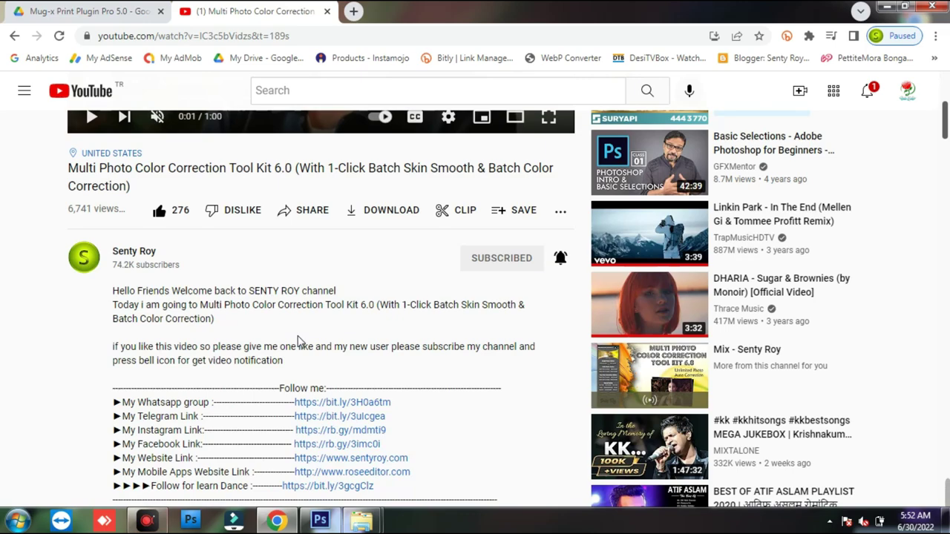
- Highlight the Download Link section and follow its bit.ly download link
scroll(297, 342, down, 3)
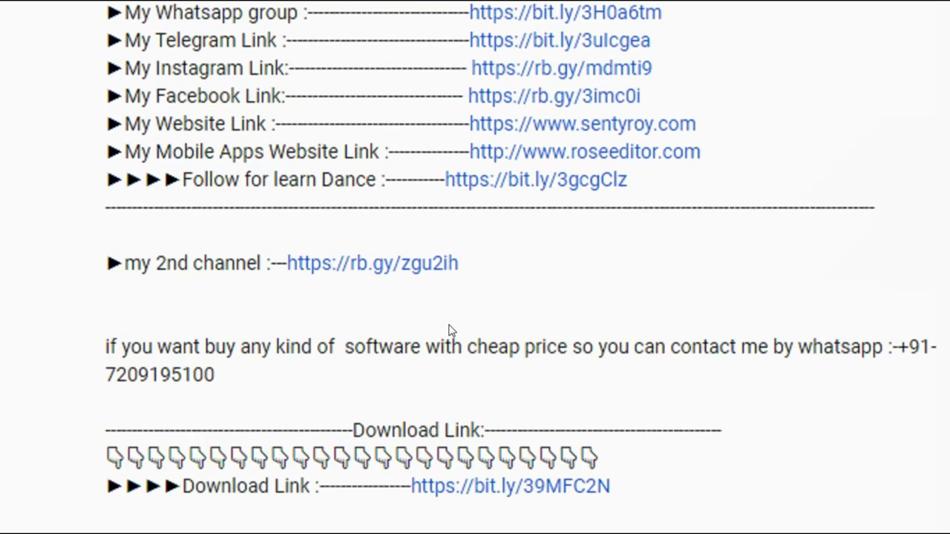
scroll(449, 331, down, 2)
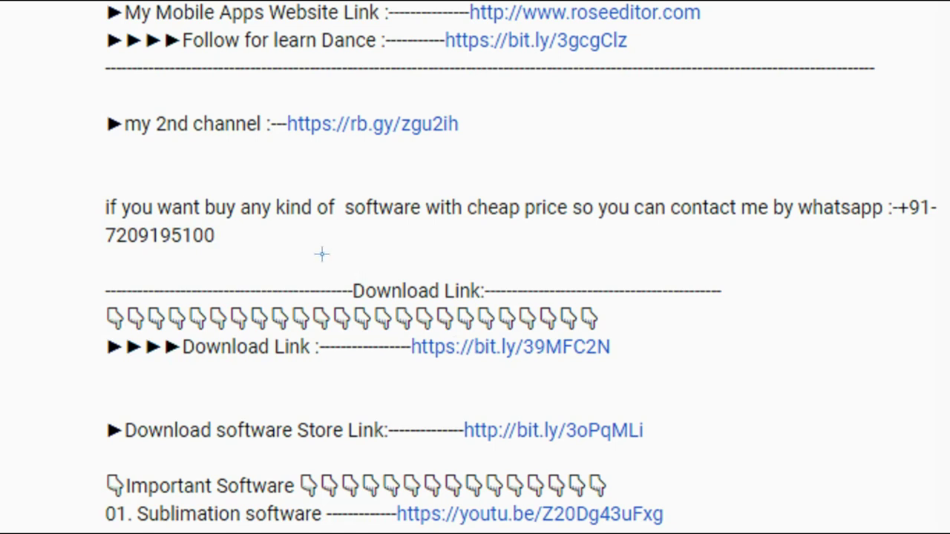
drag(322, 258, 511, 319)
key(ctrl+z)
mouse_move(71, 264)
mouse_down()
mouse_move(579, 358)
mouse_move(717, 373)
mouse_up()
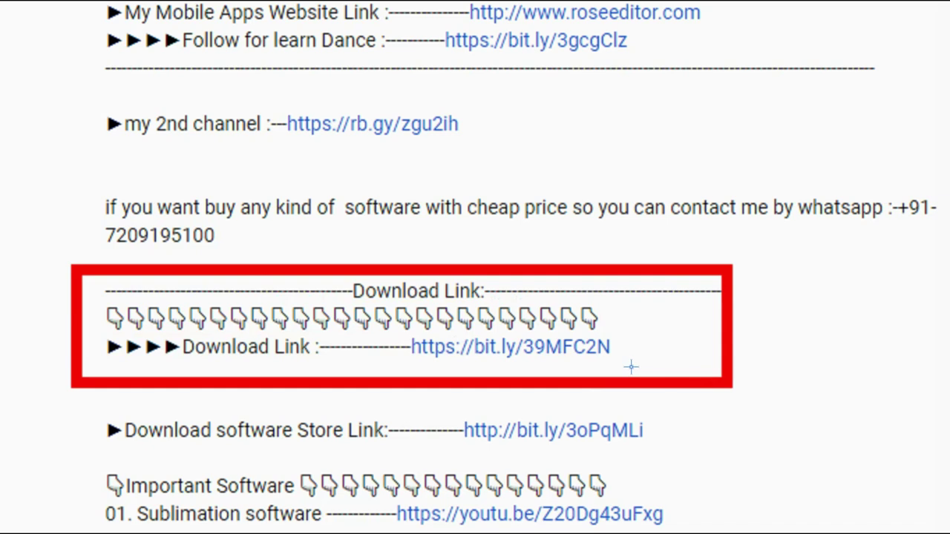
key(ctrl+z)
mouse_move(649, 384)
mouse_down()
mouse_move(371, 321)
mouse_move(610, 375)
mouse_up()
key(ctrl+z)
key(ctrl+z)
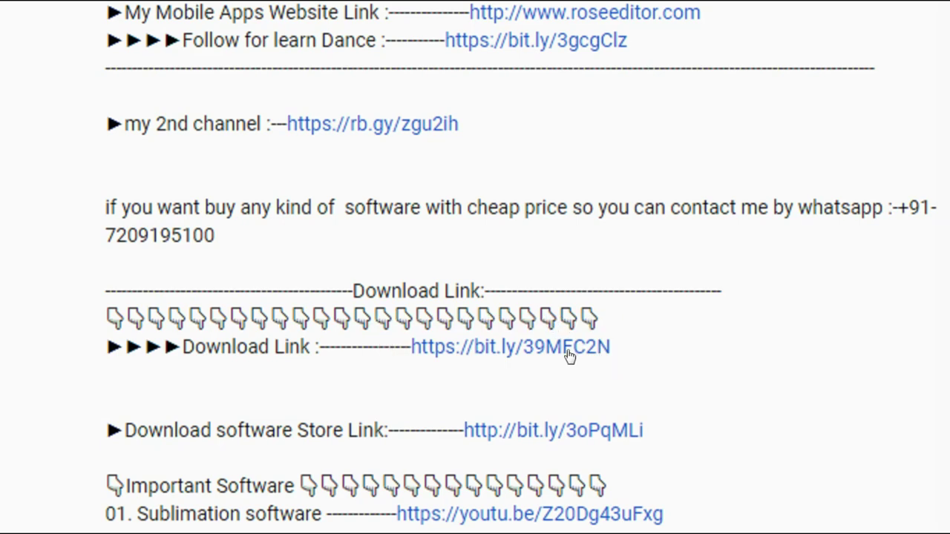
click(569, 355)
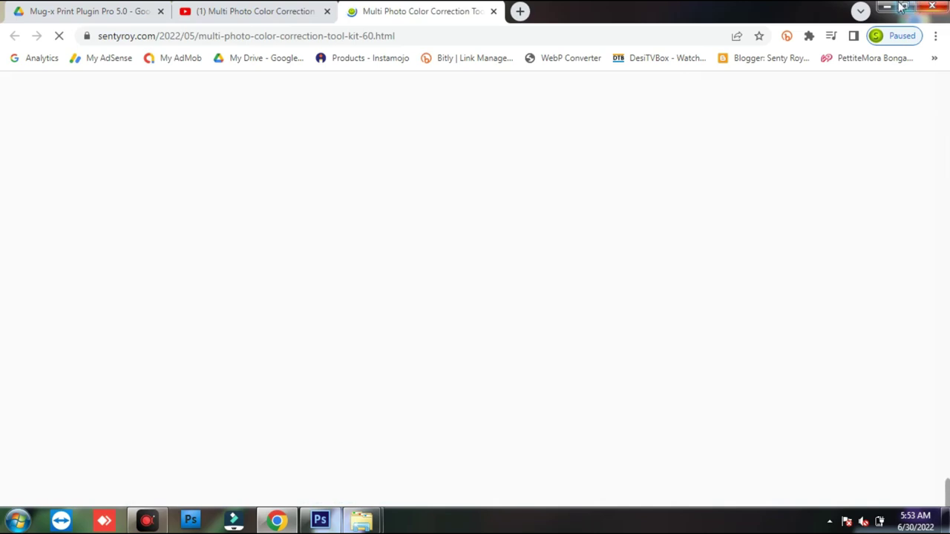
- Scroll through the Mug-x Print Plugin Pro 5.0 post's System Requirement and Price sections
scroll(513, 222, down, 8)
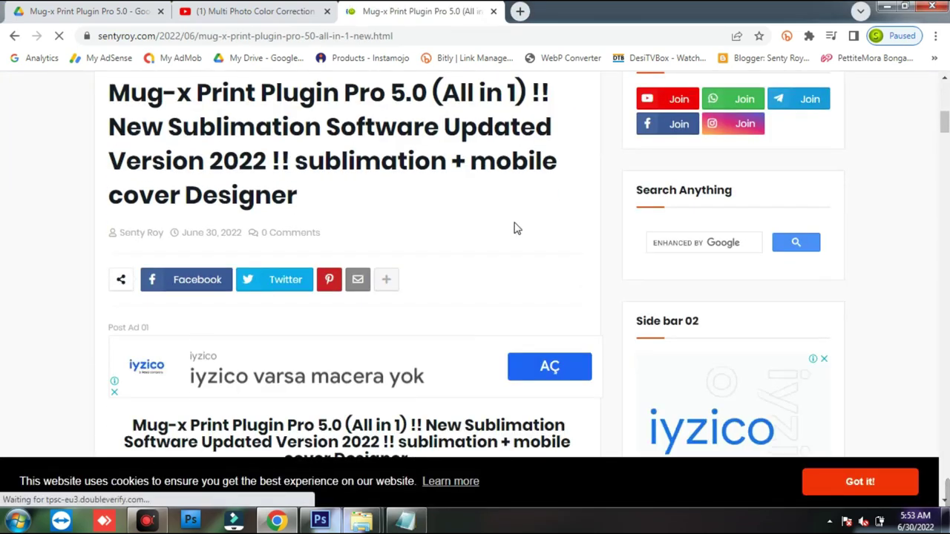
scroll(517, 228, down, 3)
scroll(518, 229, down, 1)
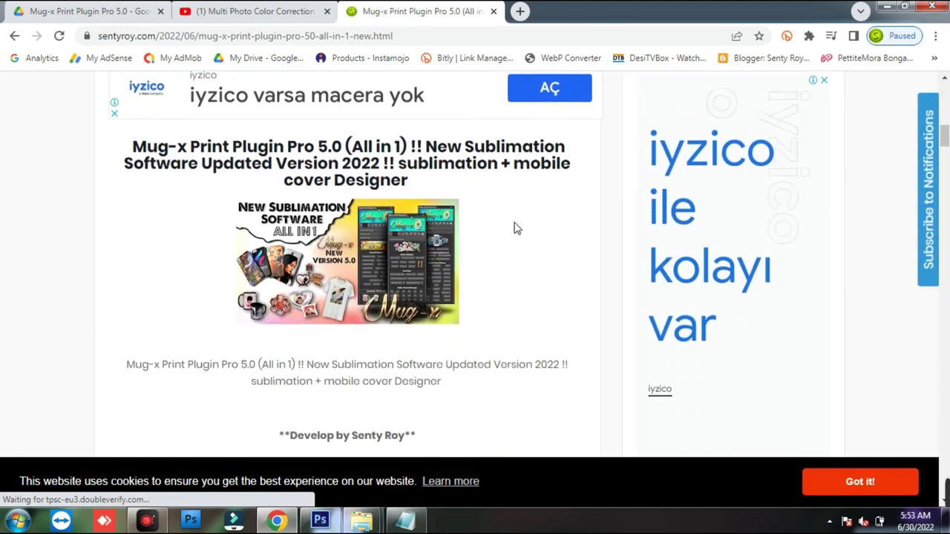
scroll(517, 228, down, 4)
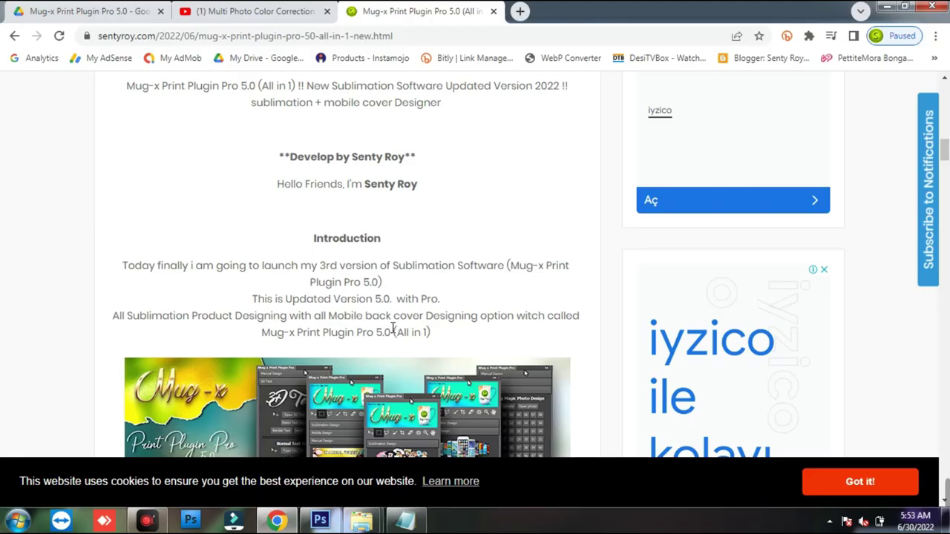
scroll(530, 443, down, 5)
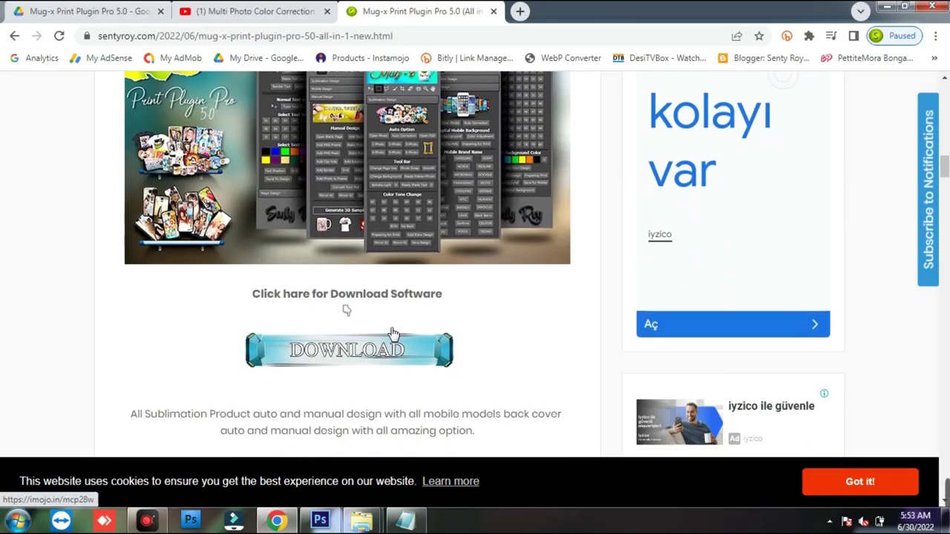
scroll(394, 334, down, 1)
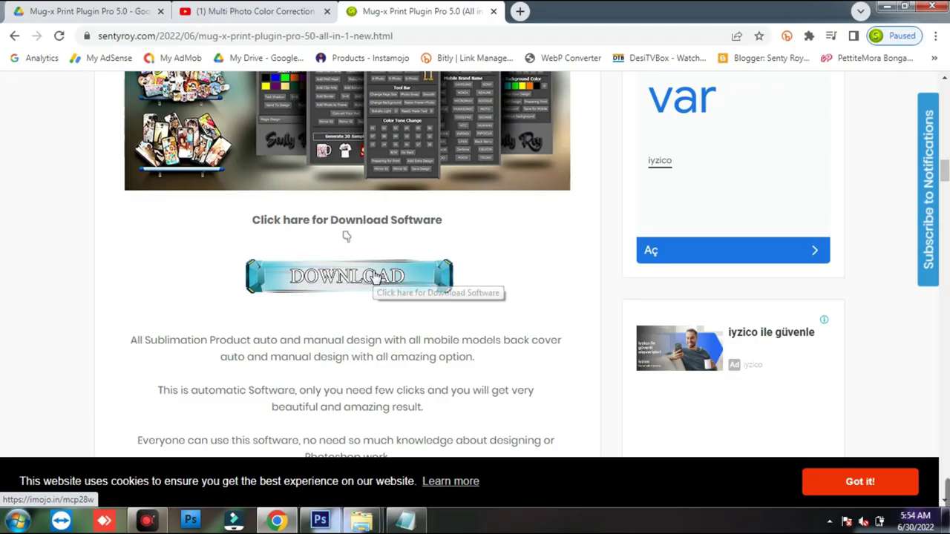
scroll(540, 328, down, 2)
scroll(380, 305, down, 1)
scroll(379, 245, down, 2)
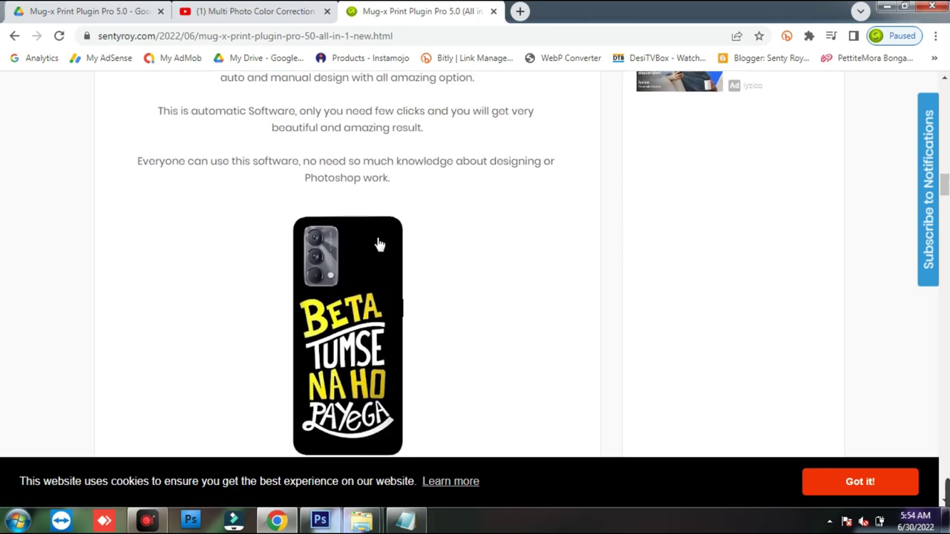
scroll(378, 244, down, 6)
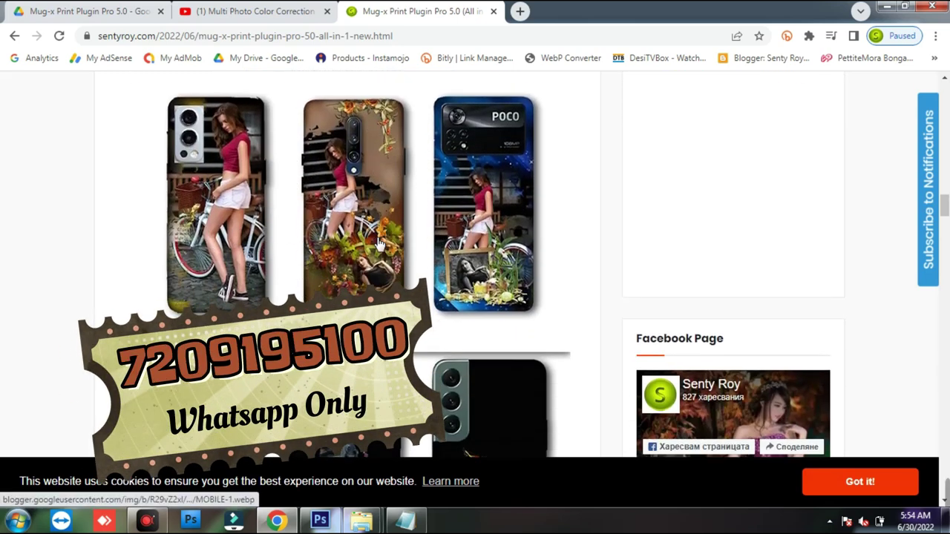
scroll(378, 244, down, 6)
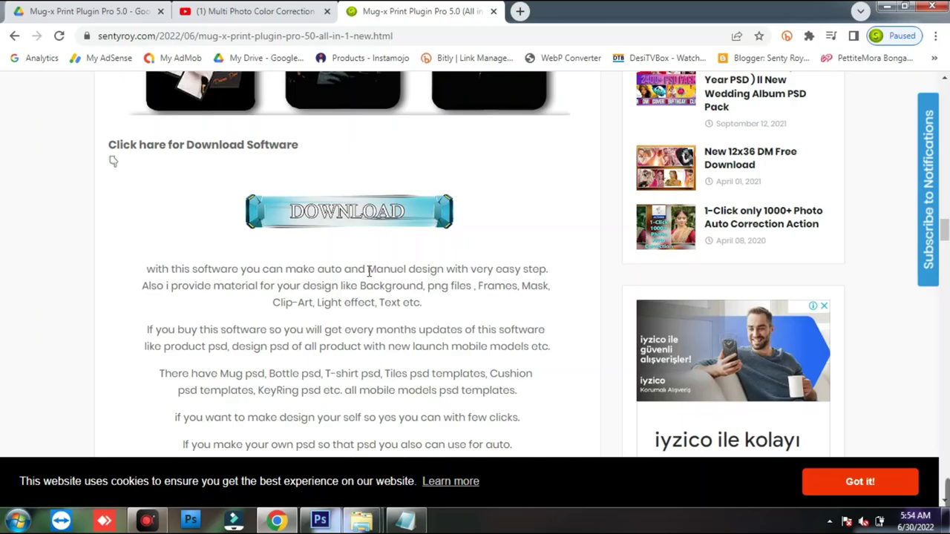
scroll(523, 243, down, 4)
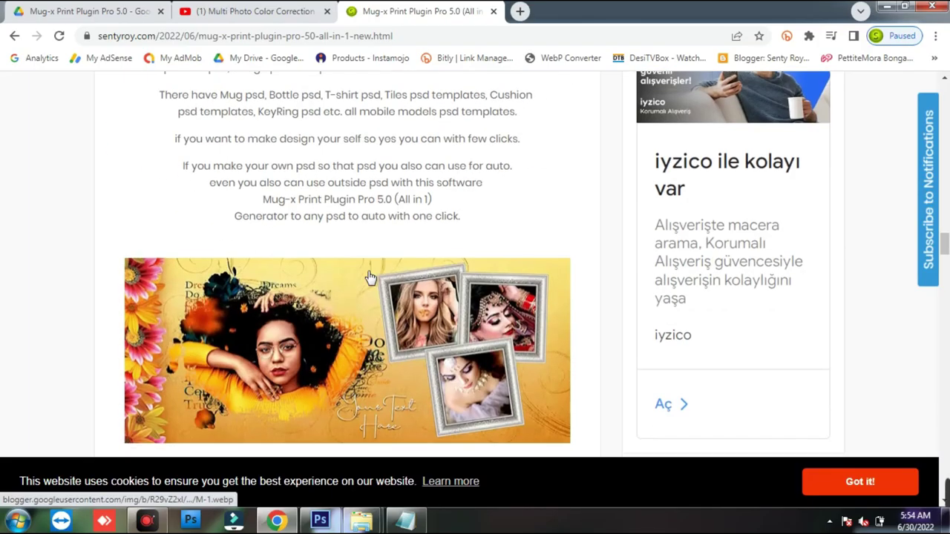
scroll(369, 276, down, 7)
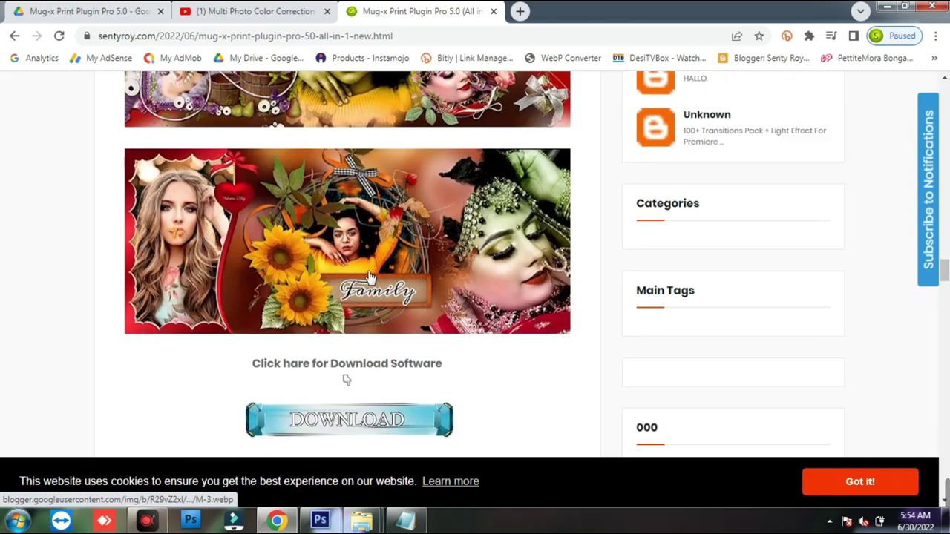
scroll(369, 277, down, 10)
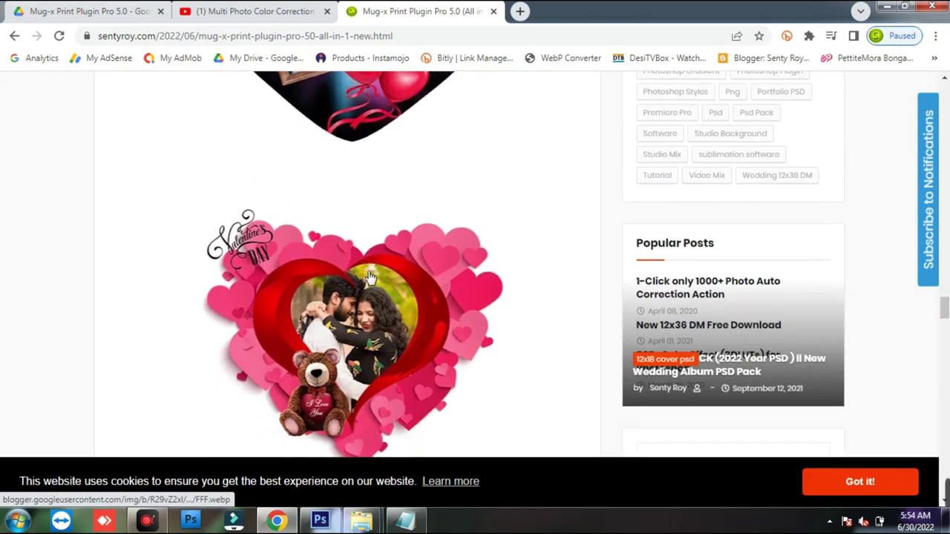
scroll(369, 277, down, 9)
scroll(370, 277, down, 5)
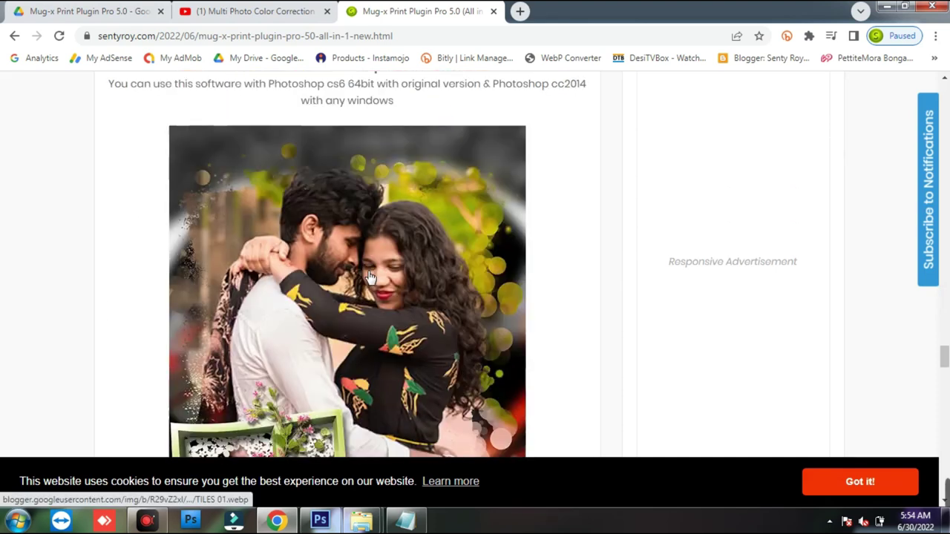
scroll(370, 277, down, 10)
scroll(369, 276, down, 4)
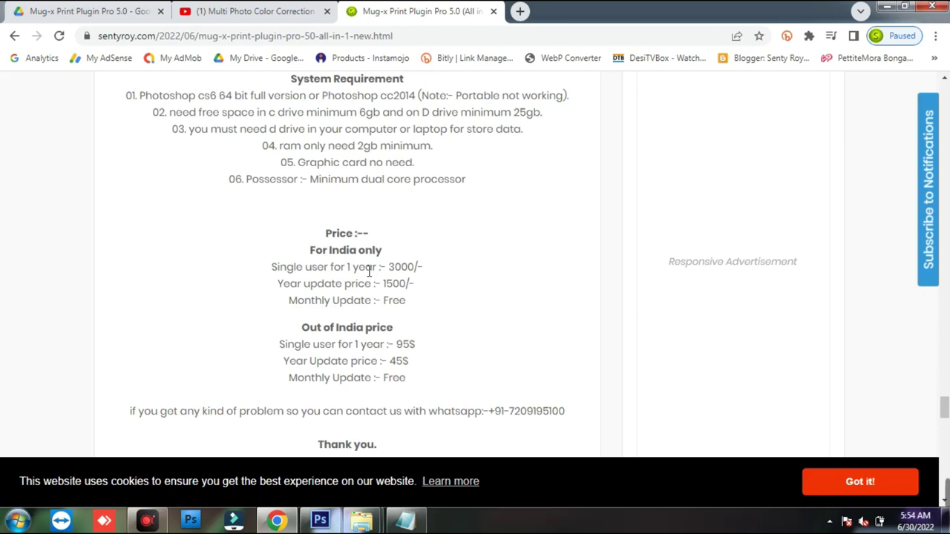
scroll(371, 269, up, 1)
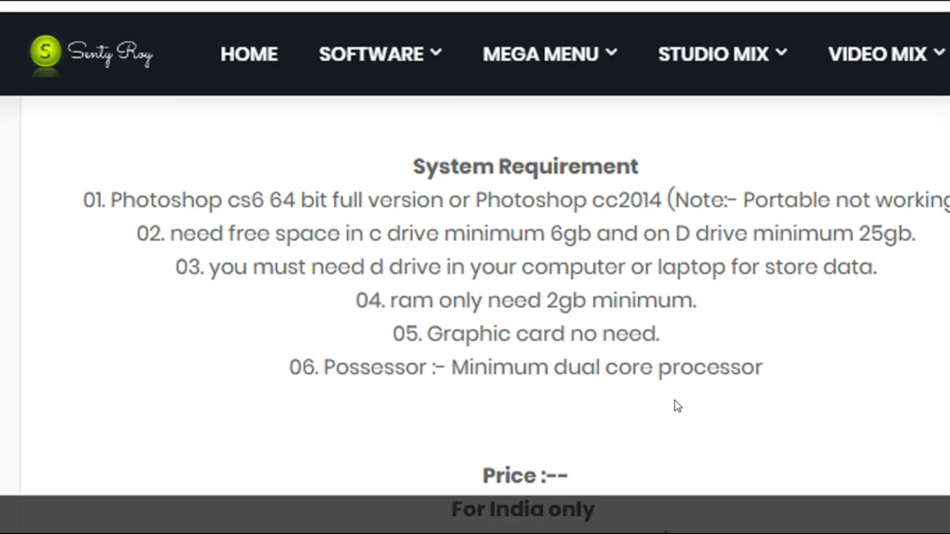
- Scroll to the DOWNLOAD button and open the purchase link in a new tab
scroll(594, 319, down, 2)
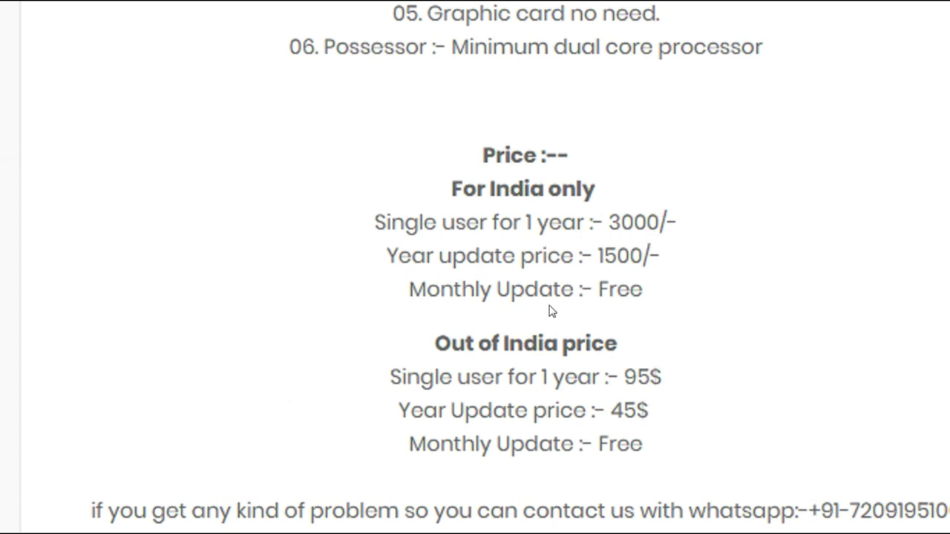
scroll(593, 289, down, 6)
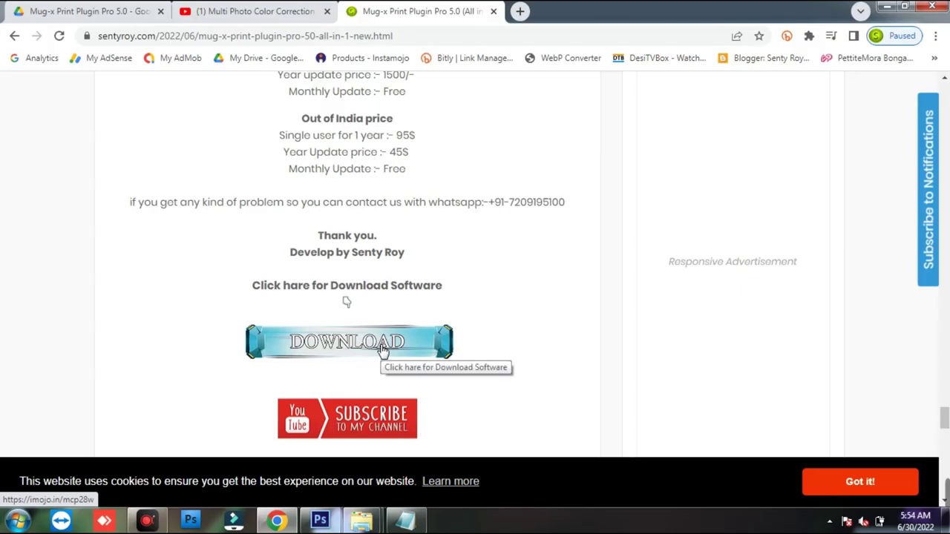
click(380, 346)
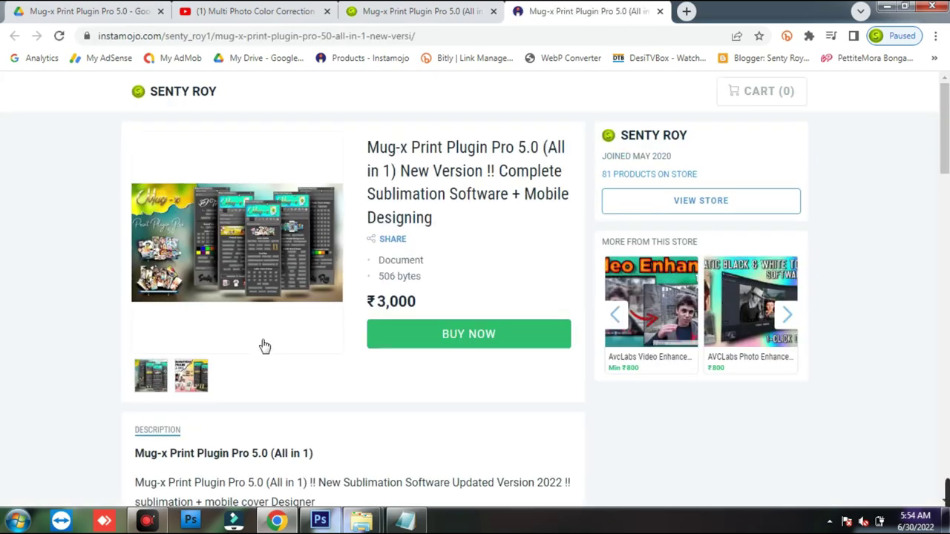
- Review the ₹3,000 Mug-x Print Plugin Pro 5.0 listing and start the Buy Now order
scroll(268, 343, down, 8)
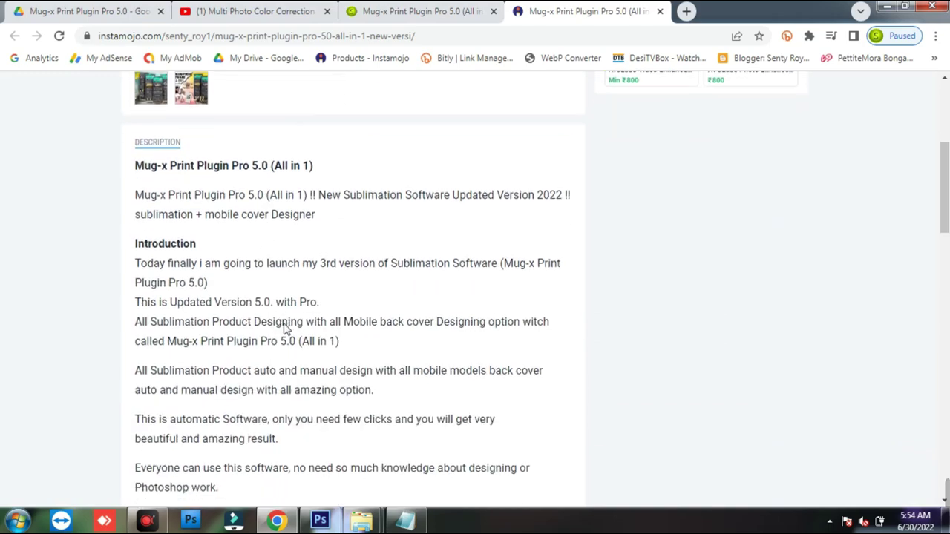
scroll(284, 329, down, 9)
scroll(285, 328, up, 12)
scroll(312, 327, up, 5)
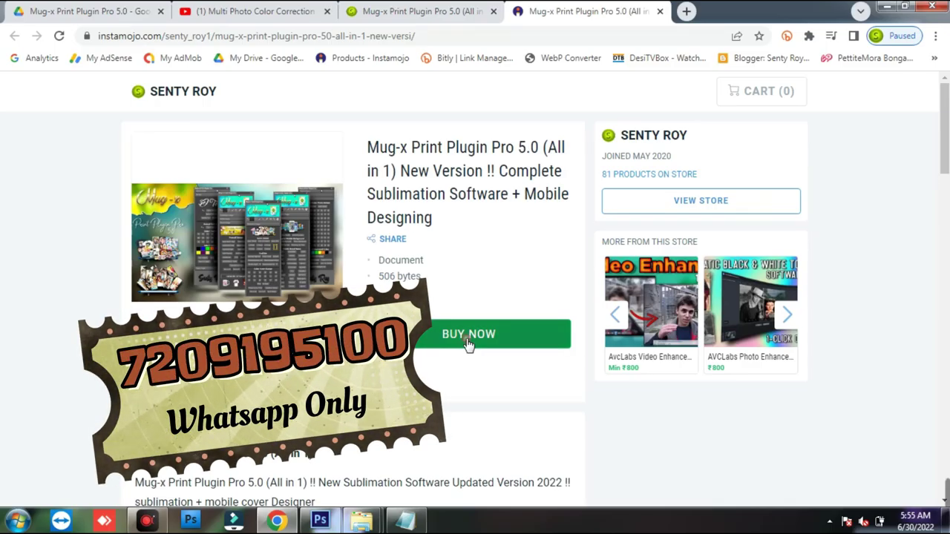
click(466, 340)
- Autofill the buyer's name and e-mail from Chrome's saved details
scroll(599, 320, down, 1)
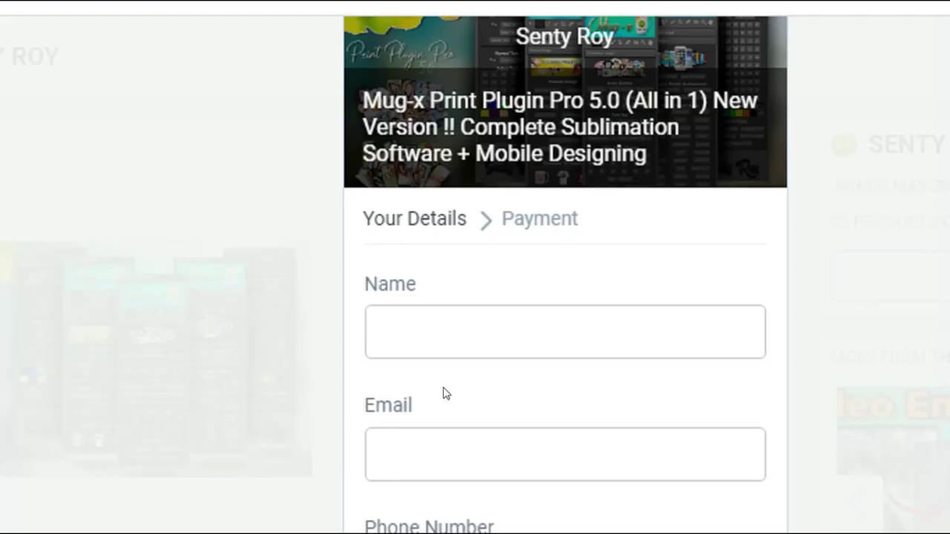
scroll(446, 393, down, 2)
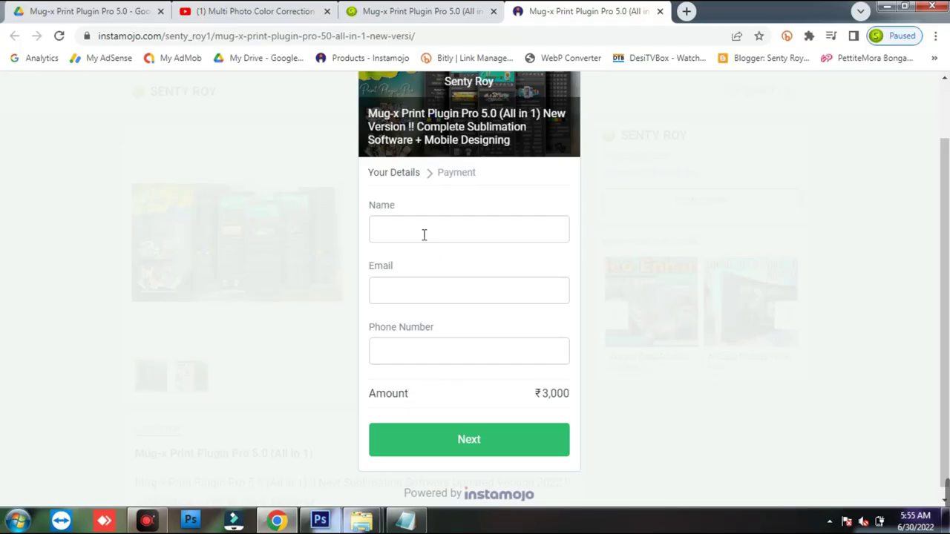
click(470, 182)
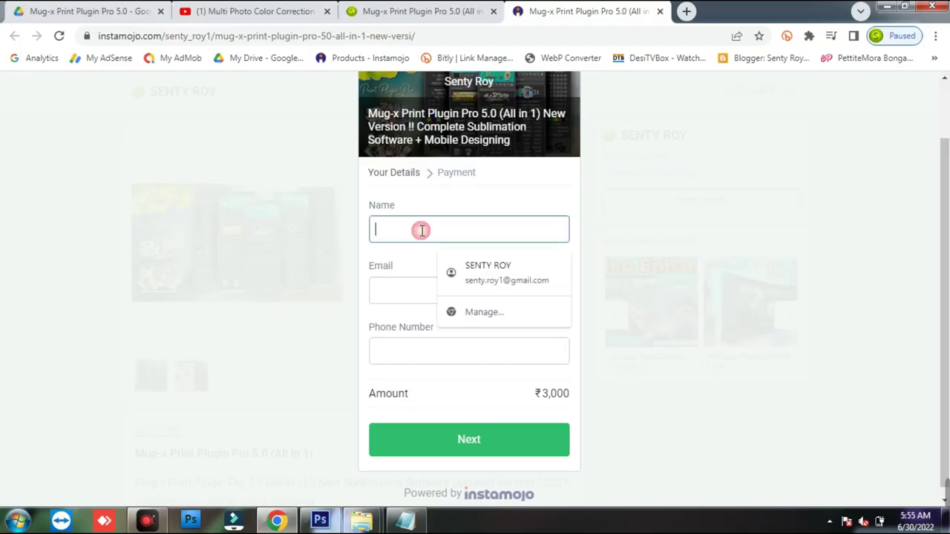
click(475, 271)
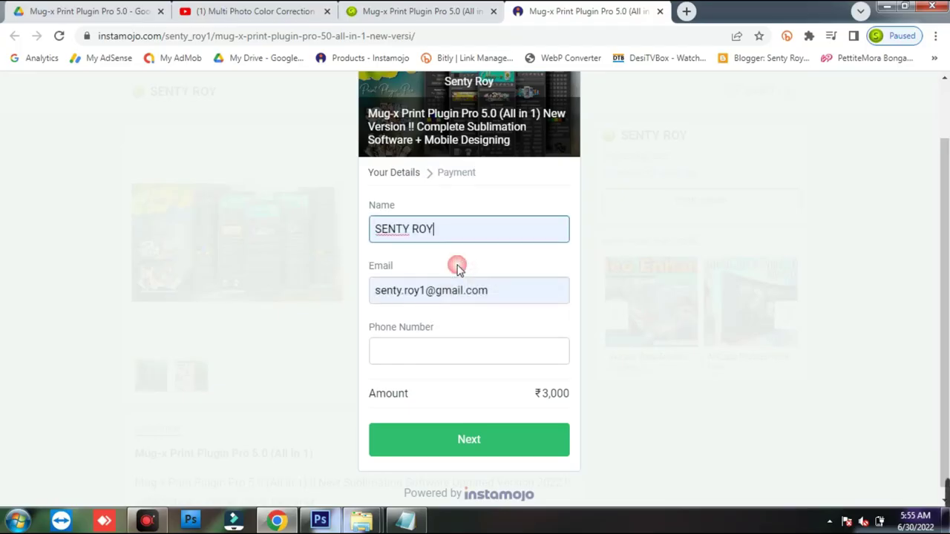
drag(434, 230, 375, 234)
click(407, 292)
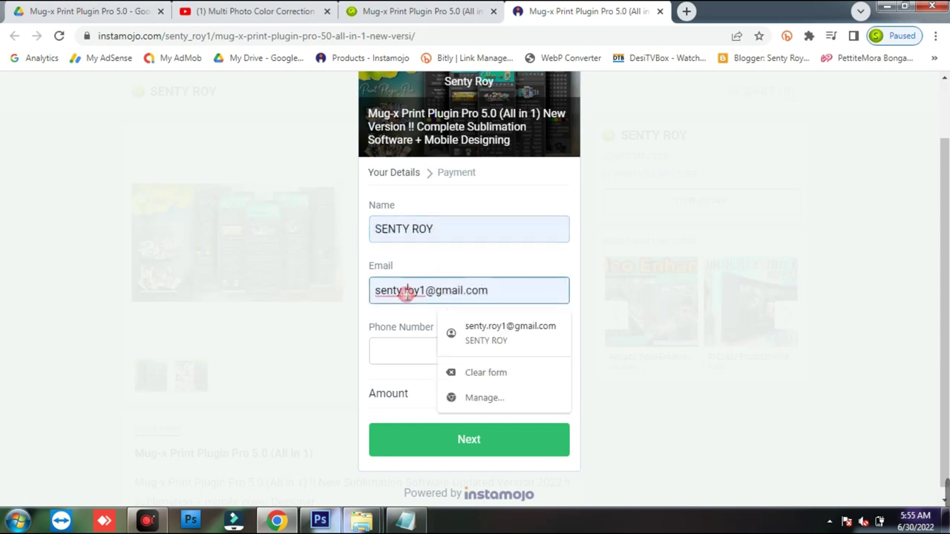
drag(492, 290, 365, 291)
- Enter the buyer's phone number and submit the details for payment
click(395, 345)
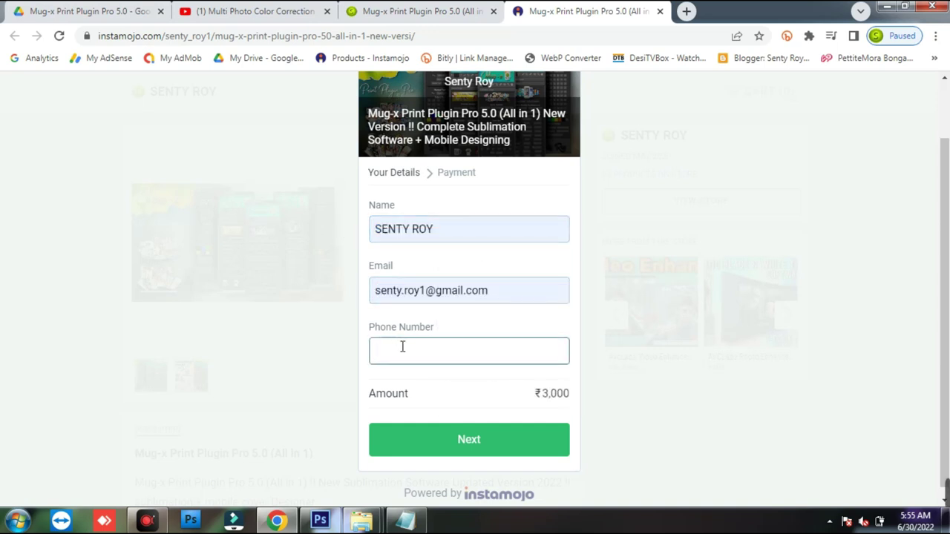
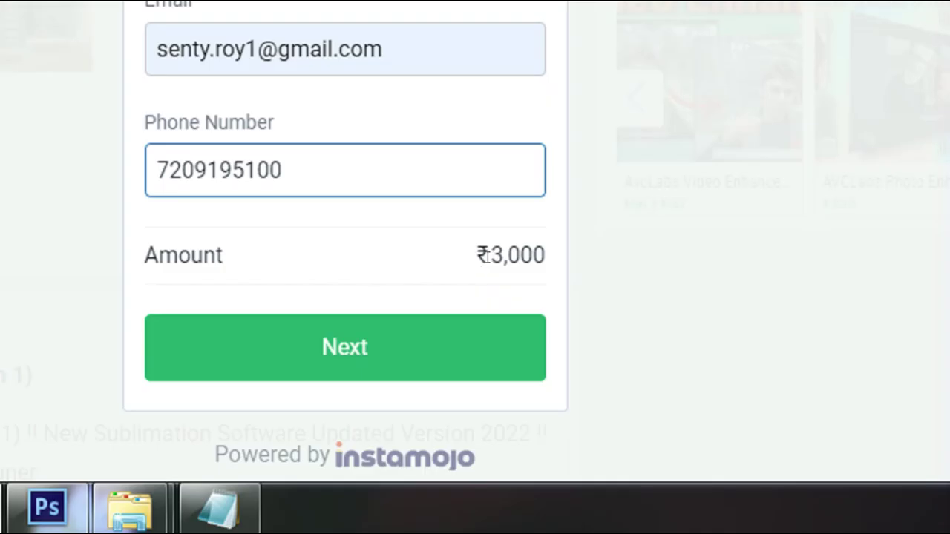
drag(539, 395, 570, 394)
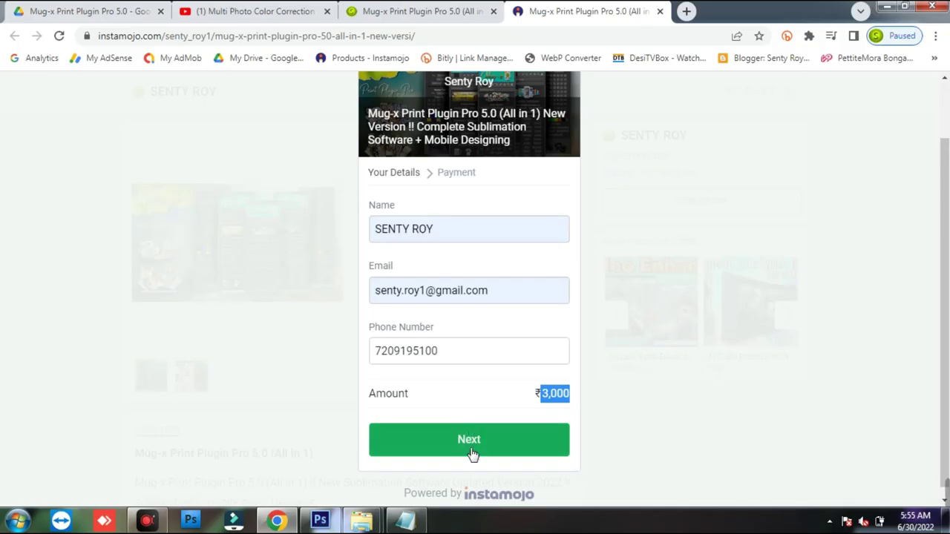
click(472, 451)
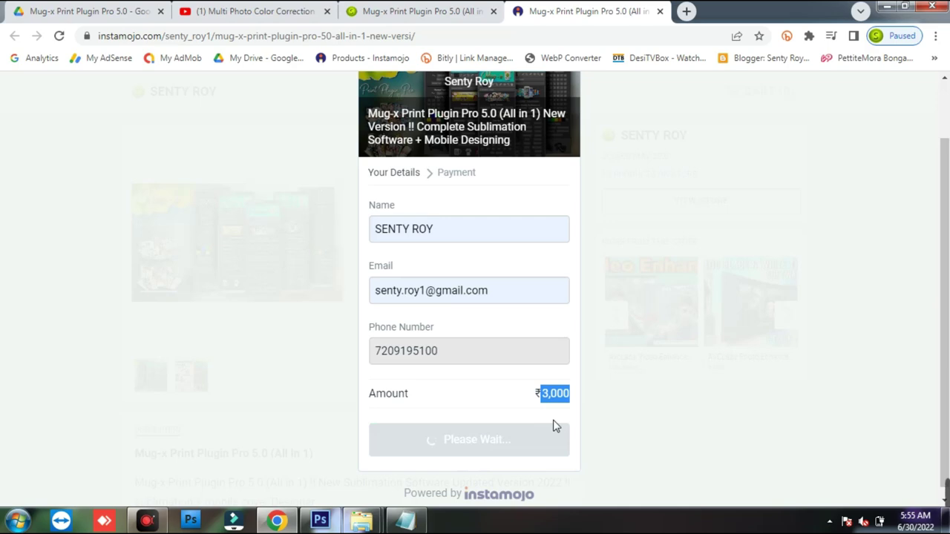
- Scroll the ₹3,198.24 payment page and expand More payment options
scroll(524, 343, down, 1)
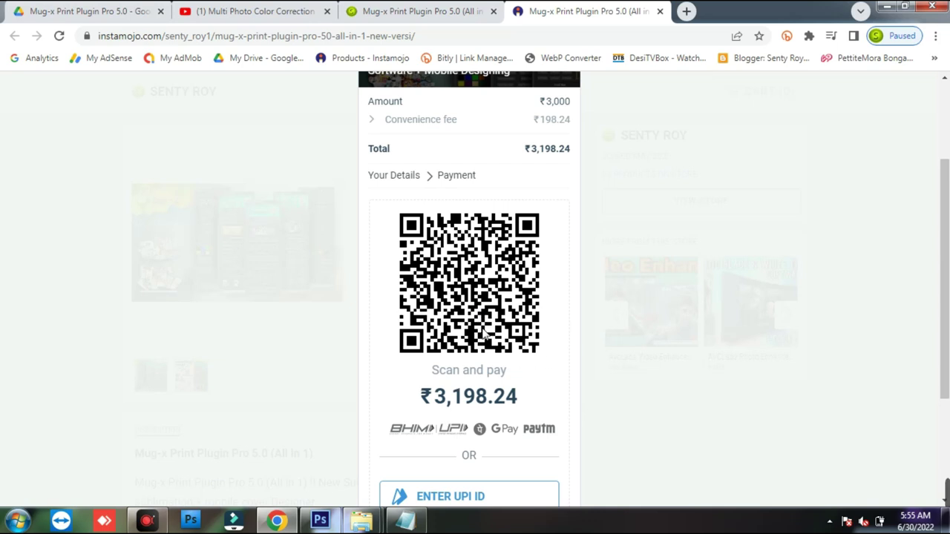
scroll(483, 333, down, 1)
scroll(483, 334, down, 3)
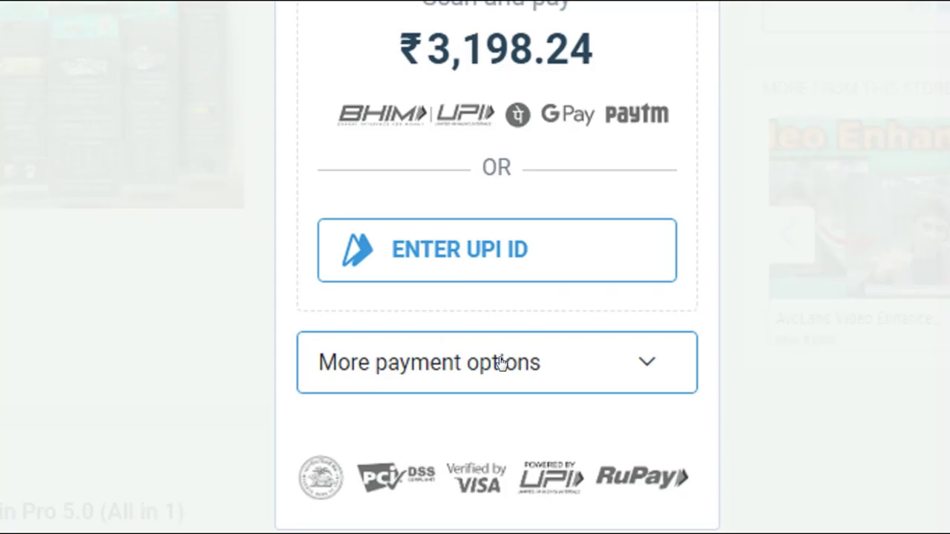
click(589, 368)
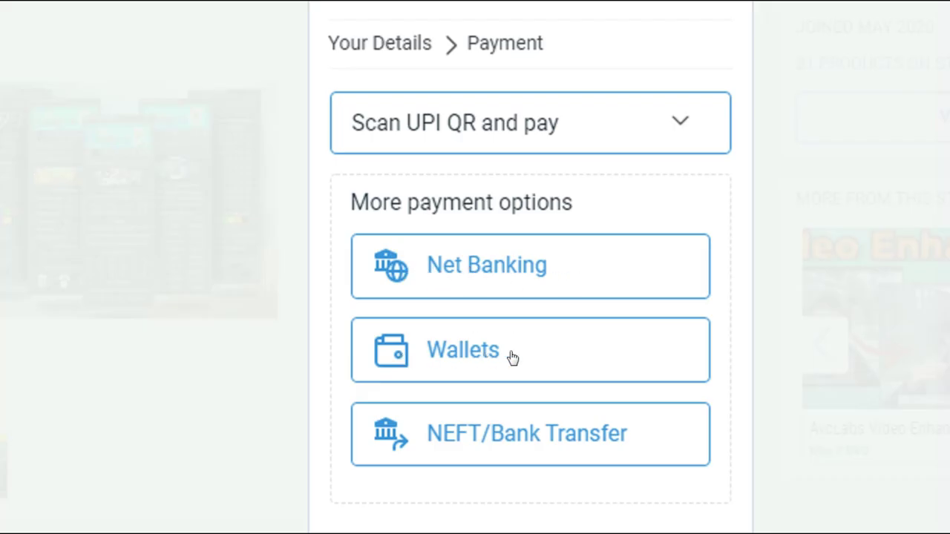
- Look over the extra payment methods, then minimize Chrome and Notepad to return to Photoshop
scroll(445, 382, down, 1)
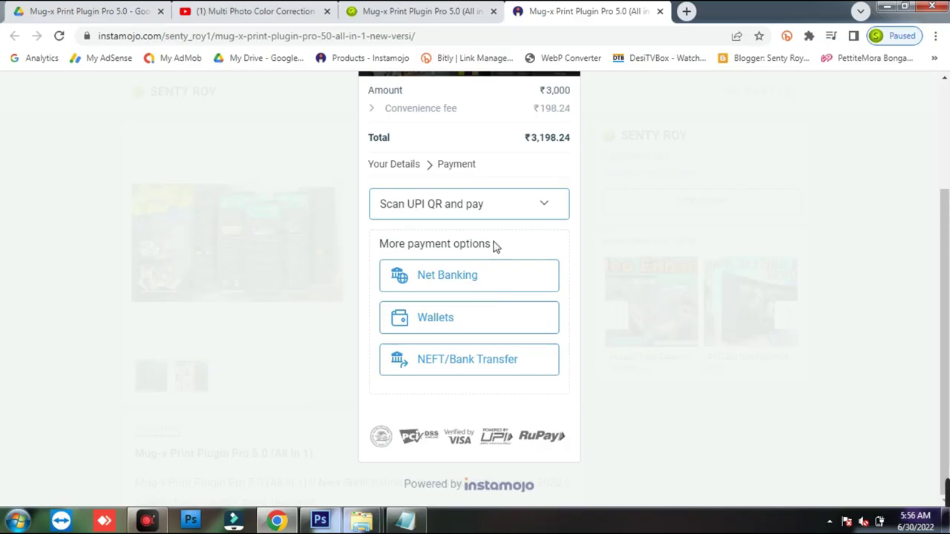
scroll(504, 286, up, 3)
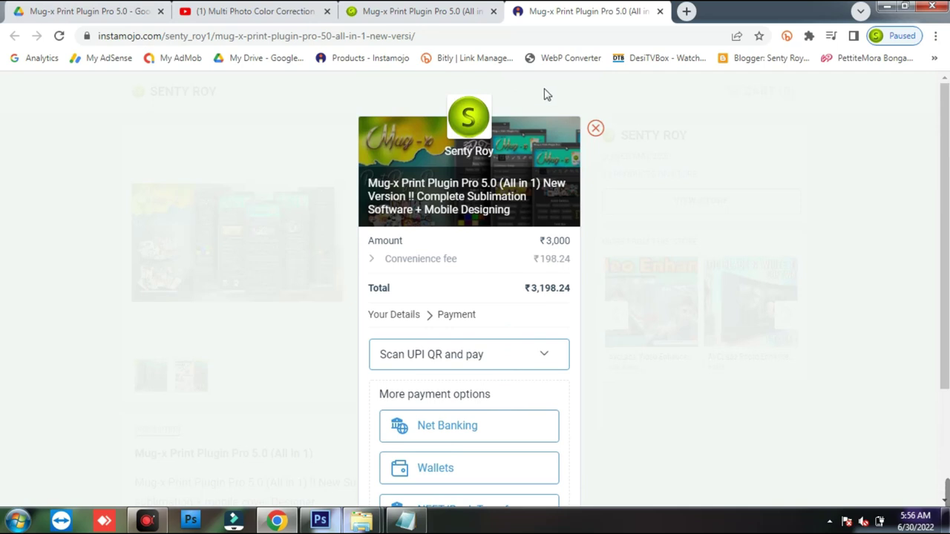
click(887, 6)
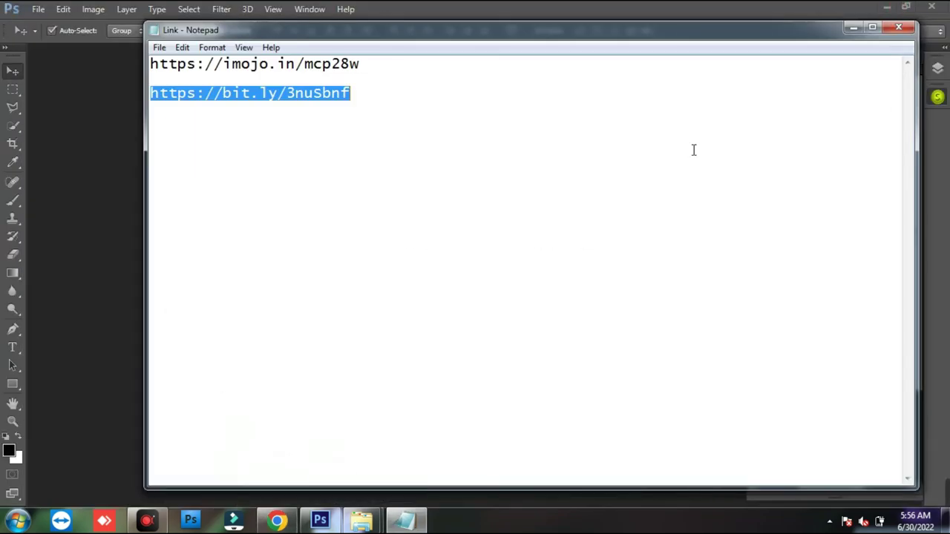
click(854, 27)
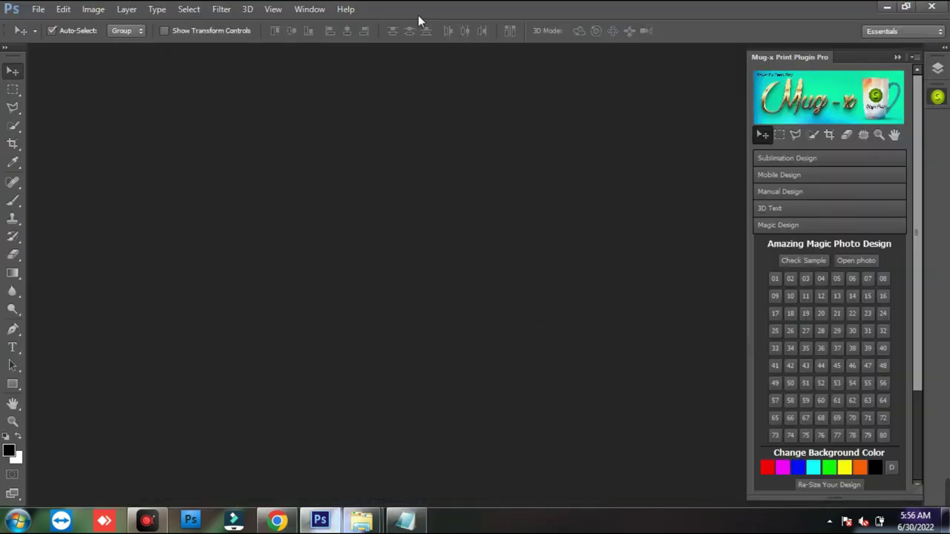